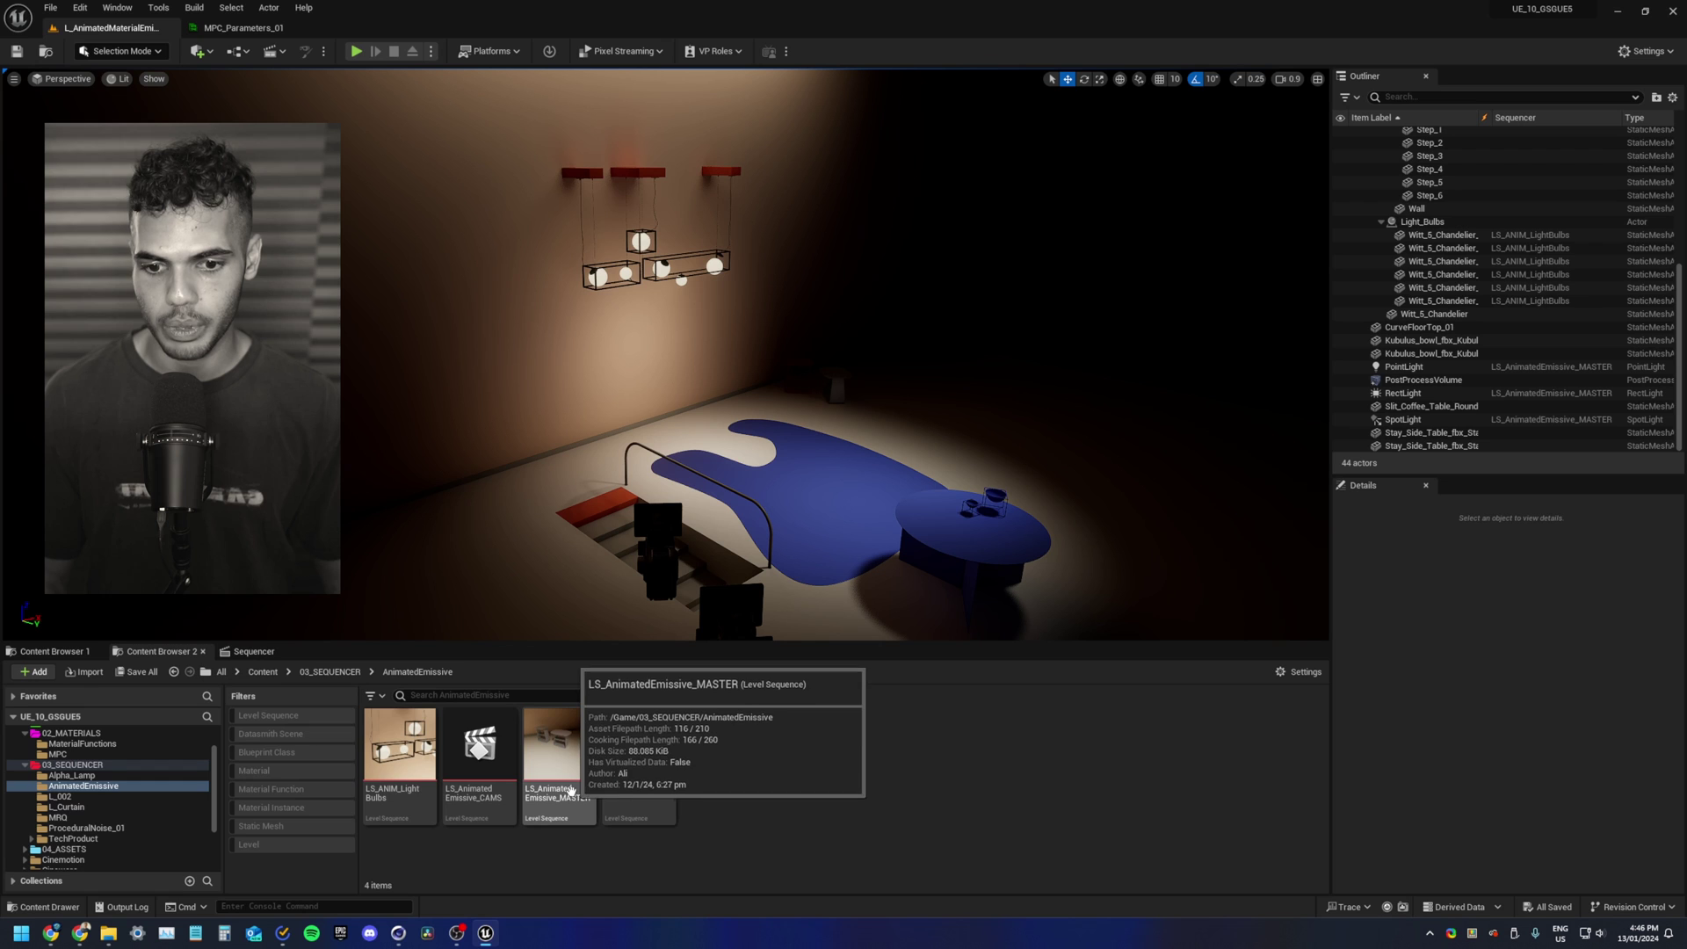
Step: Open the LS_AnimatedEmissive_MASTER sequence and, with the playhead moved to about frame 219, enter its LS_ANIM_LightBulbs subsequence
drag(395, 779, 589, 801)
ctrl+scroll(598, 790, down, 8)
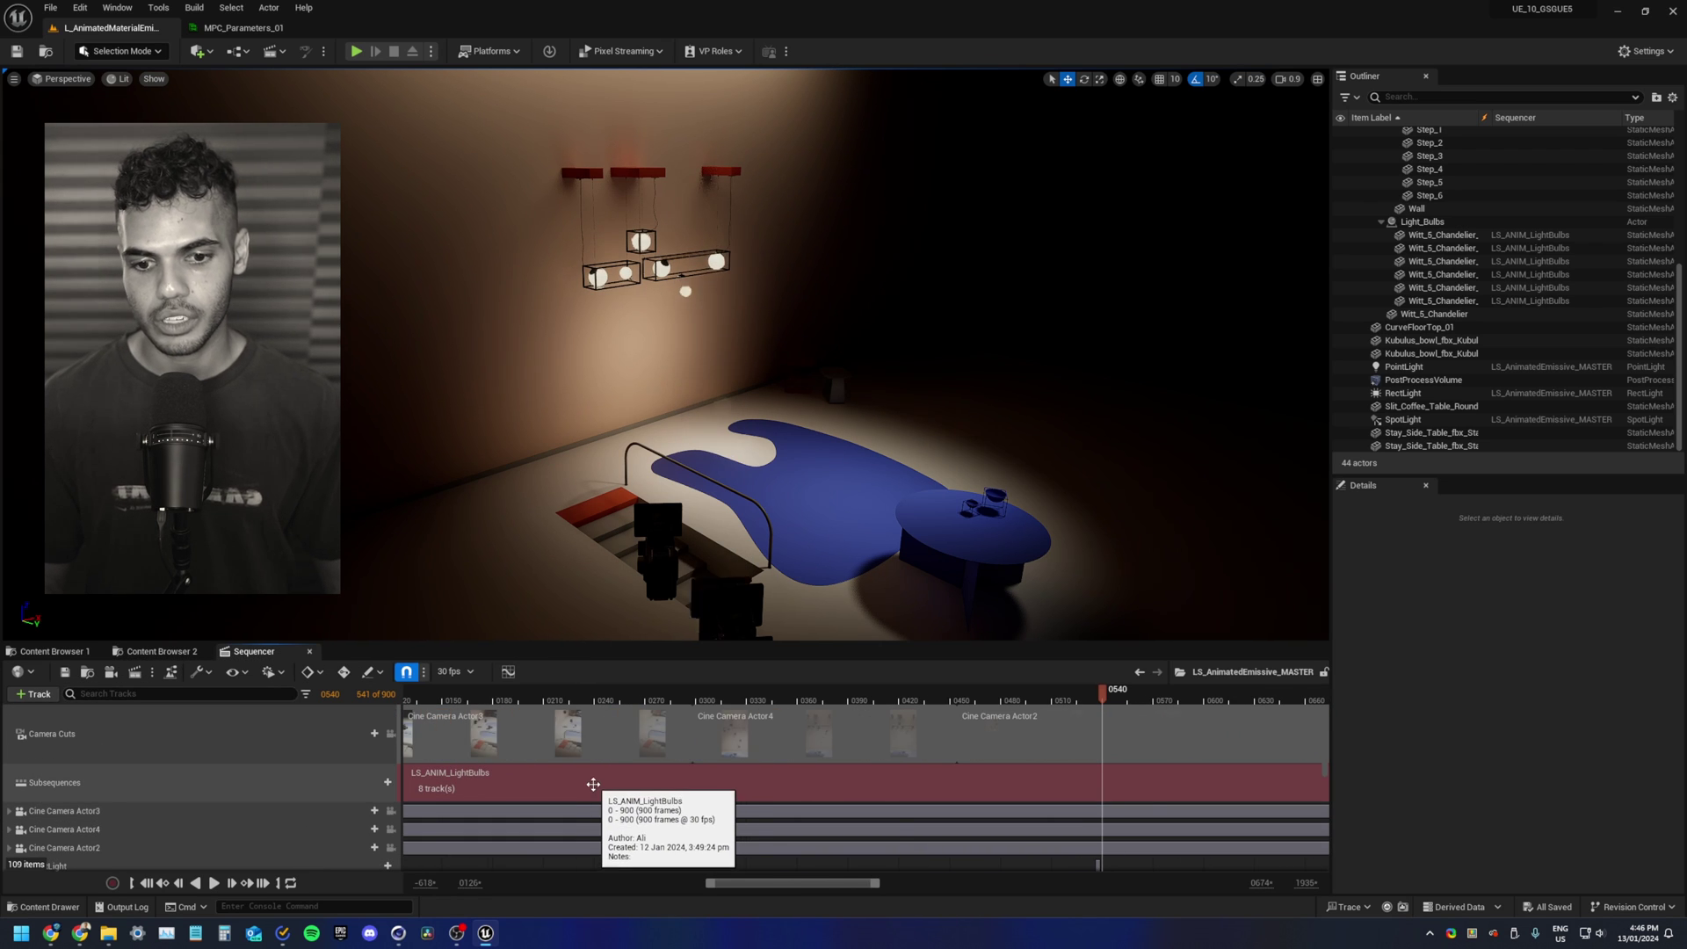
drag(1103, 691, 559, 691)
double_click(640, 779)
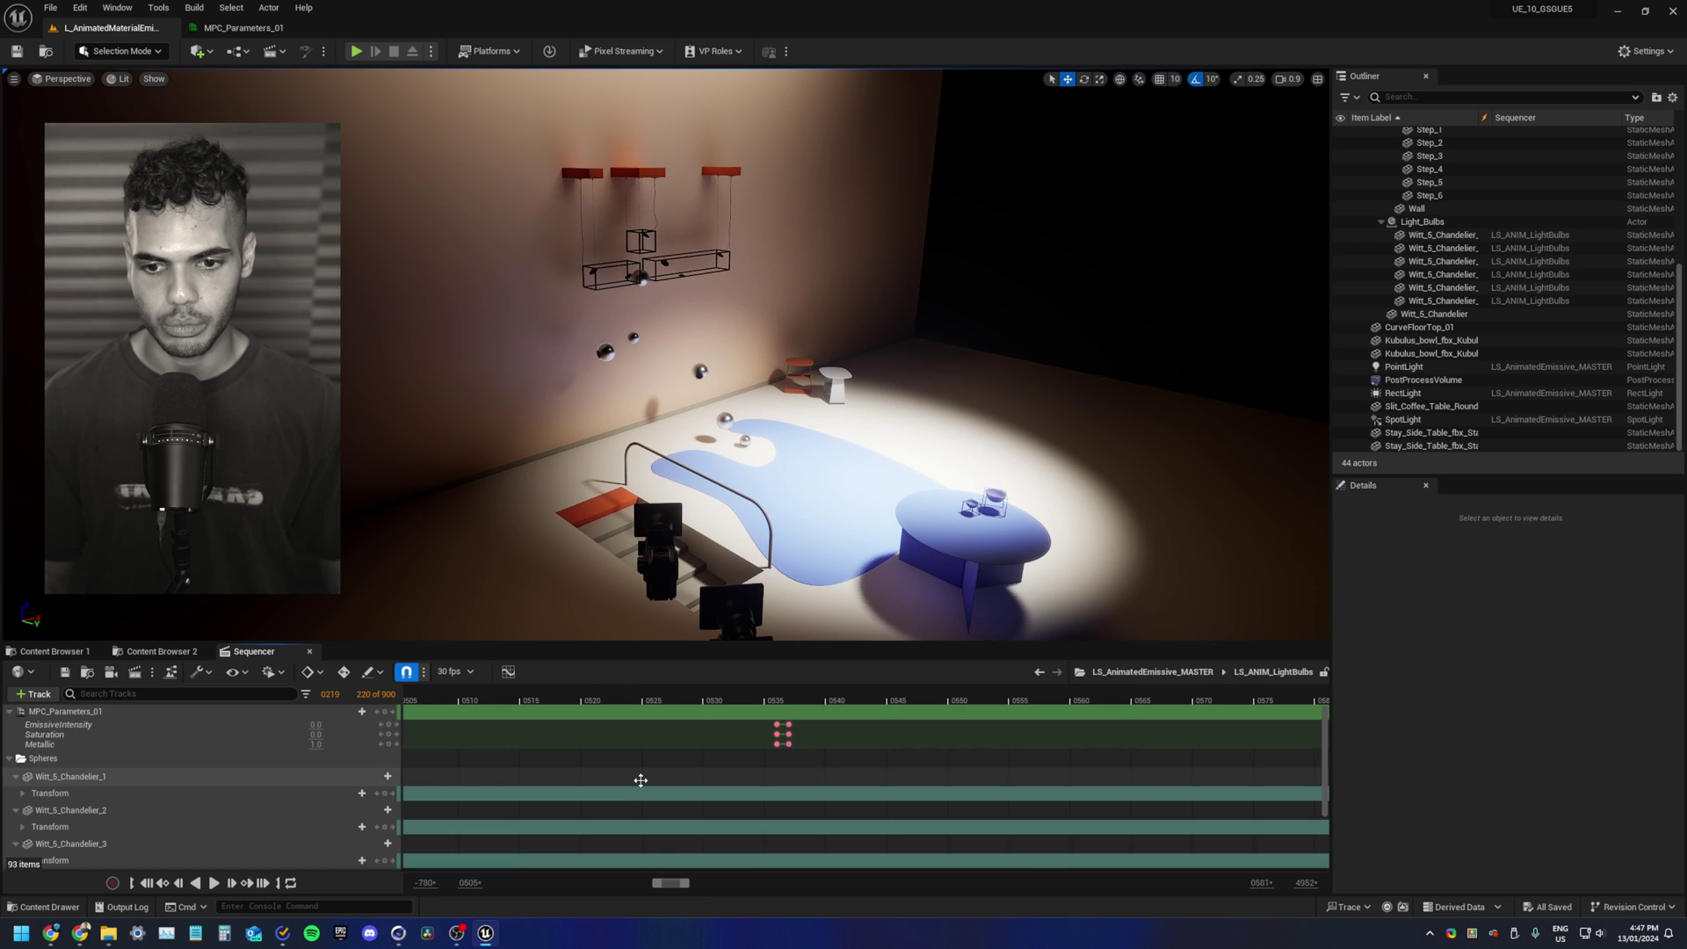
Step: Review the chandelier bulbs' transform keyframes and the audio track, scrubbing the playhead back to frame 171
ctrl+scroll(666, 780, down, 10)
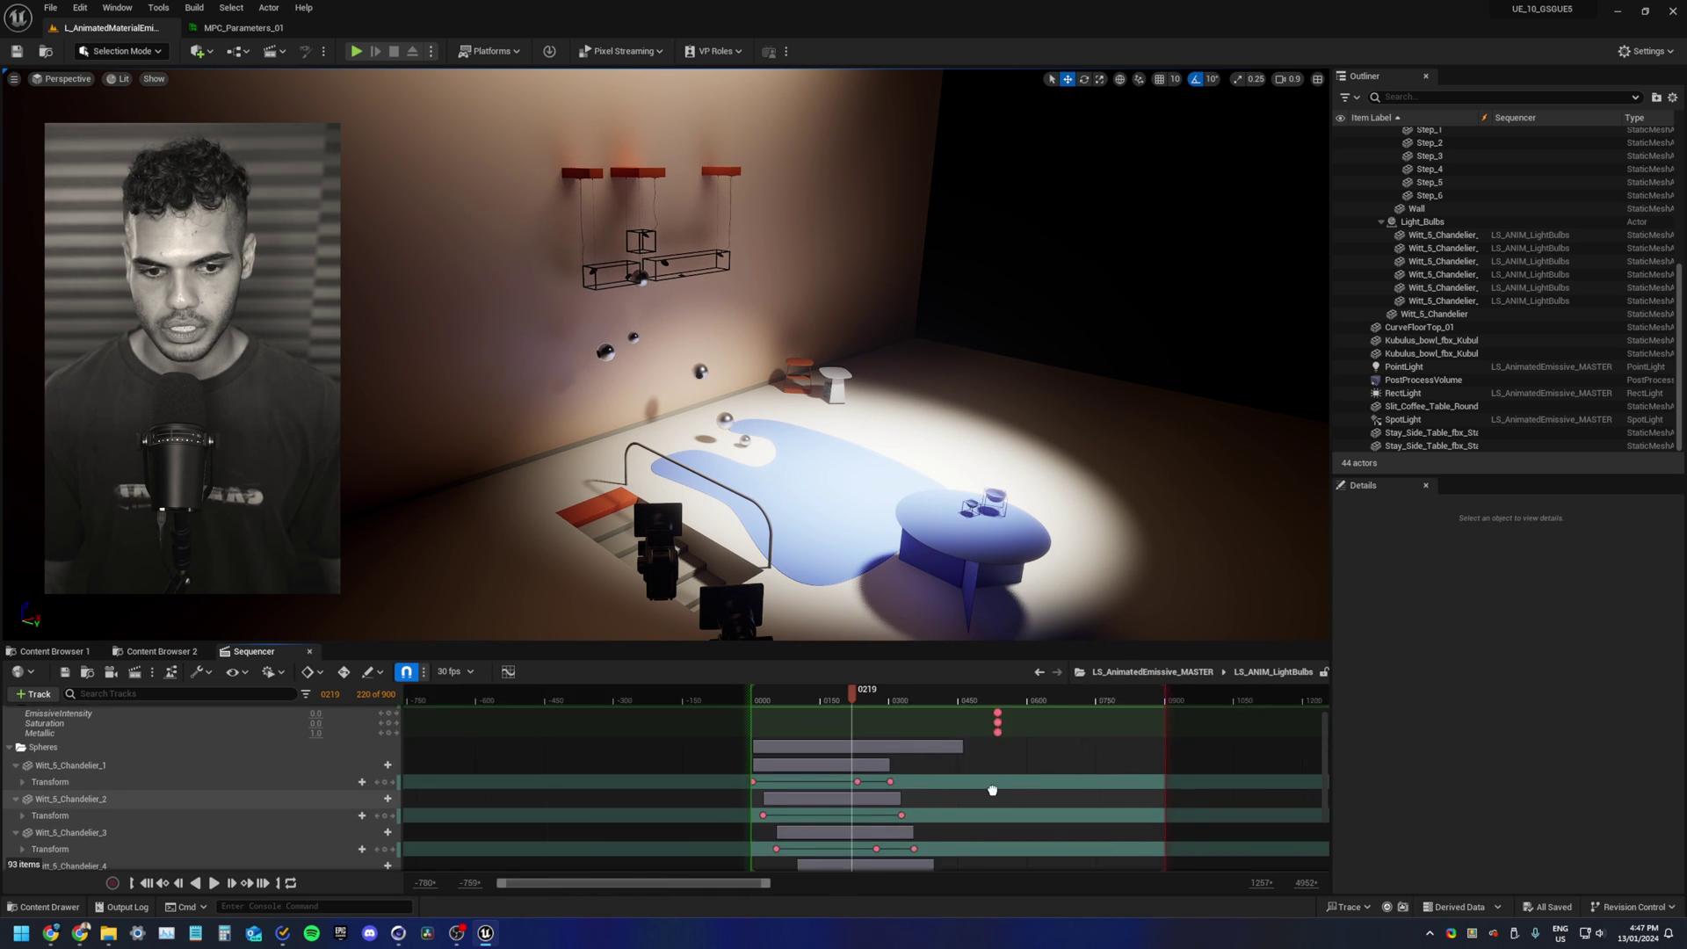
mouse_move(852, 693)
mouse_down()
mouse_move(746, 694)
mouse_move(845, 693)
mouse_up()
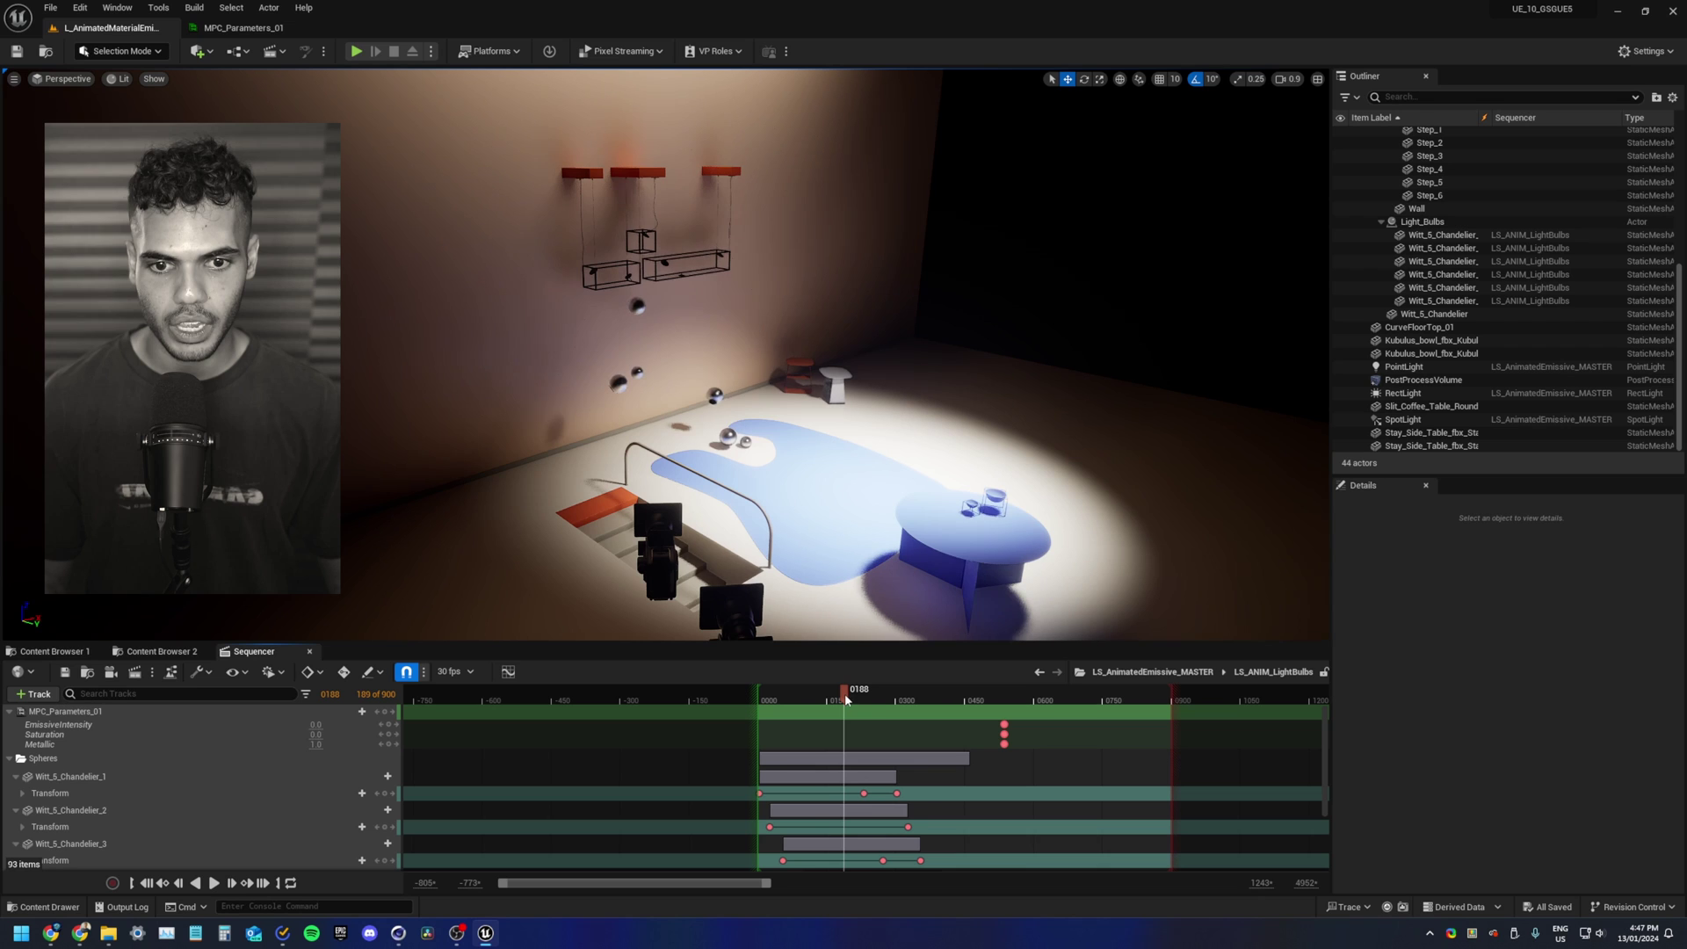
scroll(835, 708, down, 5)
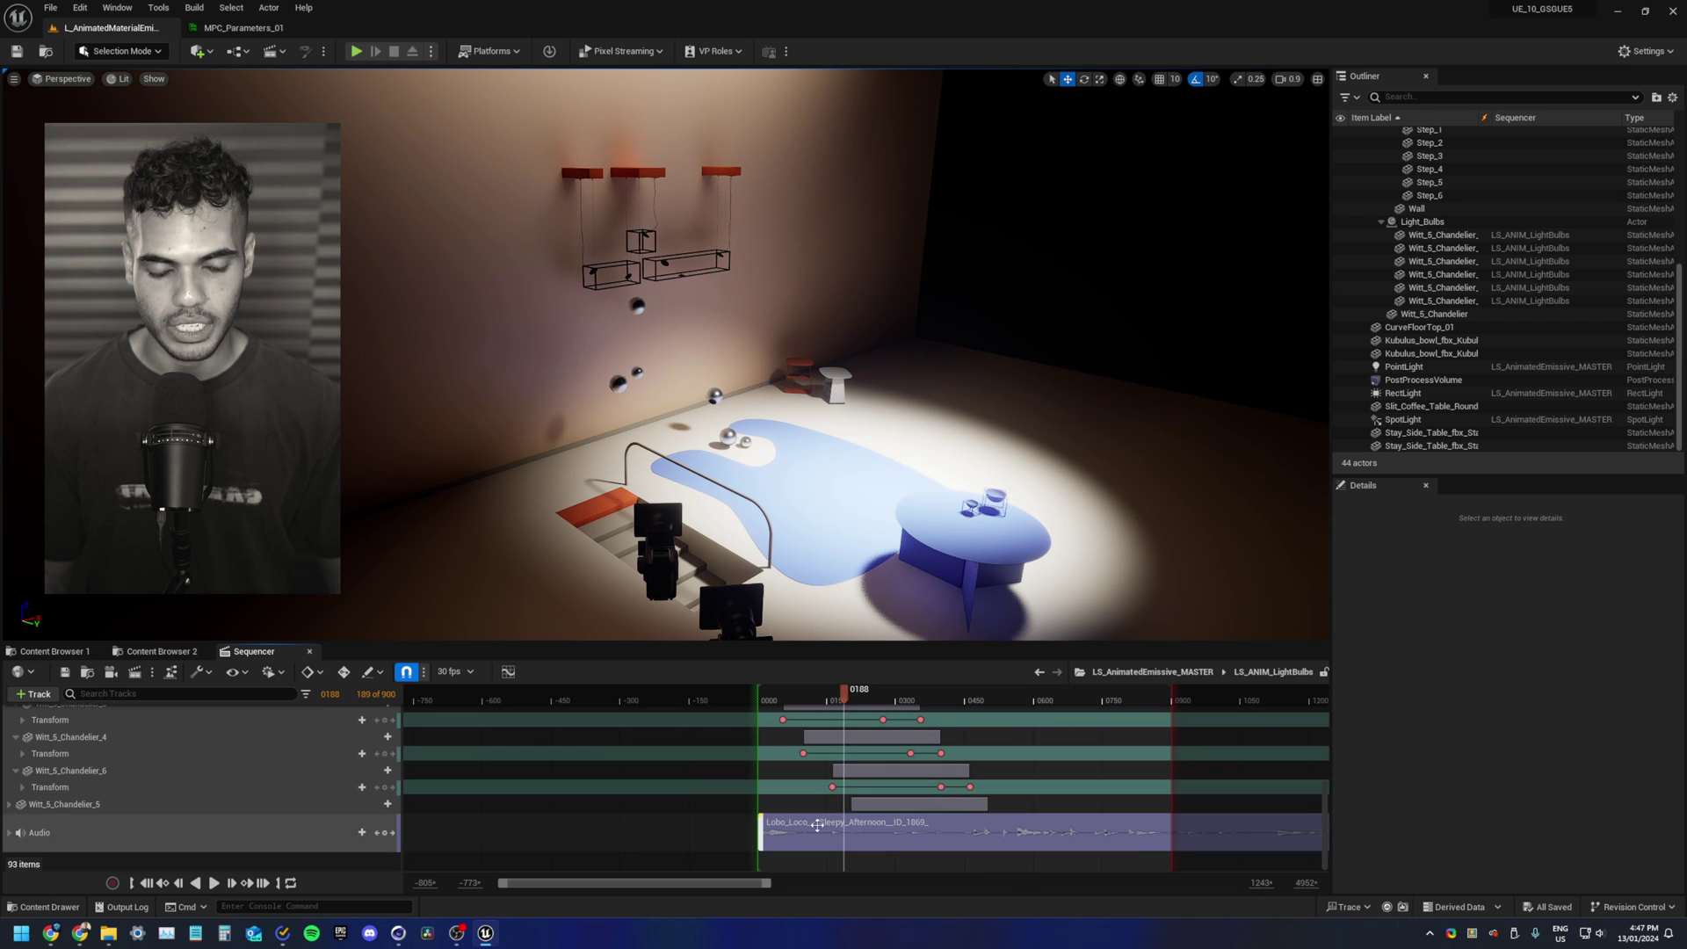
mouse_move(839, 696)
mouse_down()
mouse_move(795, 695)
mouse_move(838, 707)
mouse_up()
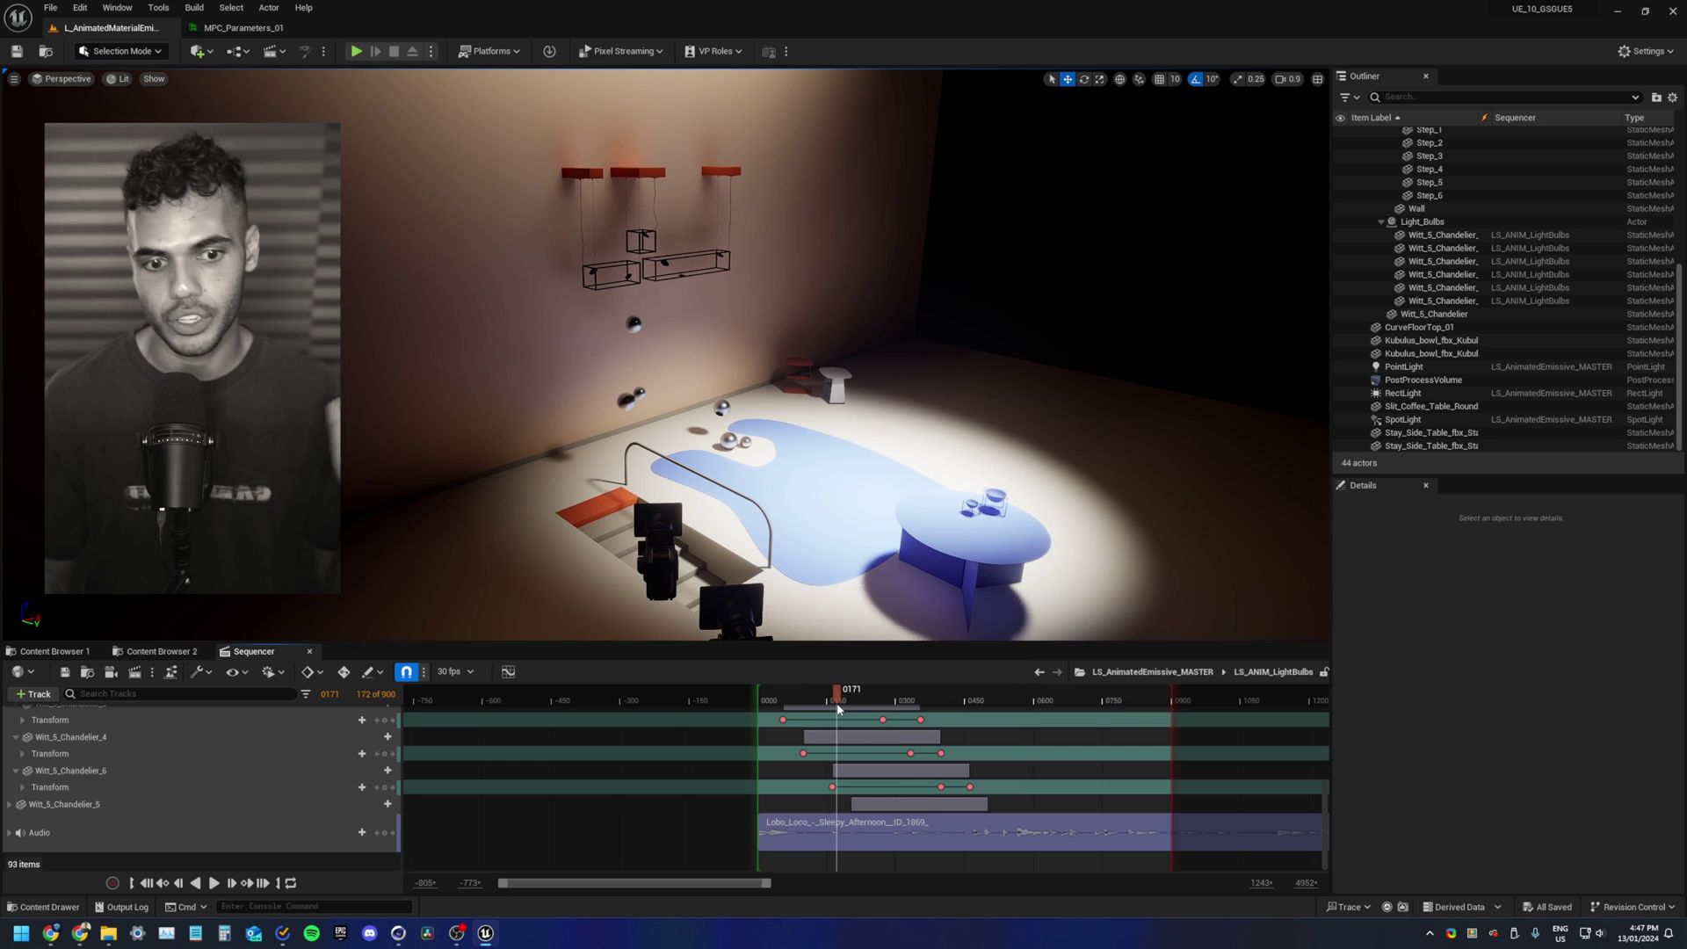
Step: Examine the MPC_Parameters_01 keyframes by scrubbing from frame 535 to 537 with the chandelier bulbs in close view
scroll(879, 730, up, 3)
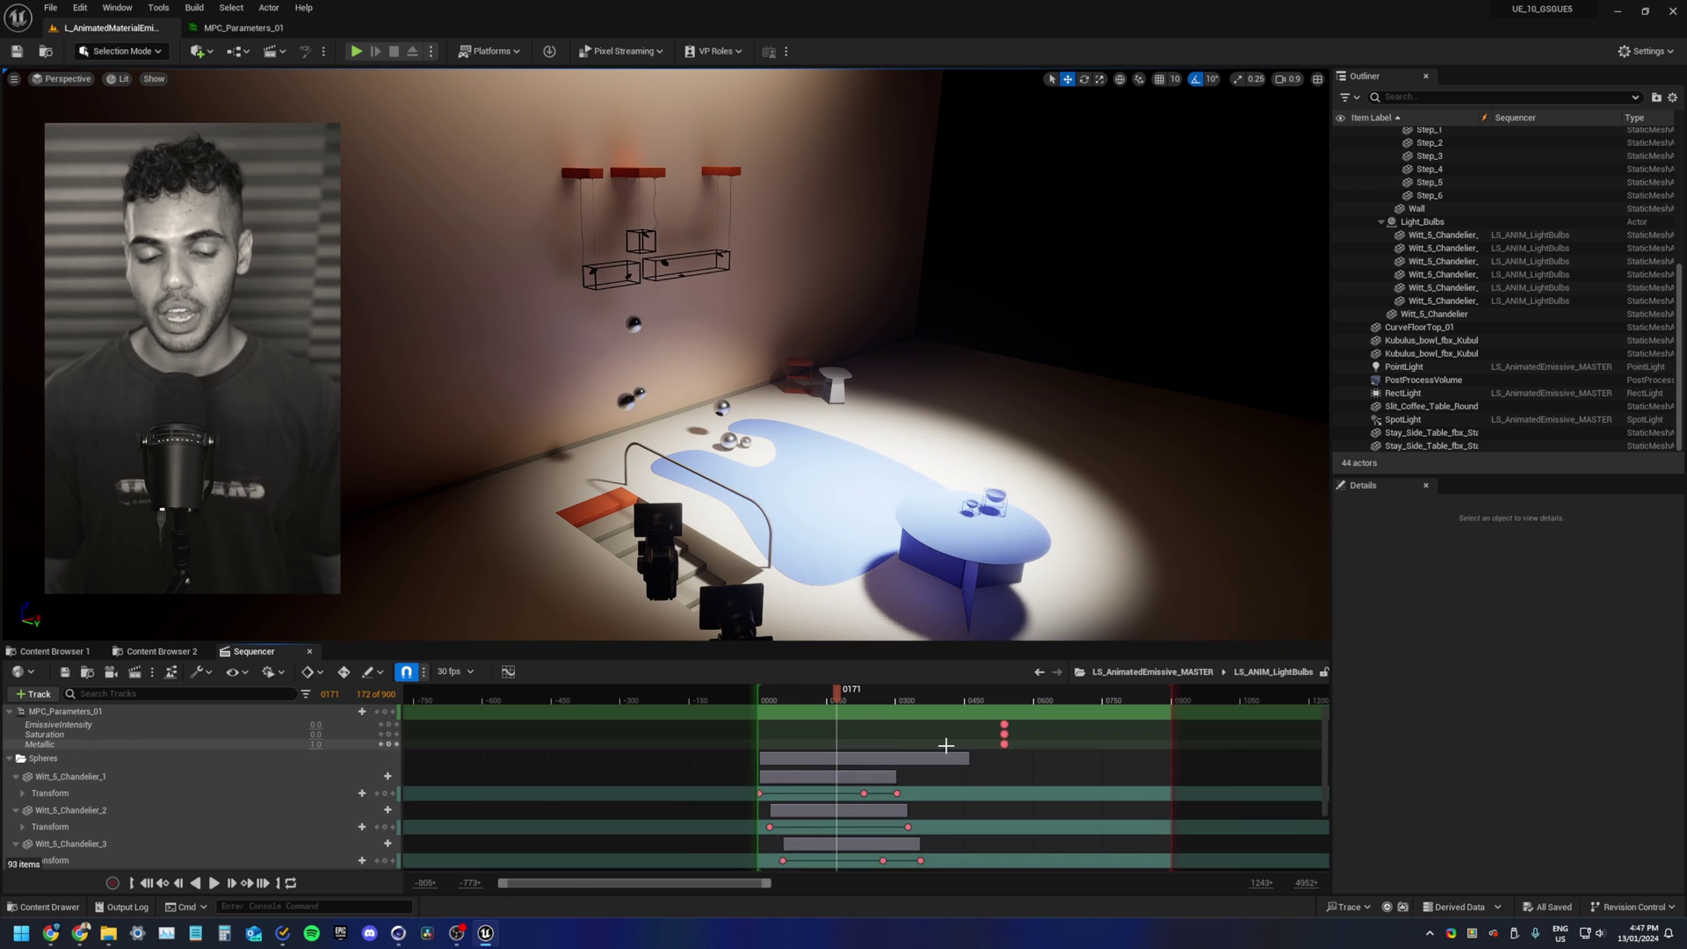
ctrl+scroll(1027, 748, up, 5)
ctrl+scroll(1030, 748, up, 2)
right_drag(1233, 744, 573, 783)
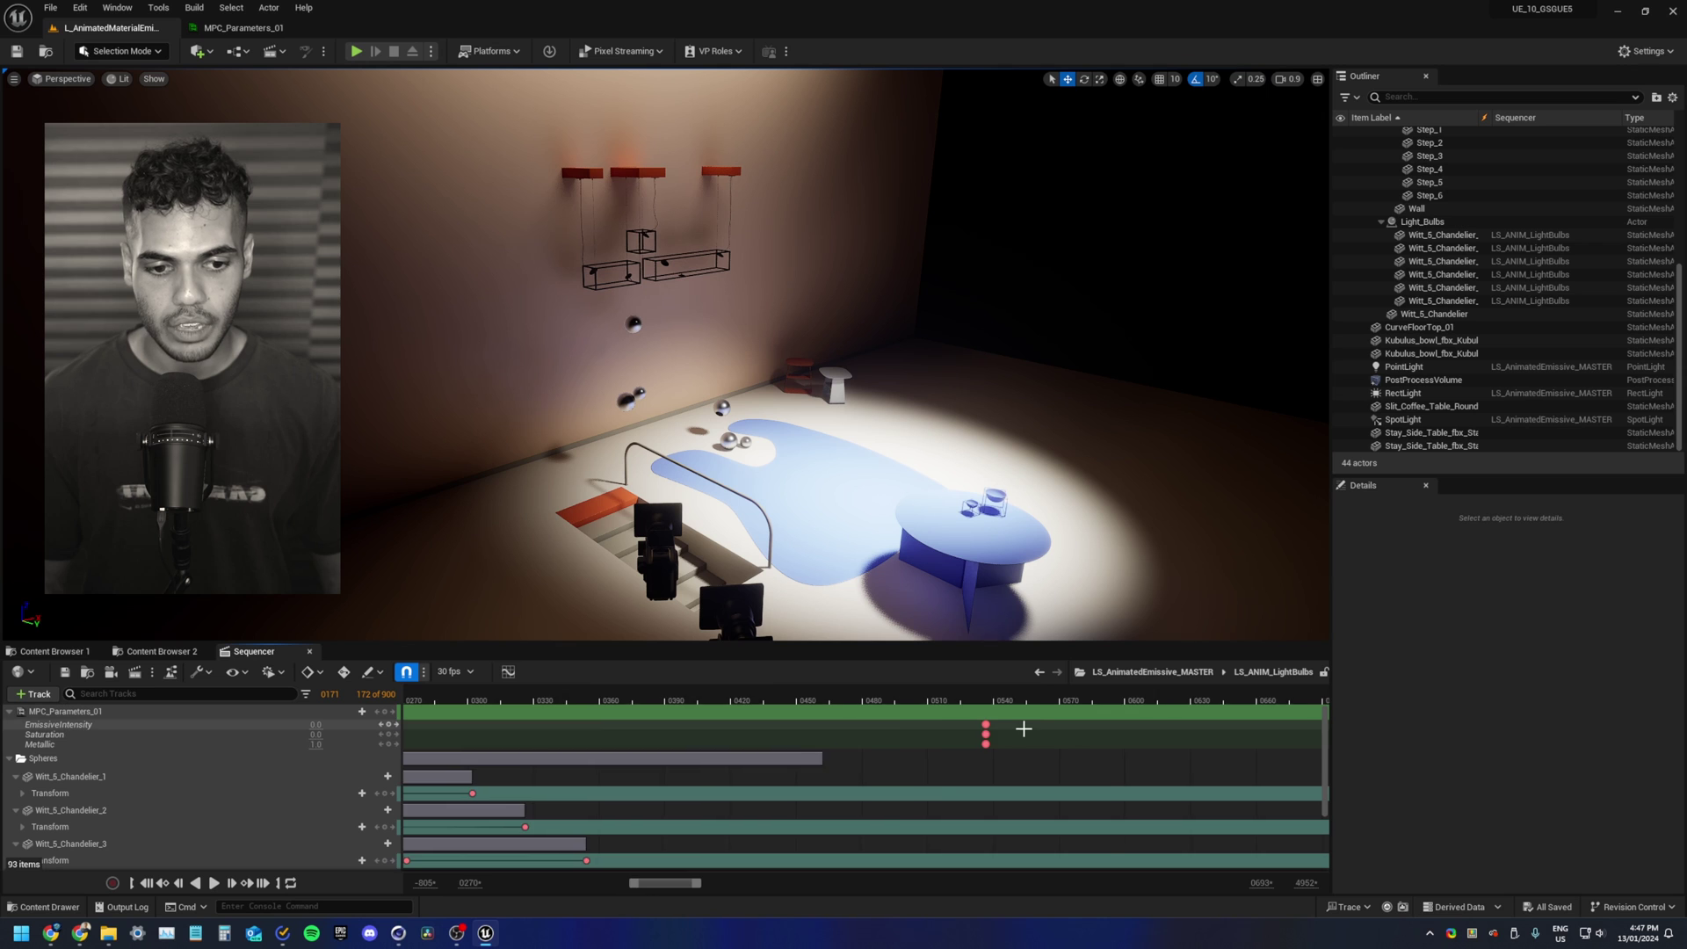
ctrl+scroll(1023, 728, up, 5)
ctrl+scroll(954, 732, up, 3)
key(w)
right_drag(796, 601, 742, 536)
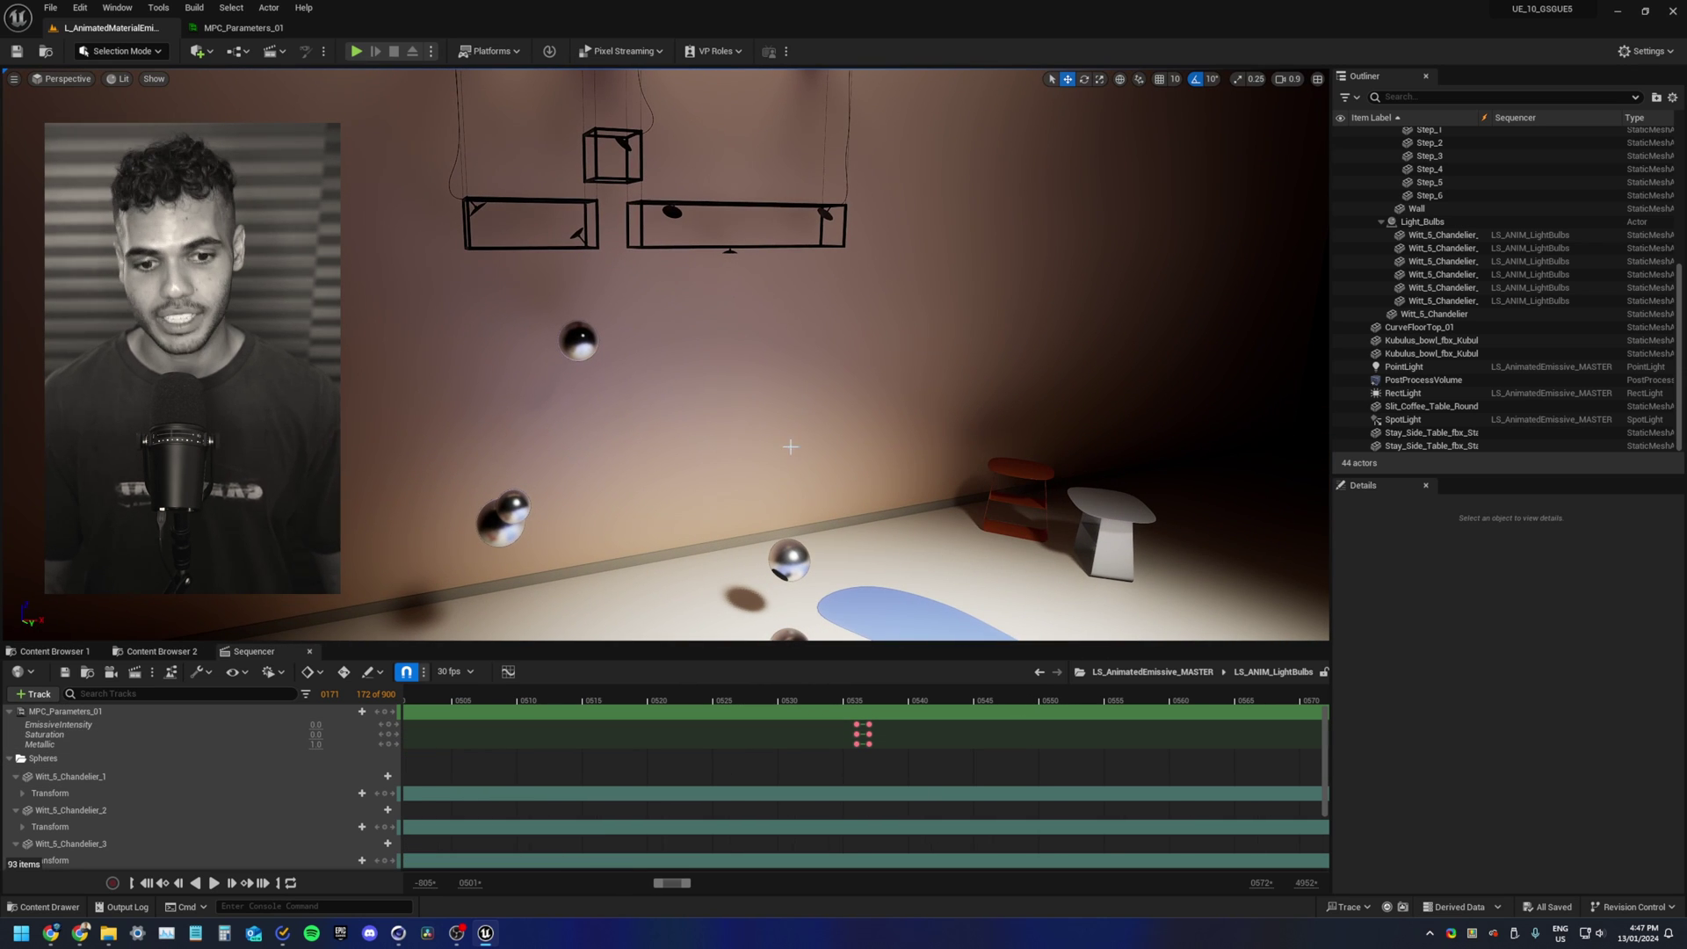
drag(821, 700, 849, 700)
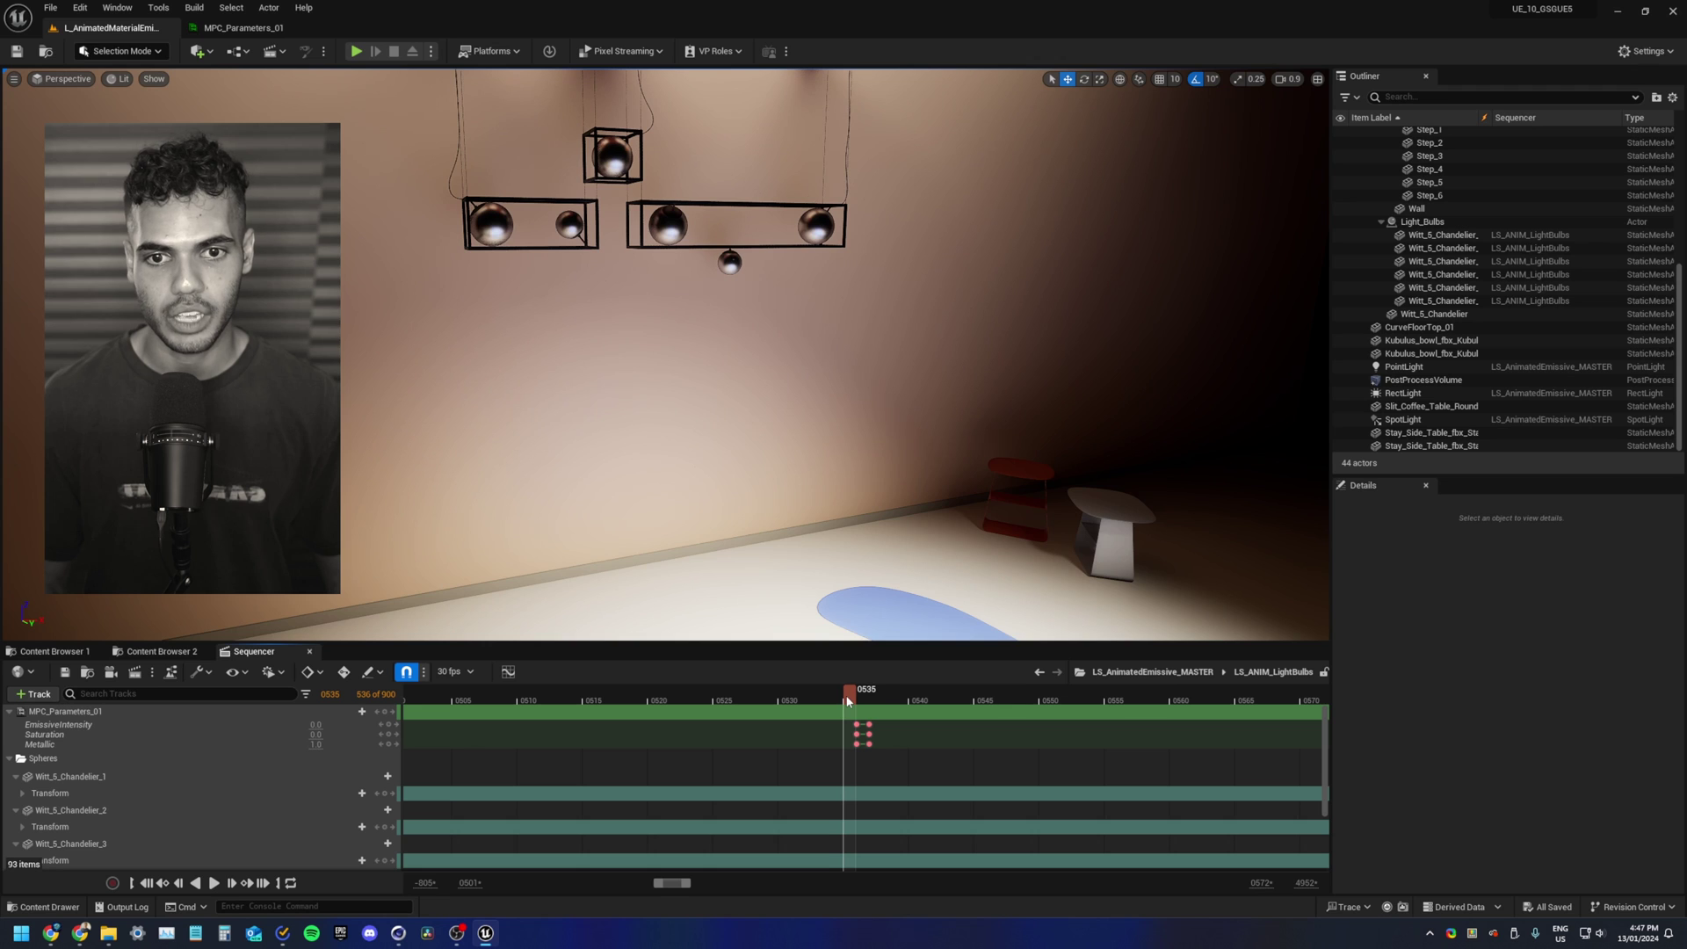
right_drag(770, 460, 570, 324)
scroll(569, 324, up, 3)
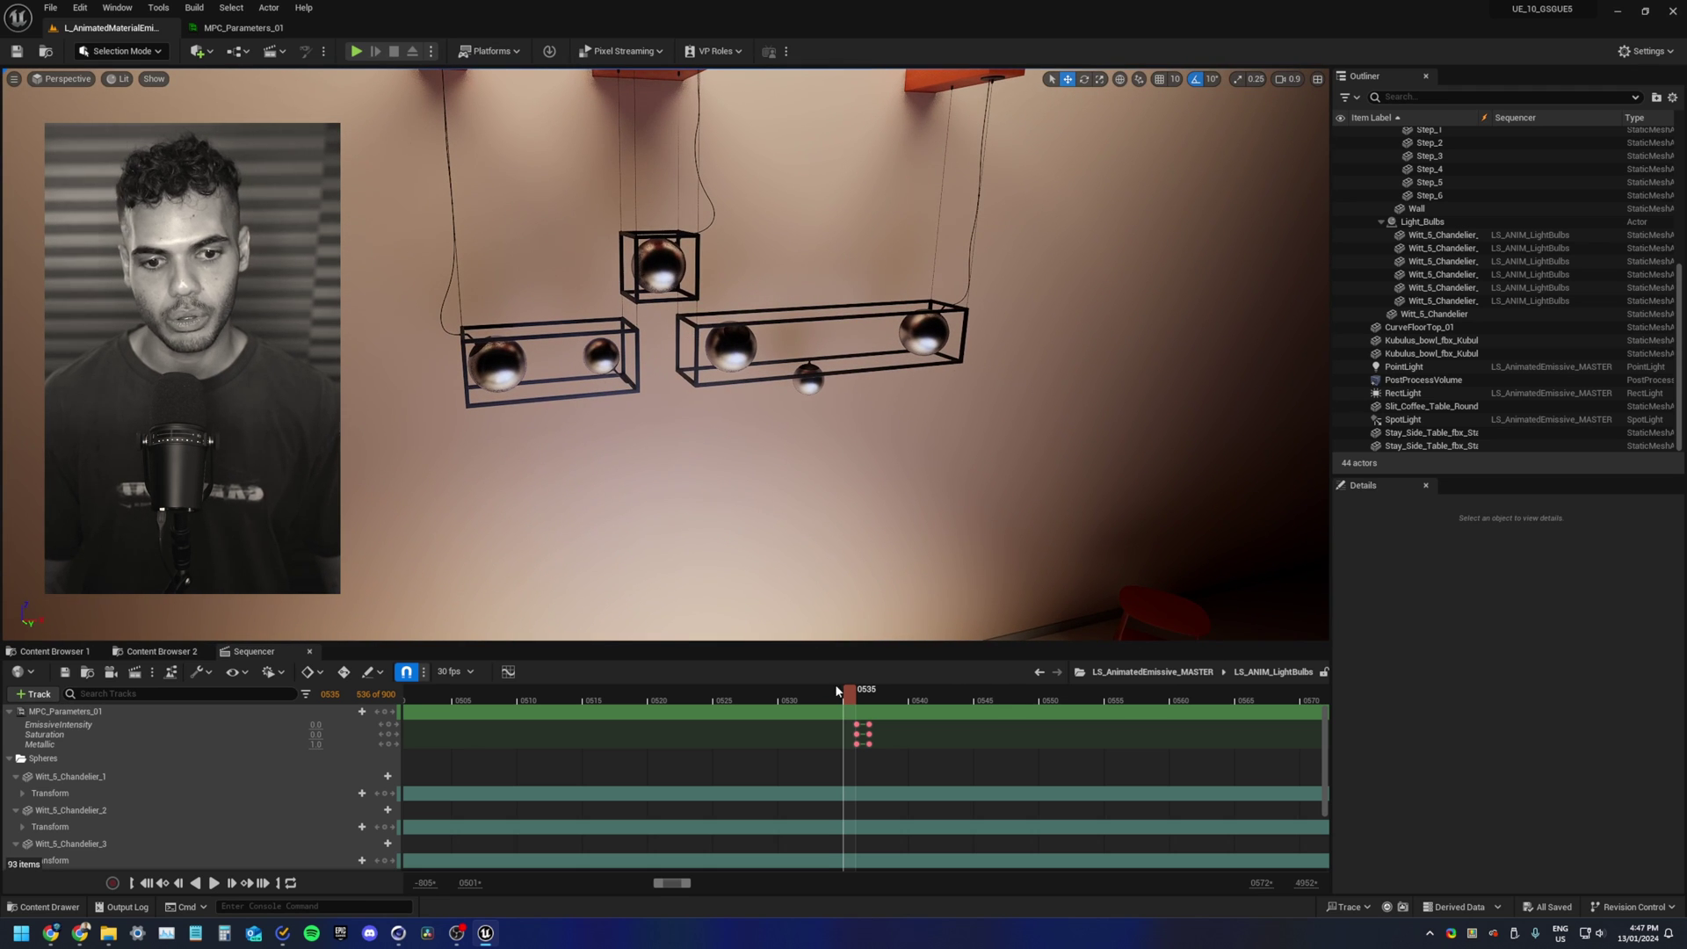
drag(856, 696, 882, 696)
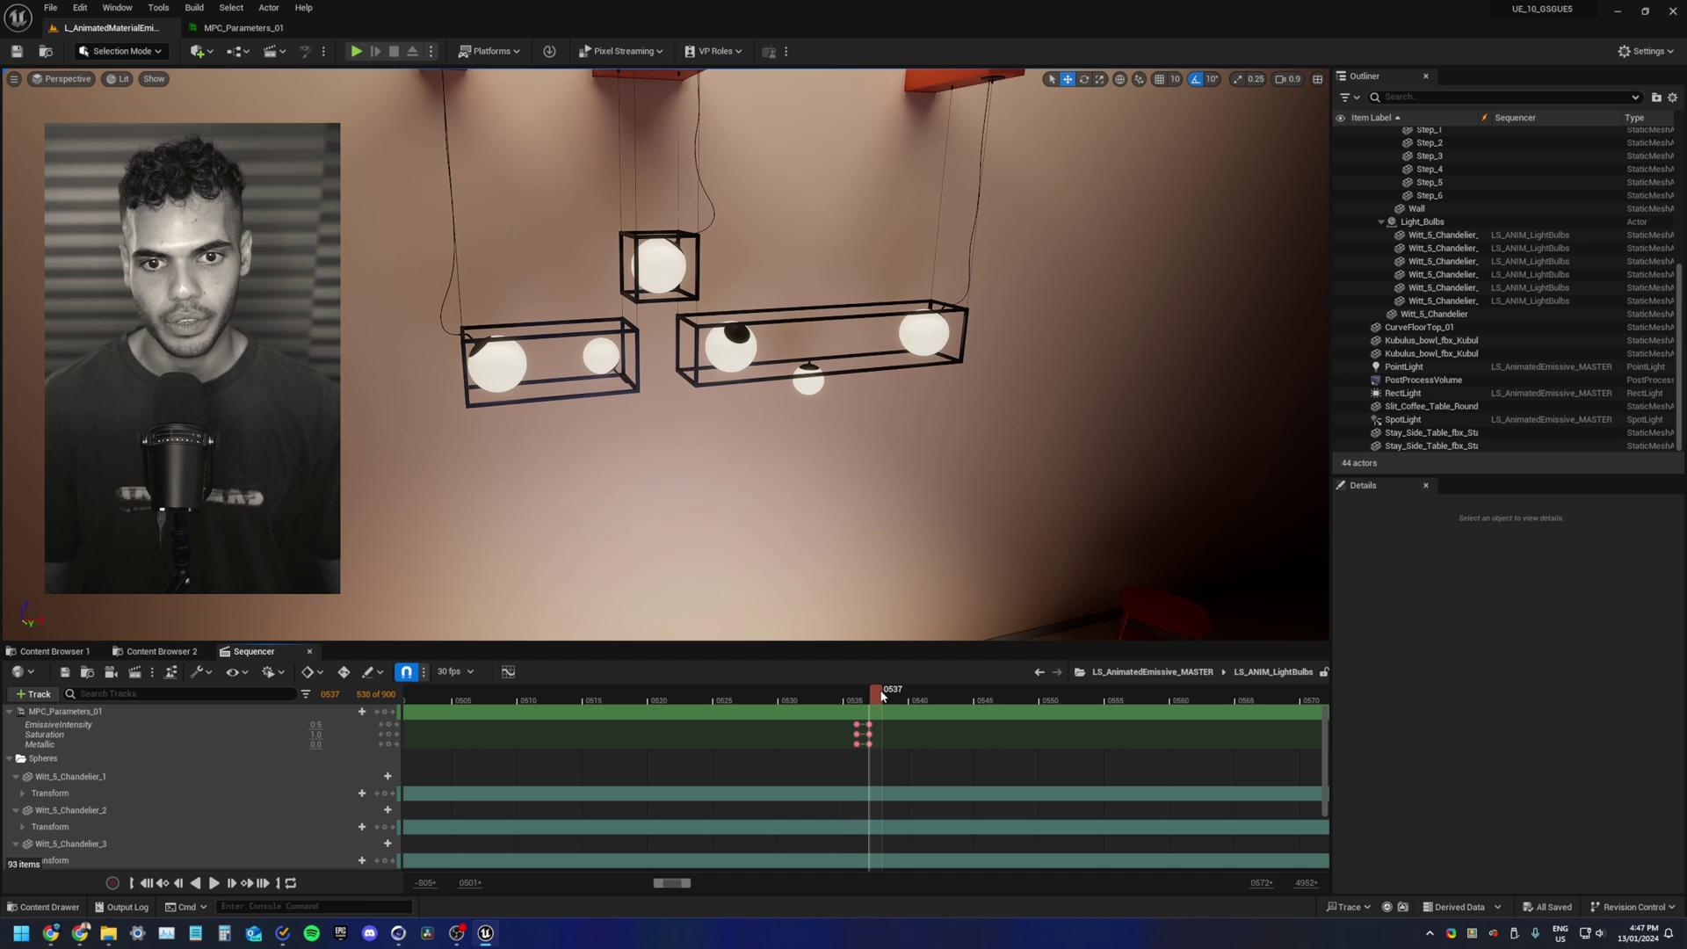
Step: Return to the master sequence and examine the lights' intensity keyframes with the playhead at frame 539
click(1129, 674)
scroll(784, 791, down, 3)
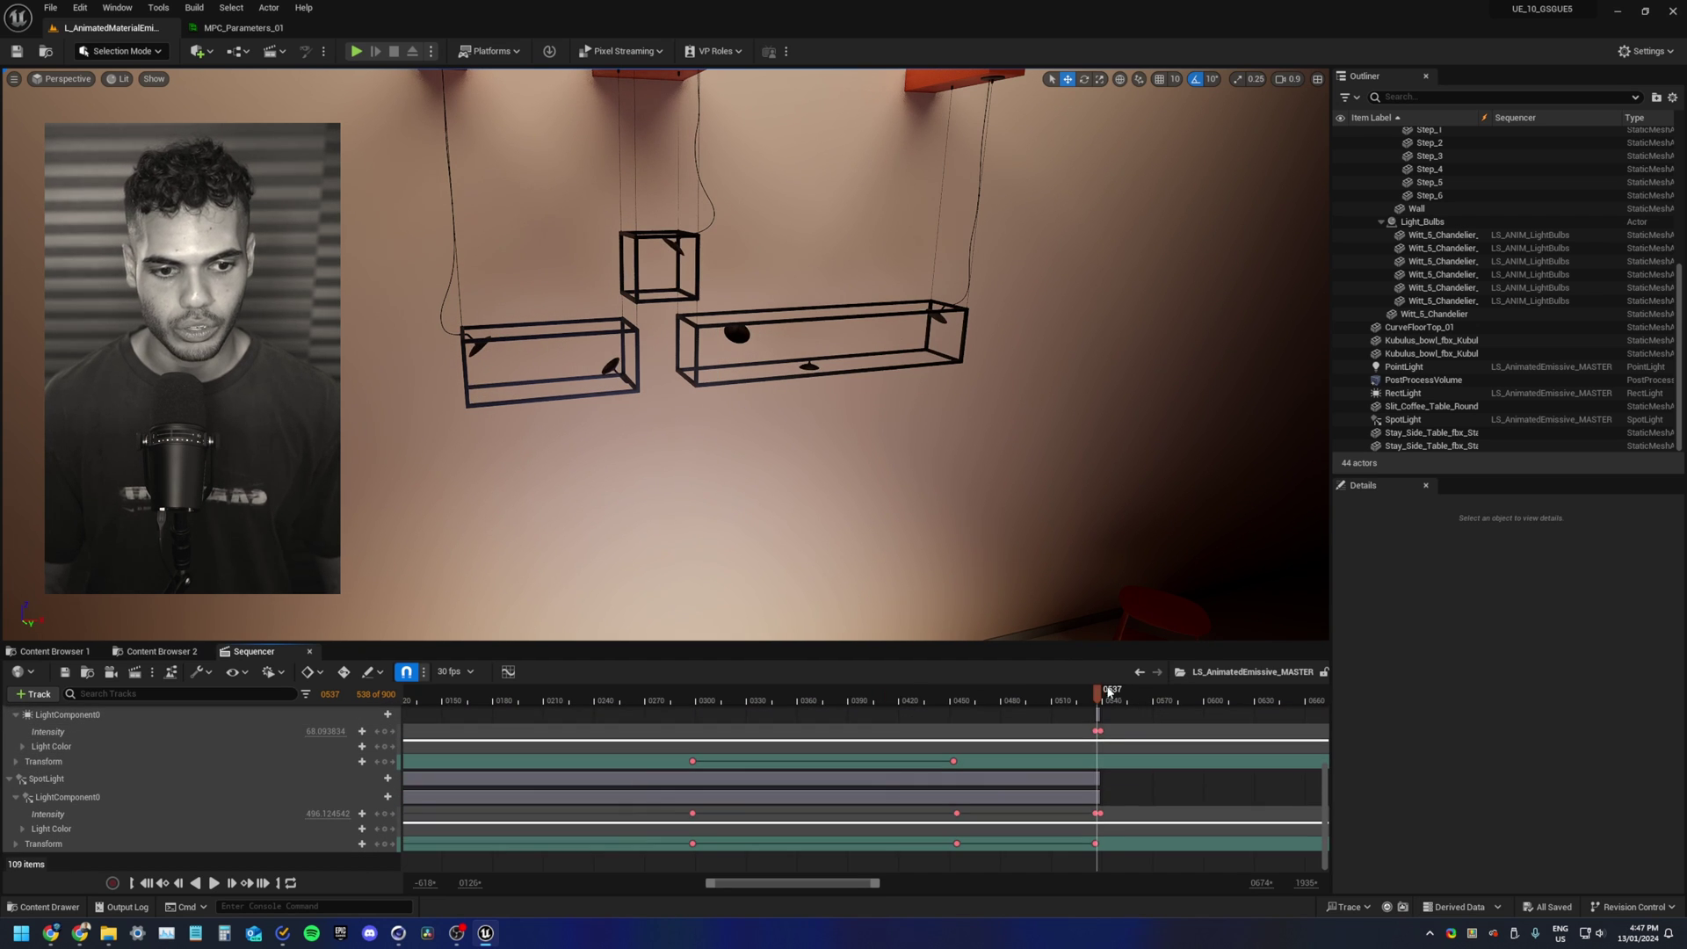
drag(1109, 692, 1058, 698)
ctrl+scroll(1106, 824, up, 6)
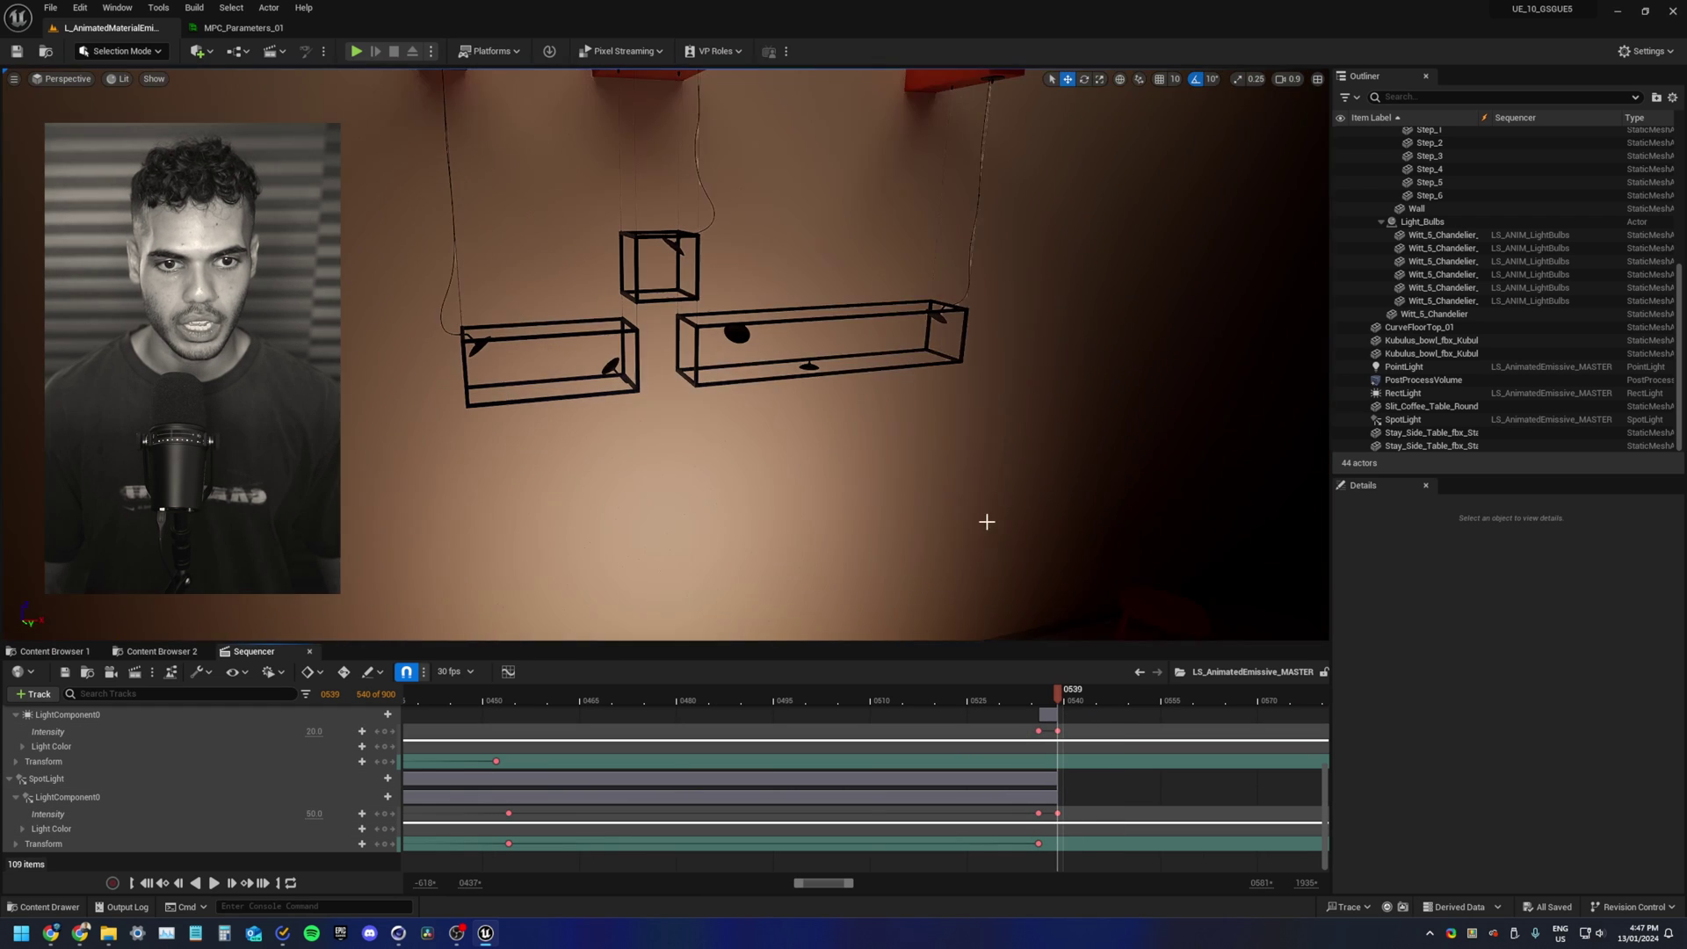
scroll(987, 522, up, 3)
Step: Select the SpotLight in the scene and preview its animation by scrubbing back to frame 268
mouse_move(987, 522)
right_down()
mouse_move(1002, 529)
mouse_move(987, 522)
right_up()
click(625, 324)
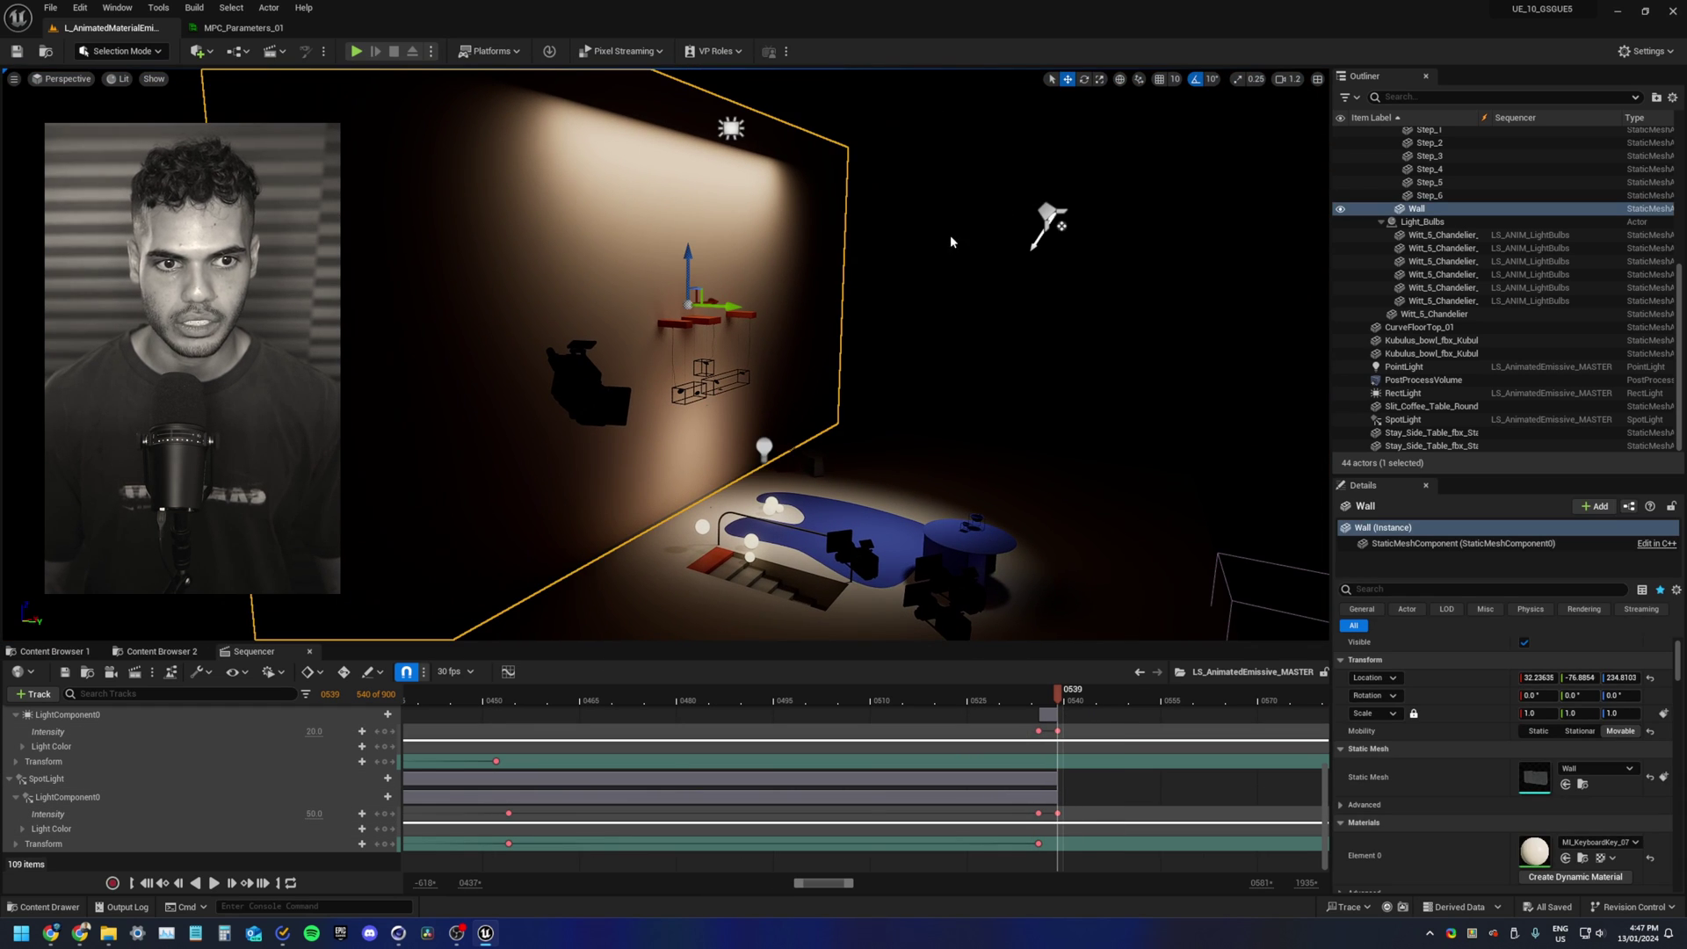
click(1051, 209)
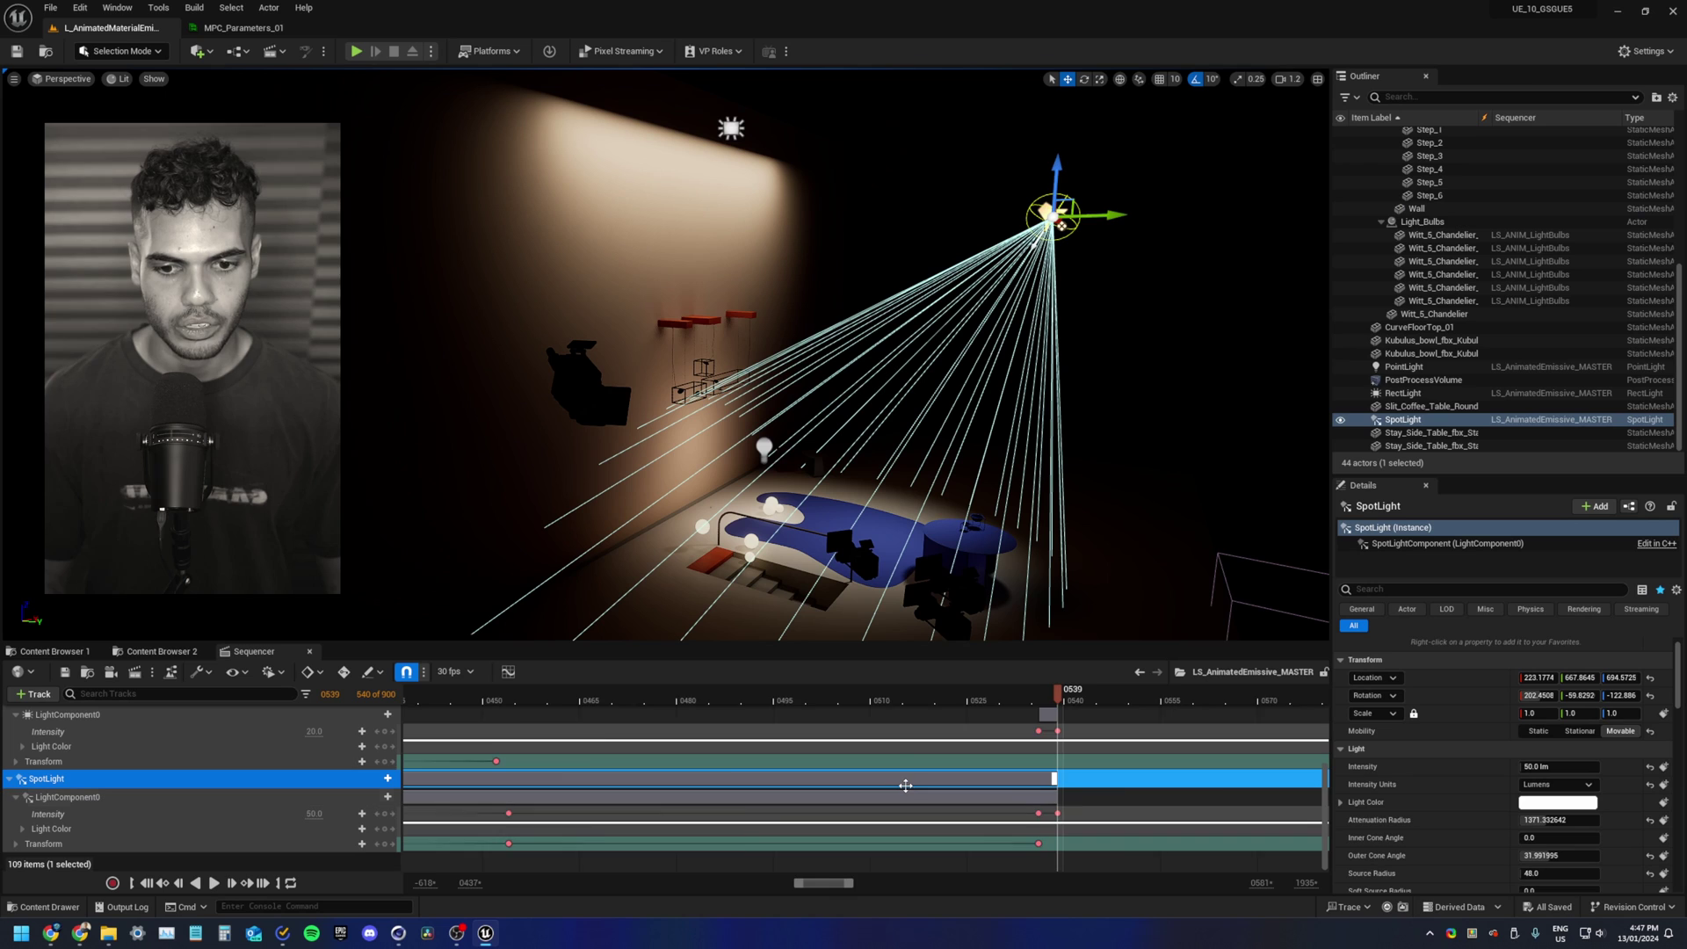
ctrl+scroll(905, 785, down, 5)
ctrl+scroll(905, 784, down, 4)
drag(1057, 696, 862, 773)
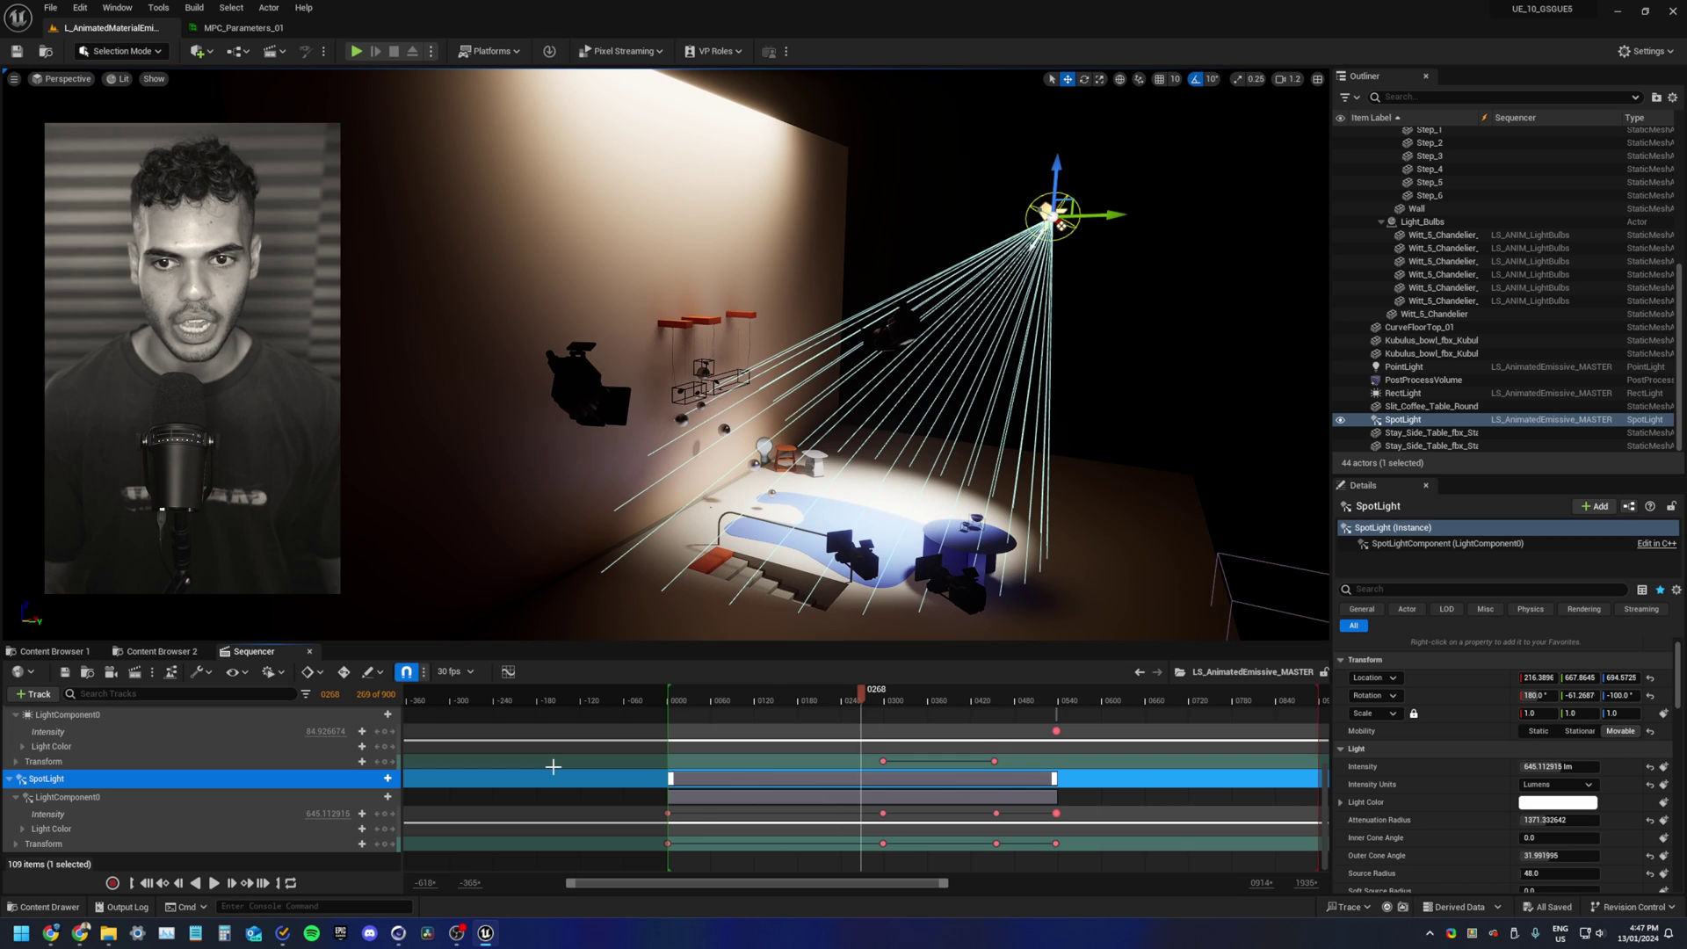
Step: Select the RectLight above the wall, preview its animation up to frame 414, and clear the selection
right_drag(587, 518, 584, 431)
click(740, 307)
right_drag(825, 451, 826, 496)
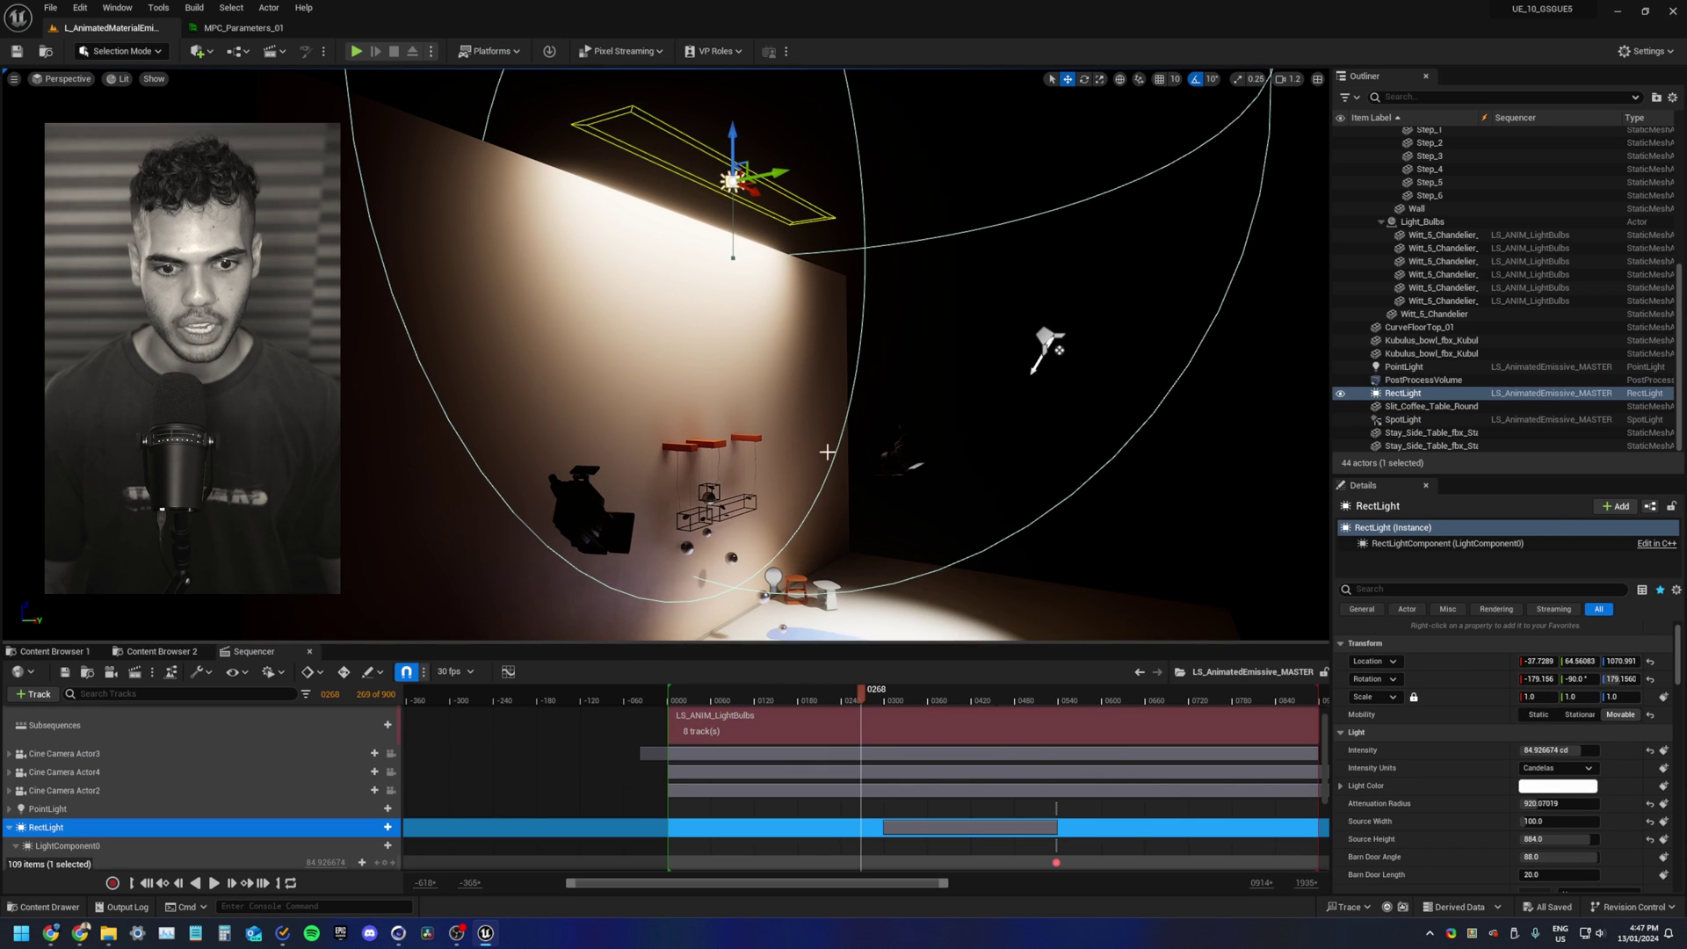
drag(870, 700, 968, 739)
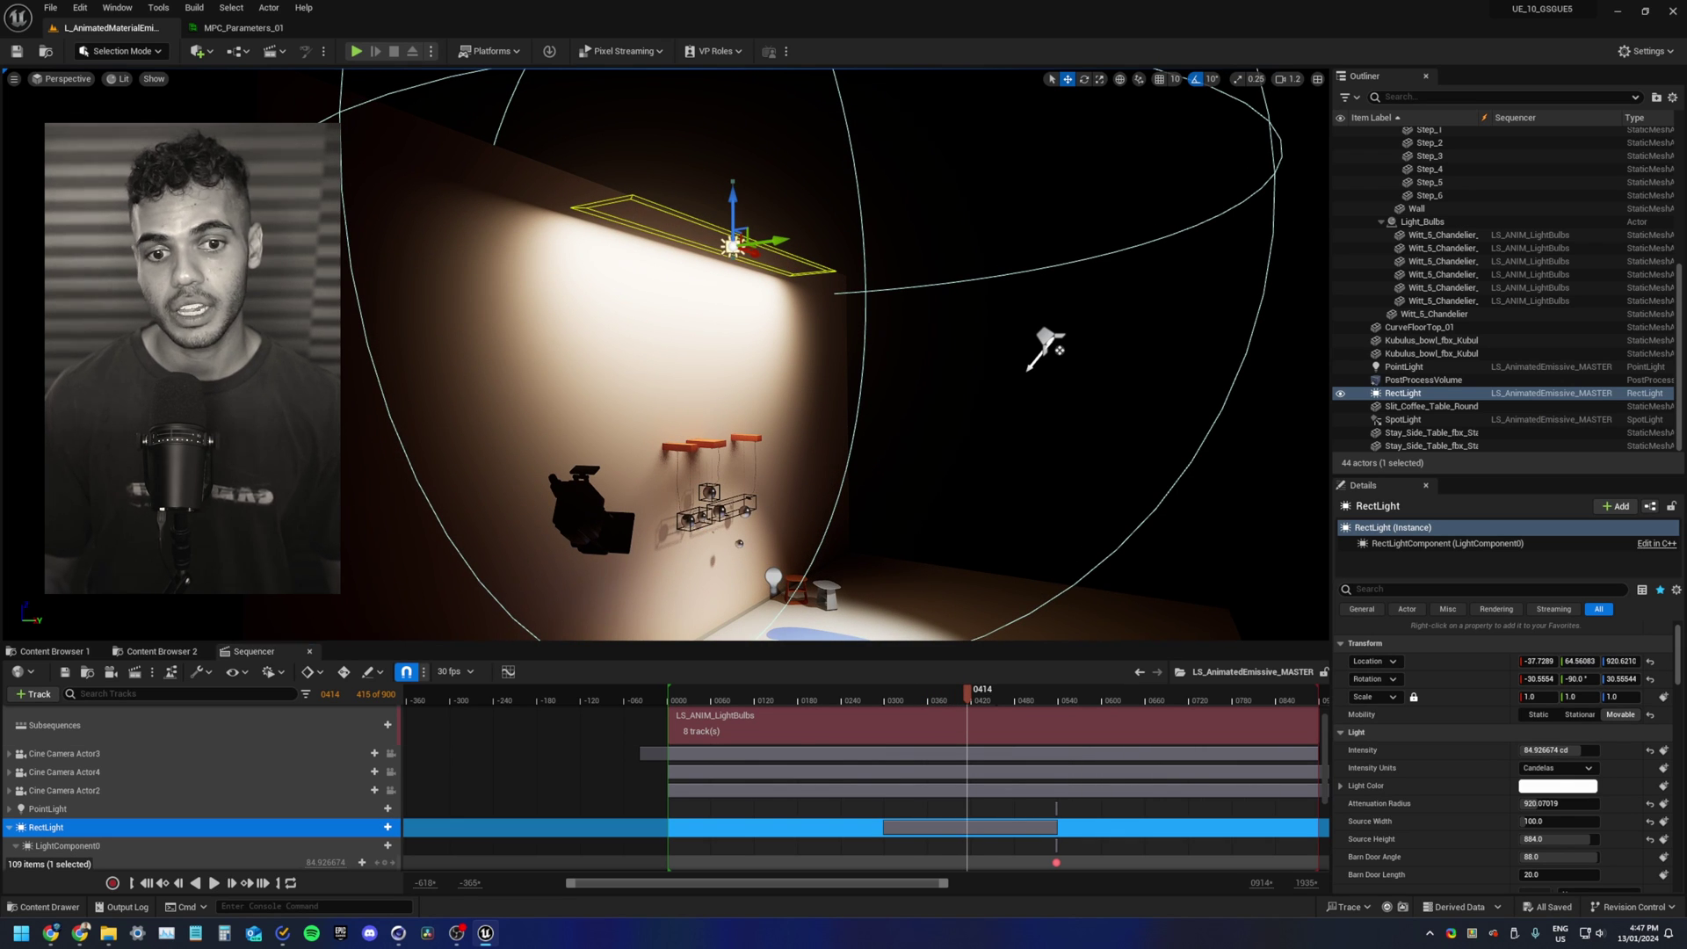
click(809, 410)
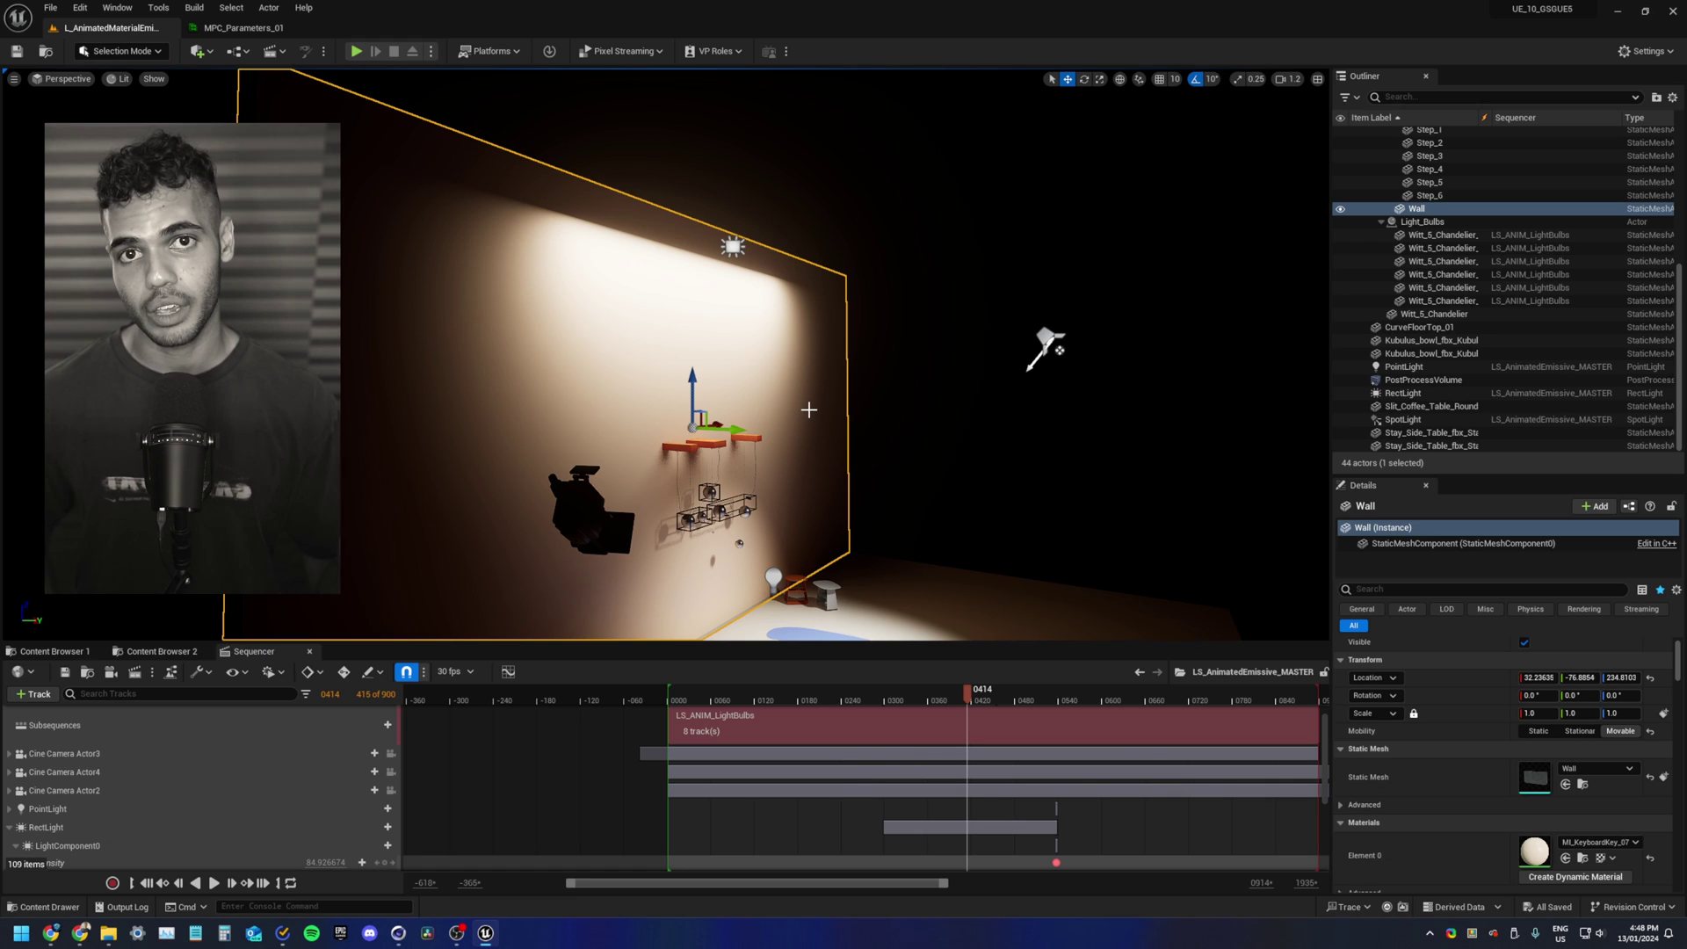
key(Escape)
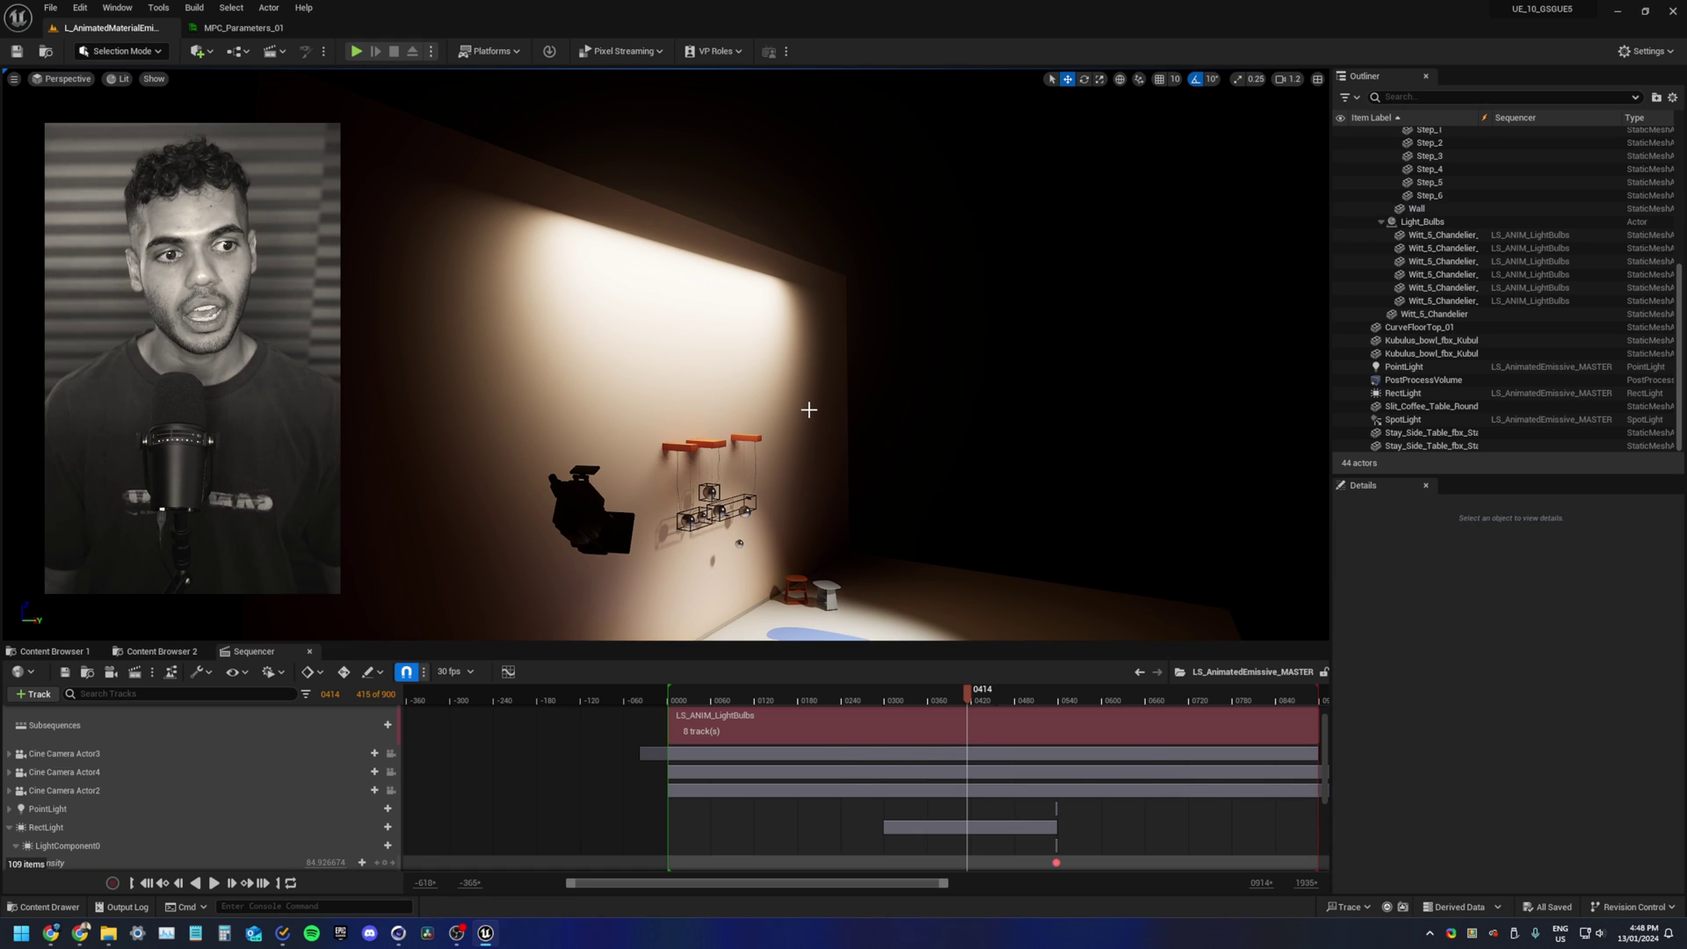
Step: Filter the PostProcessVolume's settings by "lumen" and check its global illumination and reflection options
click(1411, 379)
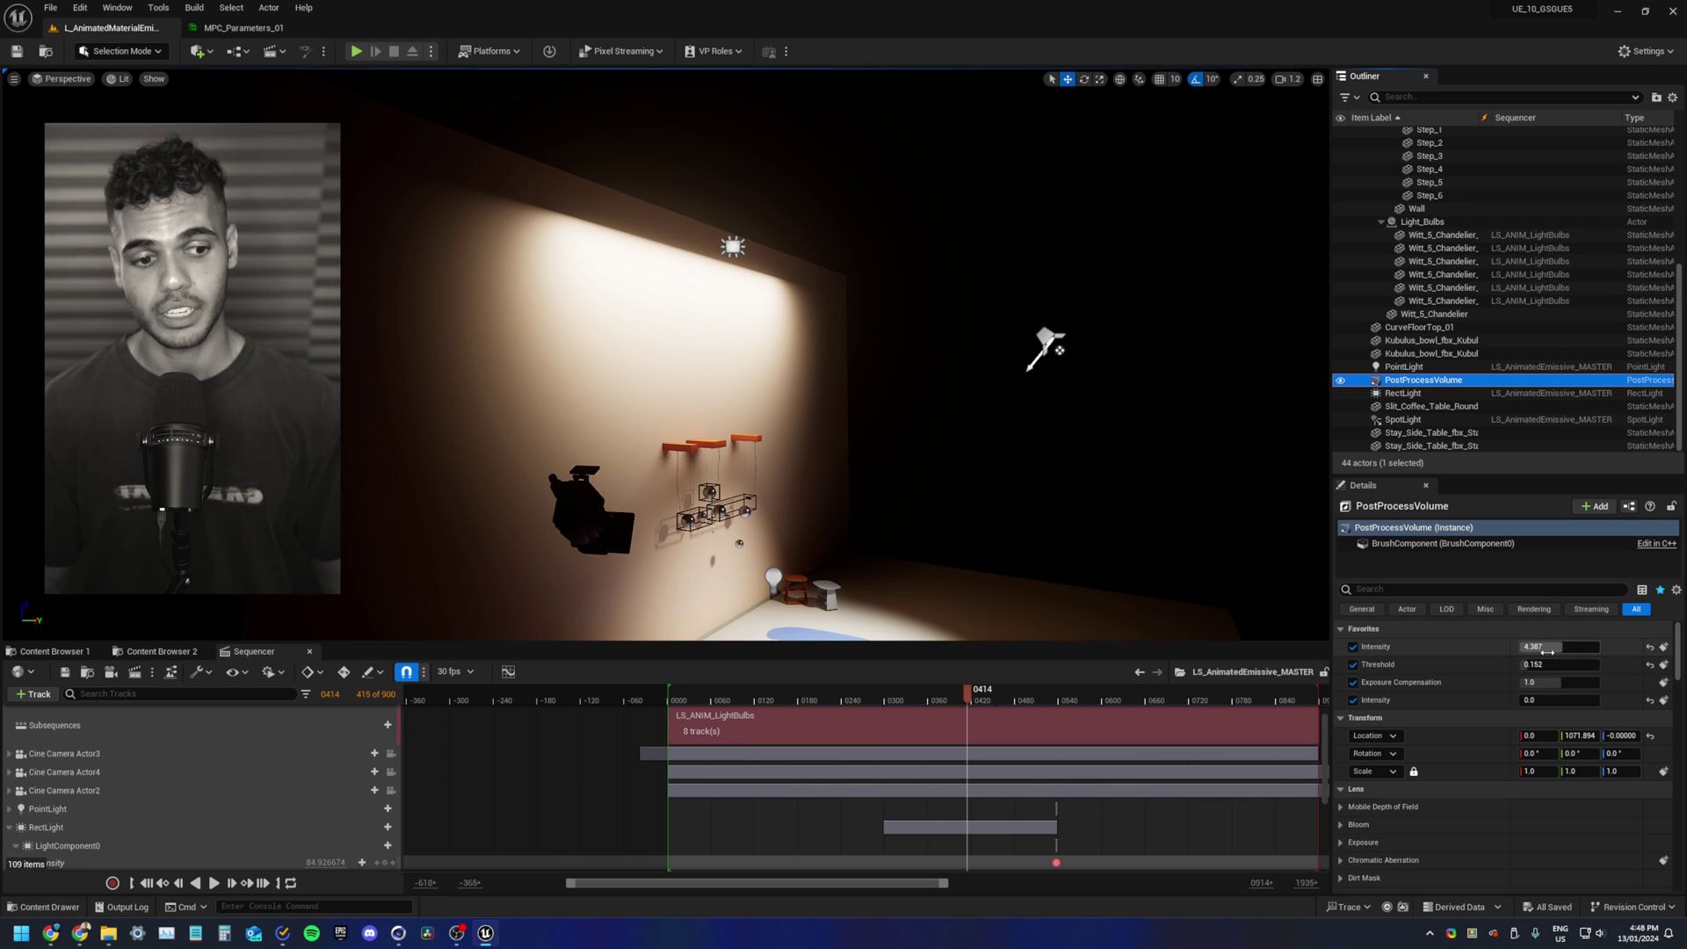
click(1430, 590)
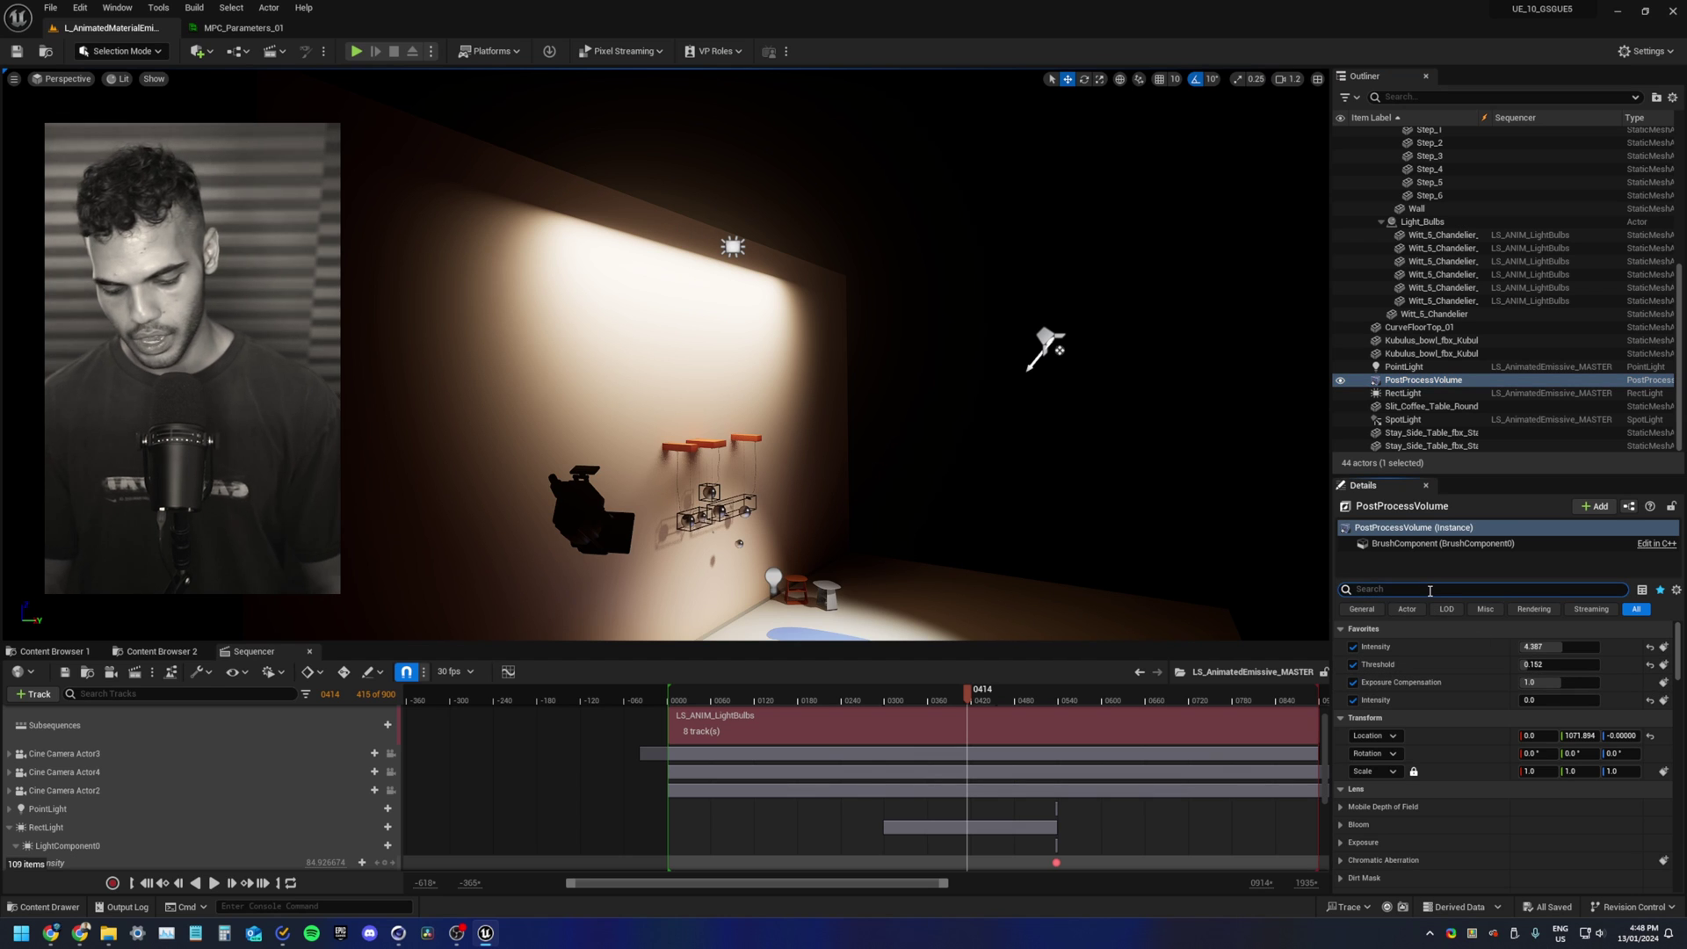
text(lumen re)
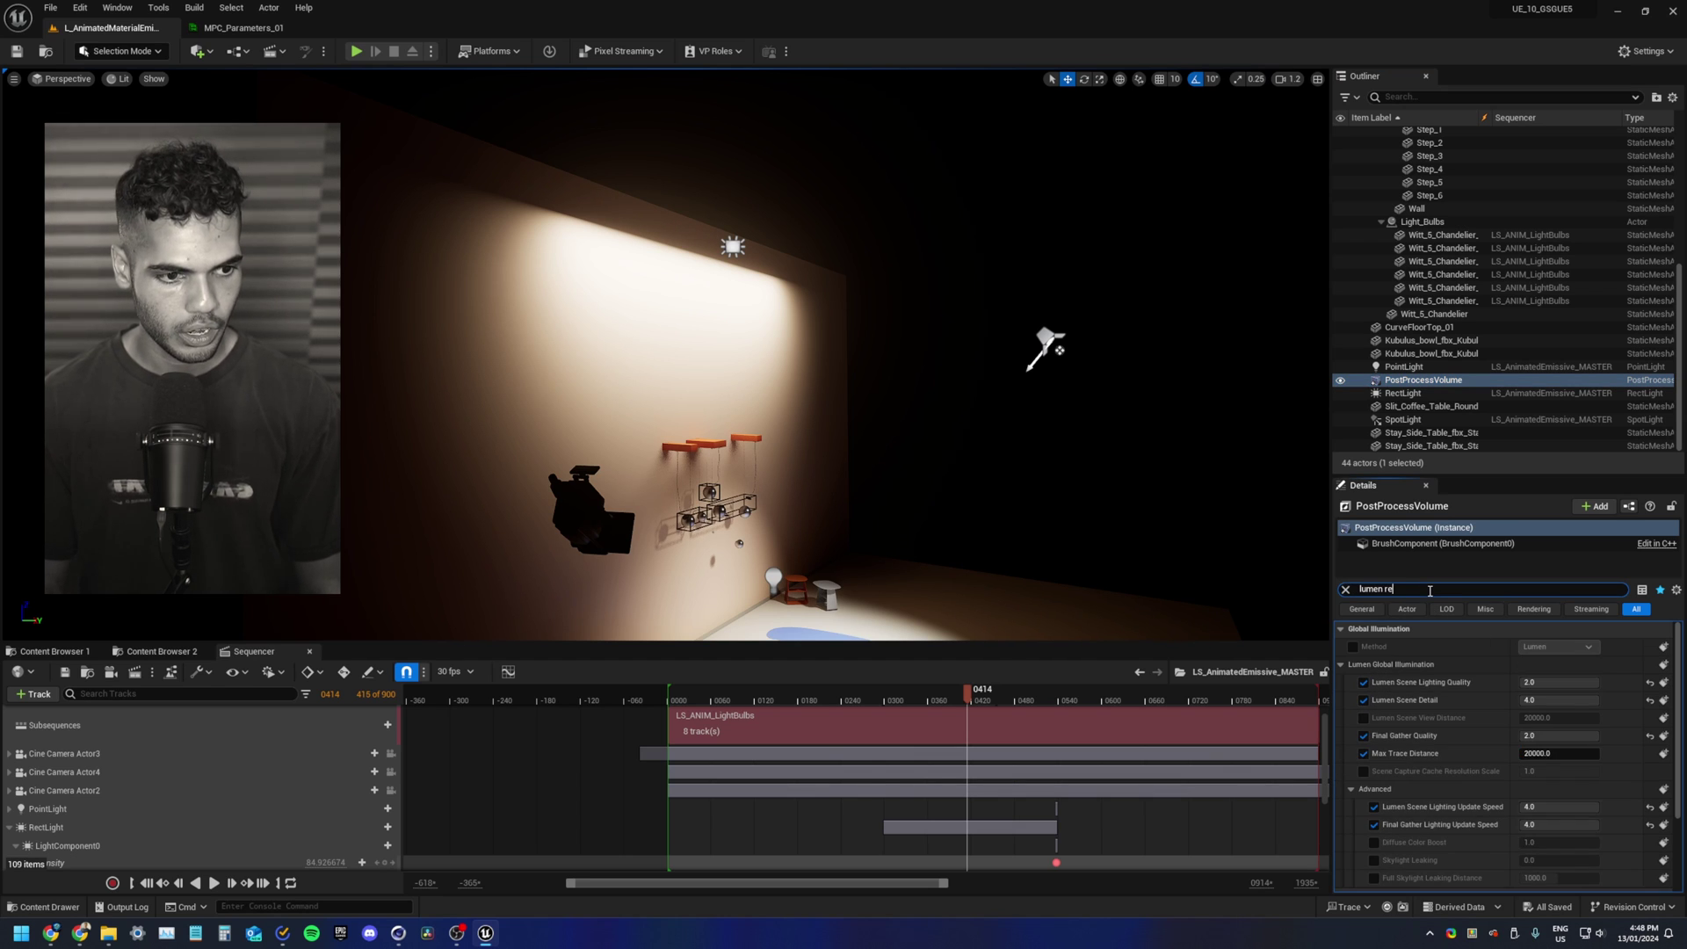
text(fl)
key(BackSpace)
key(BackSpace)
key(BackSpace)
key(BackSpace)
key(BackSpace)
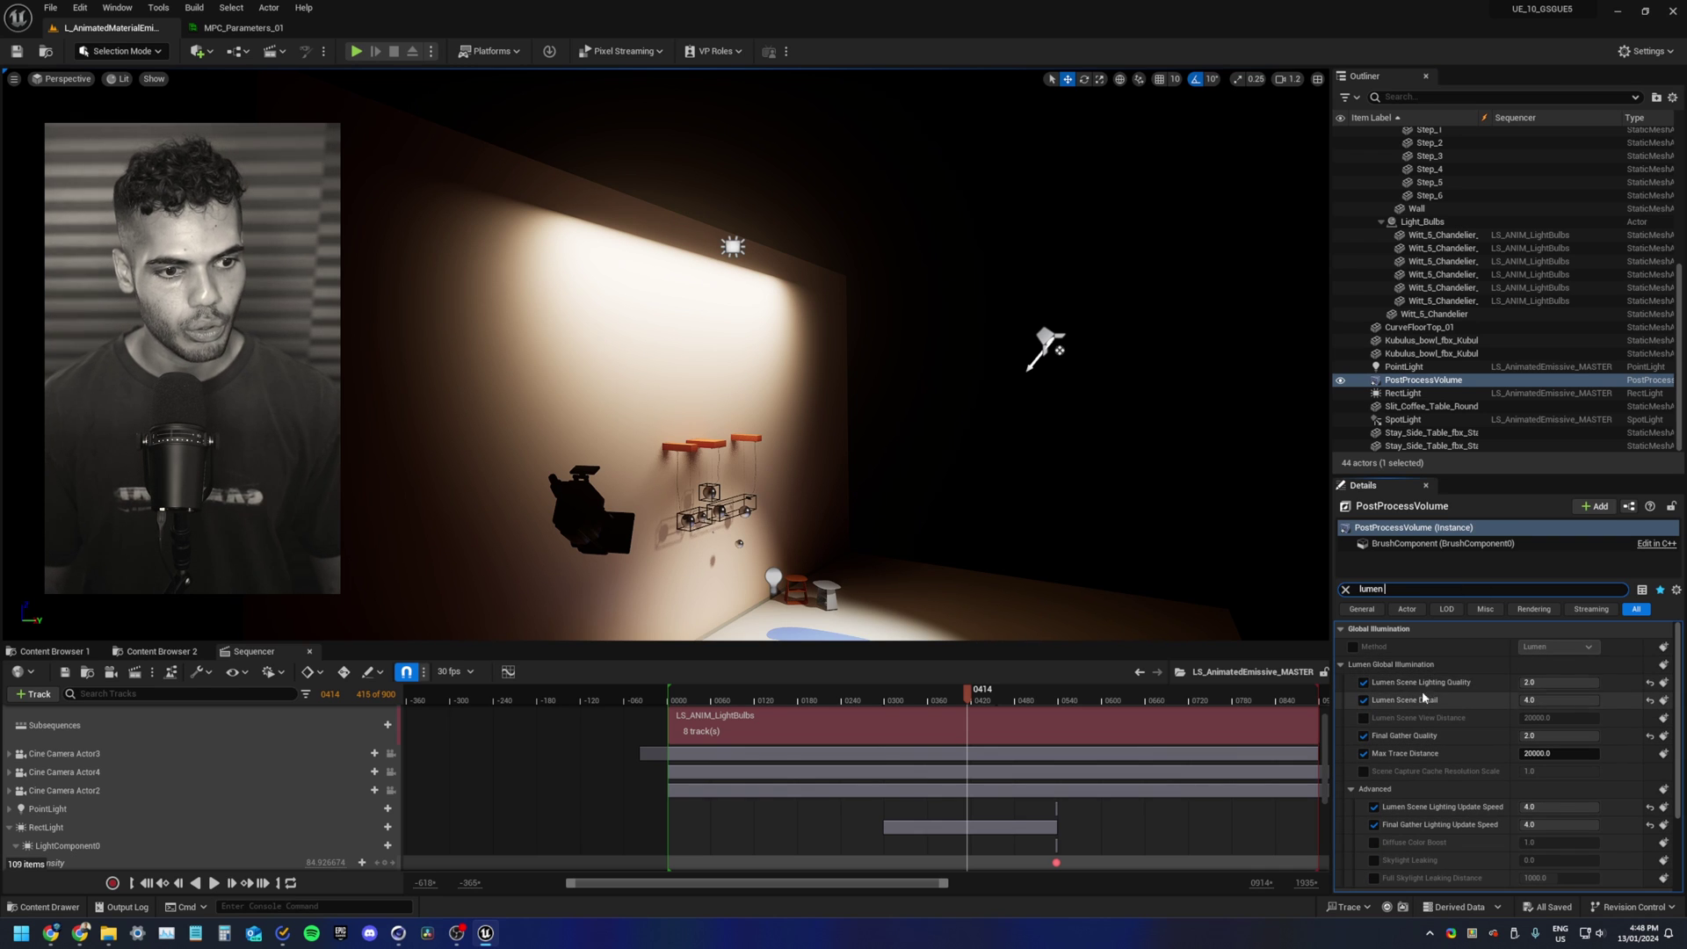
scroll(1446, 699, down, 3)
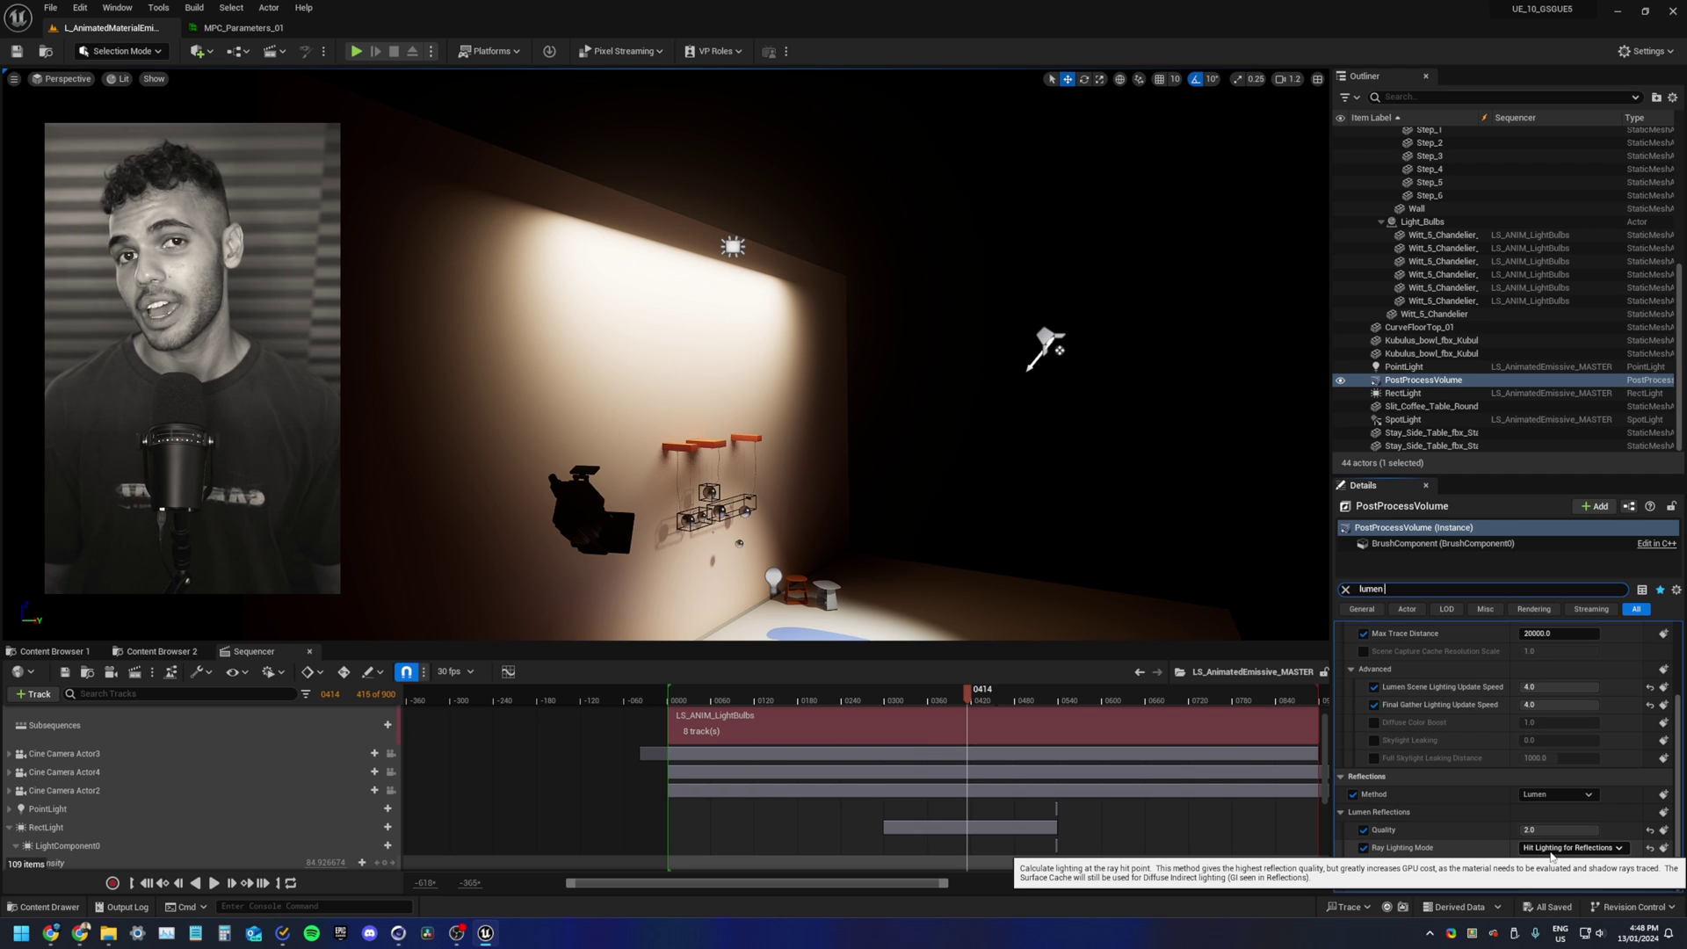
right_drag(1105, 824, 962, 773)
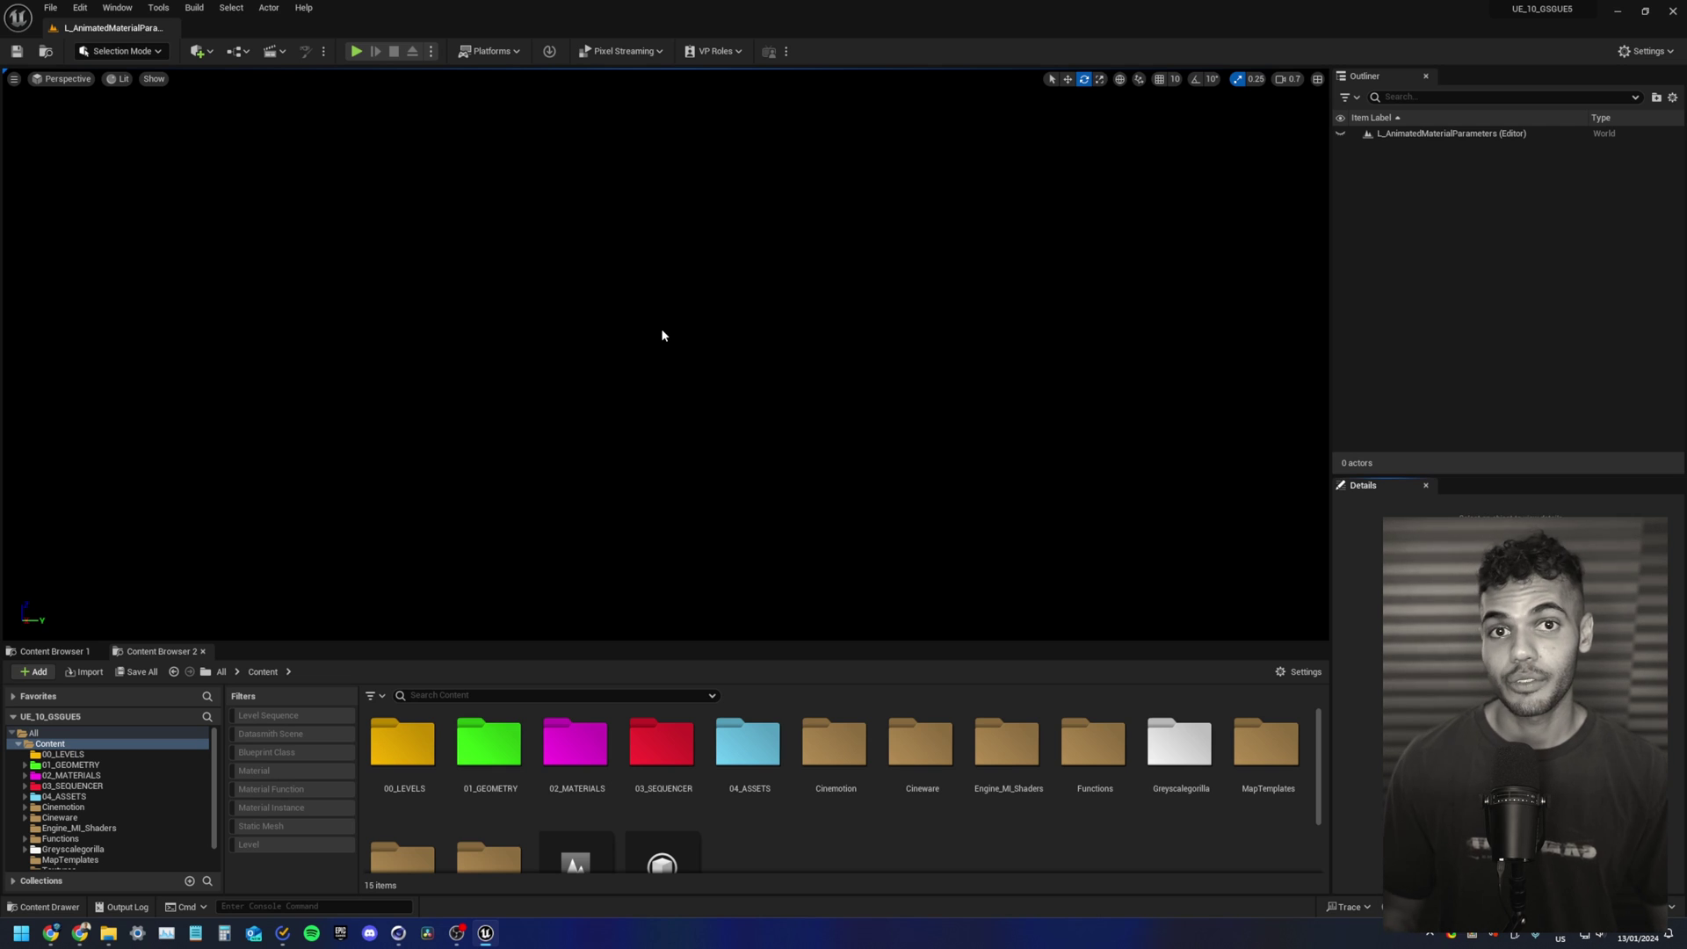
Step: Add a cube shape to the empty L_AnimatedMaterialParameters level
click(217, 55)
mouse_move(274, 219)
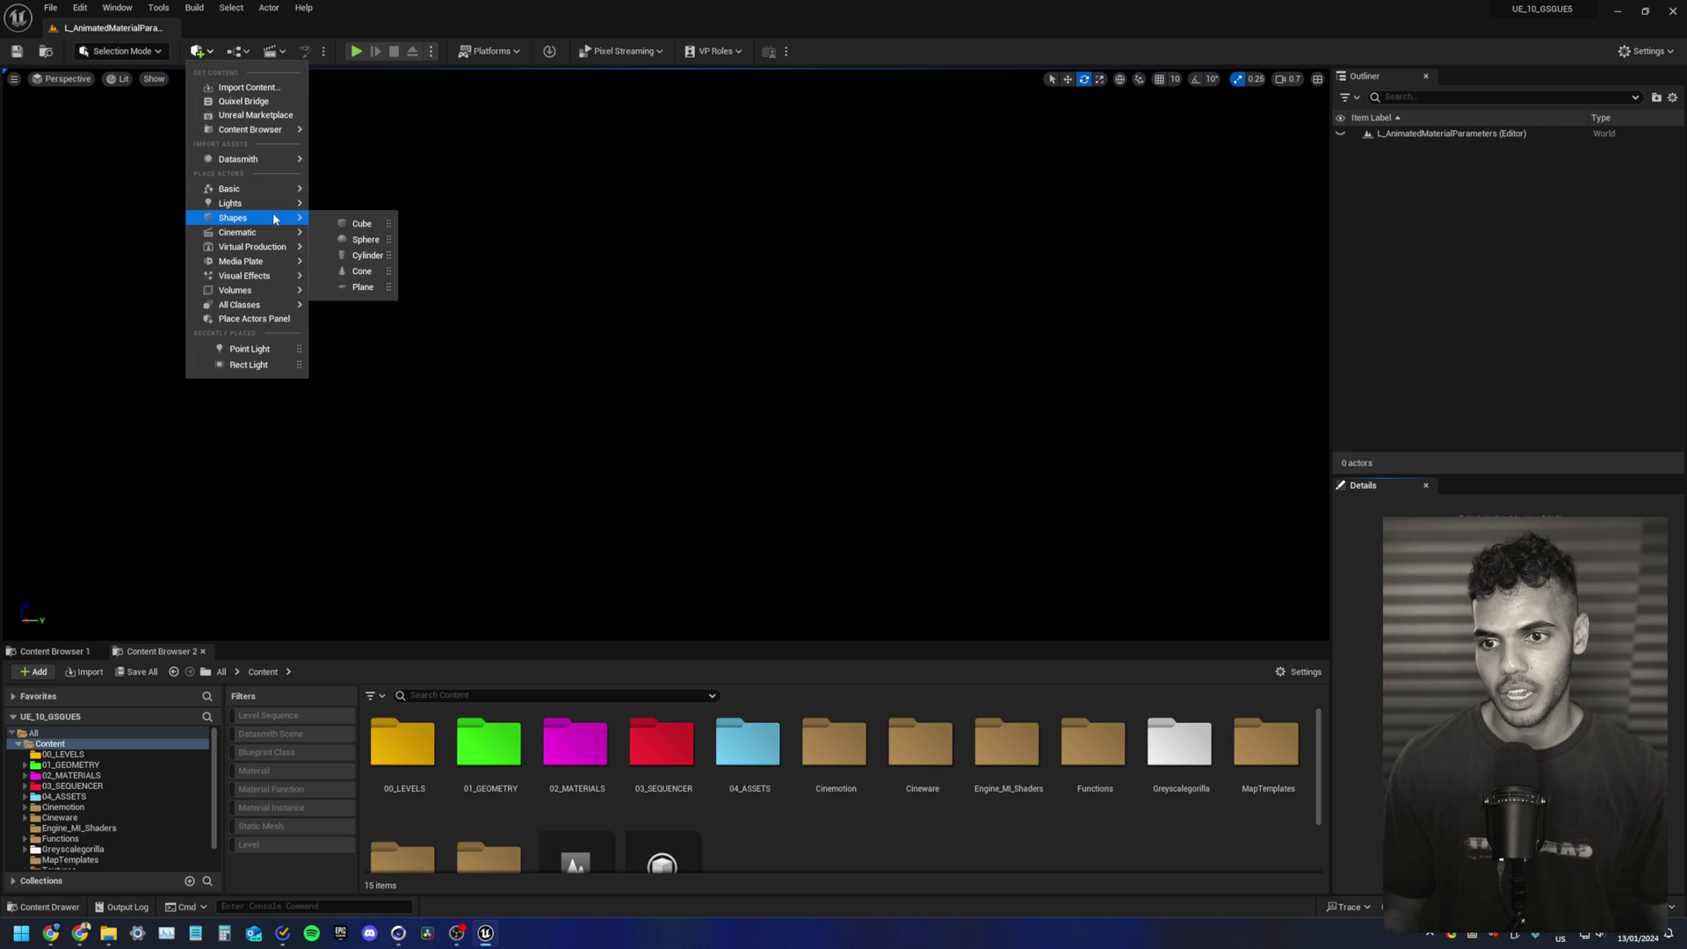
click(361, 223)
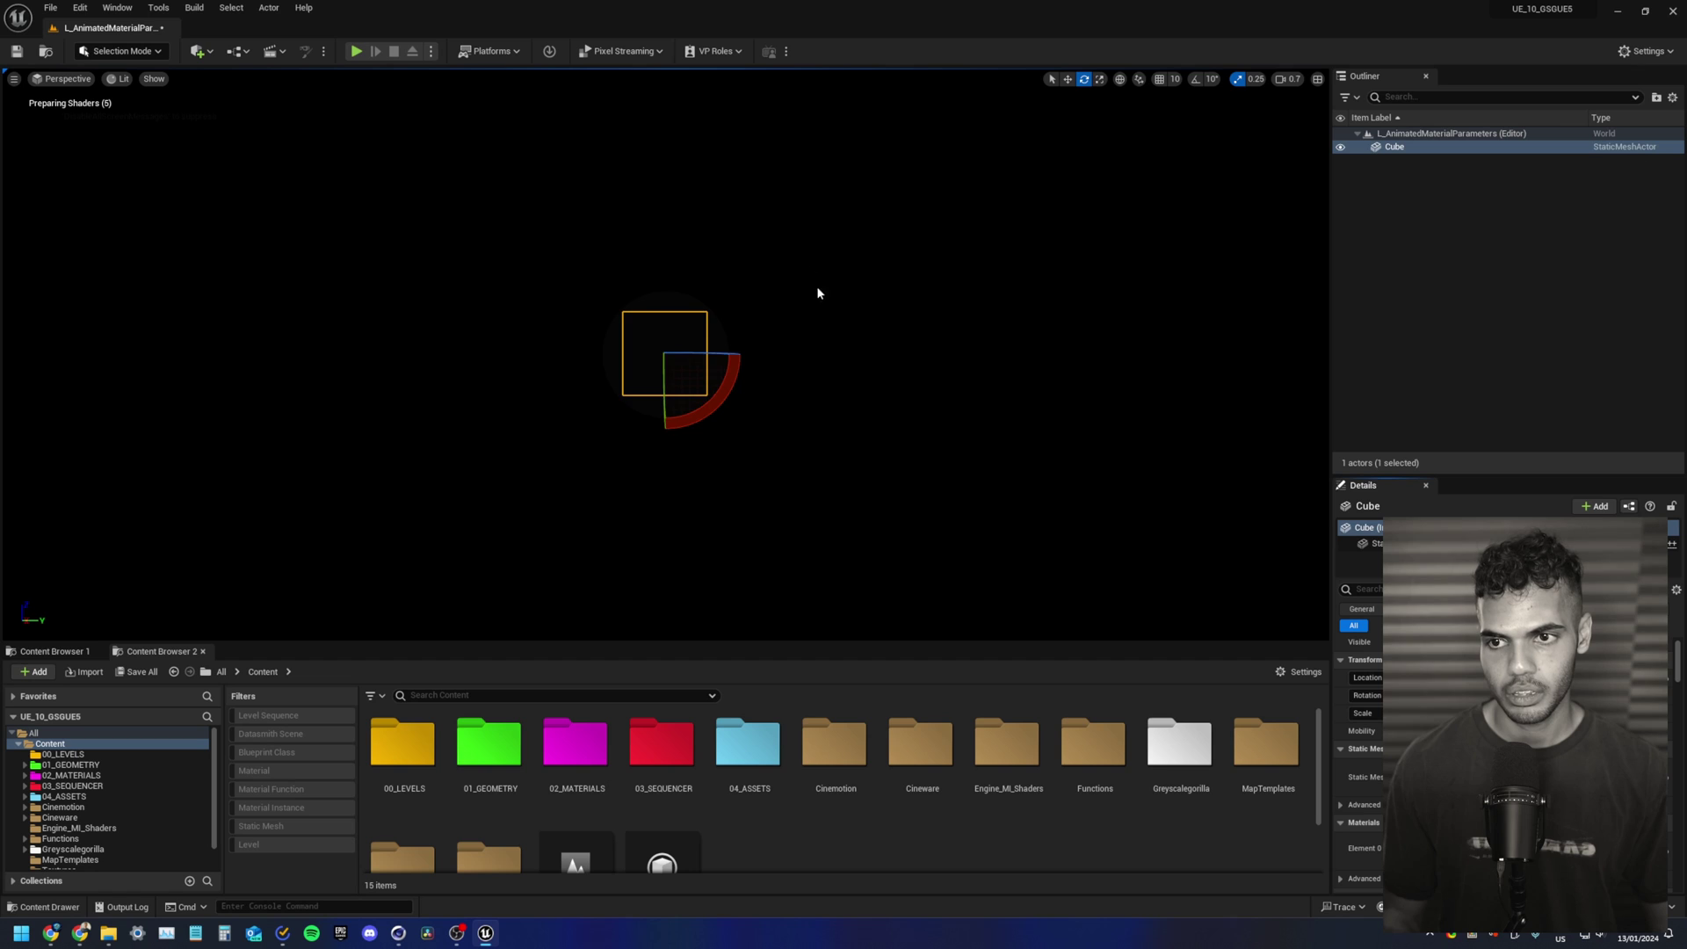
Step: Compare the Lit and Unlit view modes on the cube and leave the viewport in Unlit
right_drag(817, 293, 807, 274)
key(alt+3)
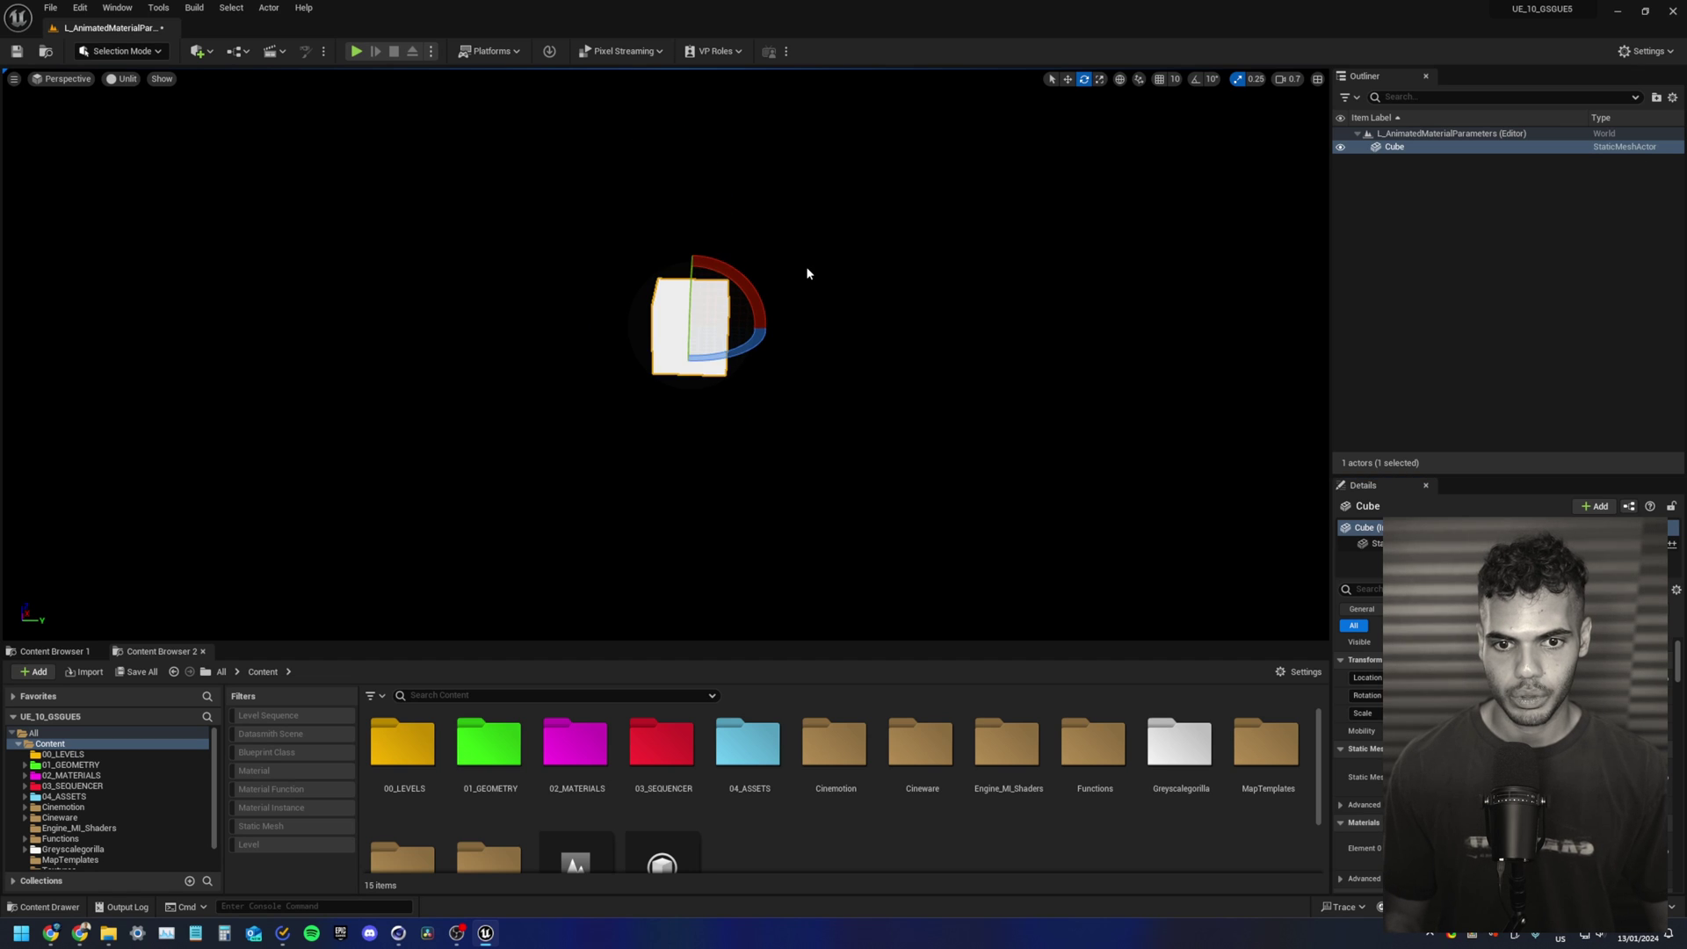
click(127, 79)
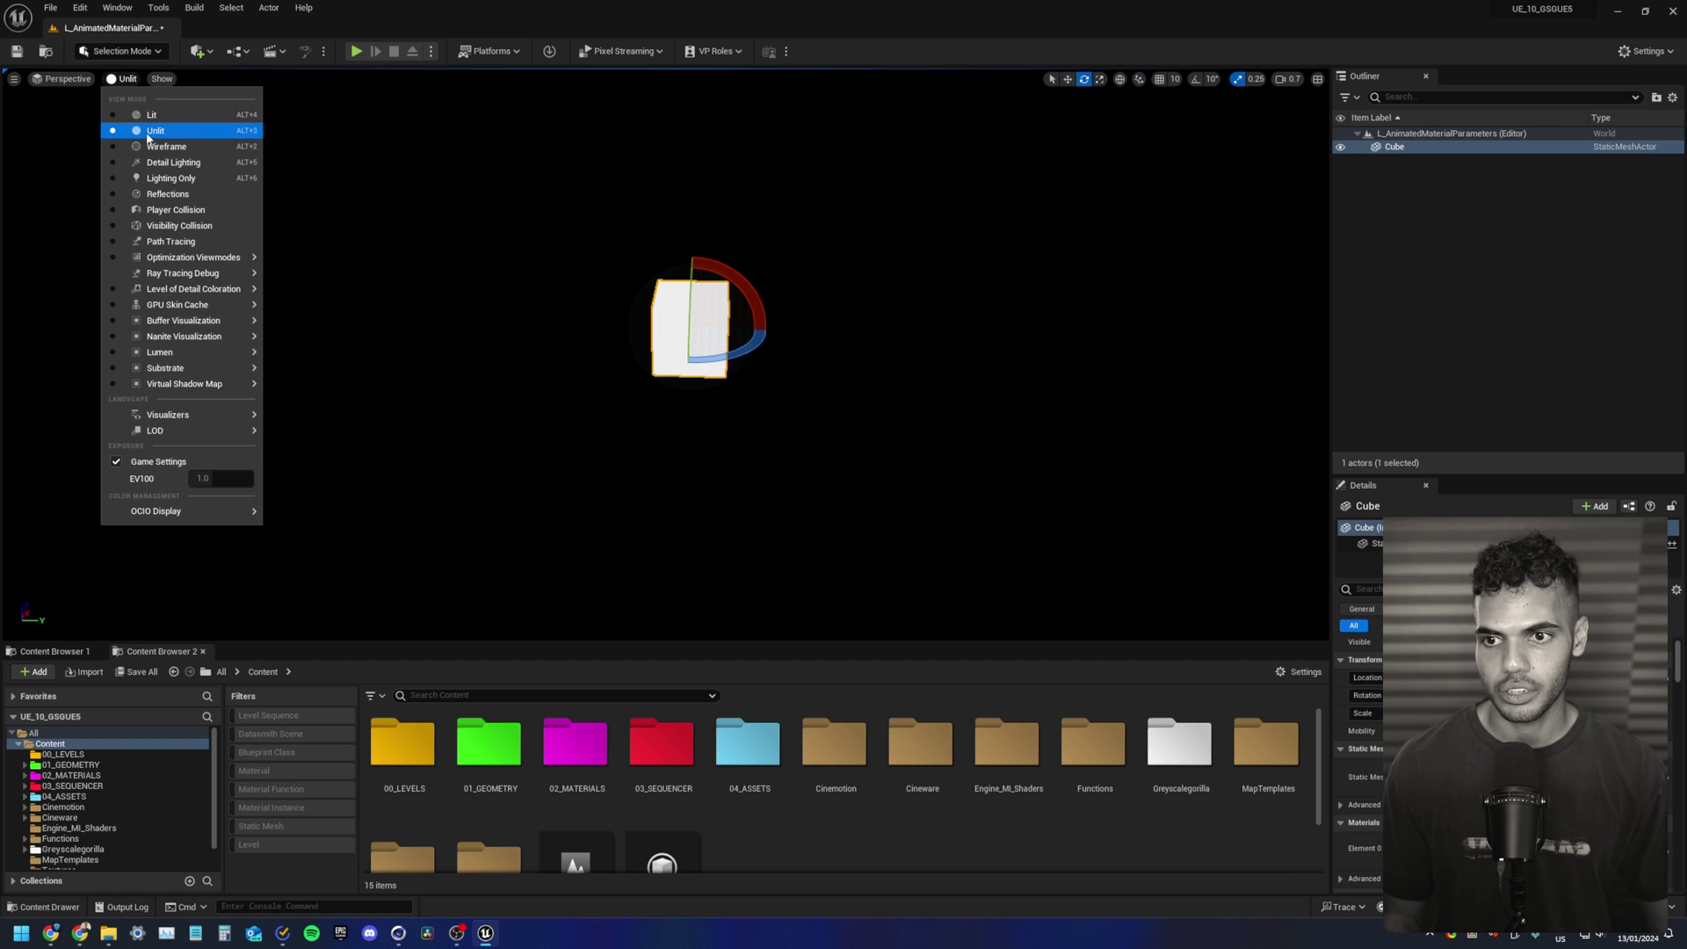
click(150, 119)
key(alt+3)
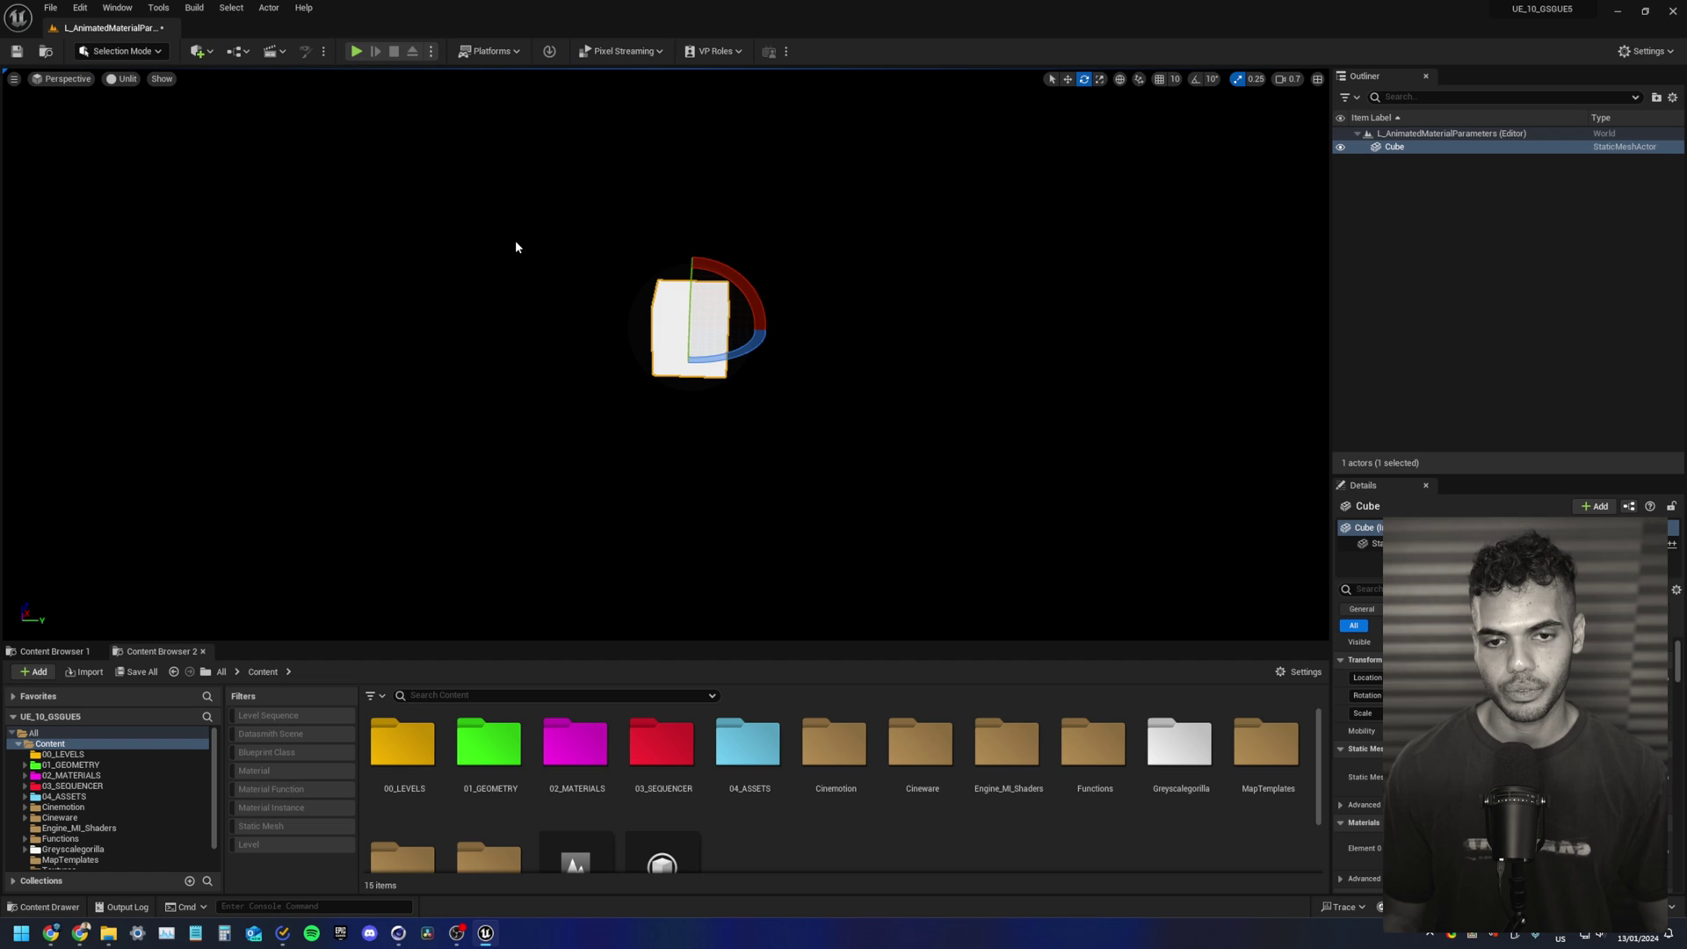
key(alt+4)
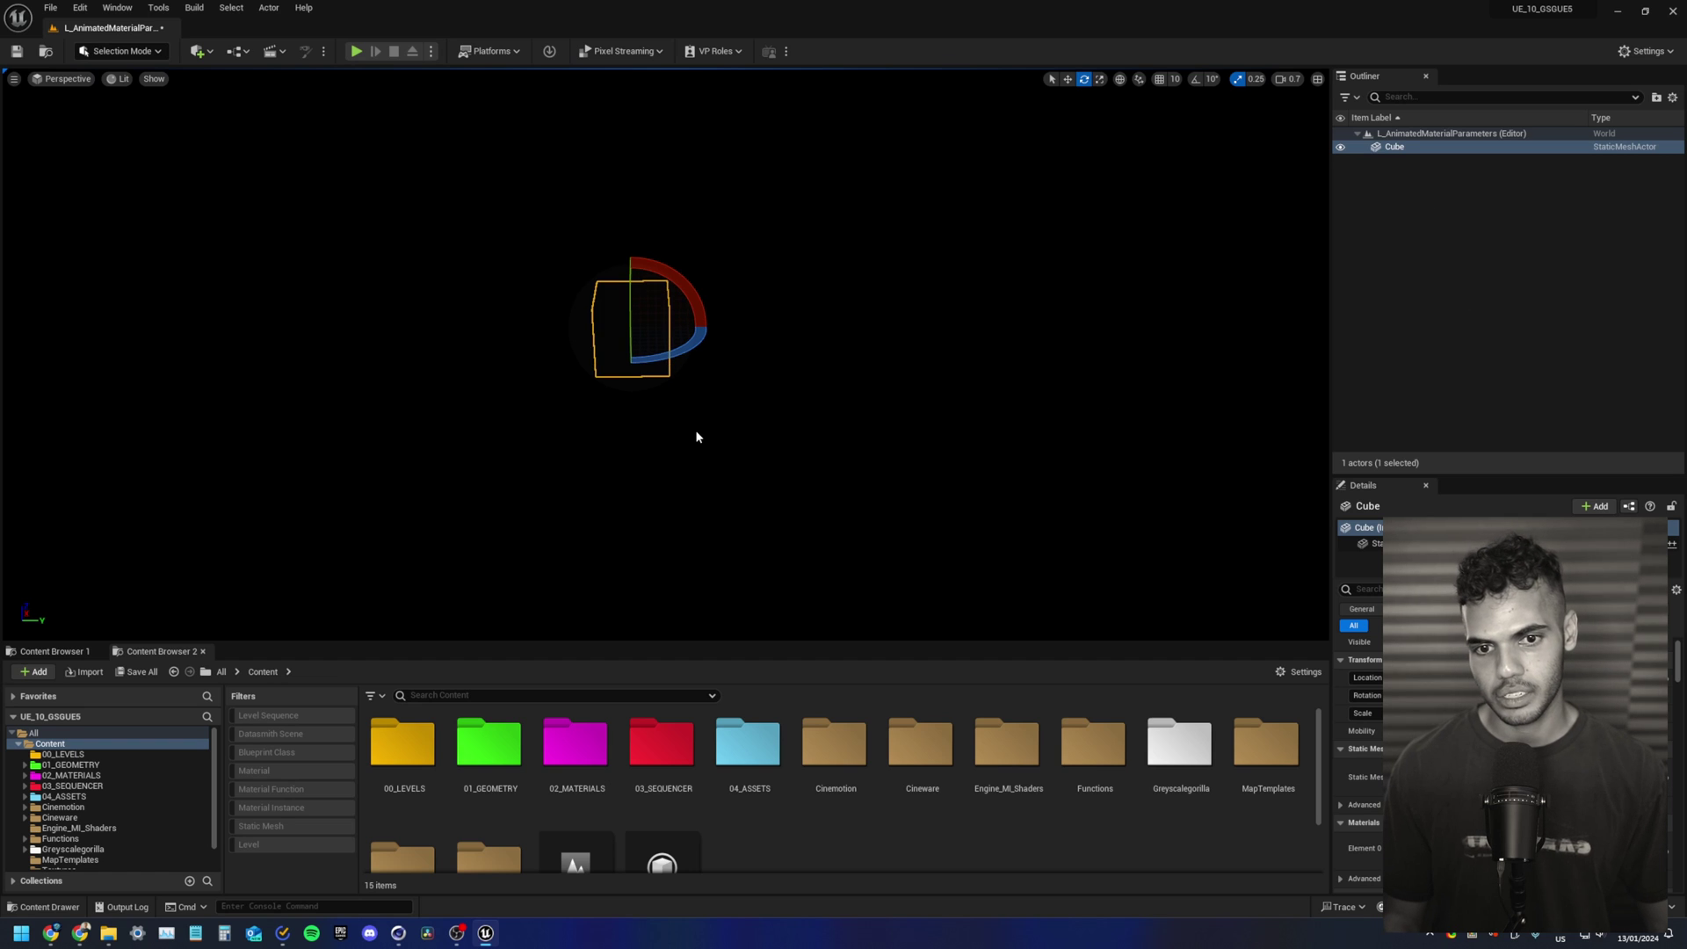
key(alt+3)
Step: Scale the cube up along X and Y into a wide slab that serves as the floor
right_drag(701, 395, 701, 351)
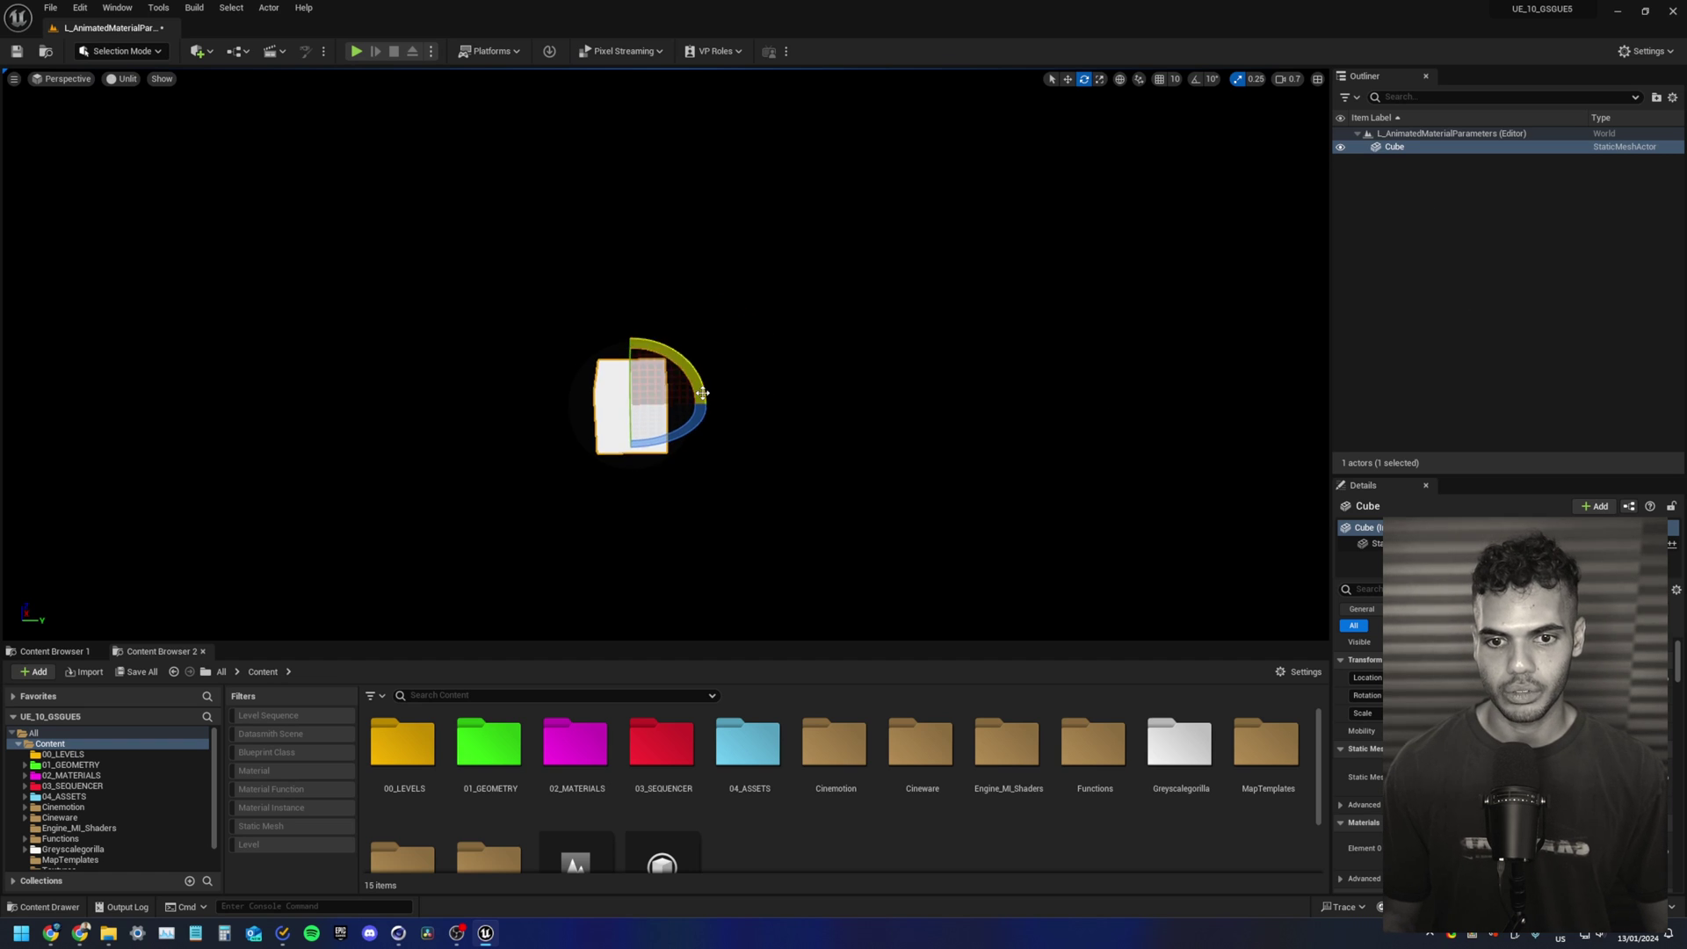
key(r)
right_drag(896, 307, 866, 345)
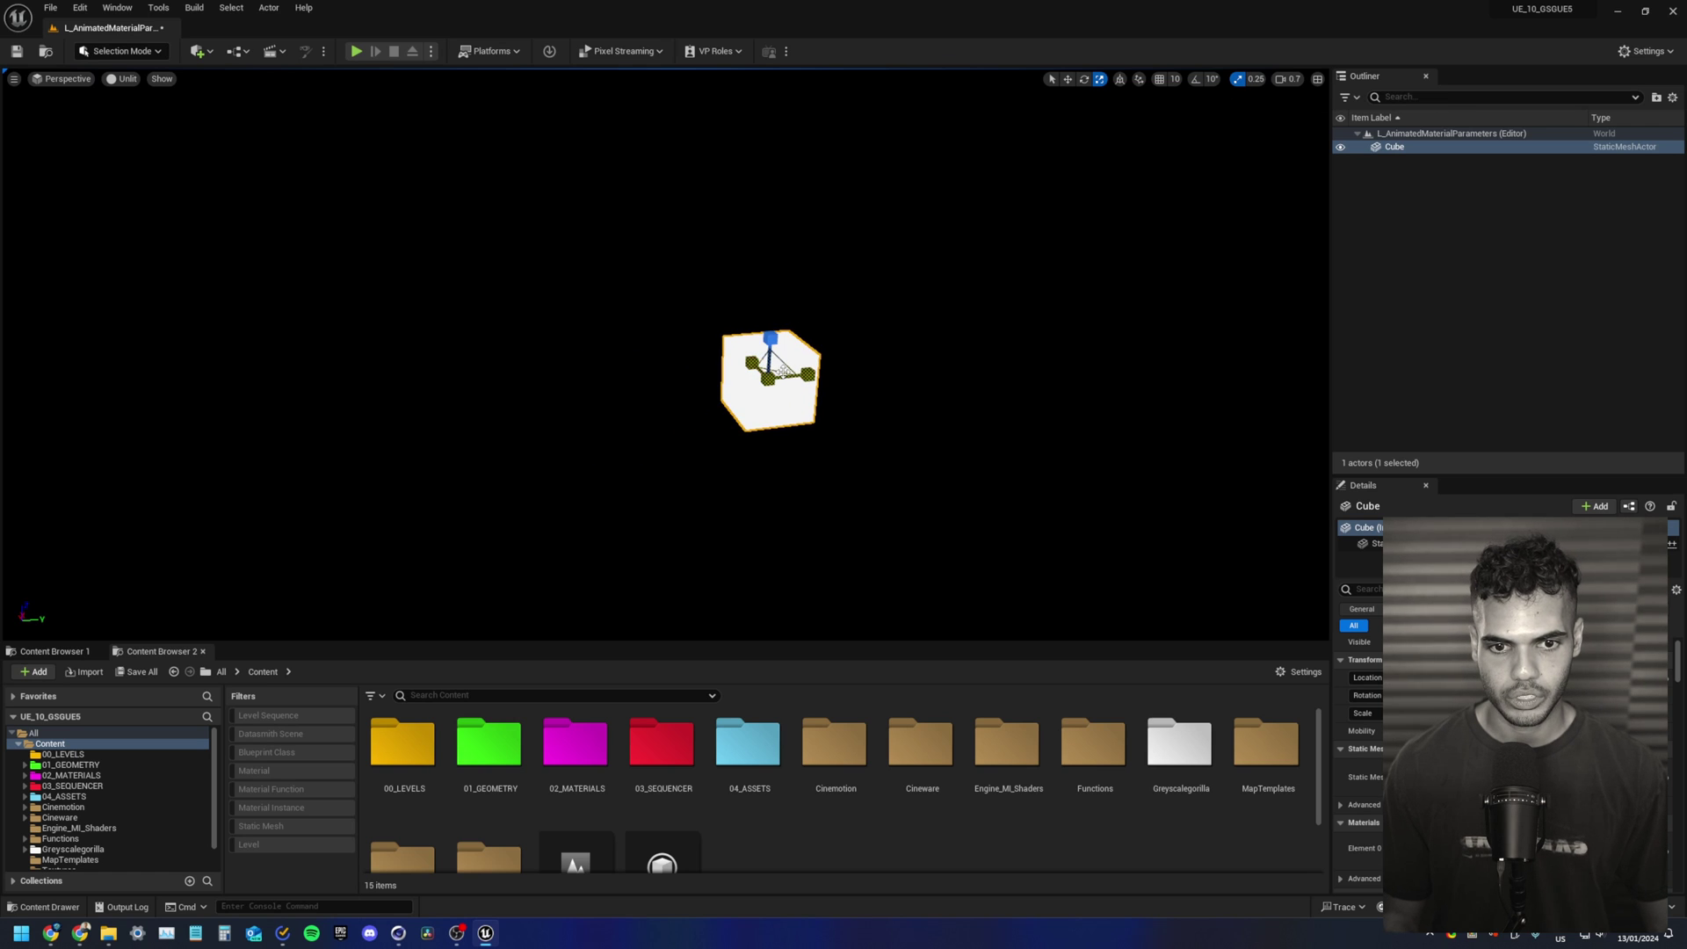
drag(782, 371, 822, 374)
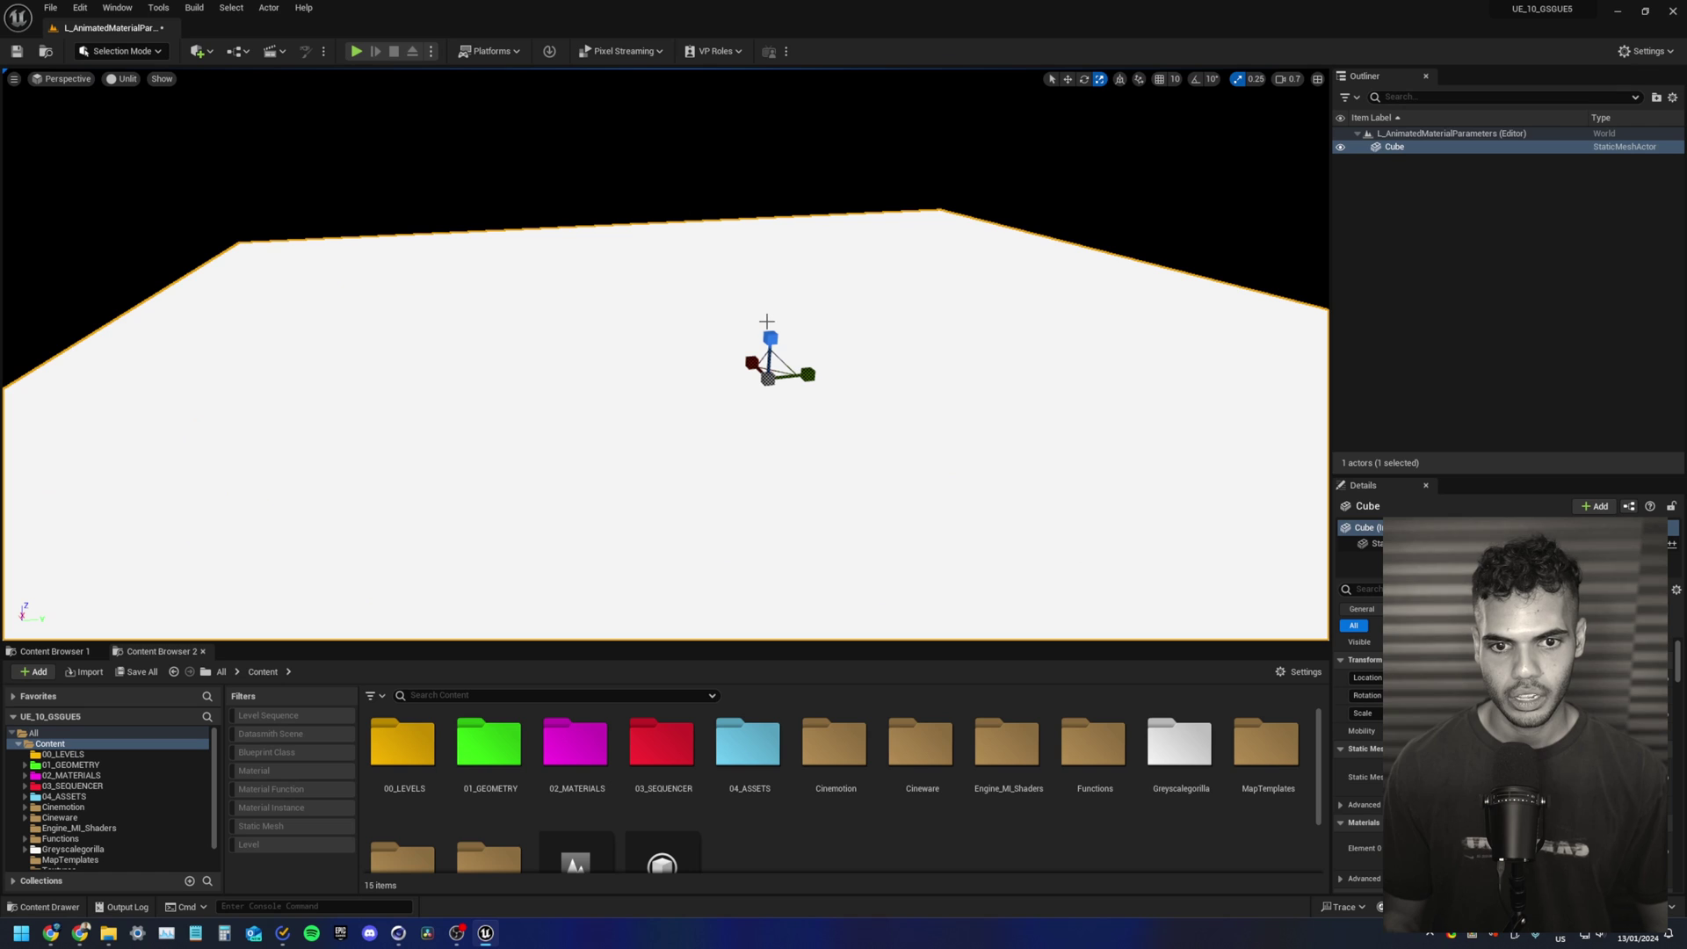
right_drag(938, 311, 909, 327)
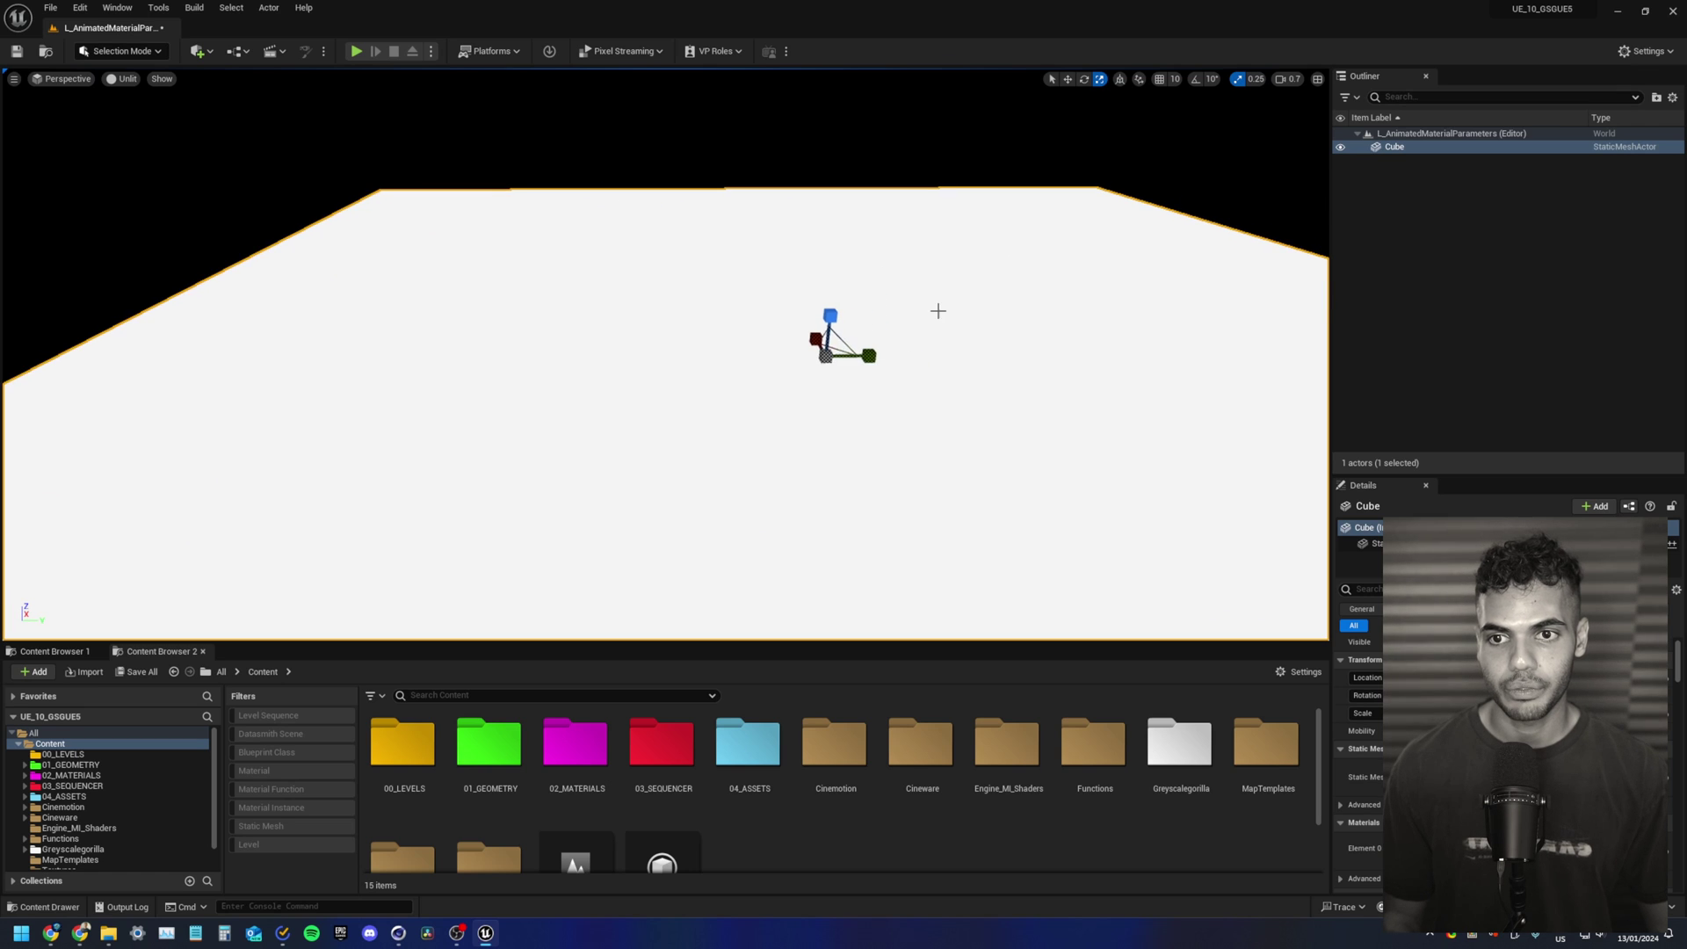
Step: Add a sphere shape above the floor and switch the viewport to Lit mode
click(197, 52)
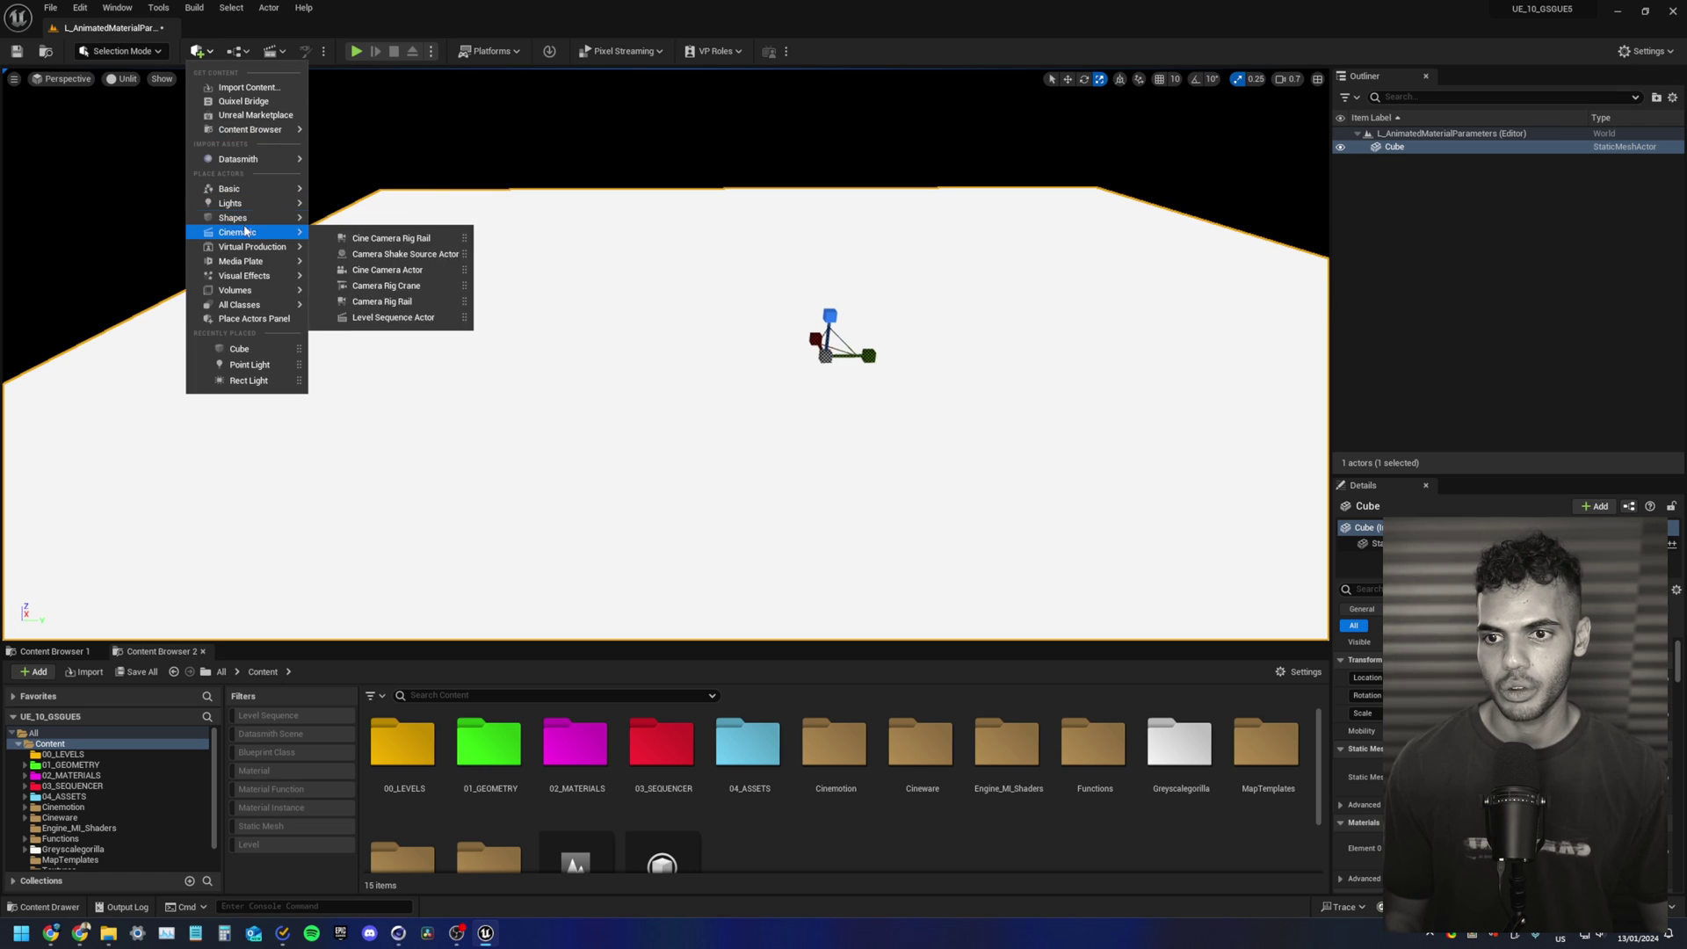
mouse_move(245, 225)
click(362, 239)
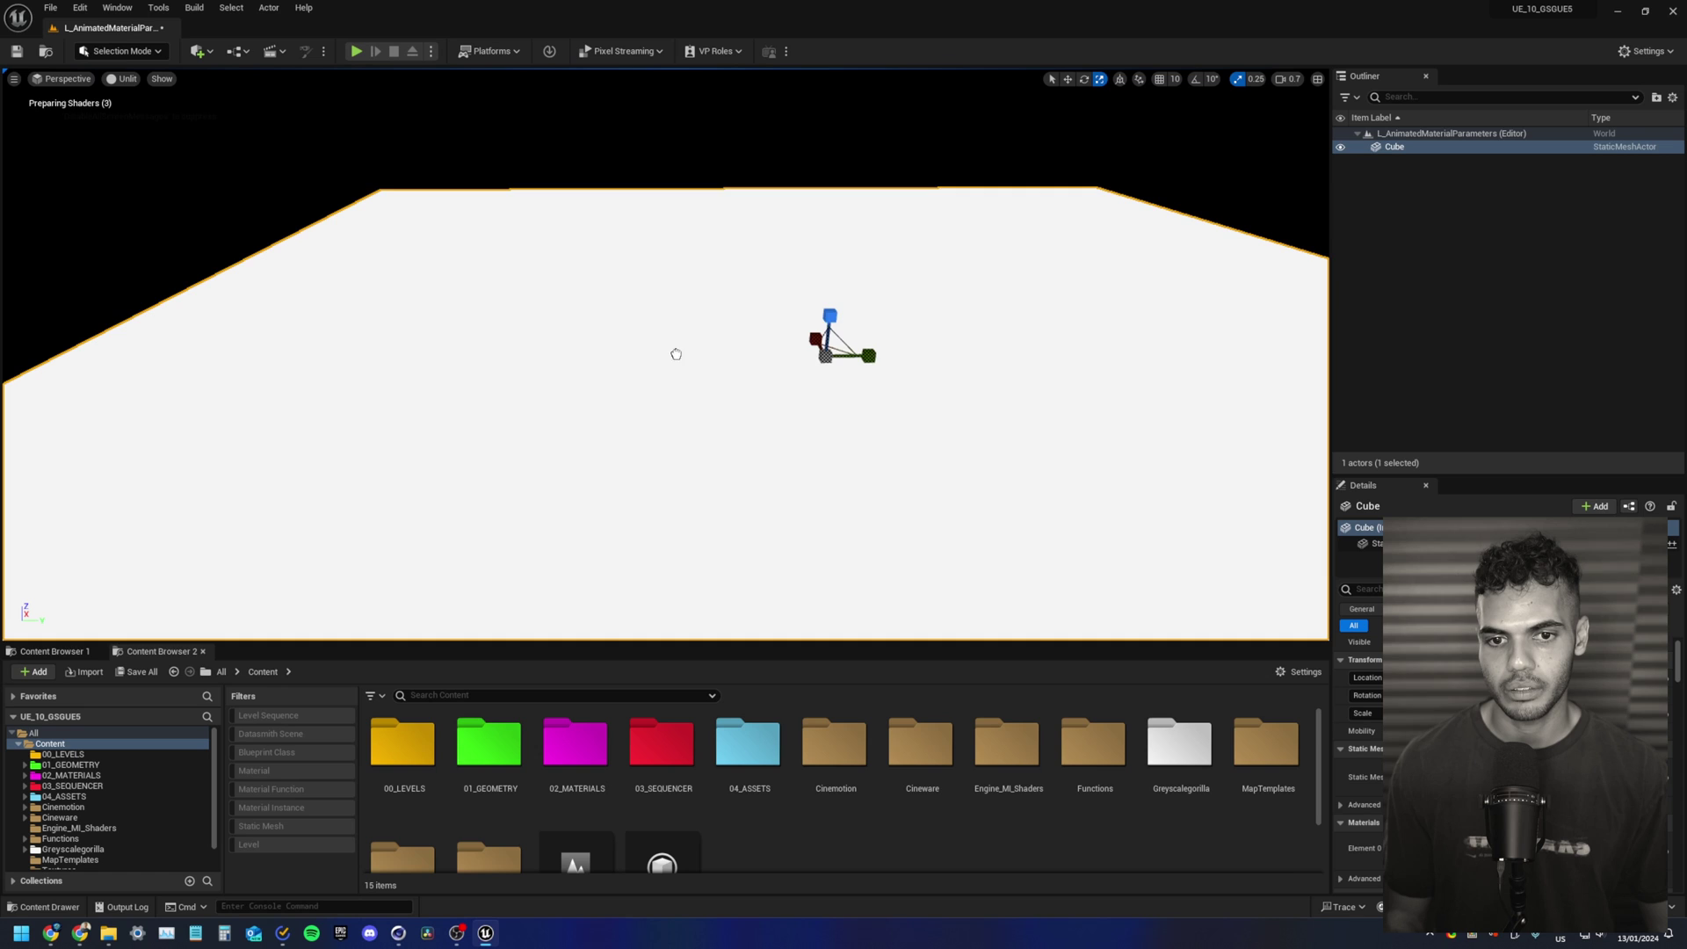
drag(682, 314, 698, 247)
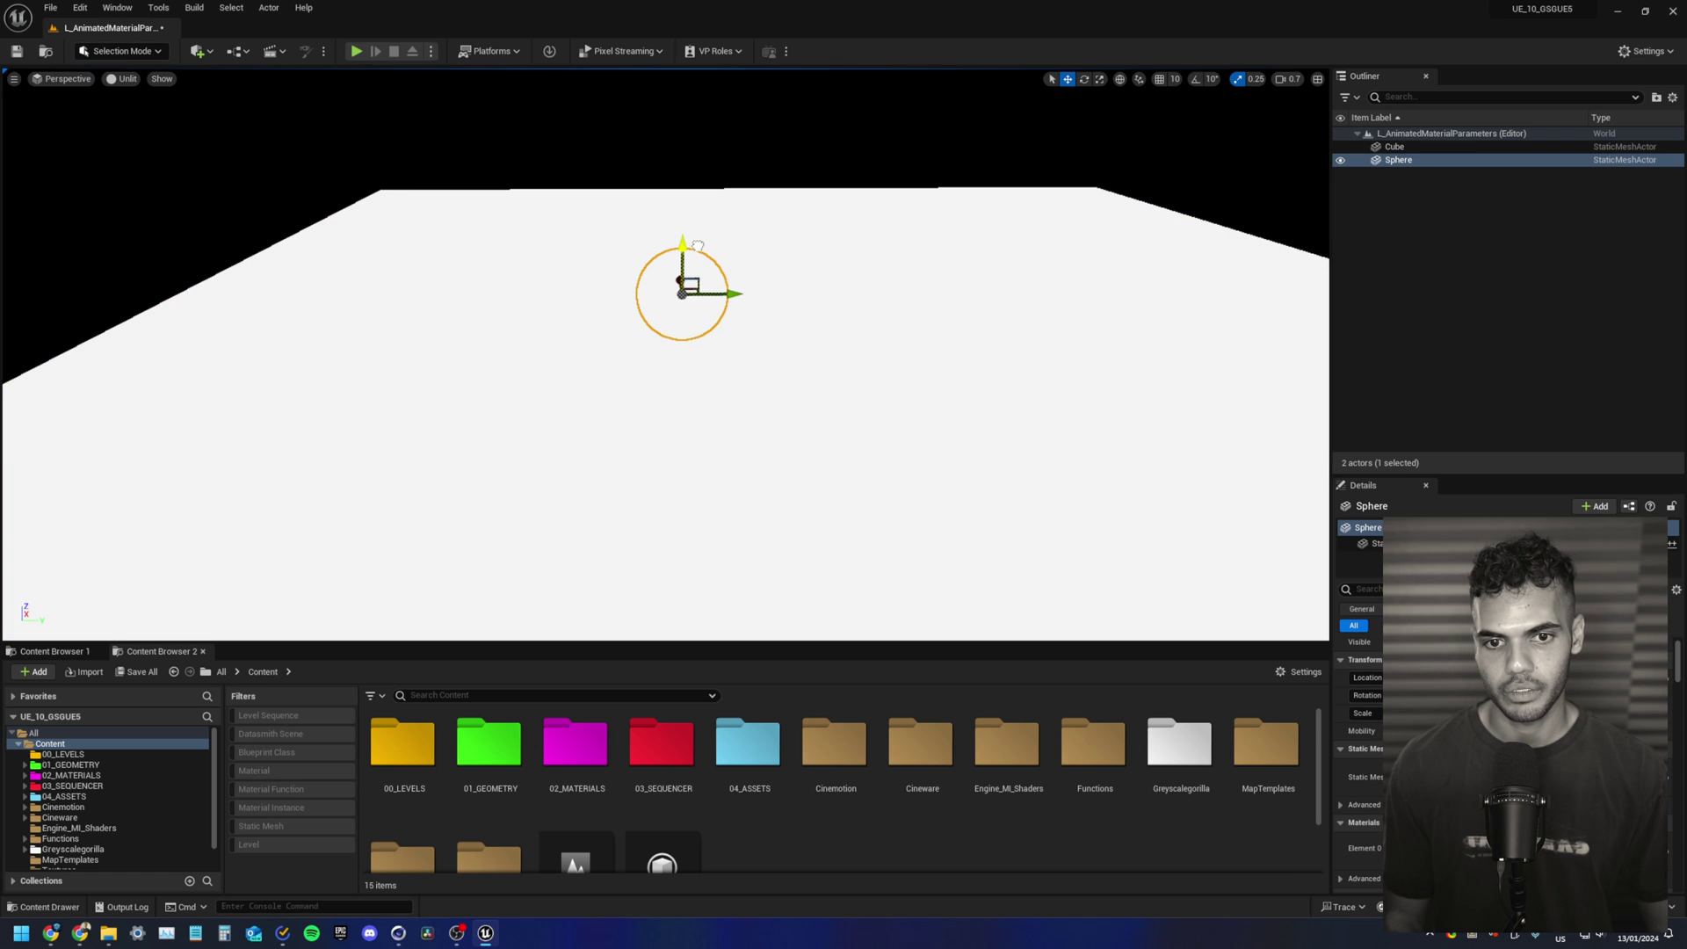
click(617, 139)
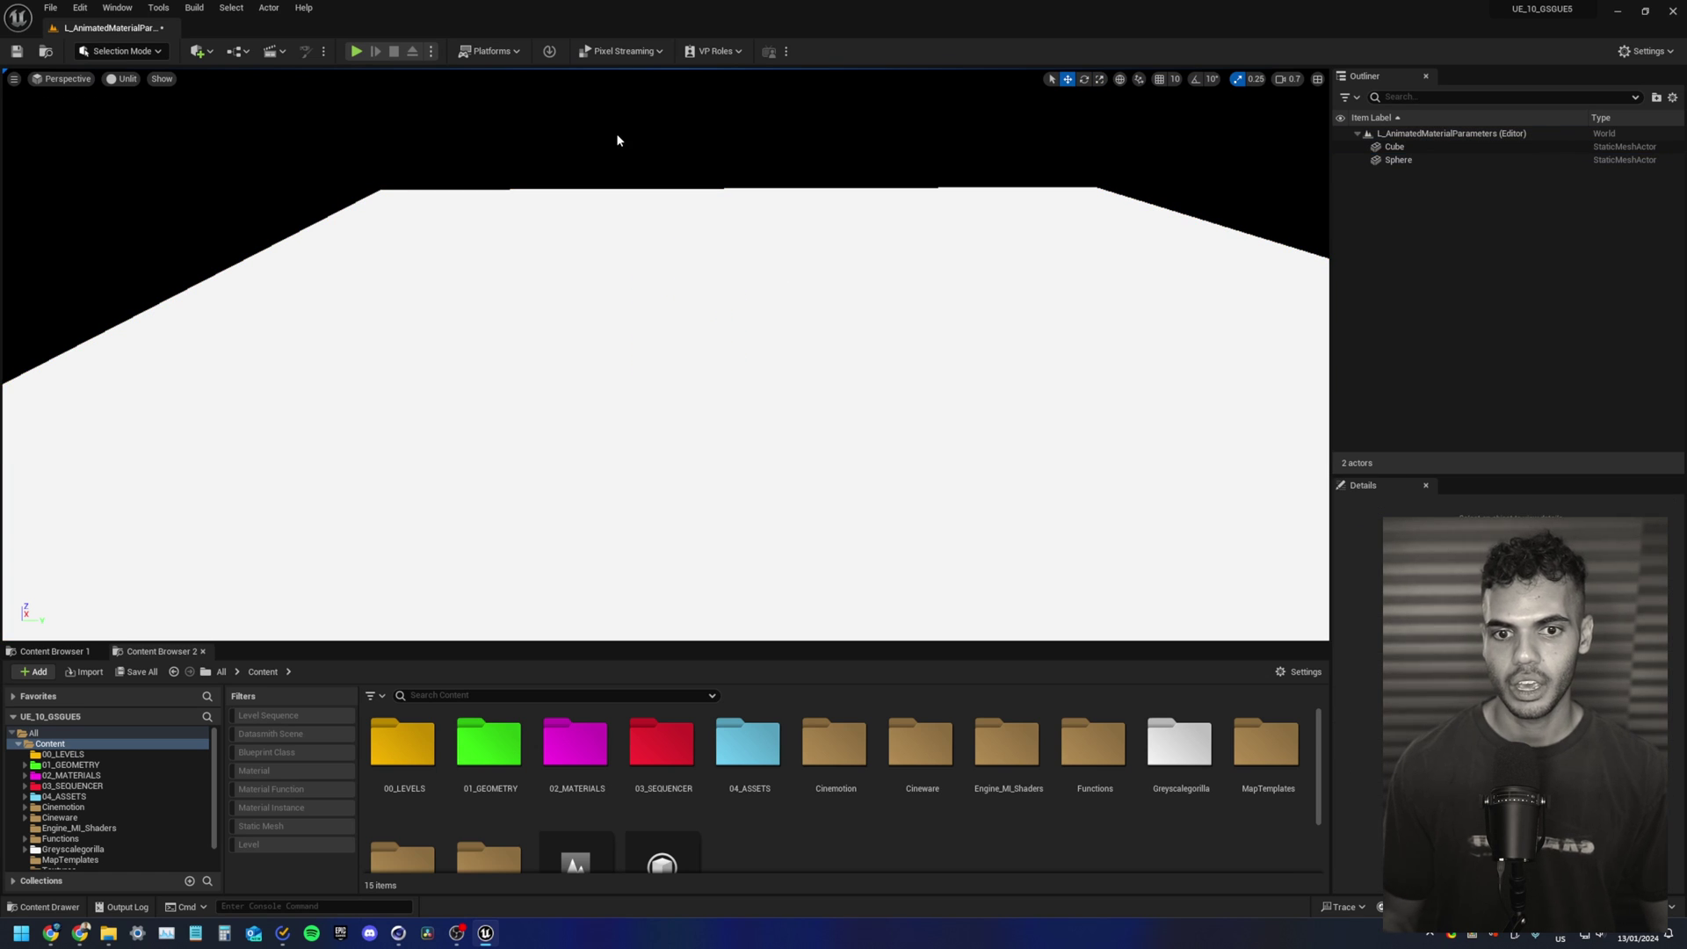
key(alt+4)
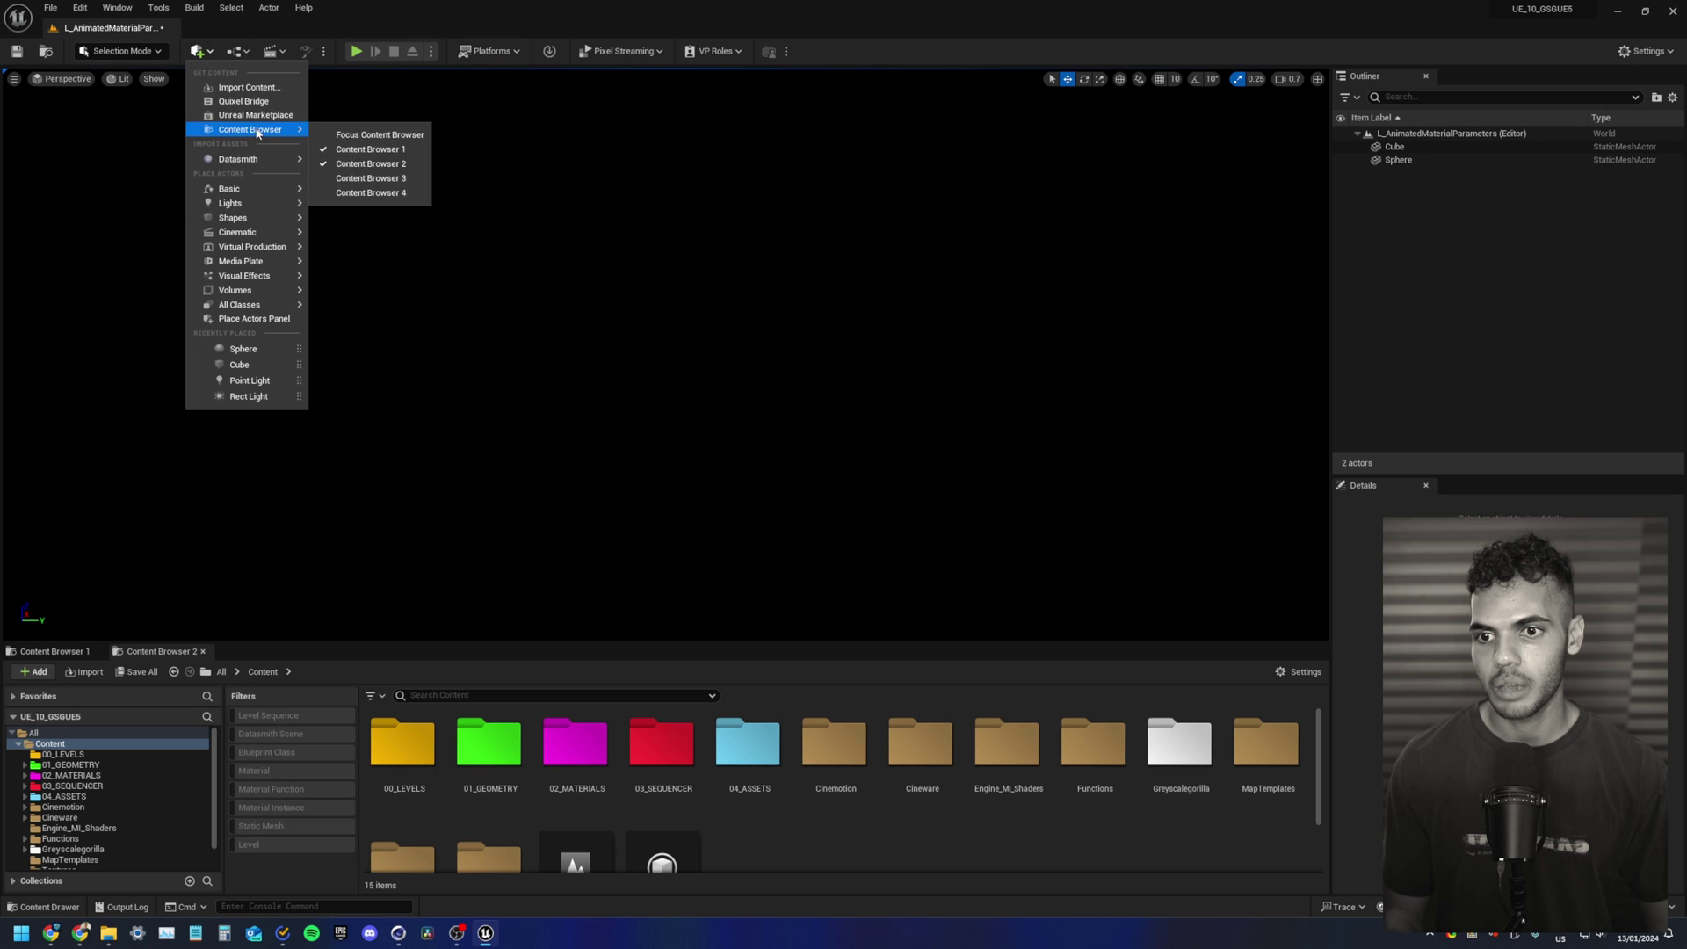
Step: Add a Rect Light beside the sphere and undo its trial adjustment
mouse_move(260, 206)
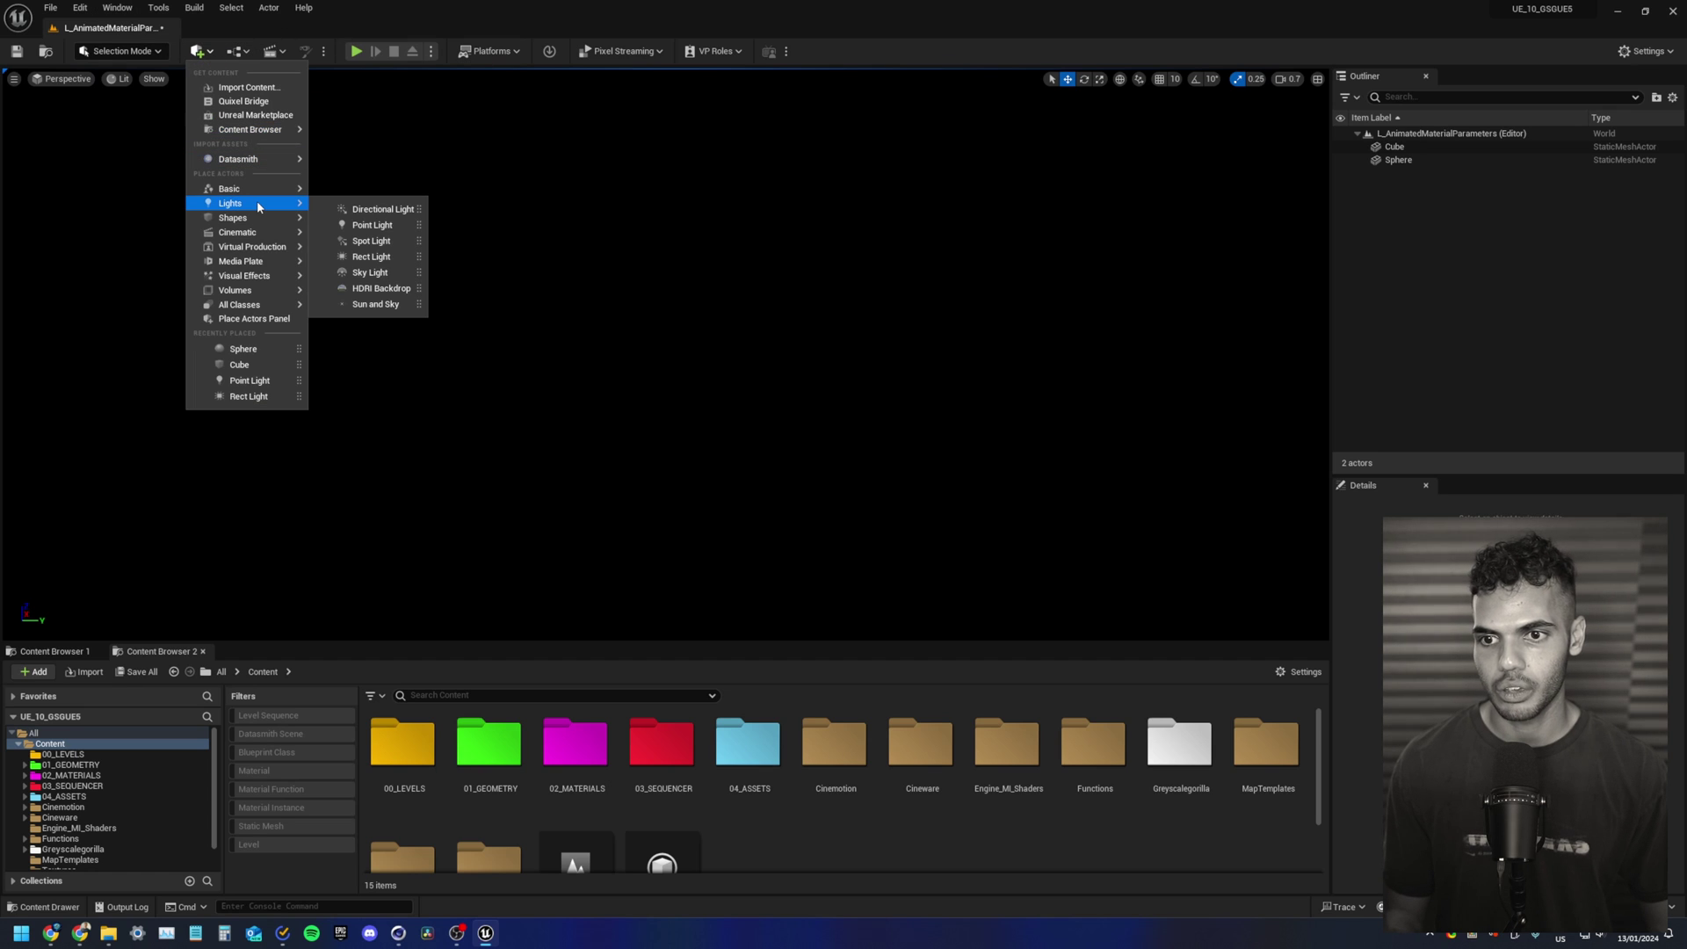
click(387, 257)
drag(688, 377, 783, 320)
key(ctrl+z)
Step: Turn off scale snapping and turn on 10° rotation snapping for the transform gizmo
click(1241, 80)
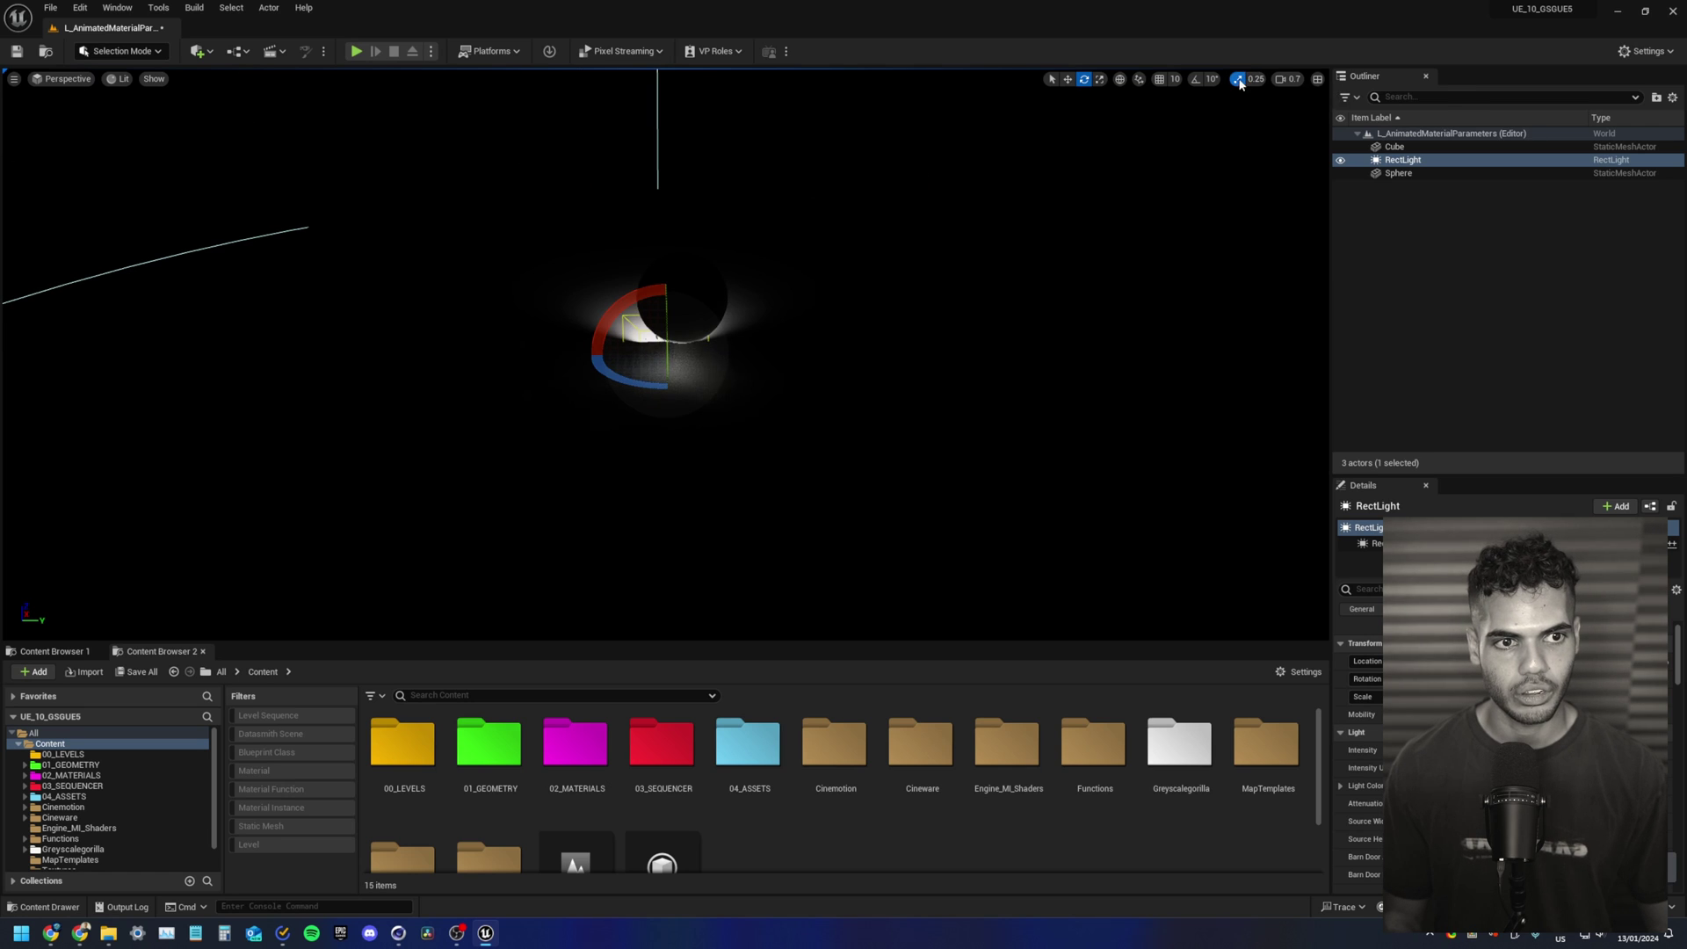
drag(608, 310, 646, 301)
key(ctrl+z)
click(1195, 80)
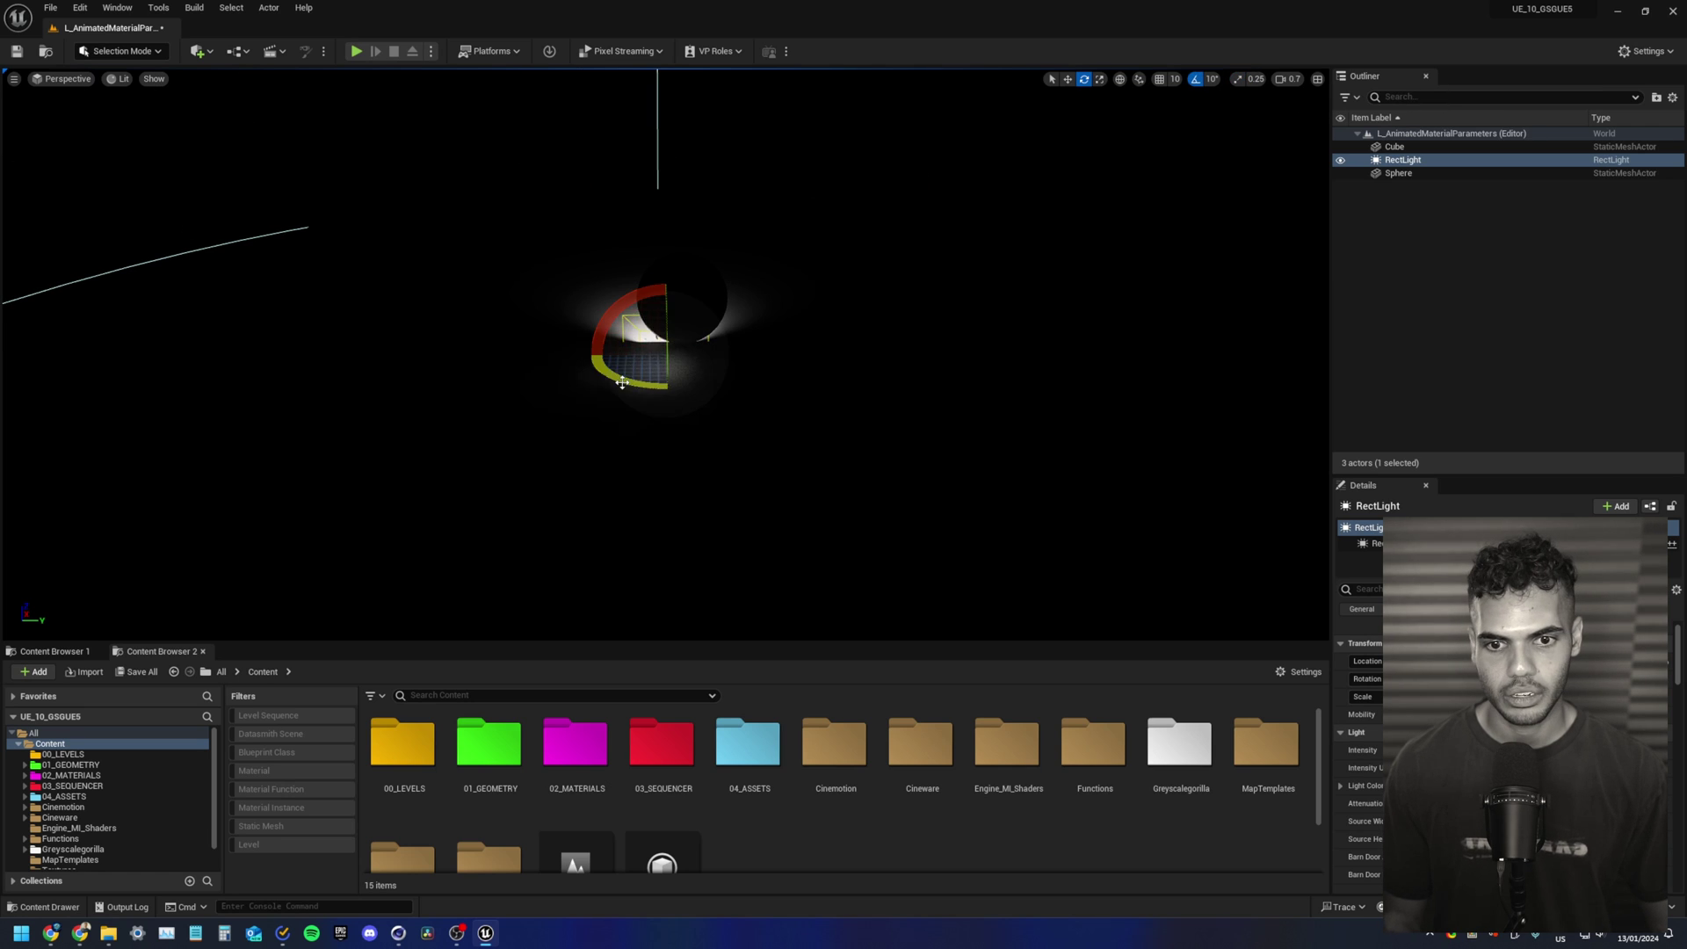
Step: Rotate the RectLight toward the sphere and move it diagonally above one side so it lights the sphere and floor
drag(633, 381, 771, 374)
key(w)
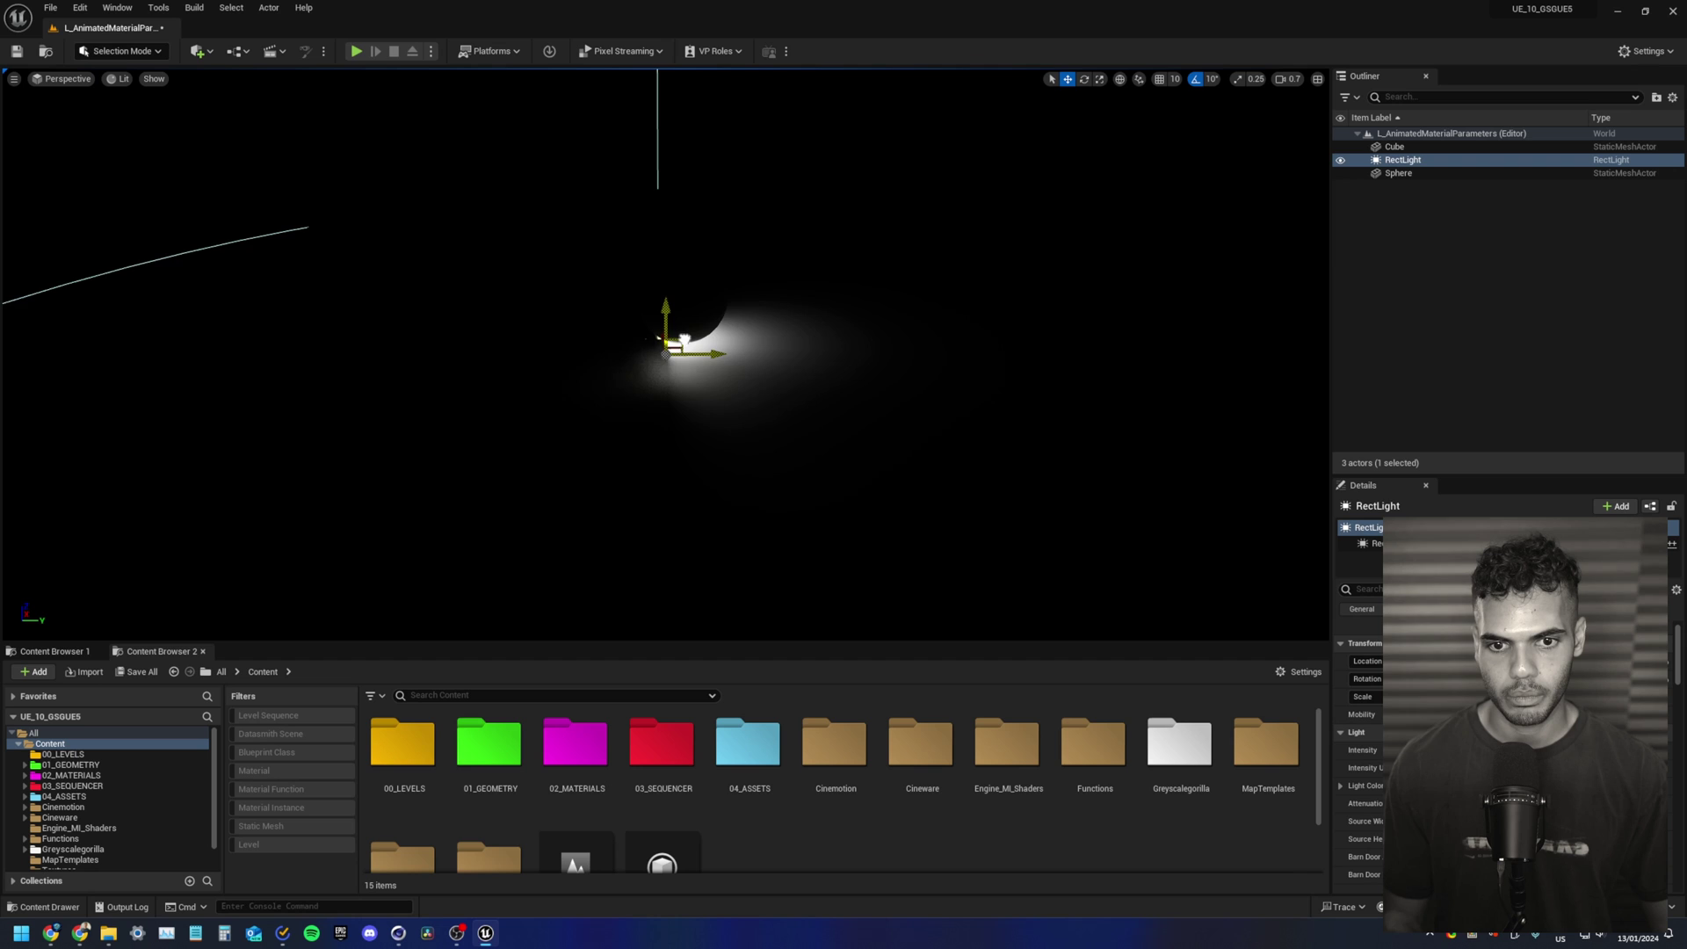
drag(684, 339, 332, 149)
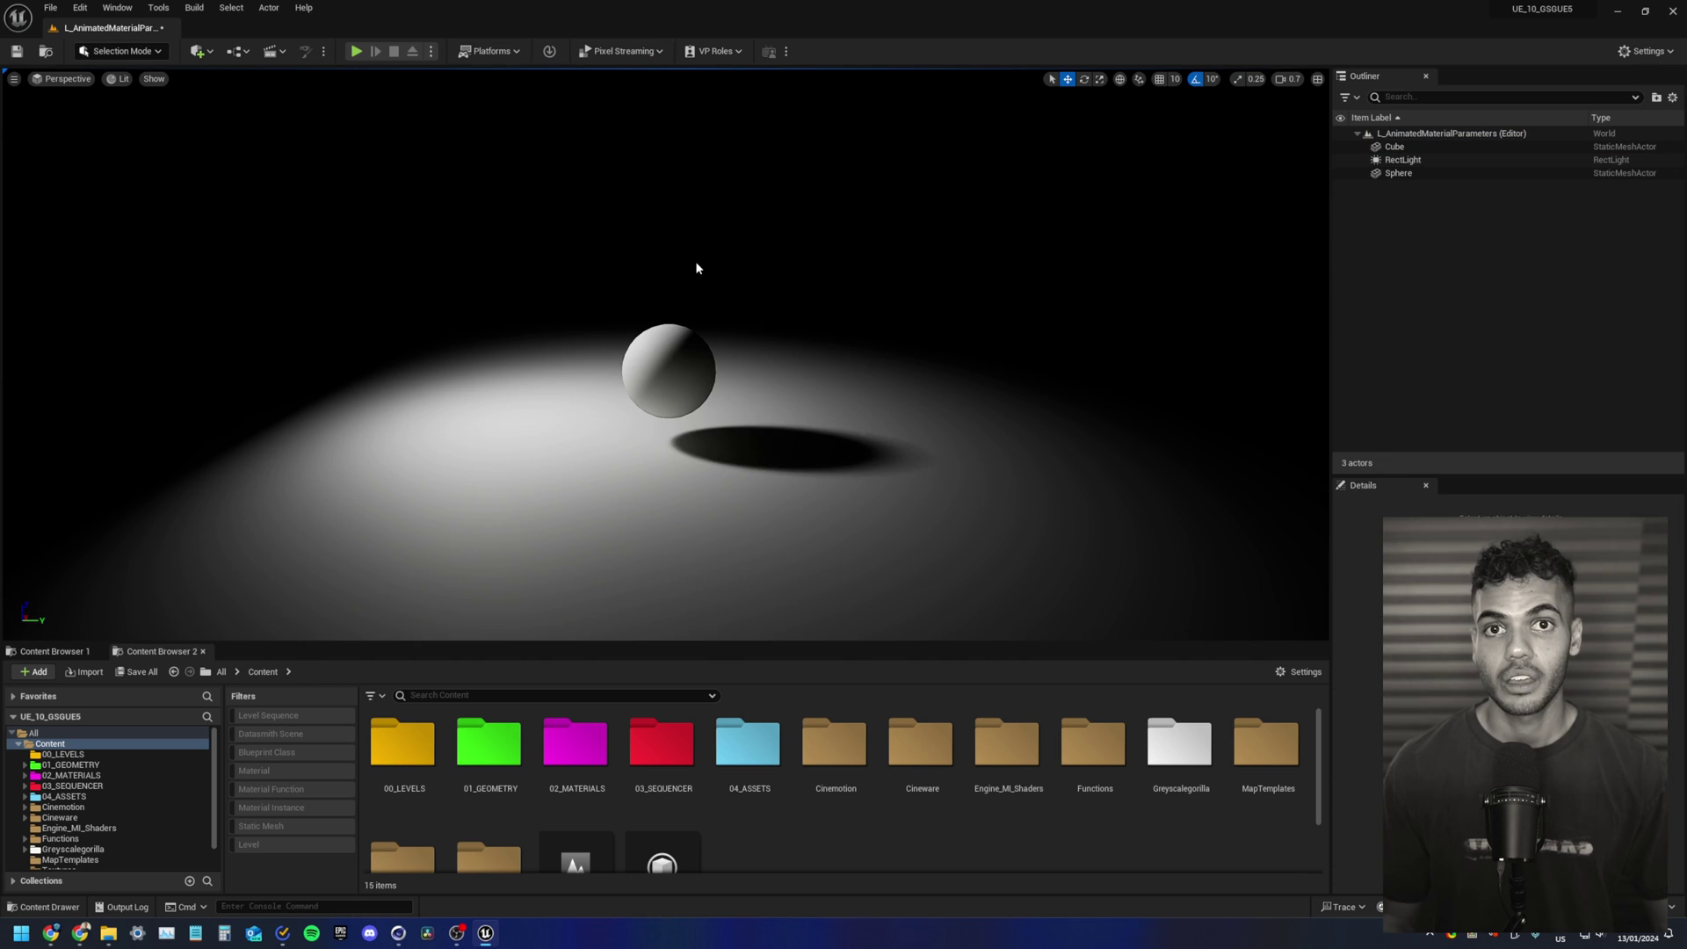
Step: Review the scene by selecting the floor cube, the sphere and the RectLight in turn, and clear the selection
click(689, 376)
click(713, 504)
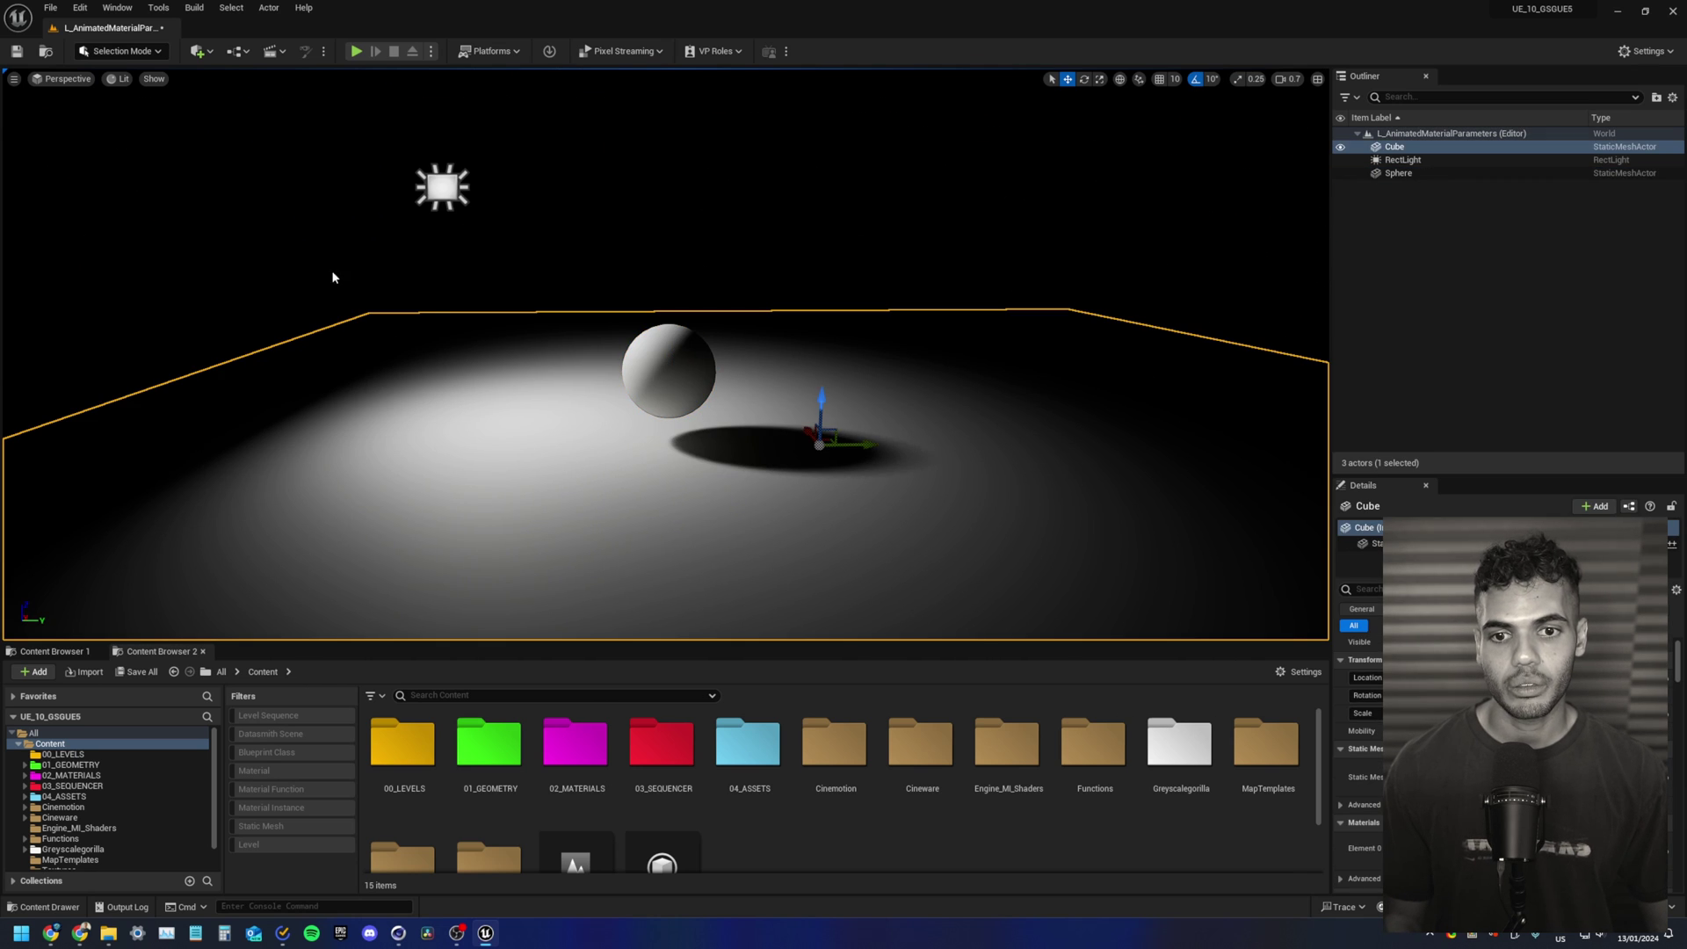
click(685, 519)
click(673, 378)
click(442, 186)
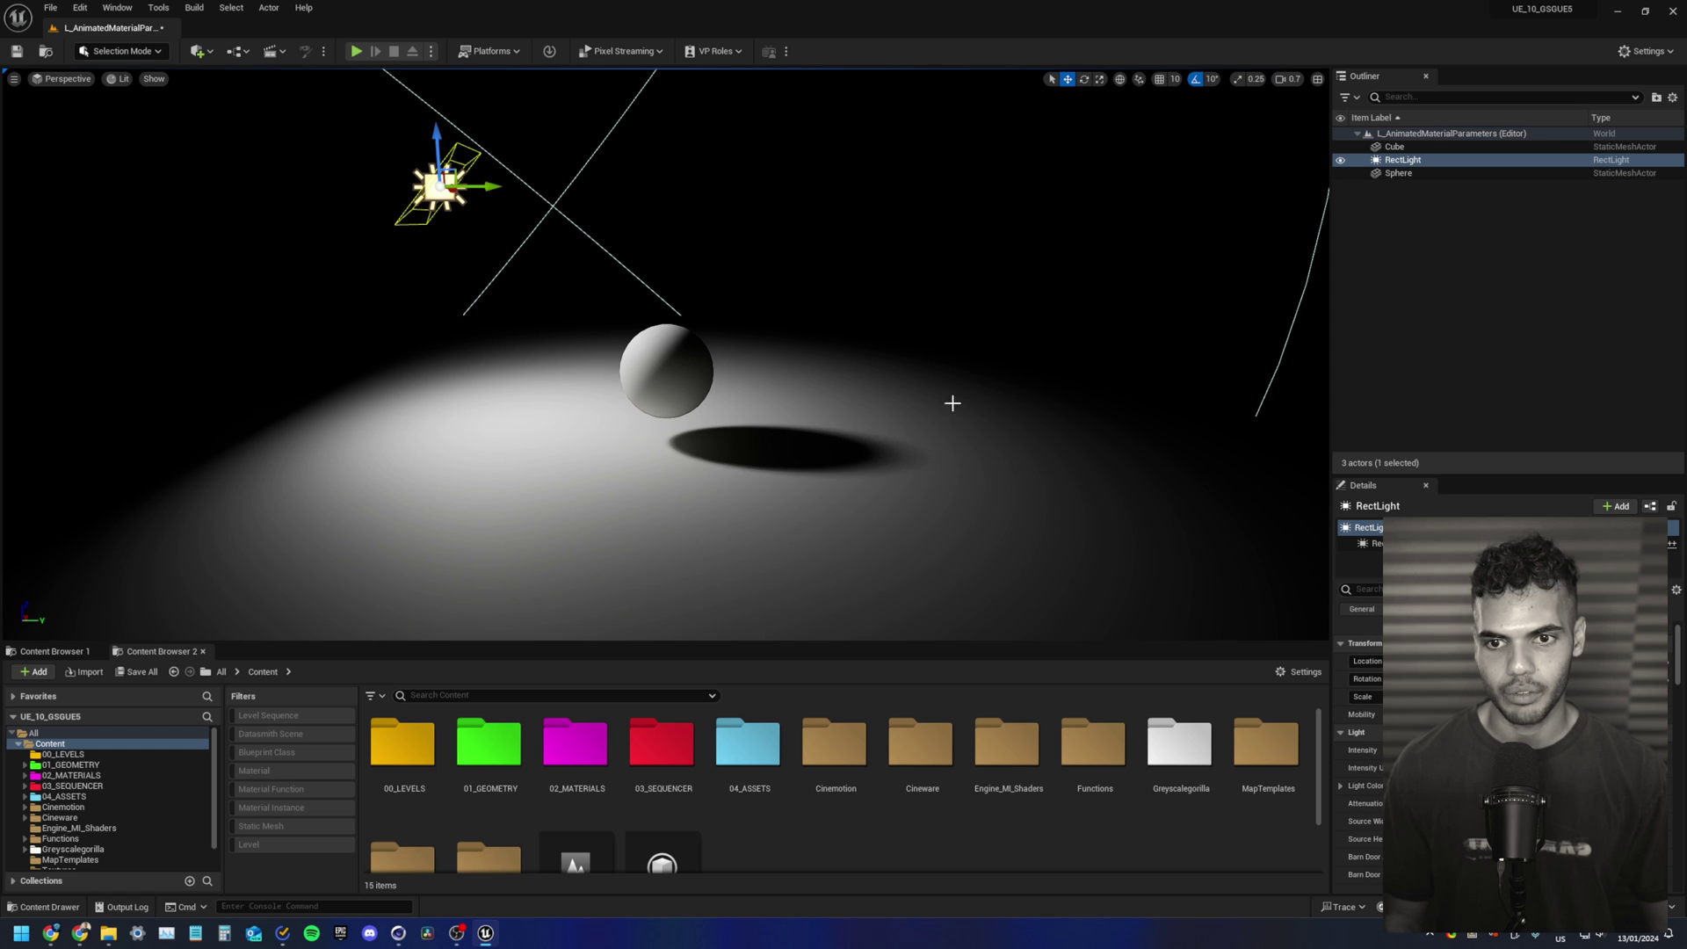
click(724, 302)
scroll(761, 399, up, 2)
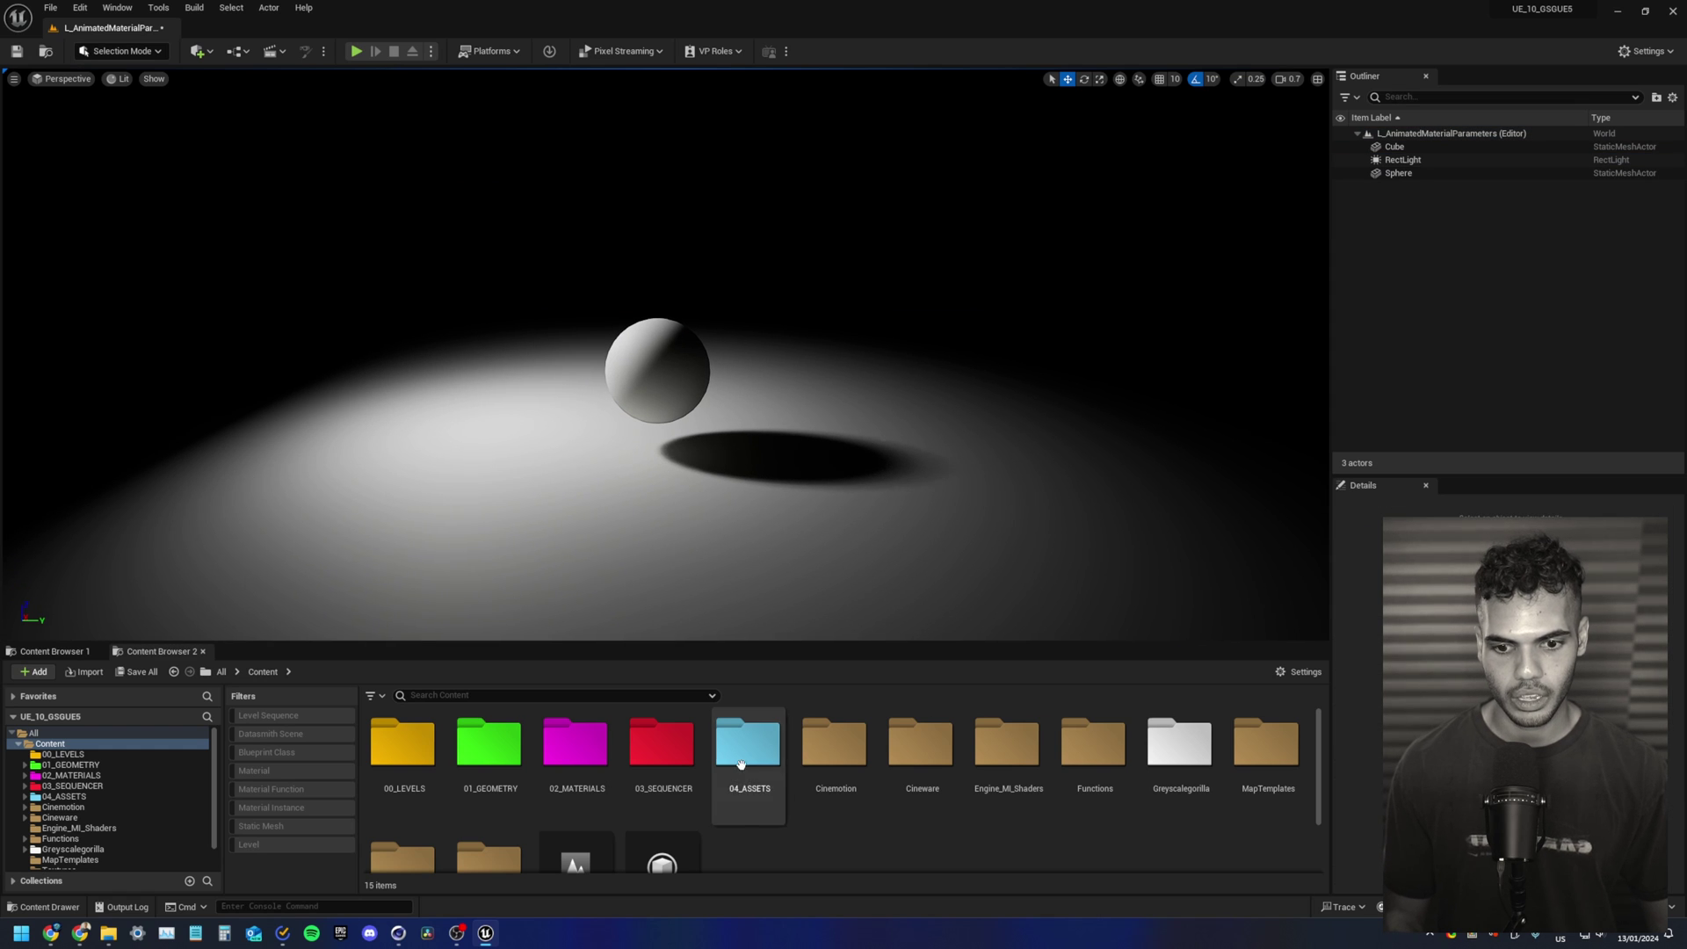
Step: Create a new material named M_AnimatedMaterial_01 in the 02_MATERIALS folder
double_click(576, 757)
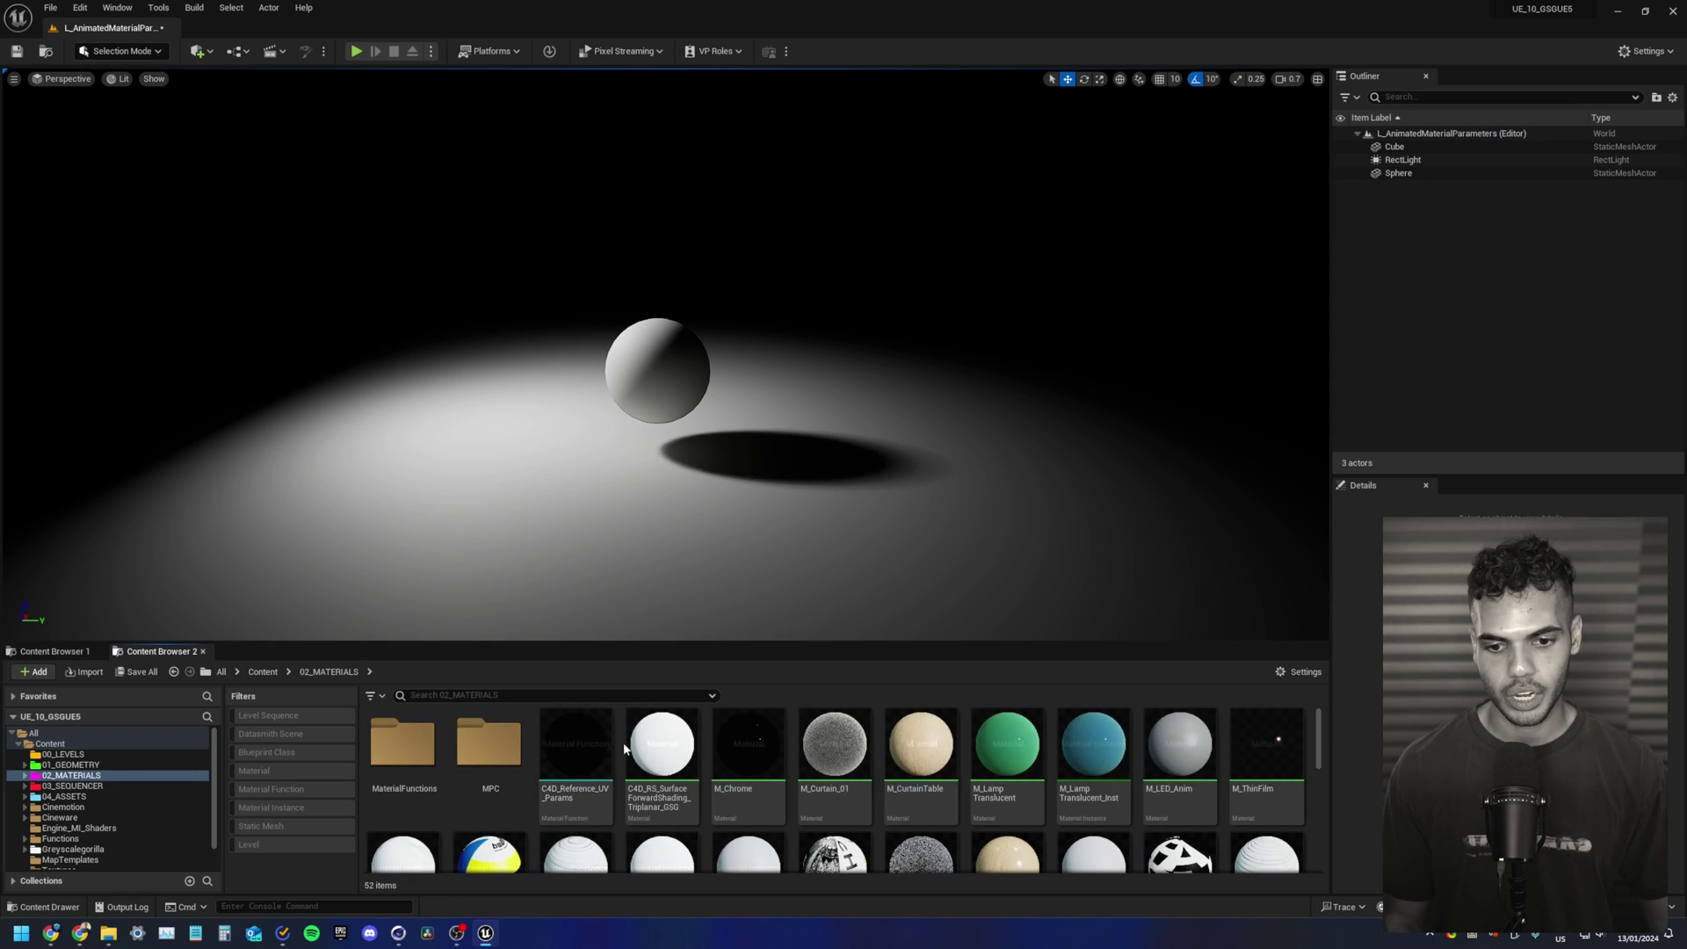
scroll(720, 785, down, 3)
scroll(720, 785, down, 5)
right_click(1140, 821)
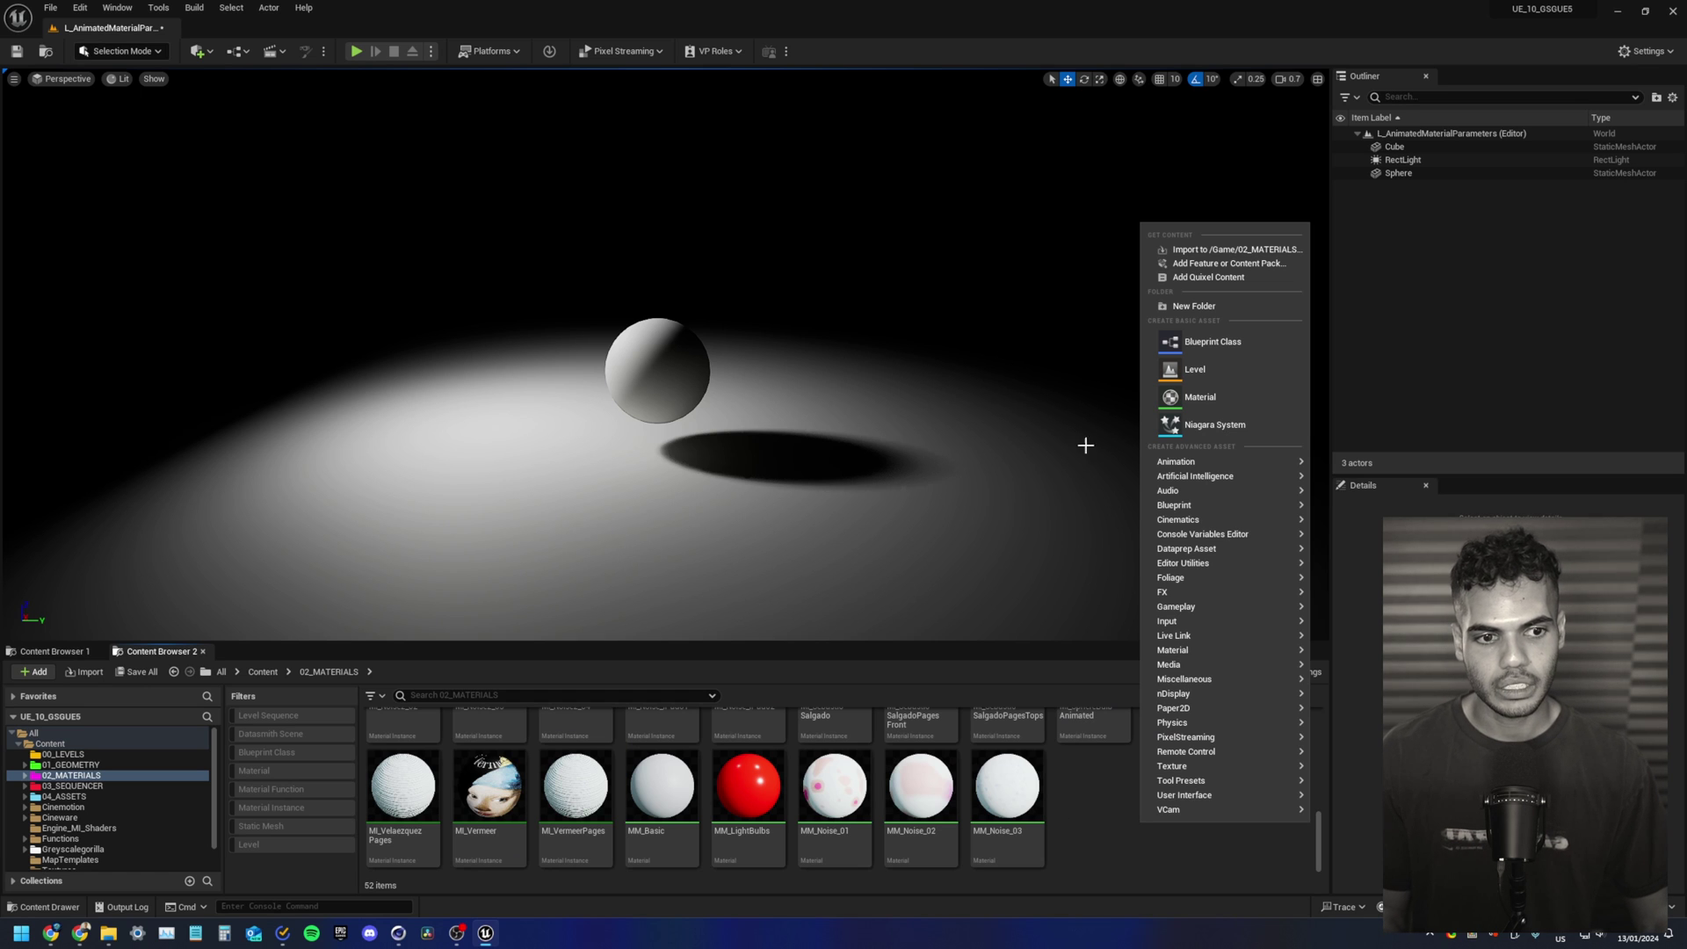
click(1200, 397)
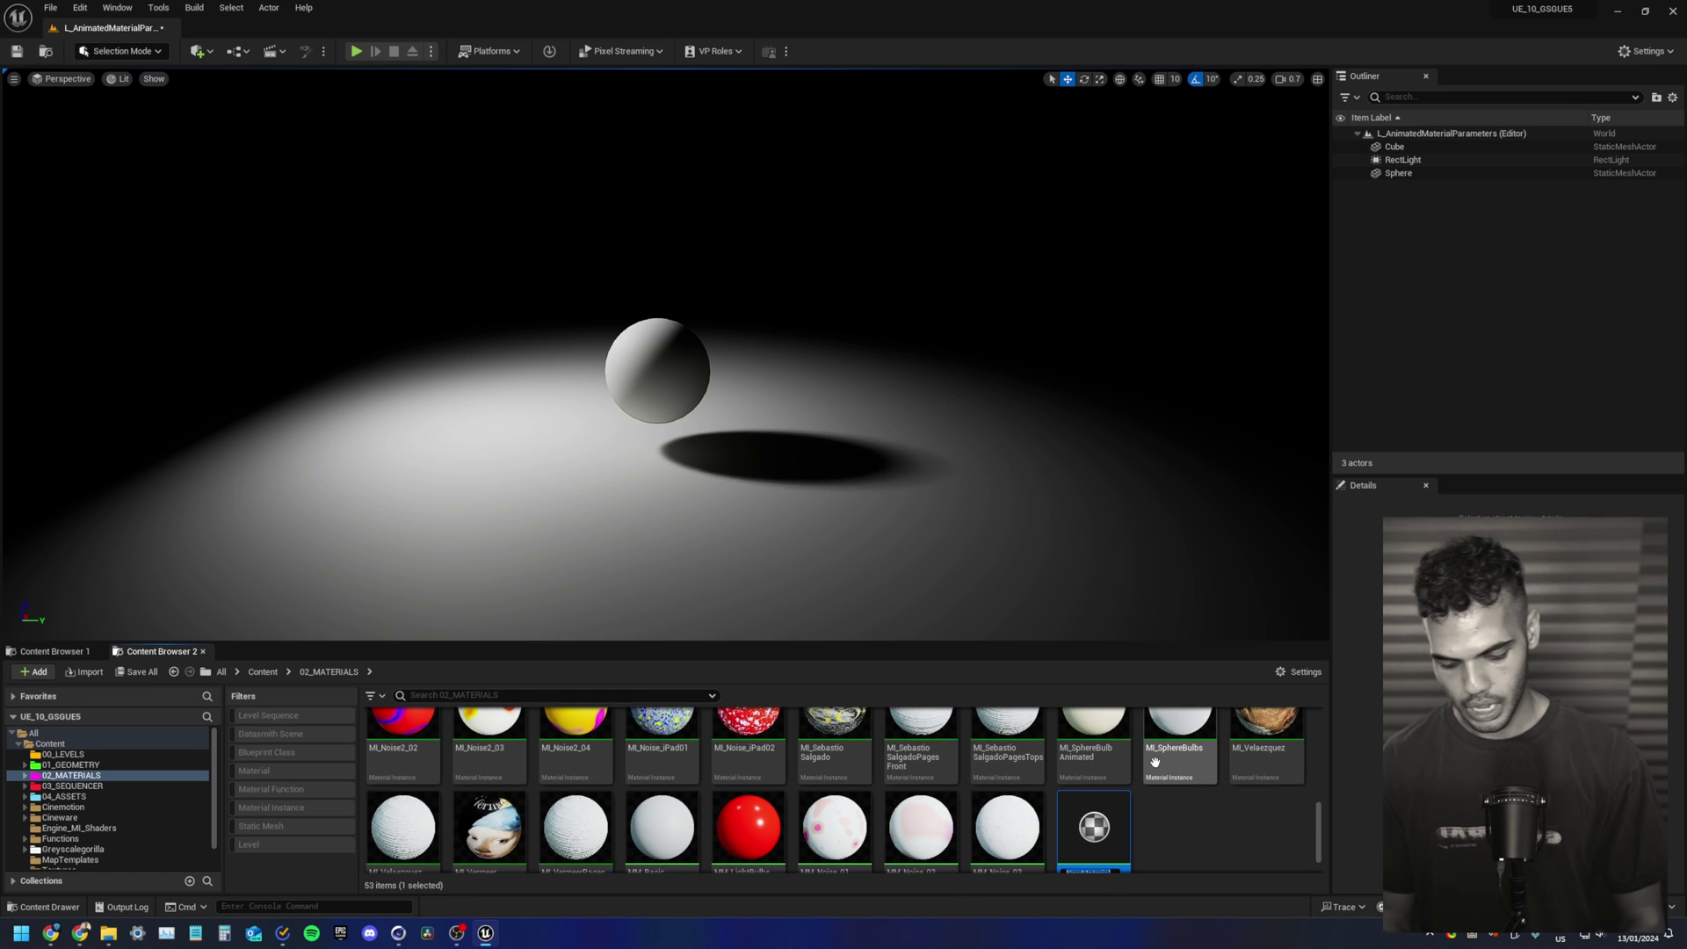
text(M_)
scroll(1158, 819, down, 1)
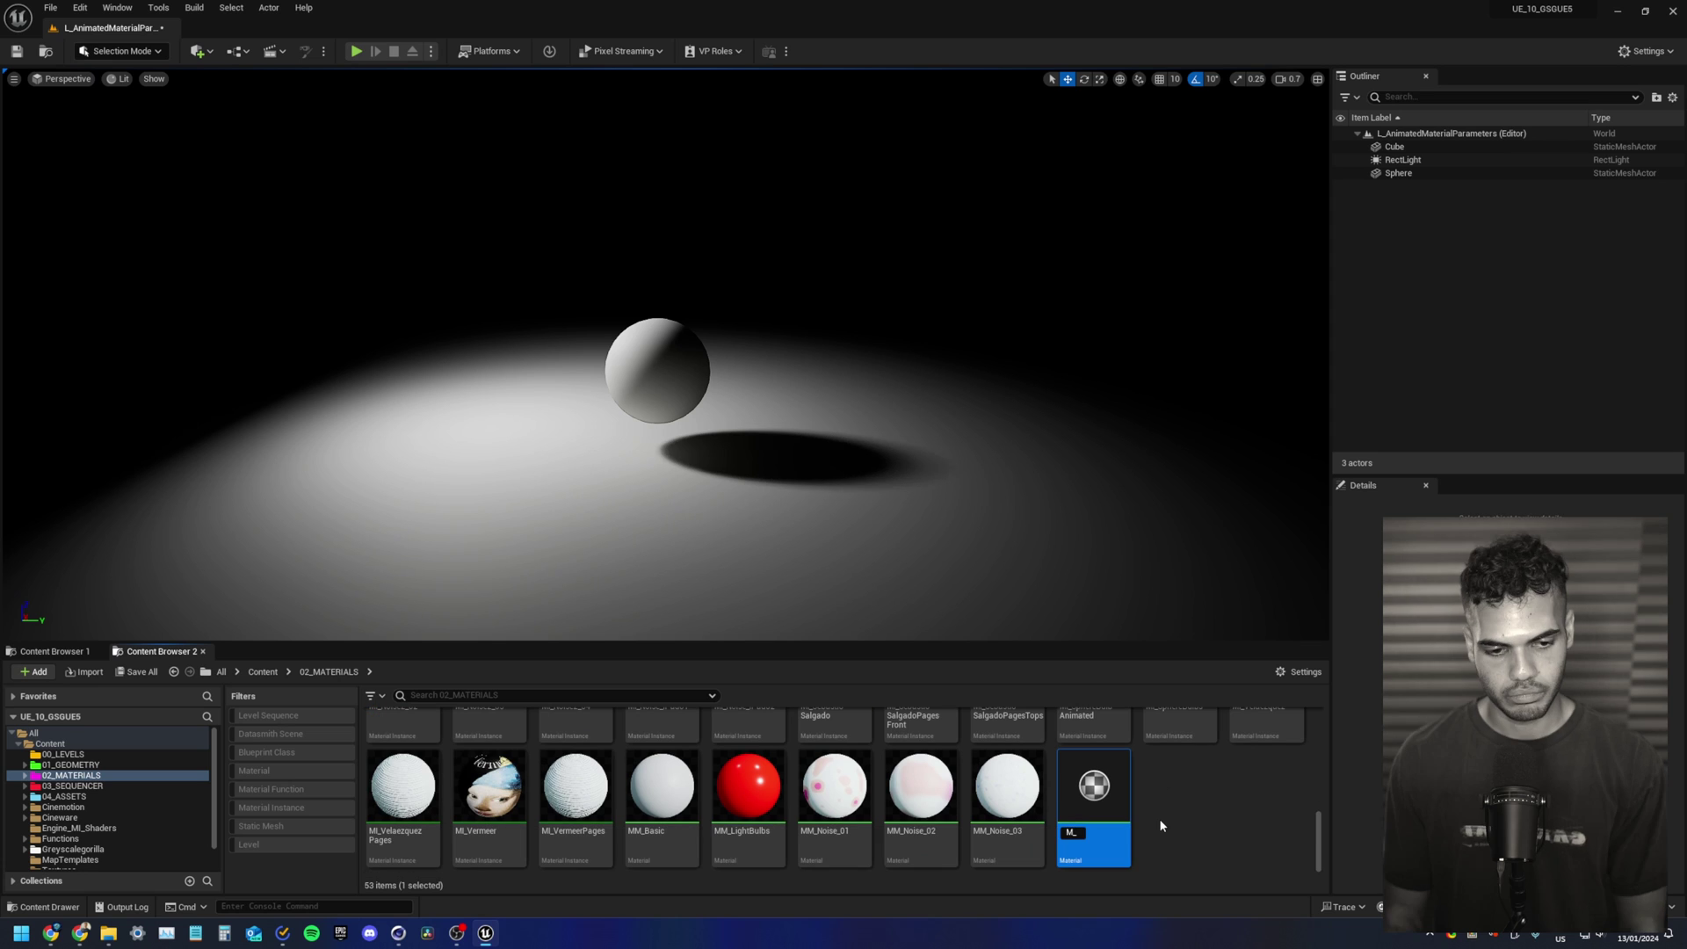
text(_Animate)
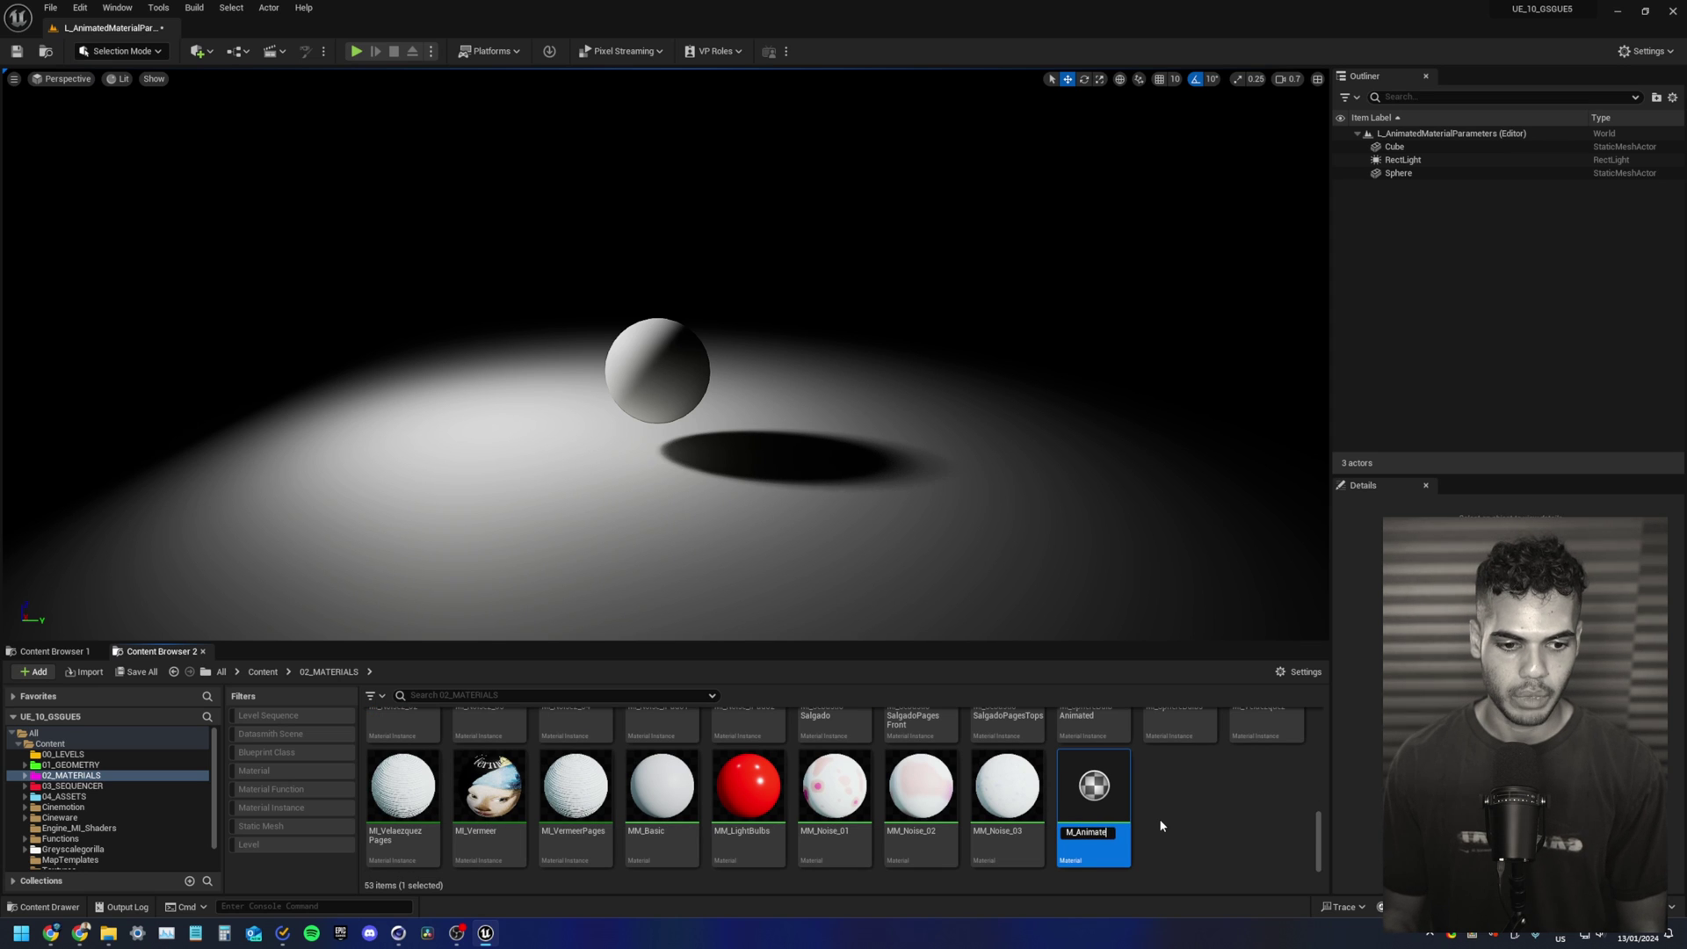
text(dMaterial_01)
key(Return)
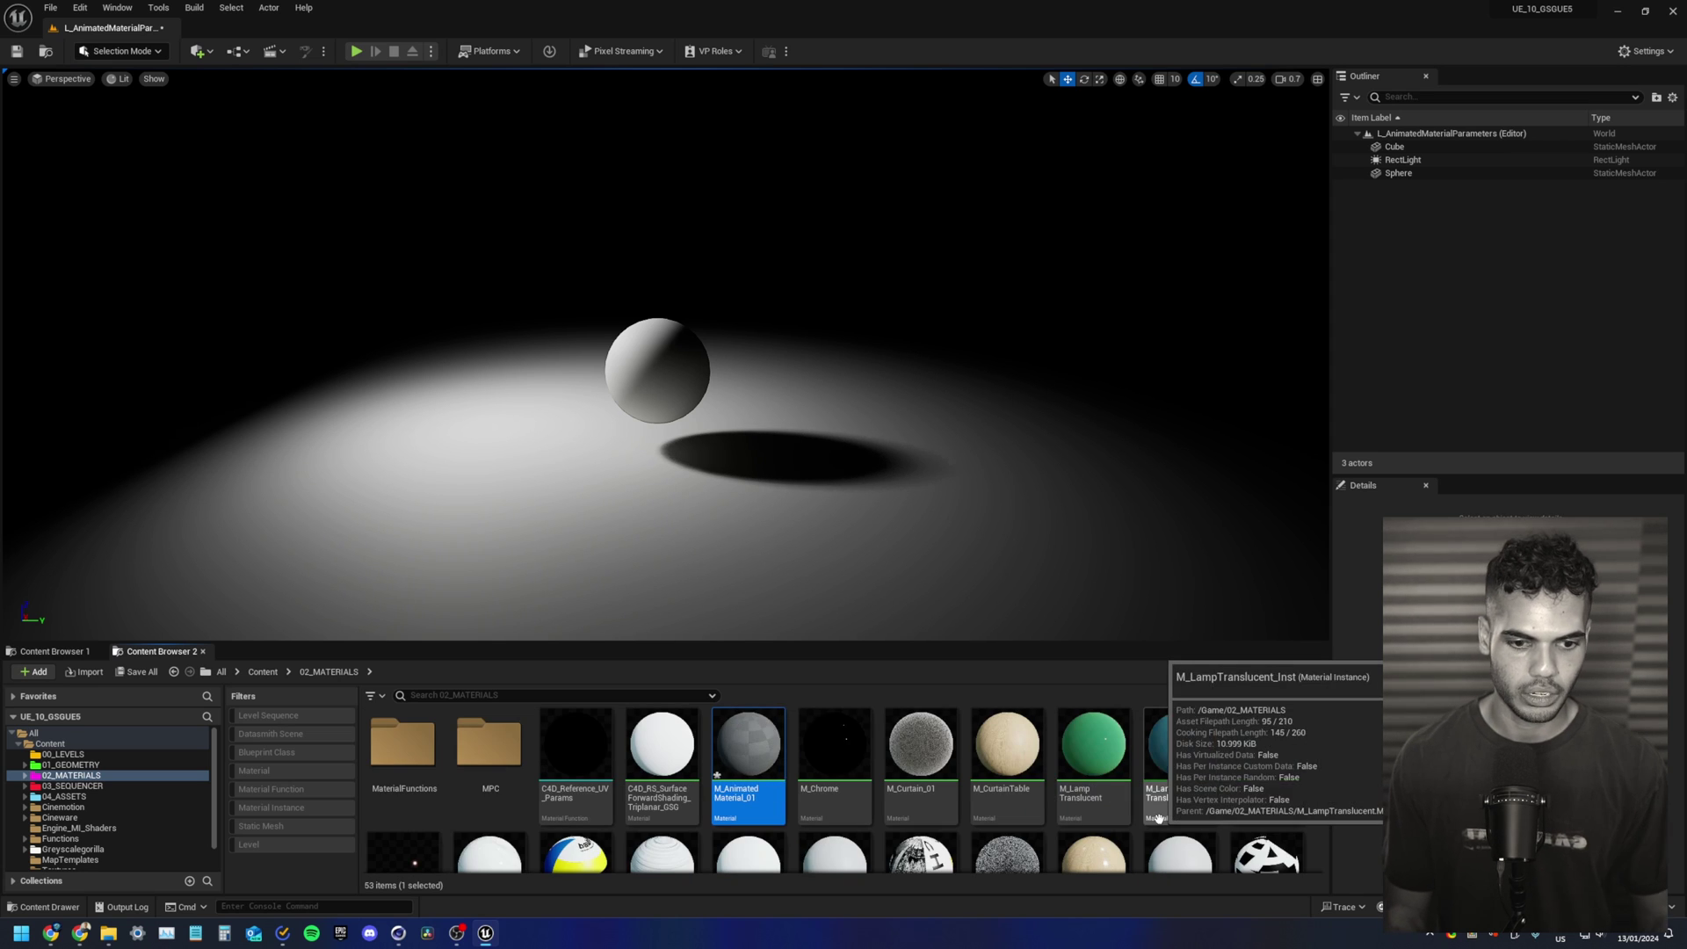
Step: Open M_AnimatedMaterial_01 and examine the Substrate UE4 Default Shading node and its link to Front Material
double_click(773, 742)
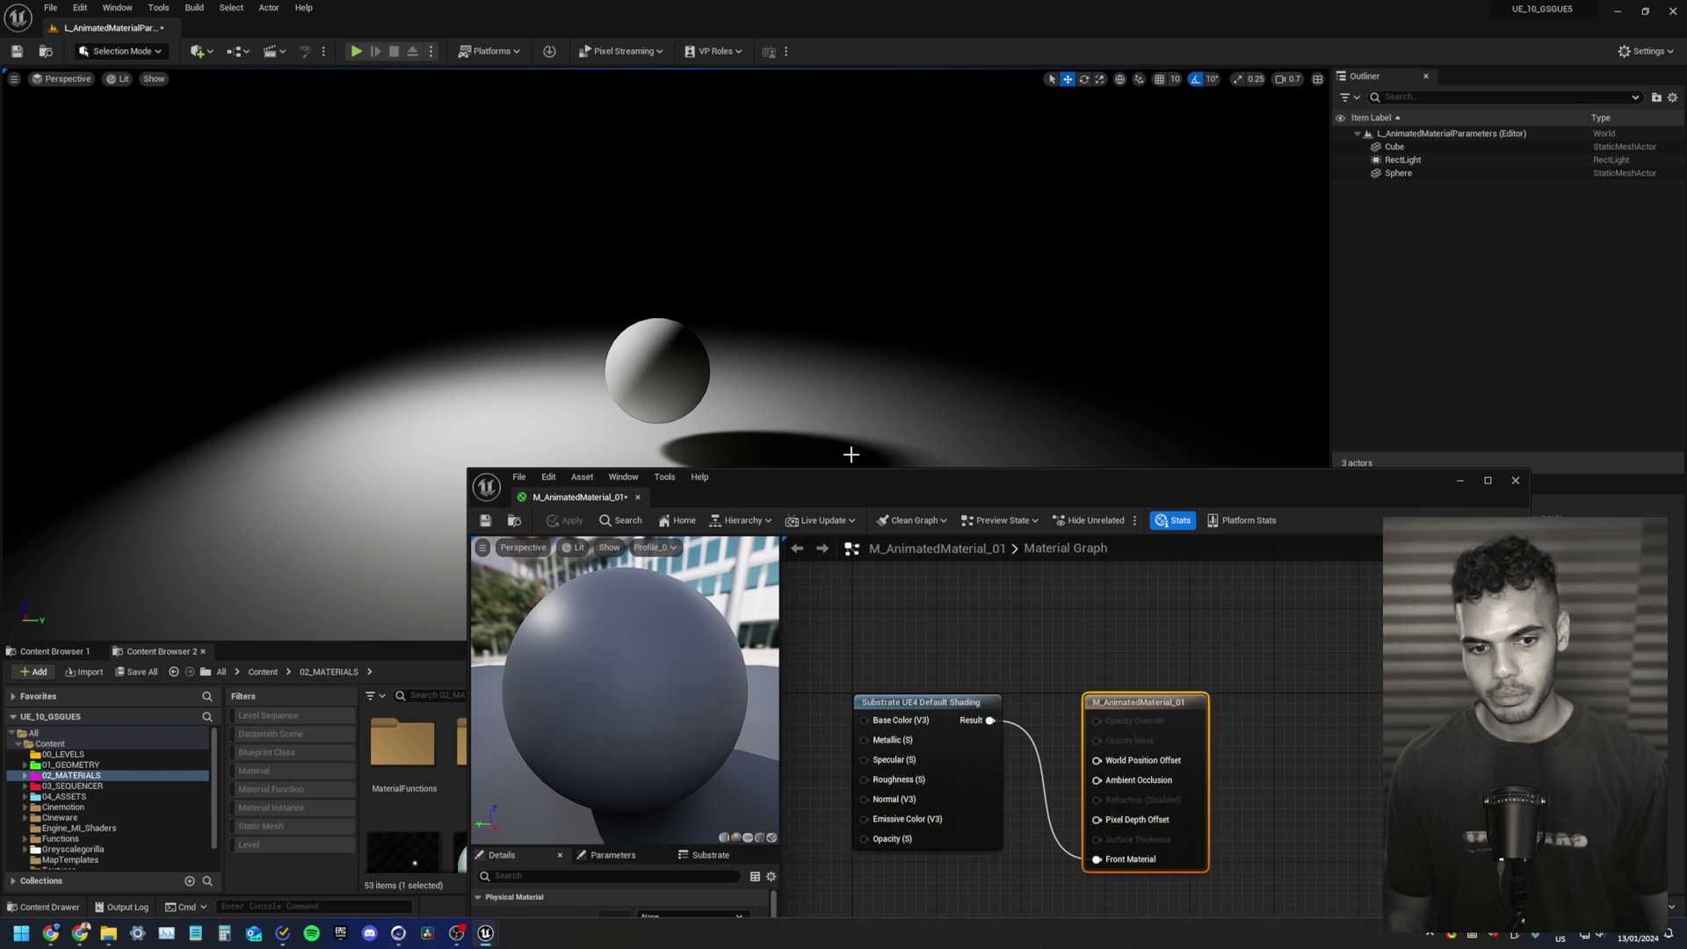
drag(882, 494, 914, 188)
right_drag(961, 351, 1143, 387)
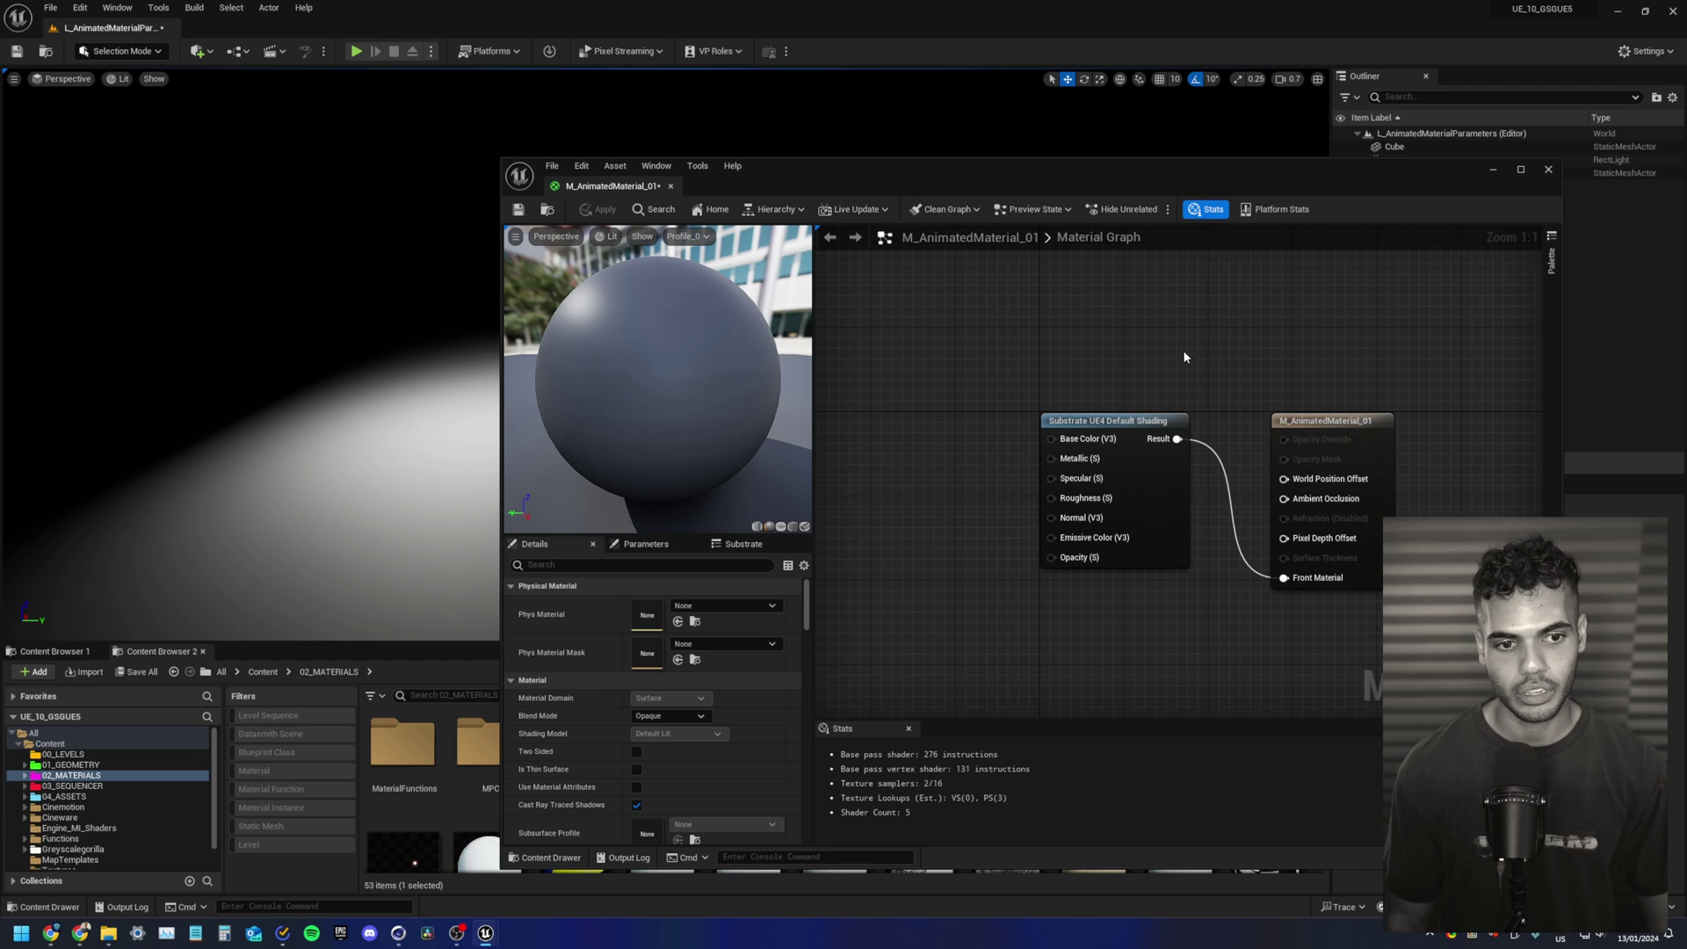
drag(1197, 356, 988, 608)
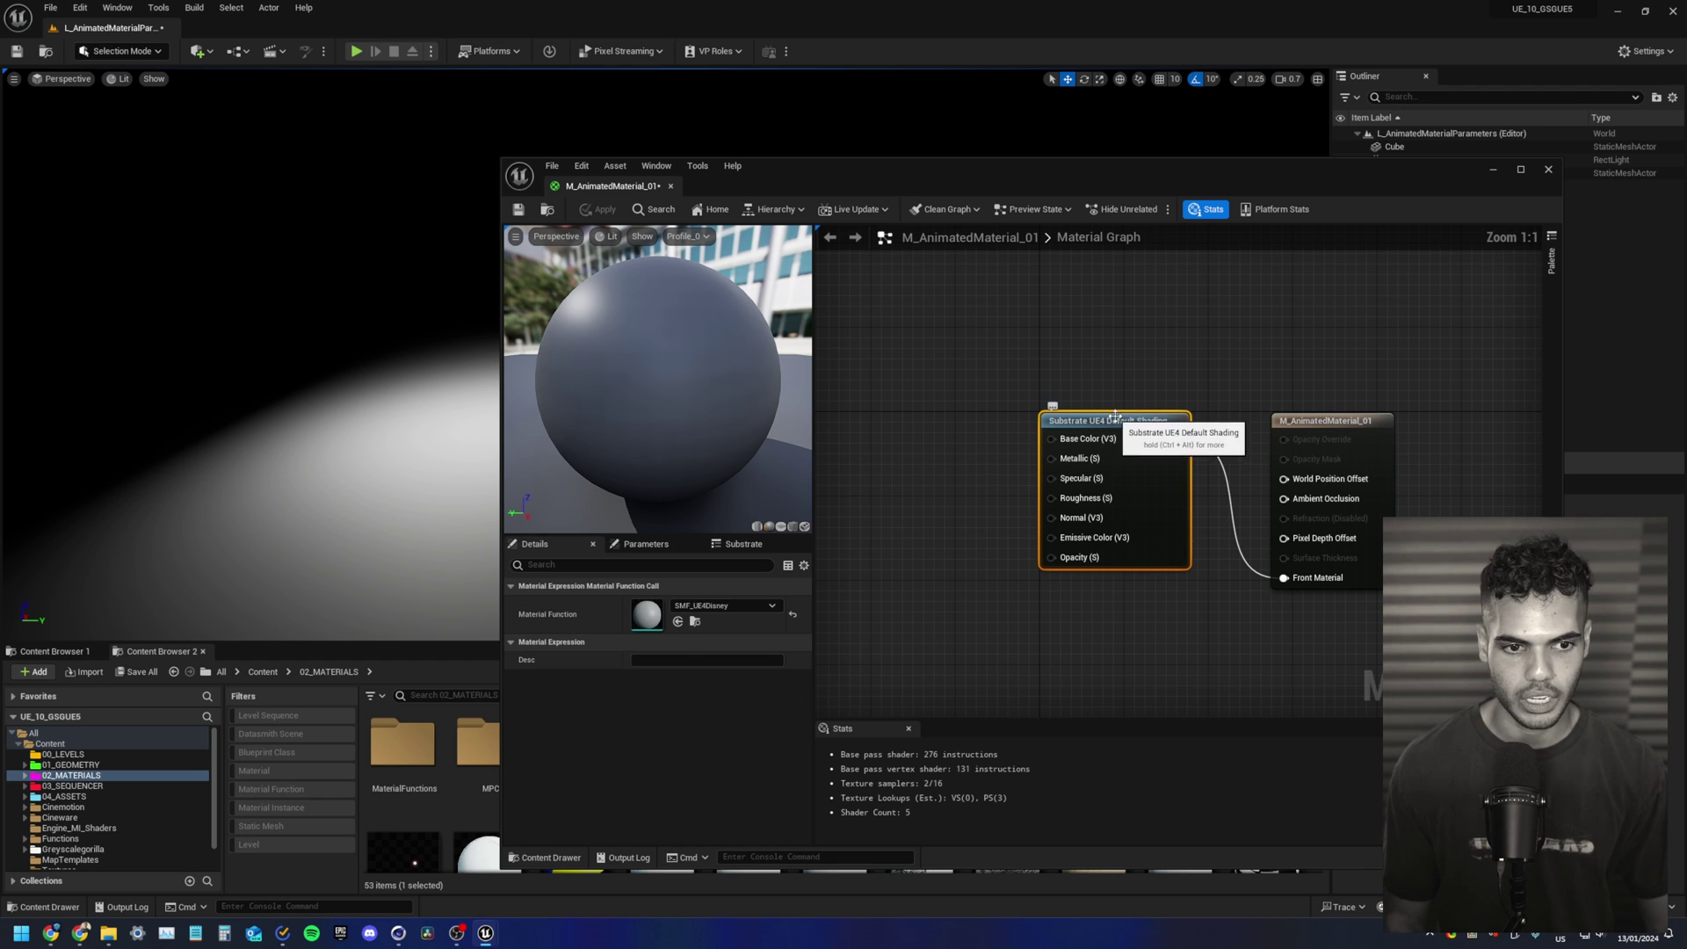
click(1124, 417)
click(1153, 391)
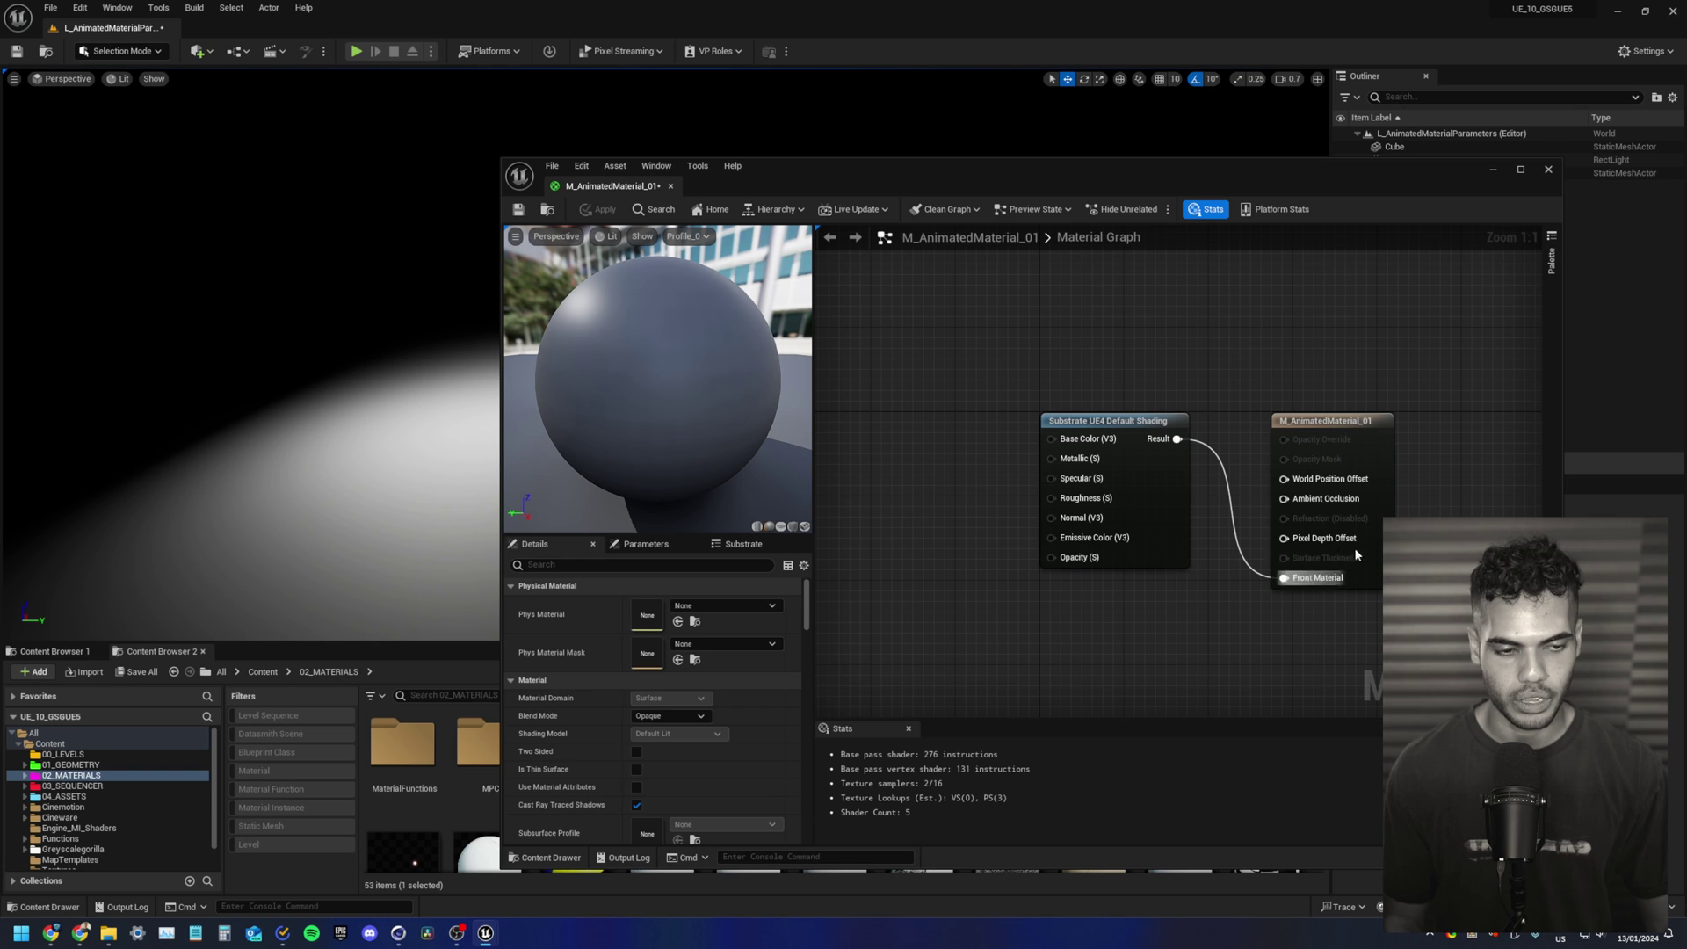
drag(985, 356, 1209, 619)
click(1210, 617)
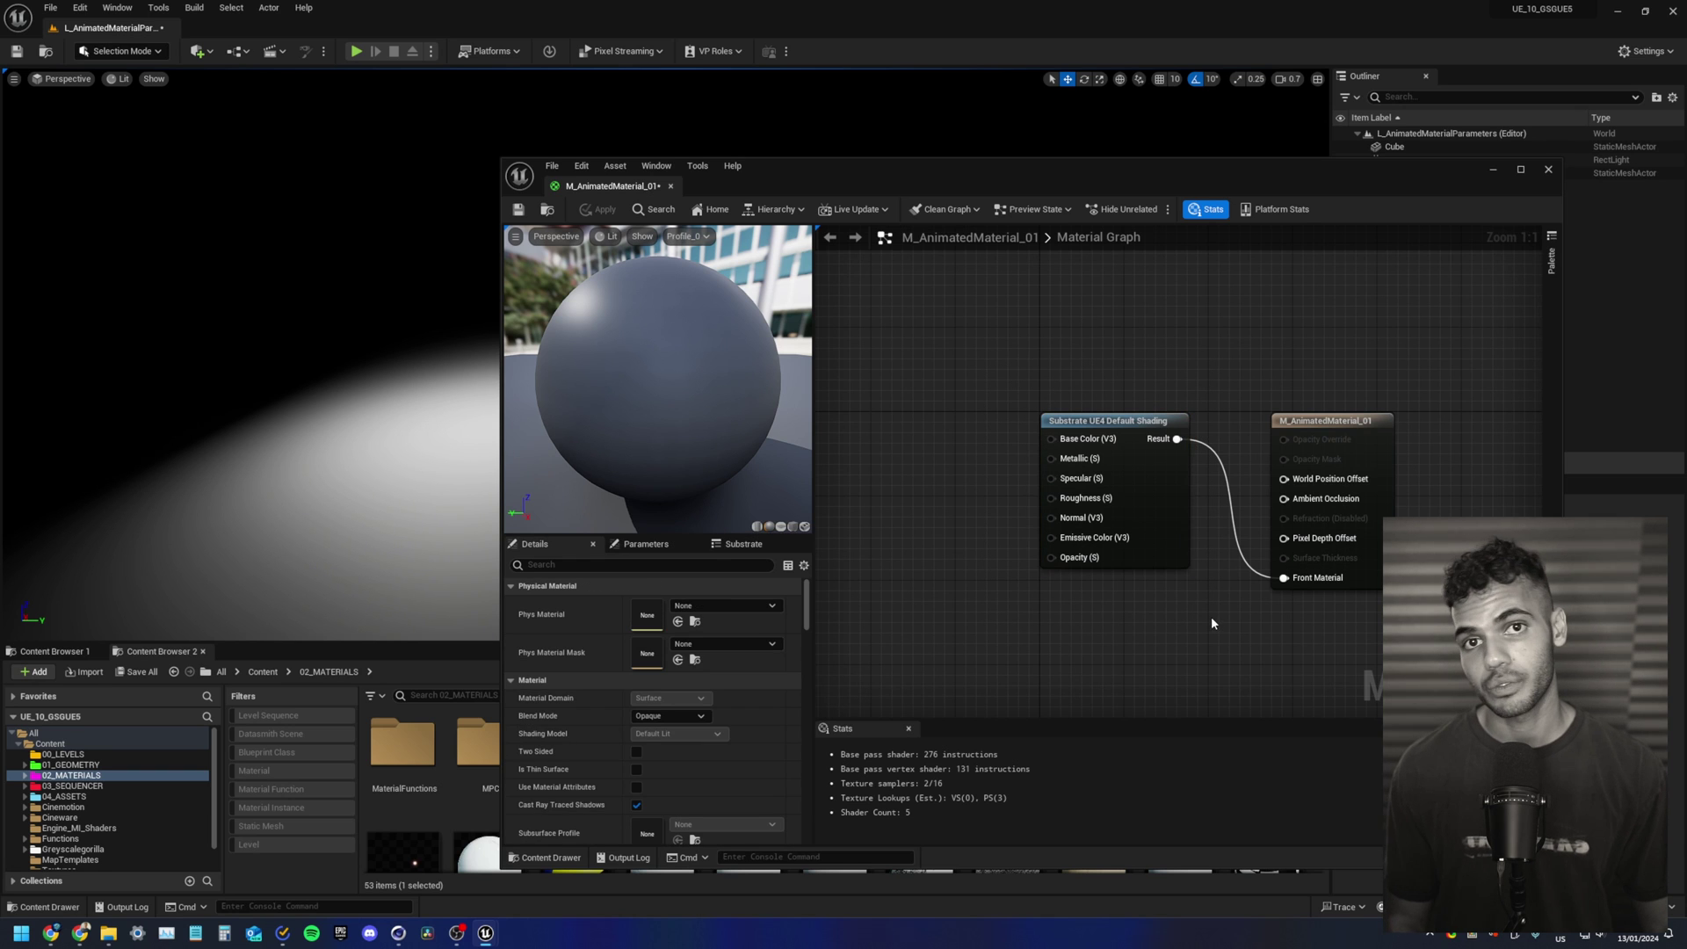
Step: Save M_AnimatedMaterial_01 and create a material instance of it named MI_AnimatedMaterial_01
key(ctrl+s)
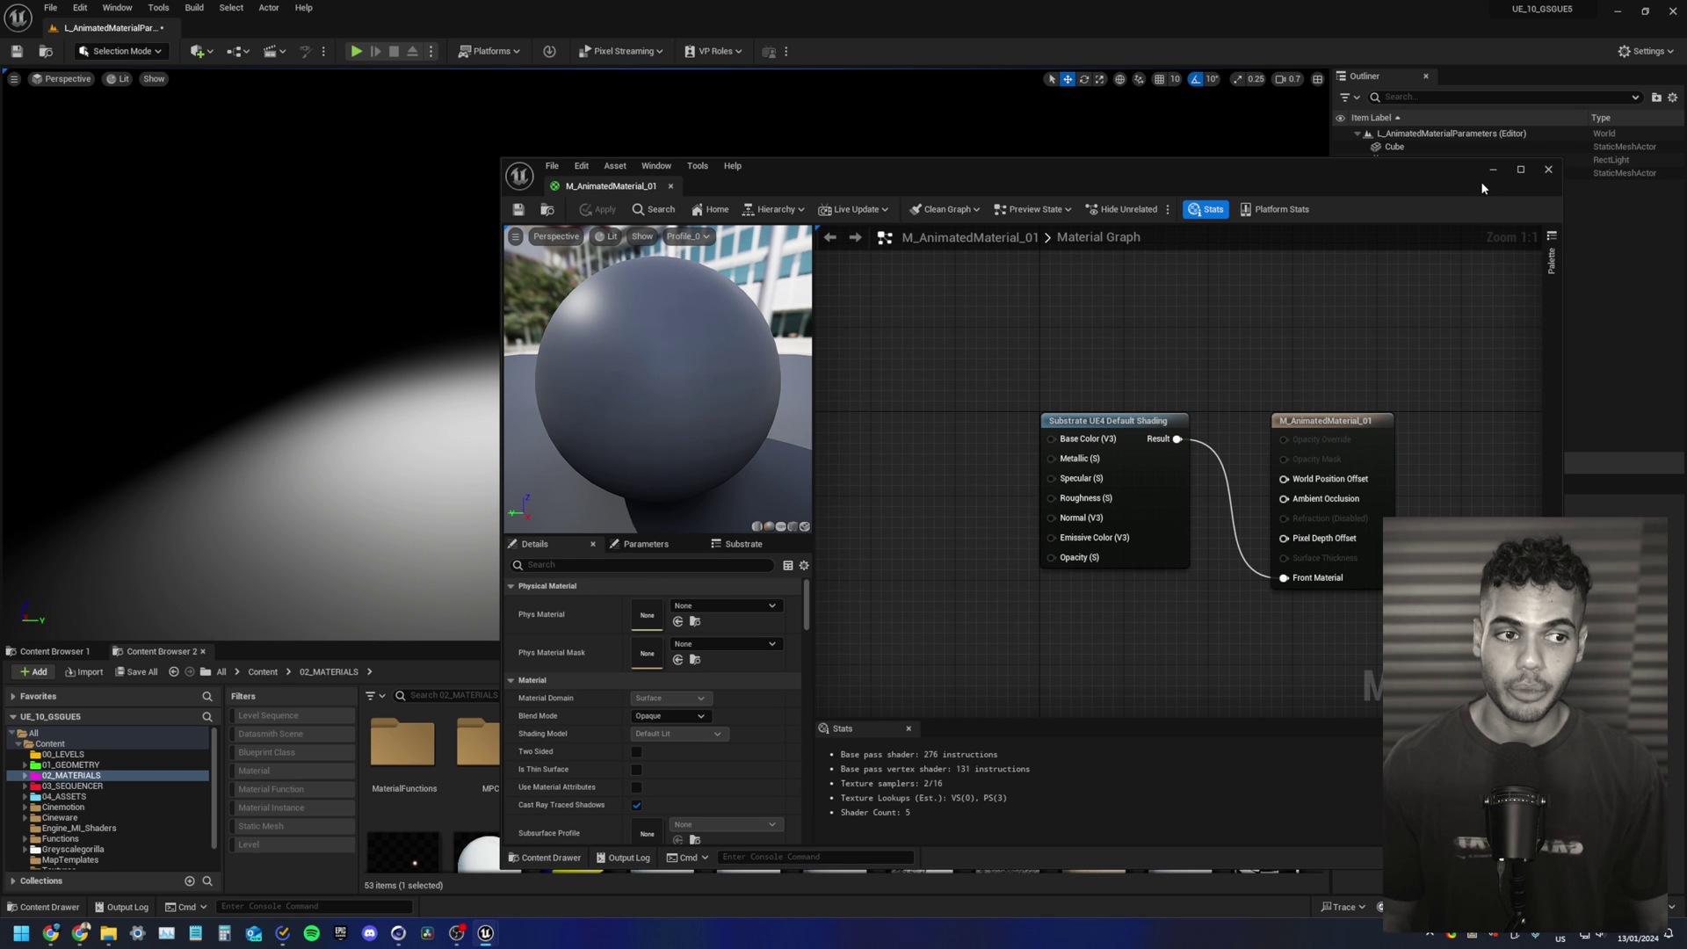
click(1491, 170)
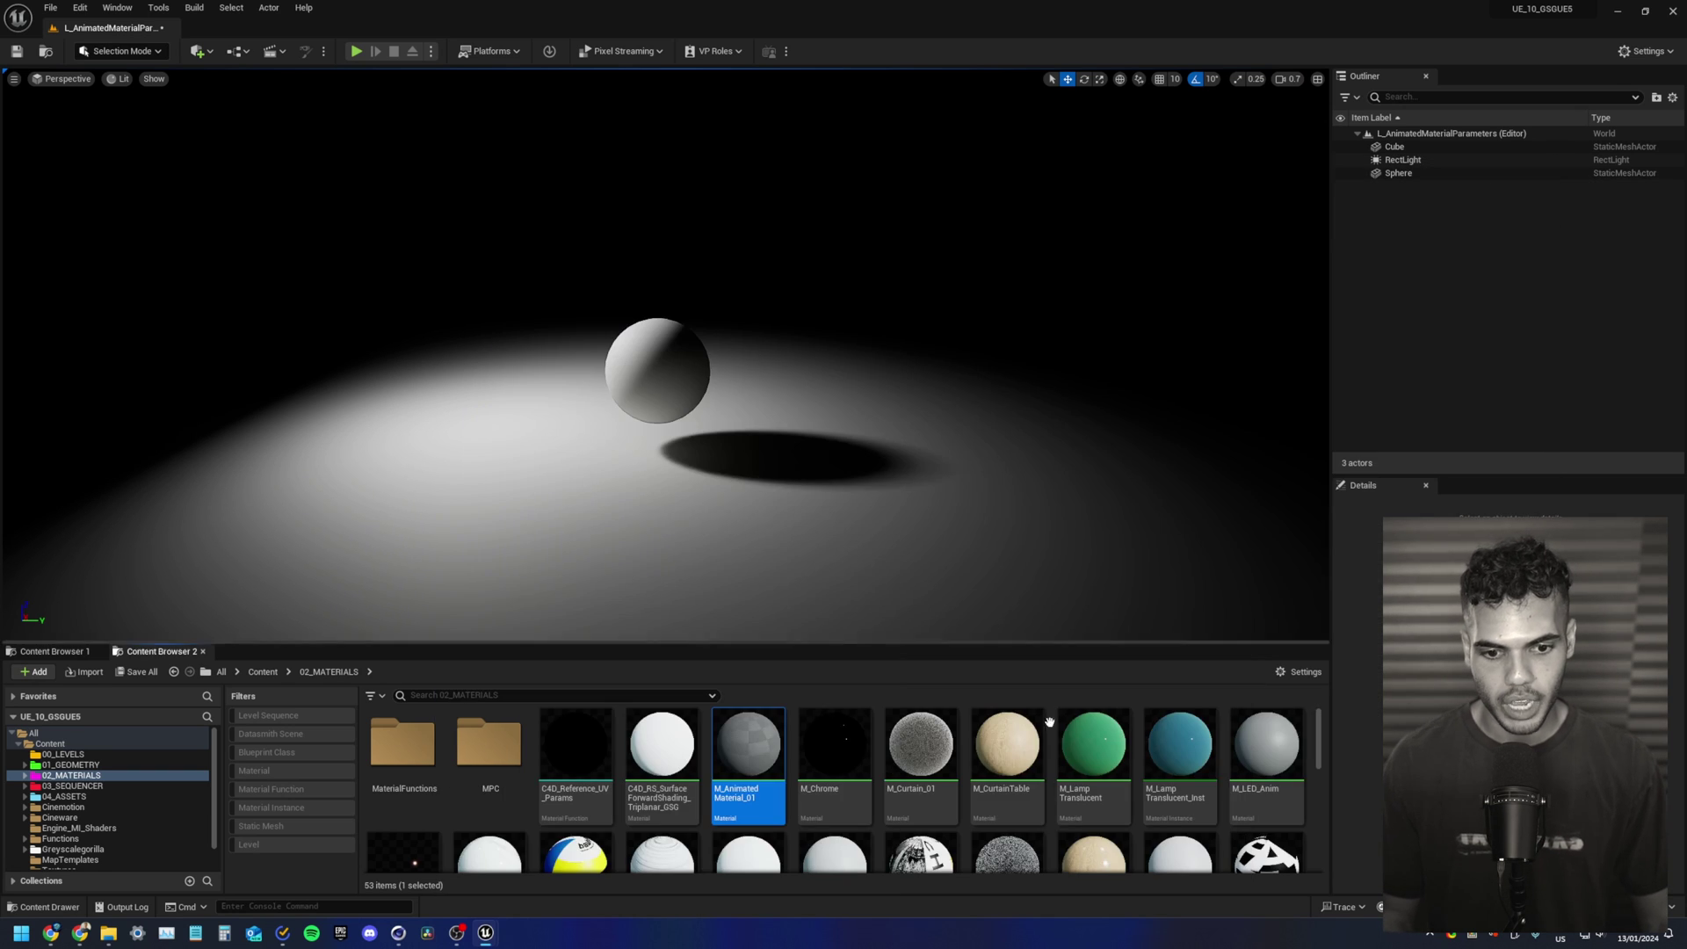
right_click(744, 752)
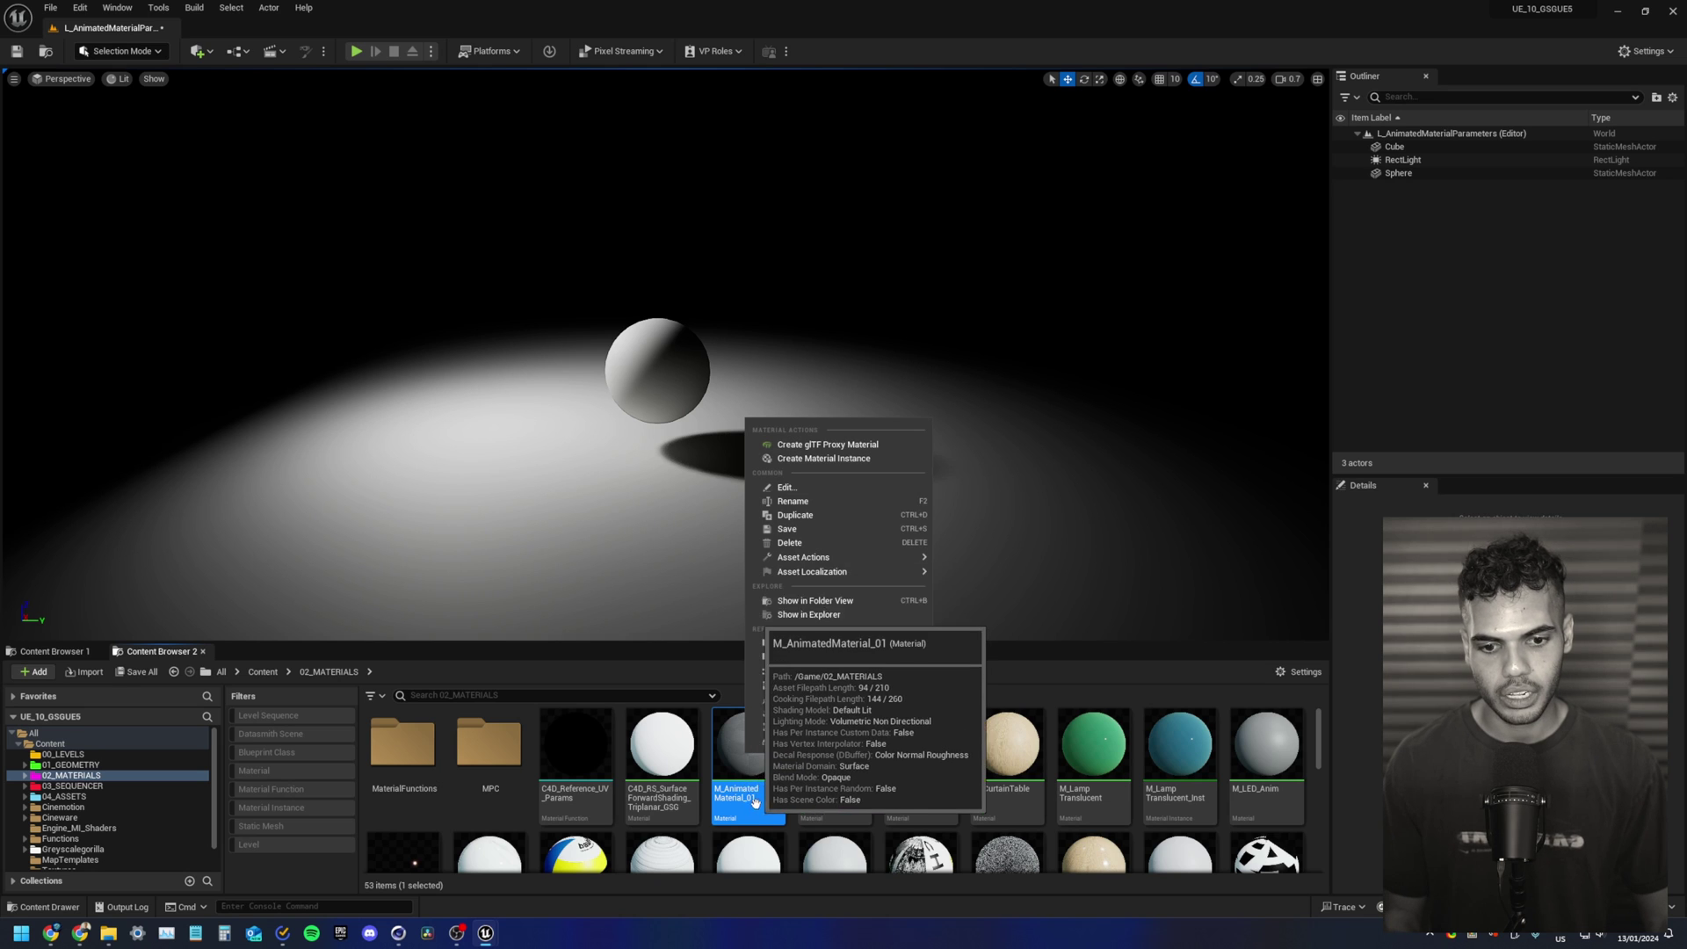
click(824, 459)
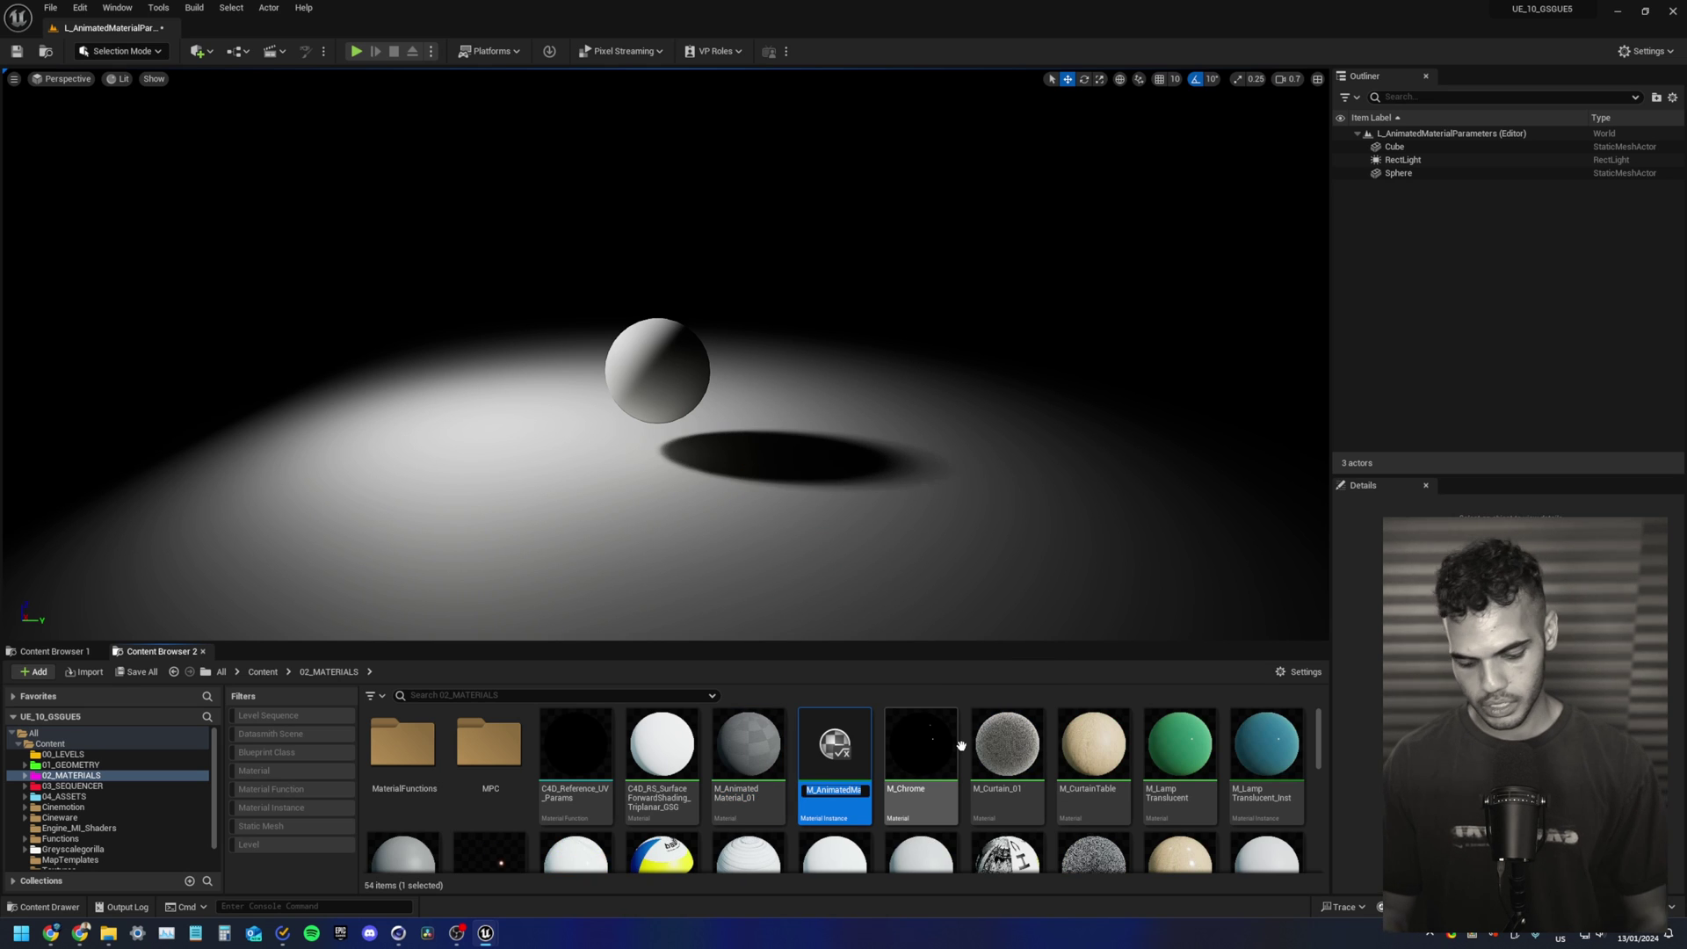
text(MI)
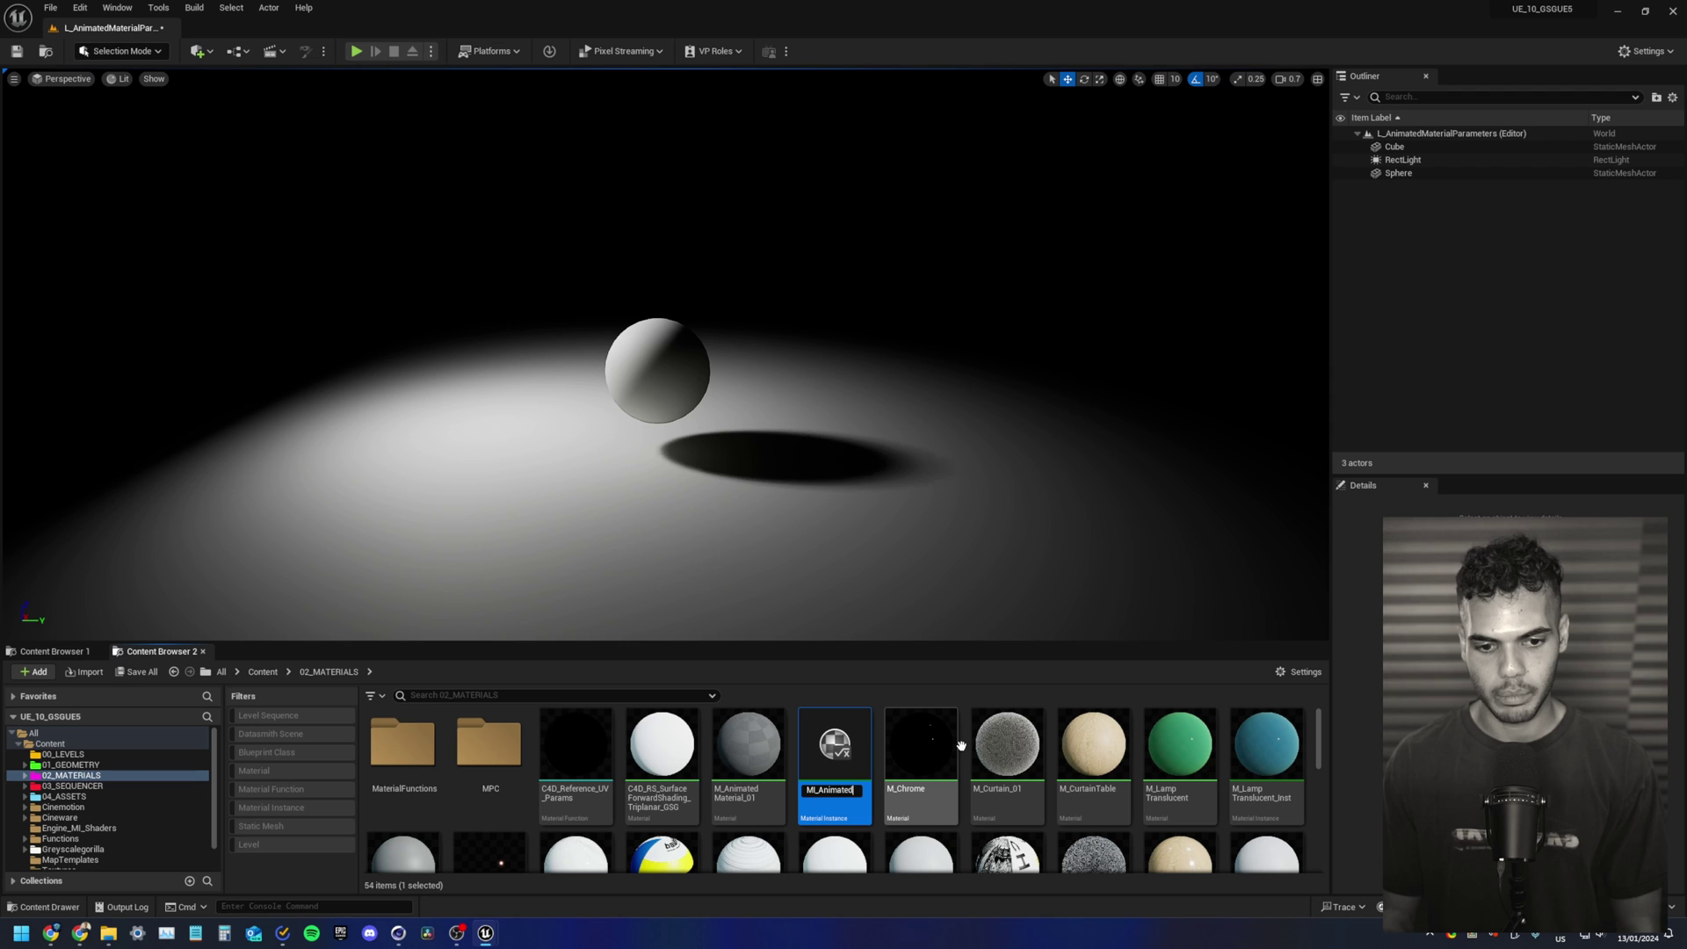
text(_AnimatedMaterial_0)
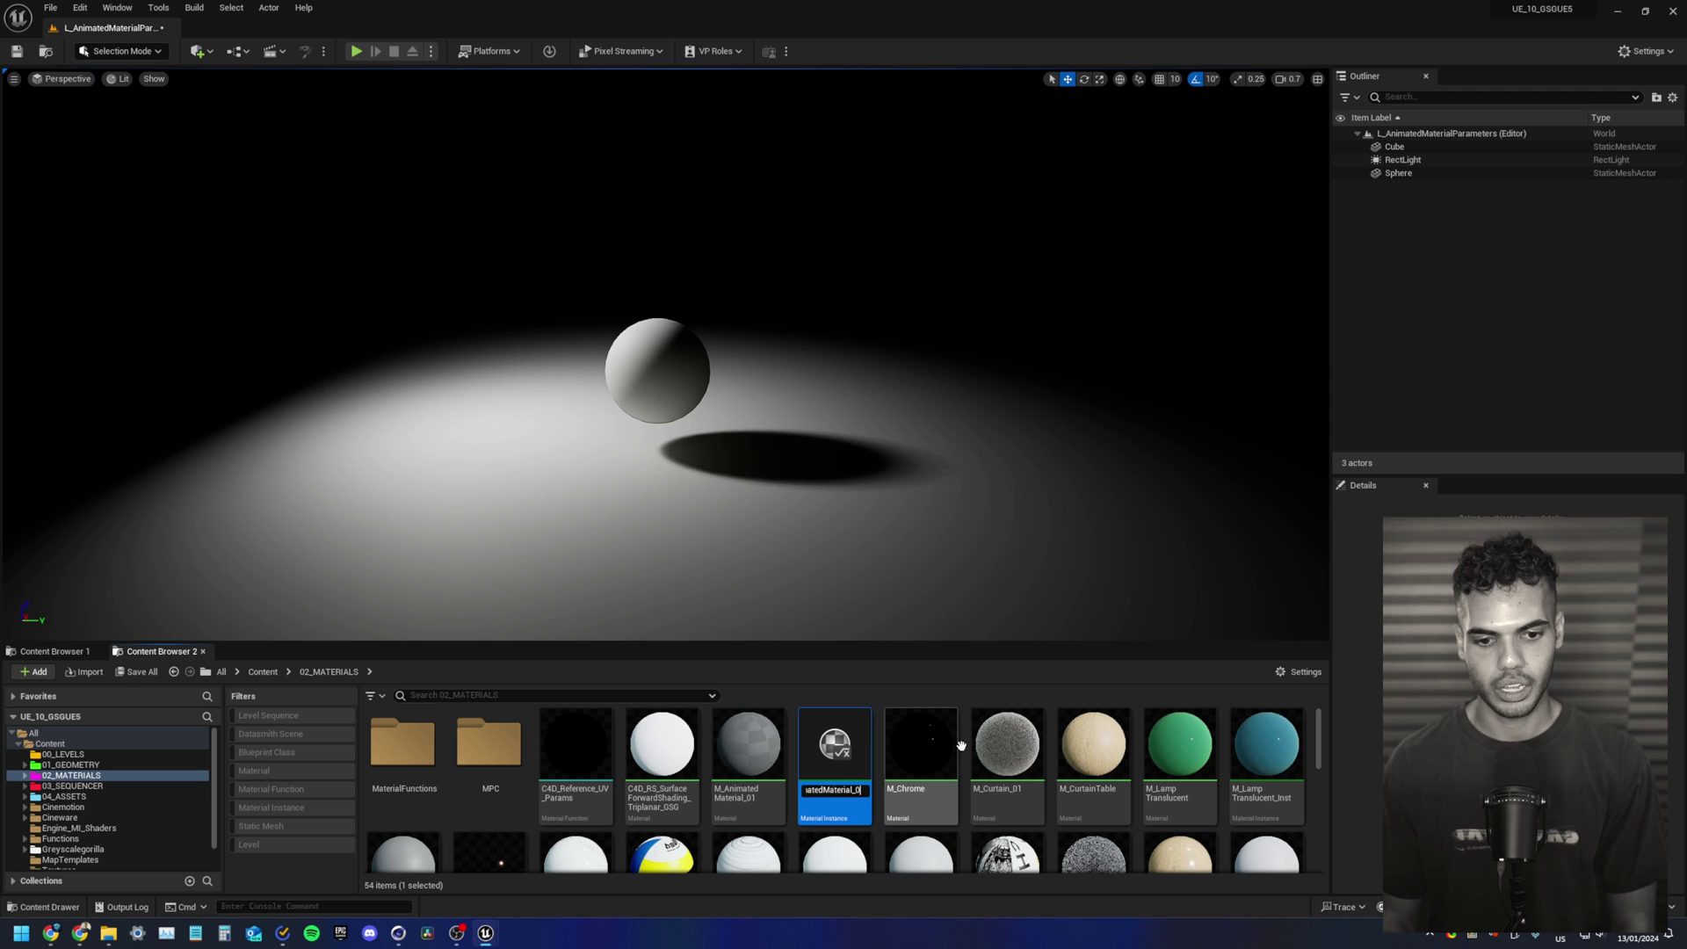
text(1)
key(Return)
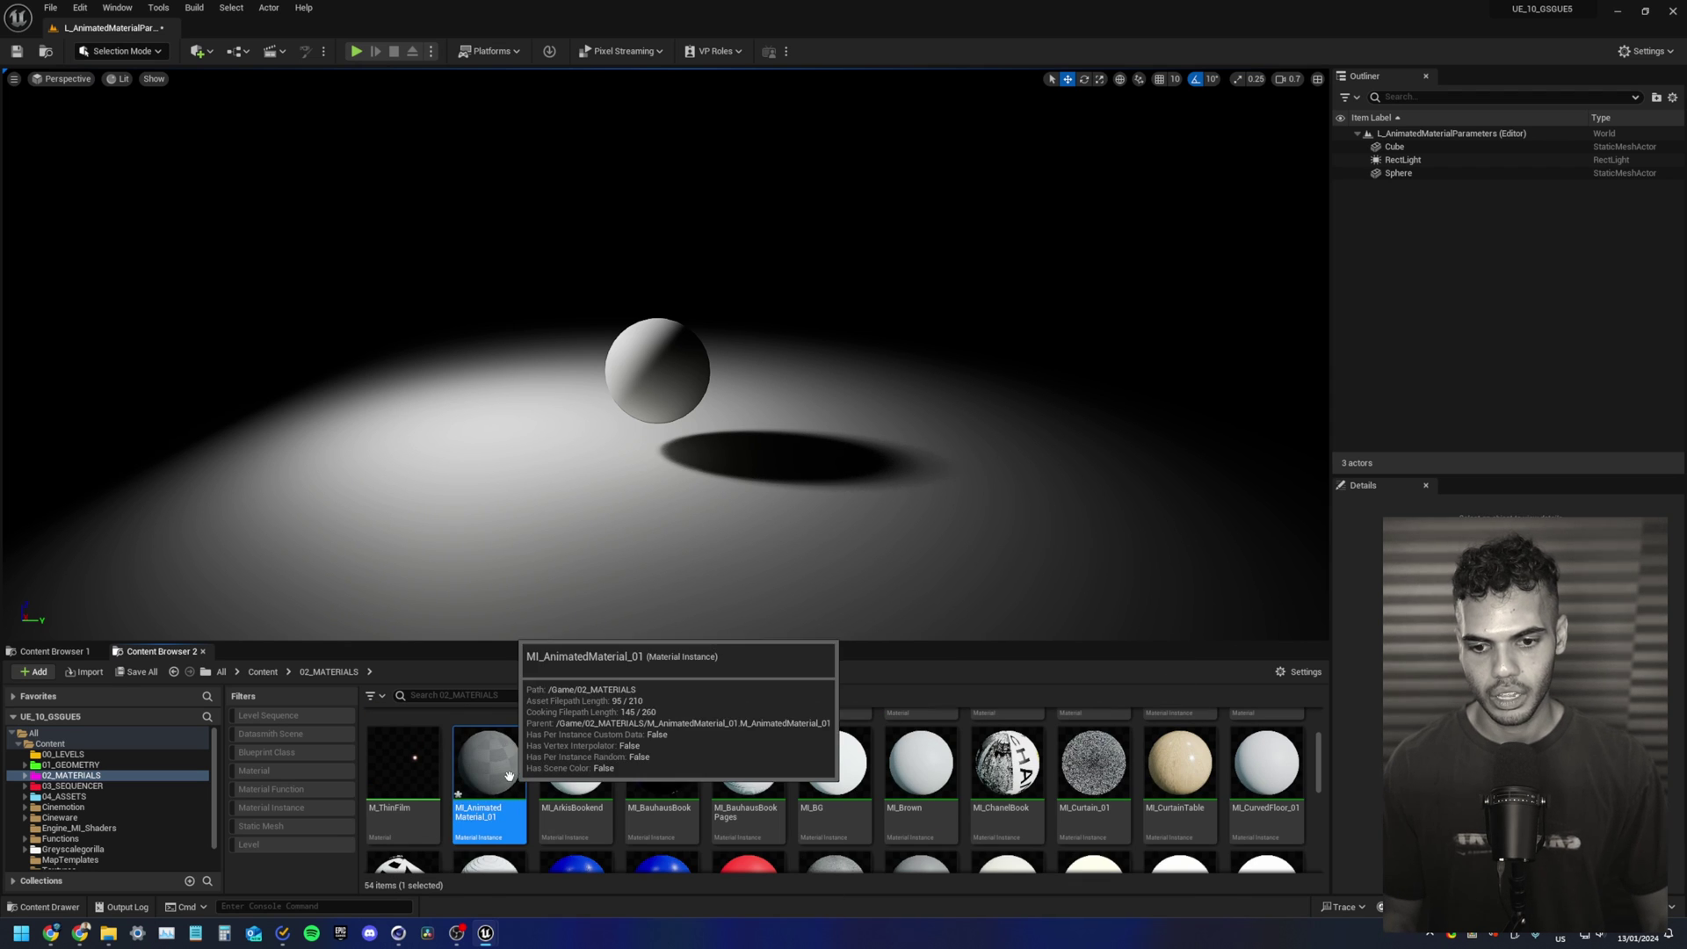
Step: Assign MI_AnimatedMaterial_01 to the sphere in the level and open M_AnimatedMaterial_01 for editing
drag(509, 776, 693, 342)
right_drag(790, 412, 774, 392)
scroll(758, 765, up, 2)
click(758, 749)
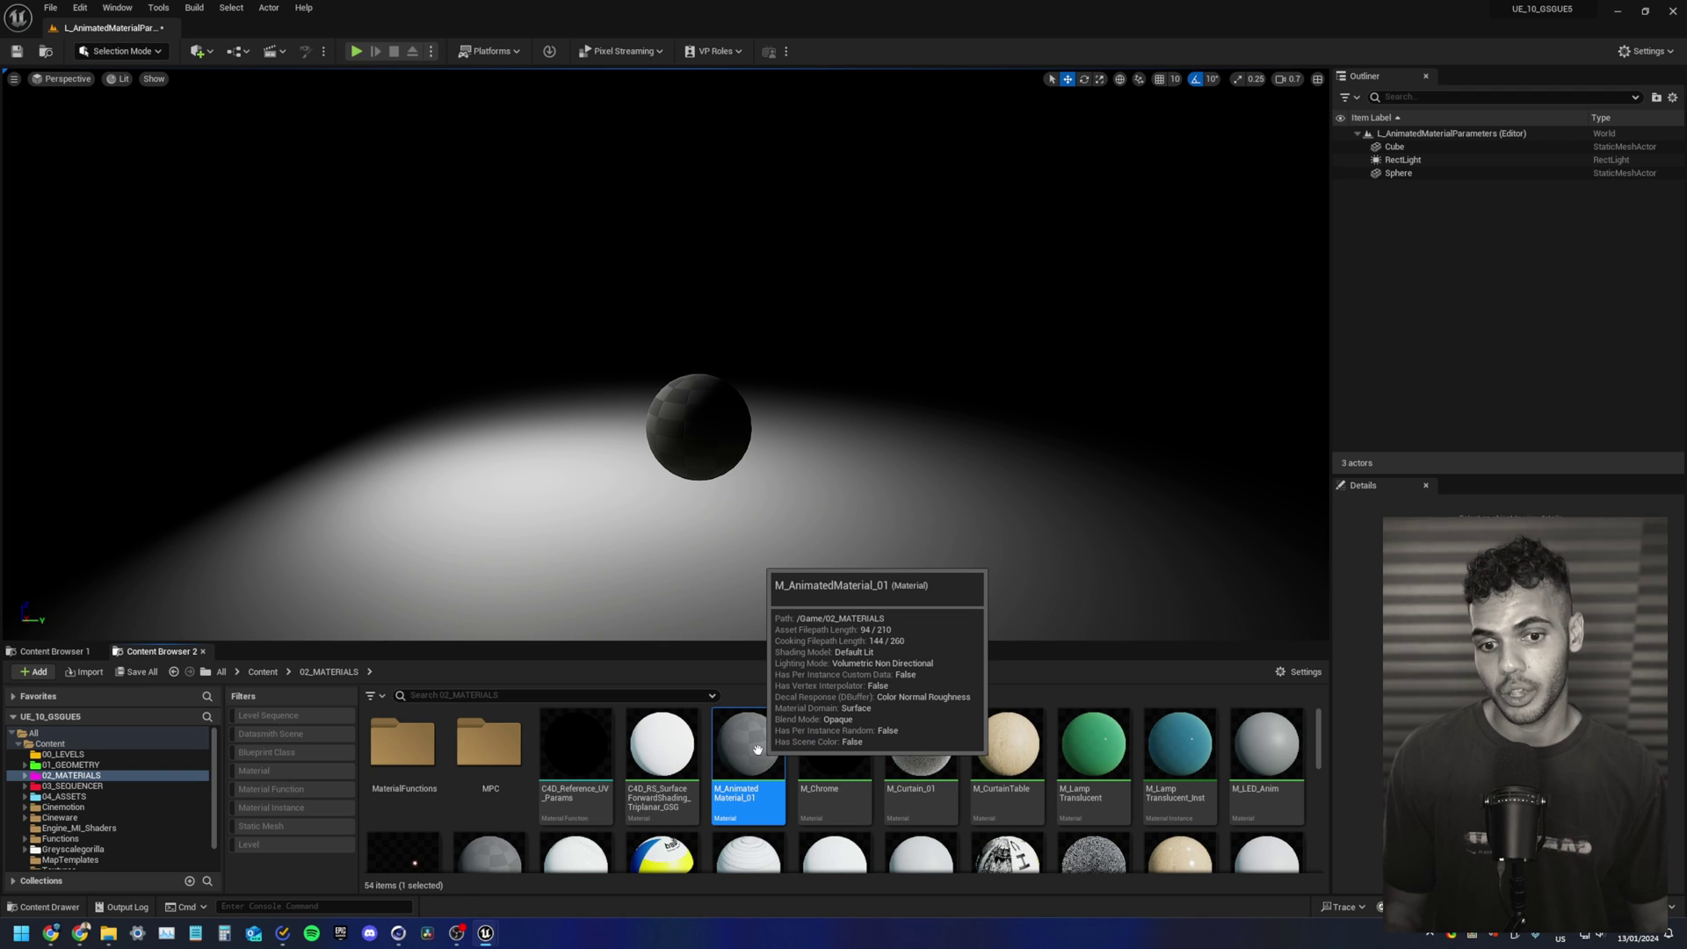
double_click(757, 749)
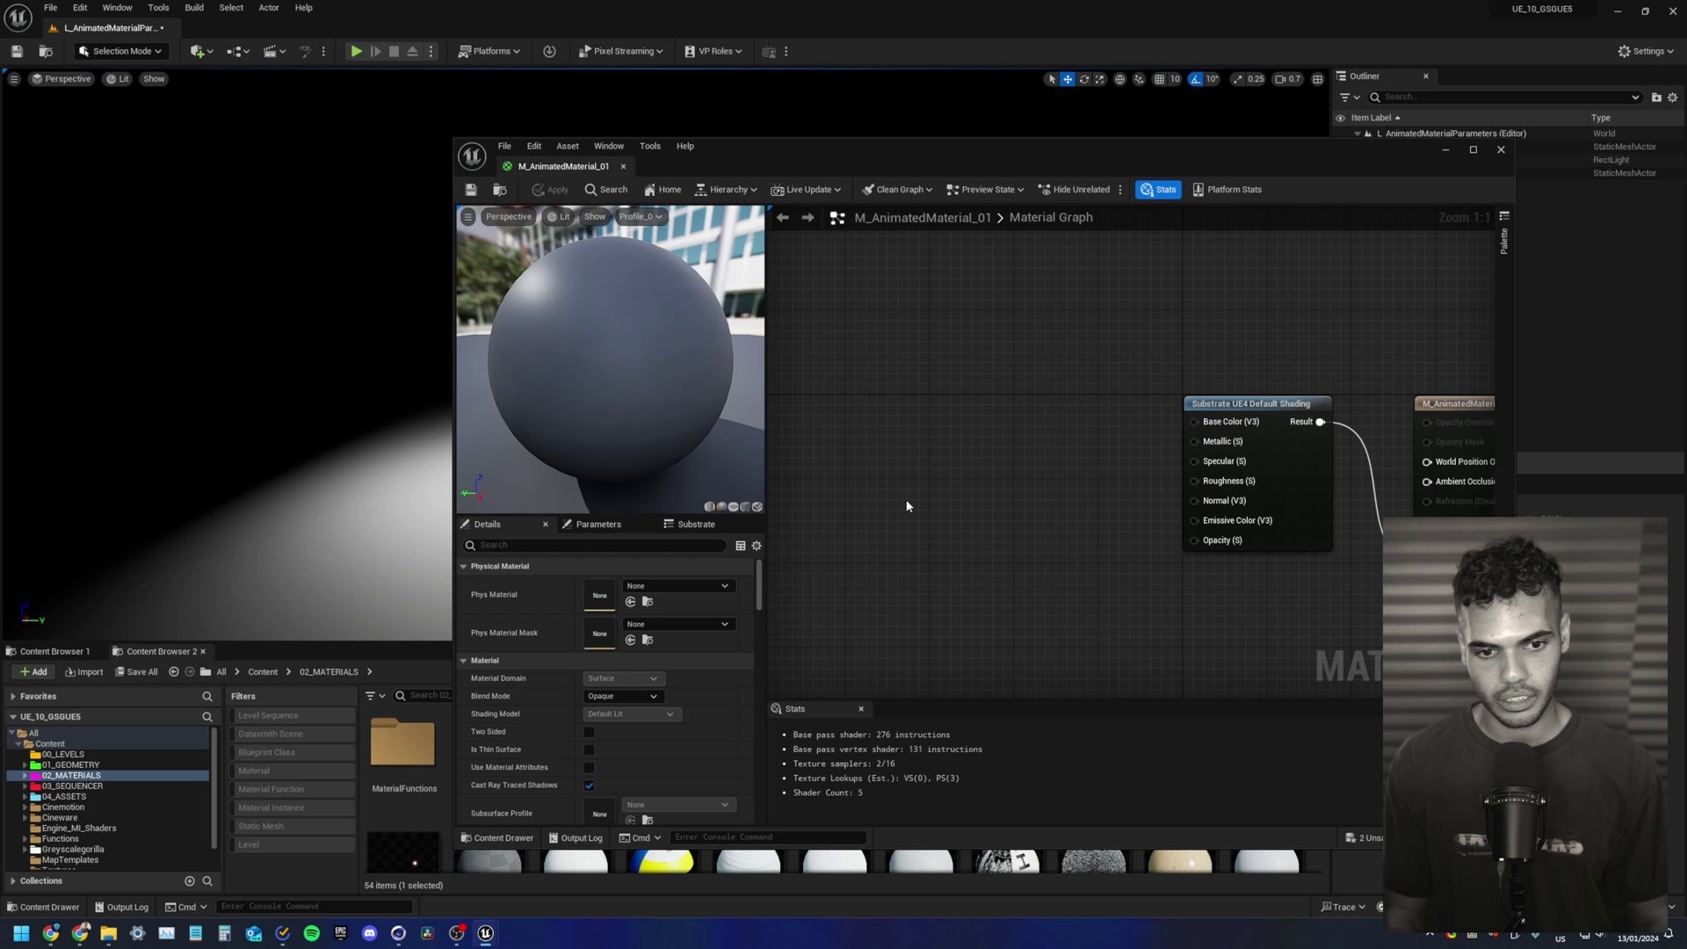
Step: Add a scalar parameter named Emissive Intensity to the material graph and place it beside the Substrate shading node's lower inputs
click(907, 501)
text(ssss)
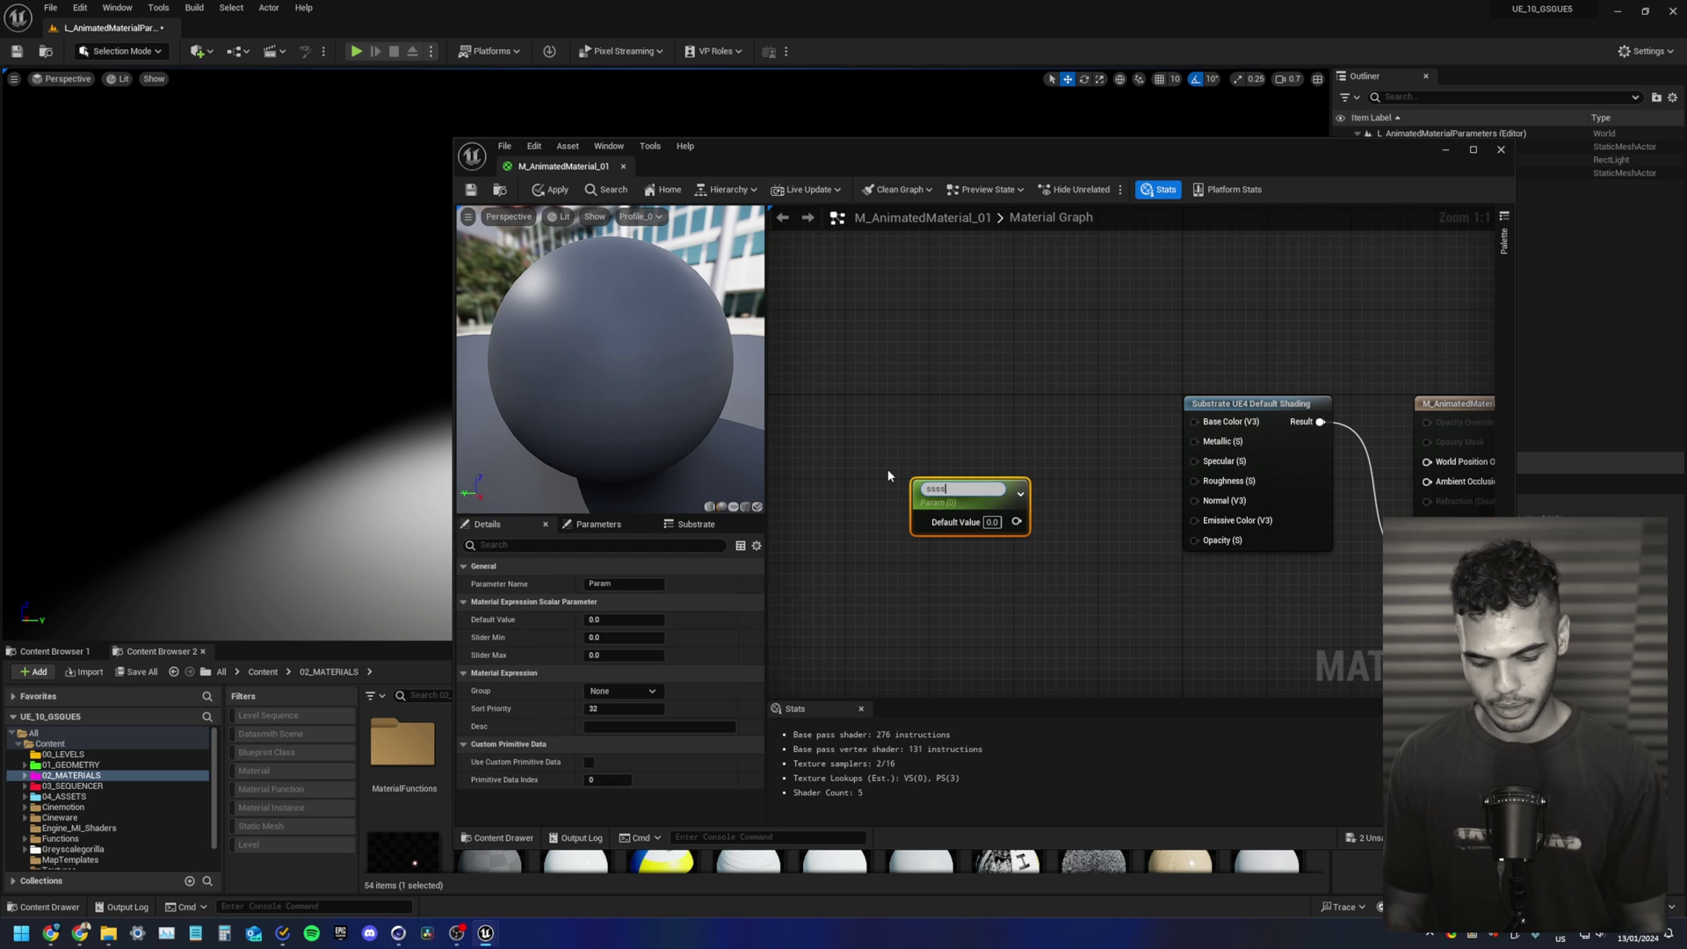
key(ctrl+a)
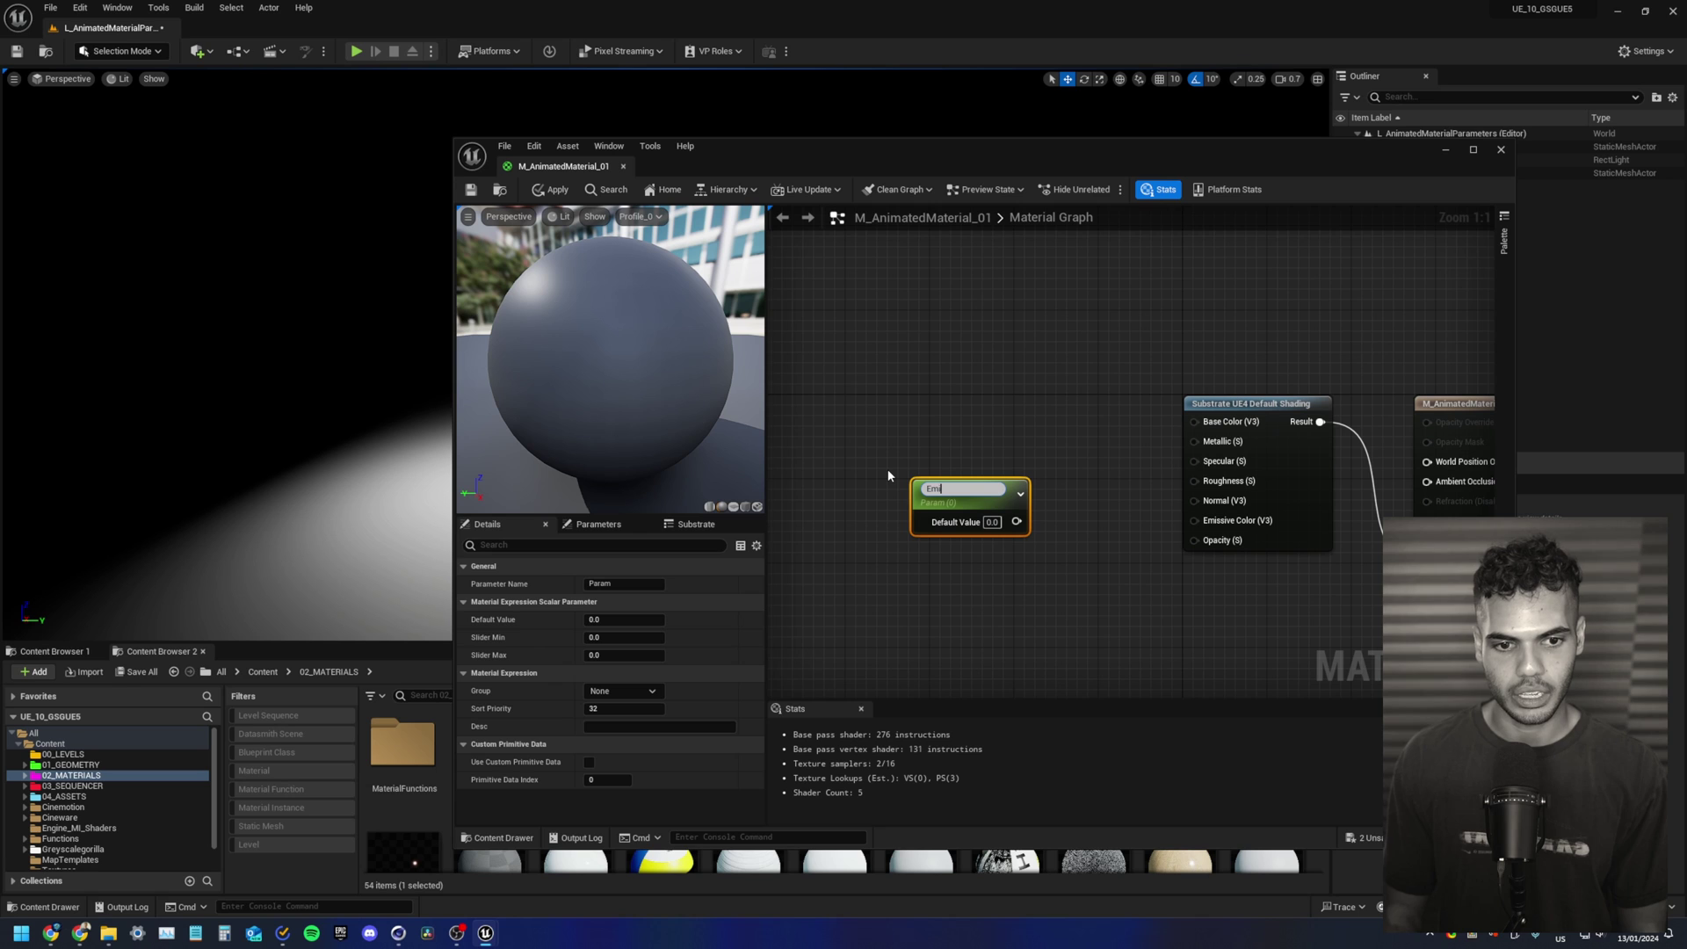
text(Emissive Intensity)
key(Return)
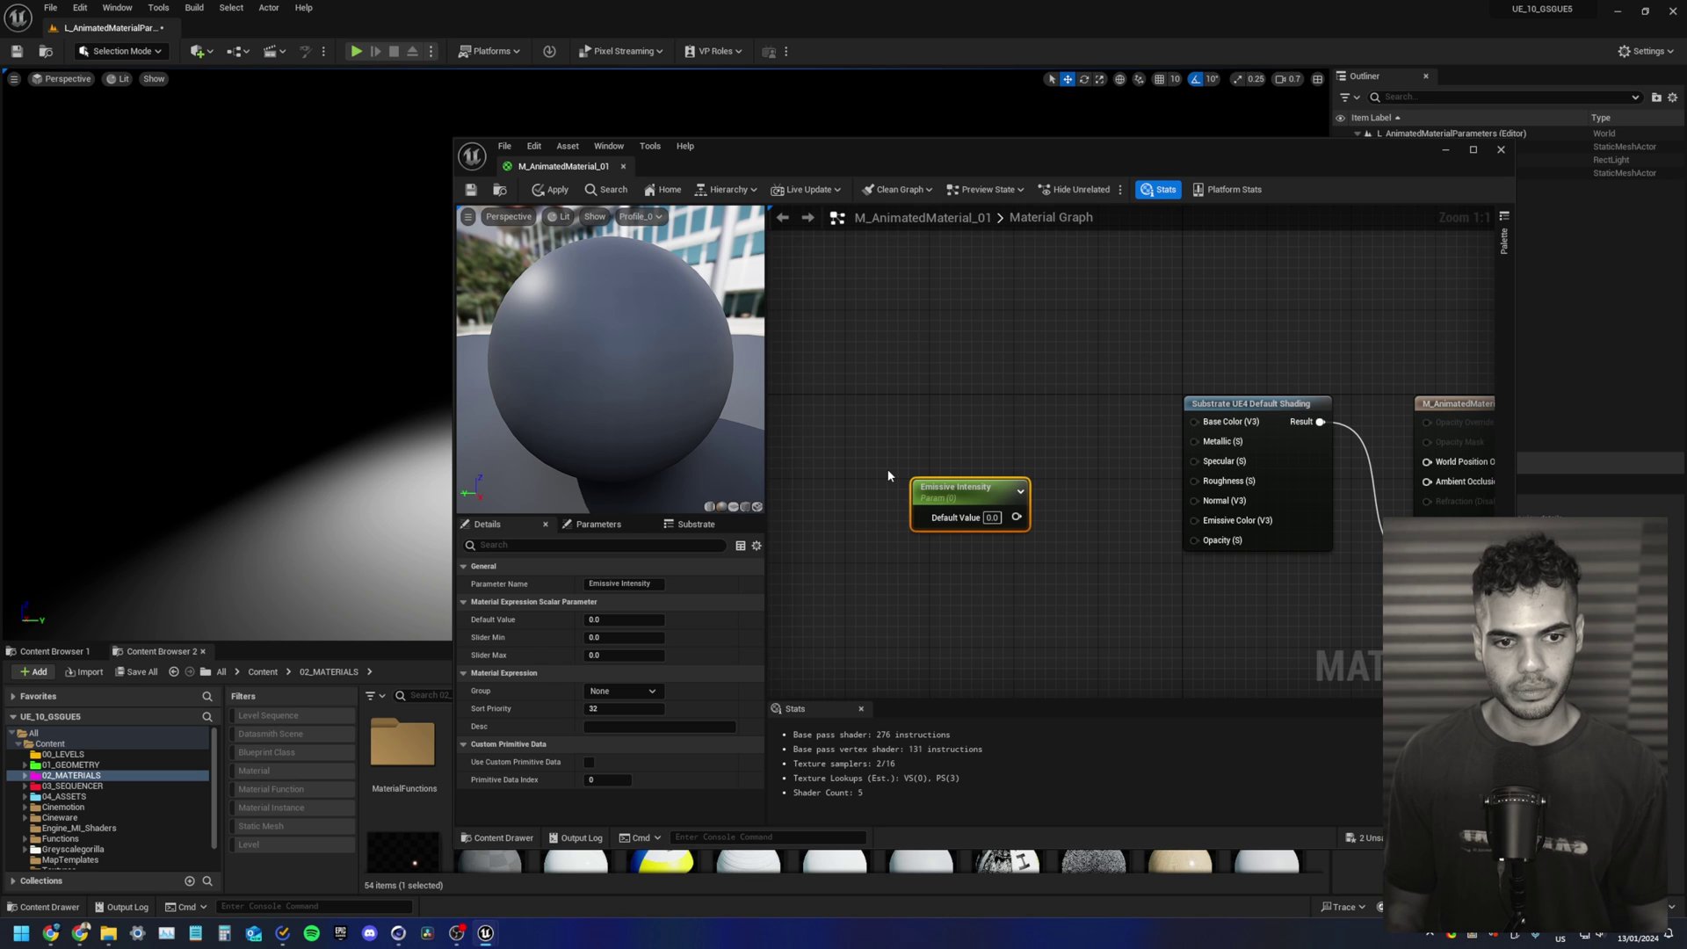
drag(917, 500, 978, 573)
click(858, 438)
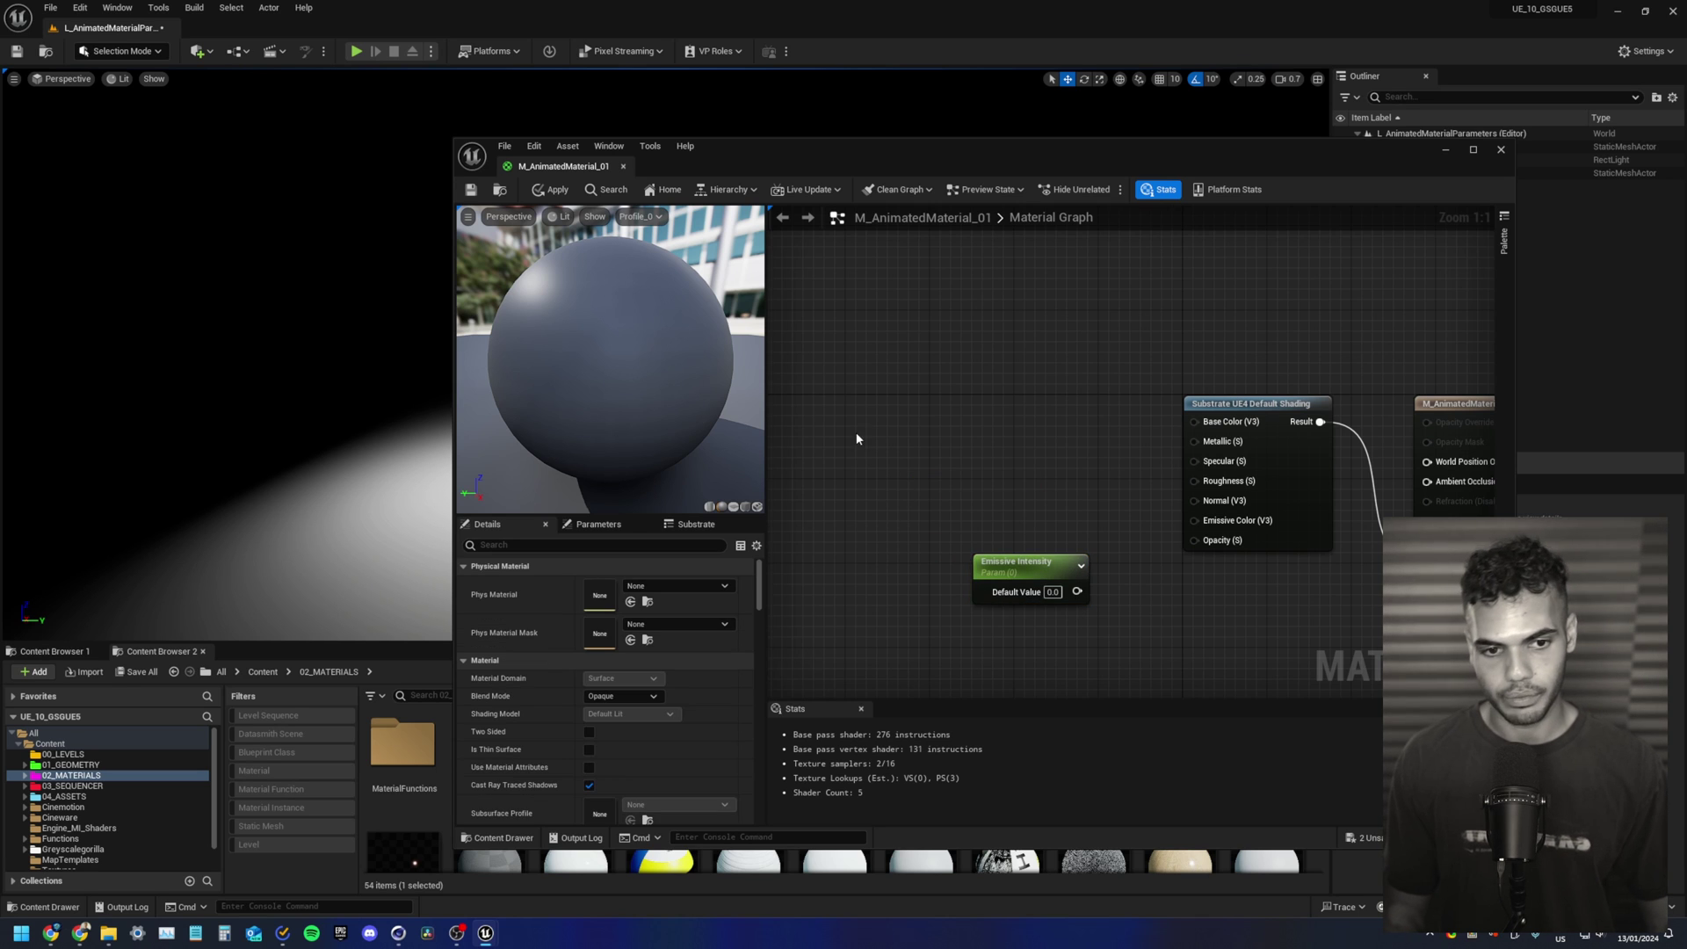
Step: Add a vector parameter named Colour to the material graph
click(896, 447)
text(vvvvv)
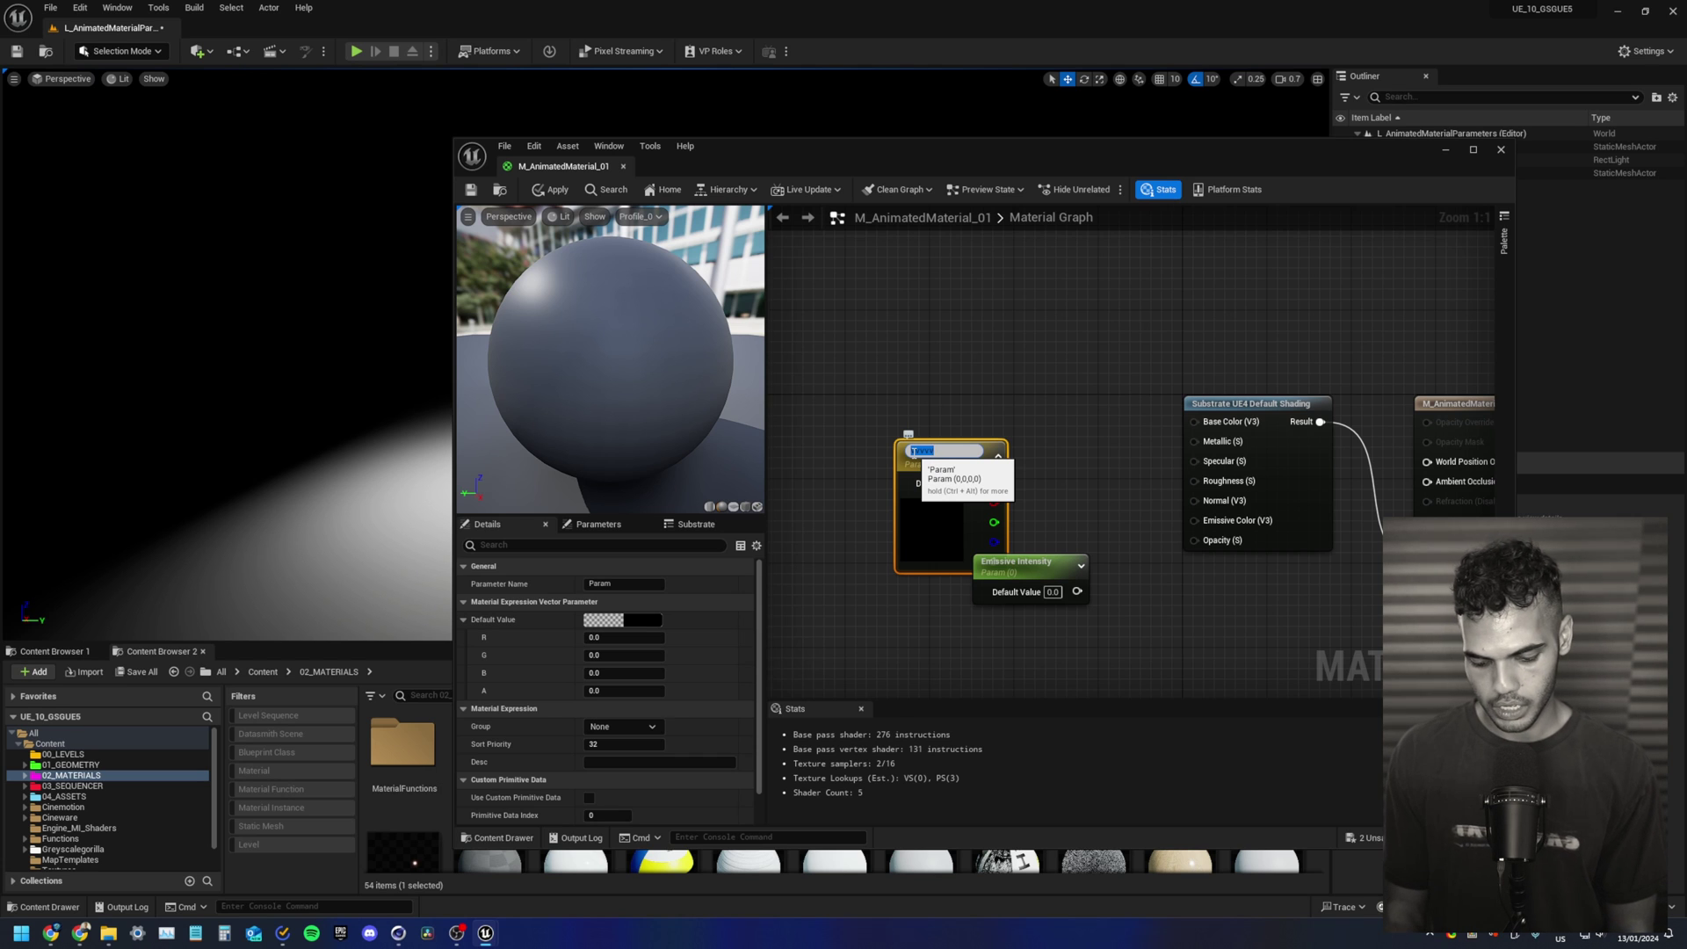
text(Colour)
key(Return)
Step: Set Colour's default to a light warm grey, about 0.734, 0.694, 0.656, and connect it to the shading node's Base Color
double_click(841, 427)
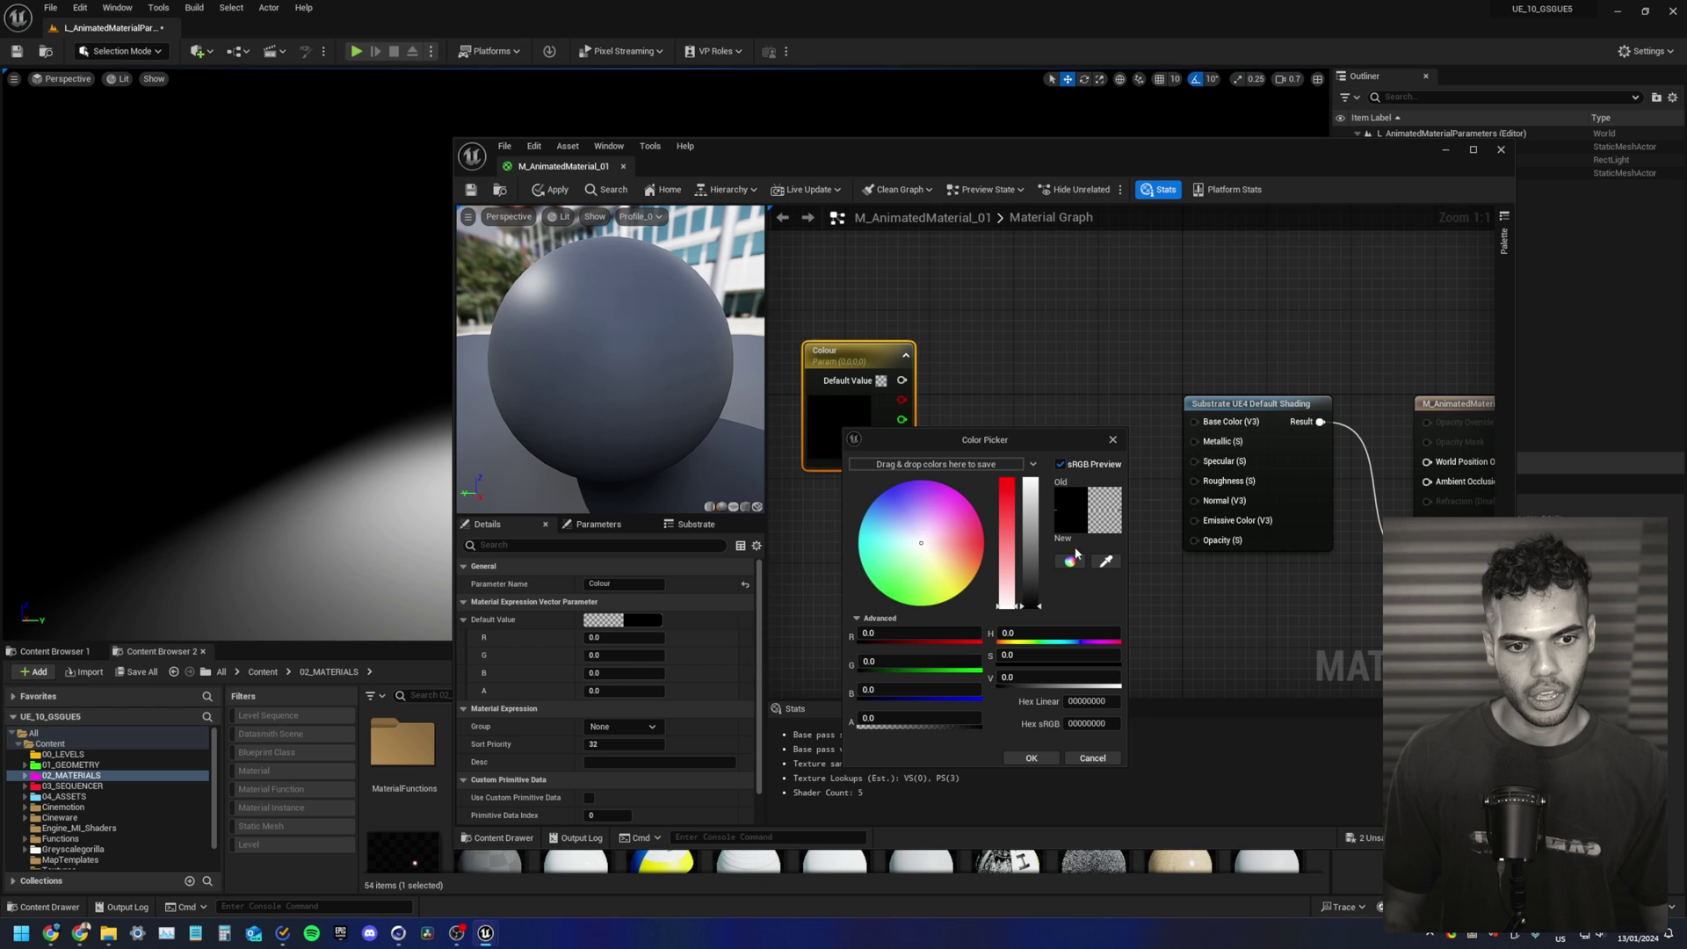
click(1031, 538)
click(927, 545)
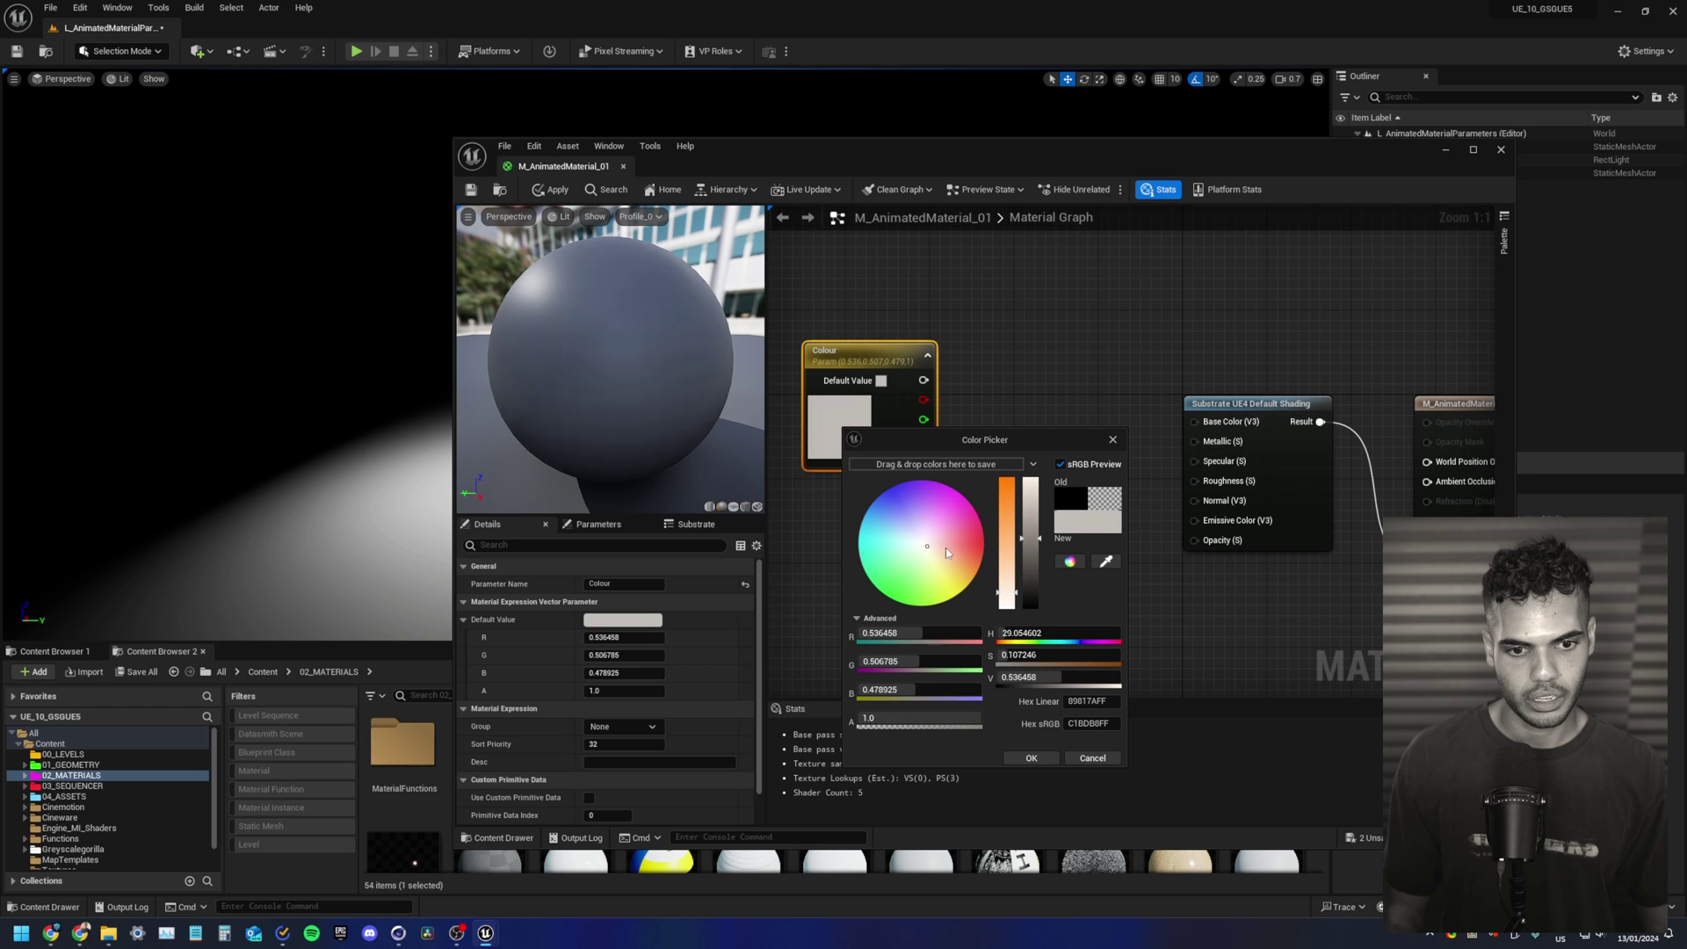
mouse_move(1030, 547)
mouse_down()
mouse_move(1024, 496)
mouse_move(1029, 515)
mouse_up()
click(1032, 759)
drag(924, 380, 1165, 430)
Step: Combine Colour and Emissive Intensity in a Multiply node and connect its result to the shading node's Emissive Color
drag(1035, 569, 833, 570)
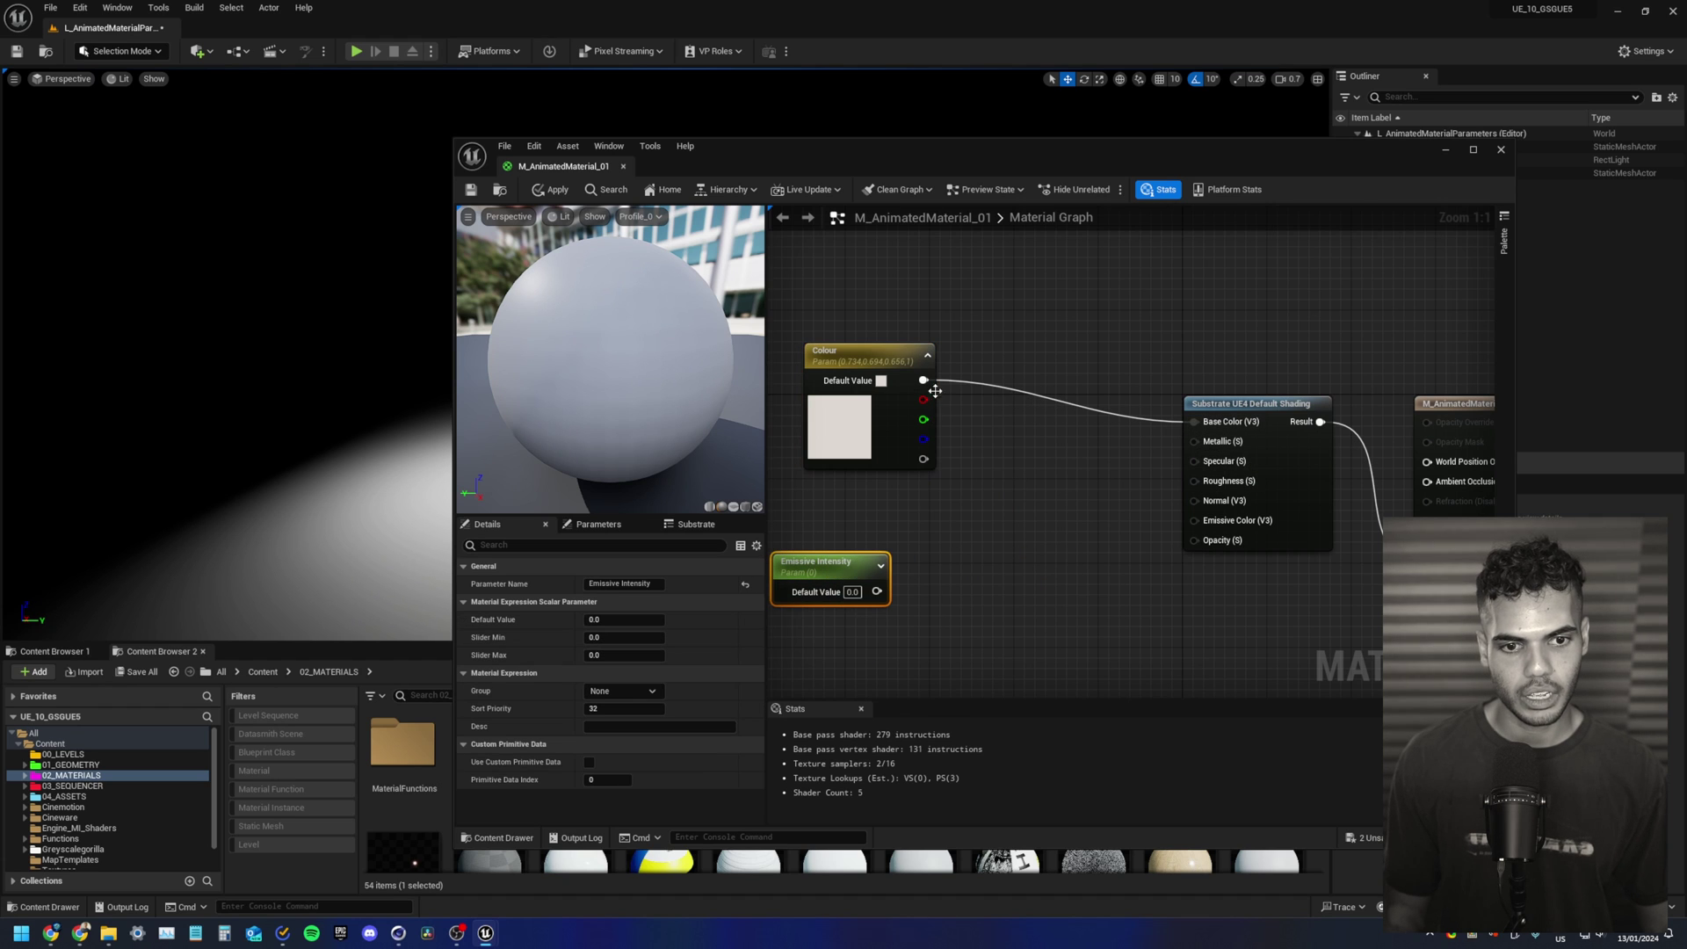
drag(924, 381, 1072, 517)
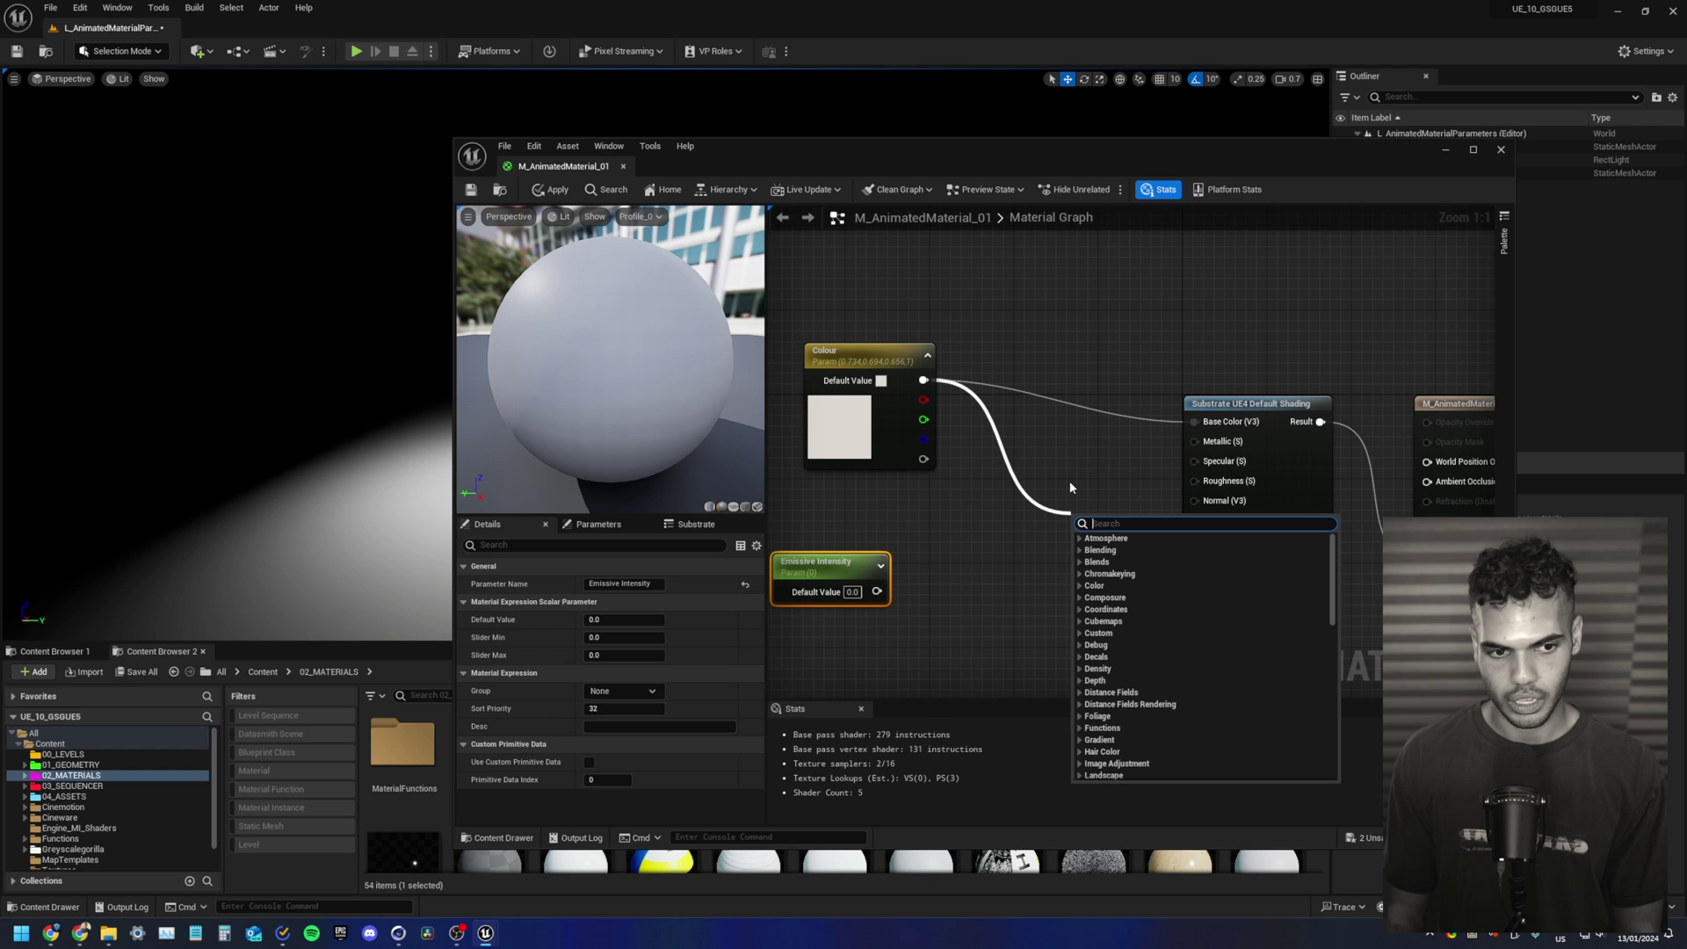
text(multi)
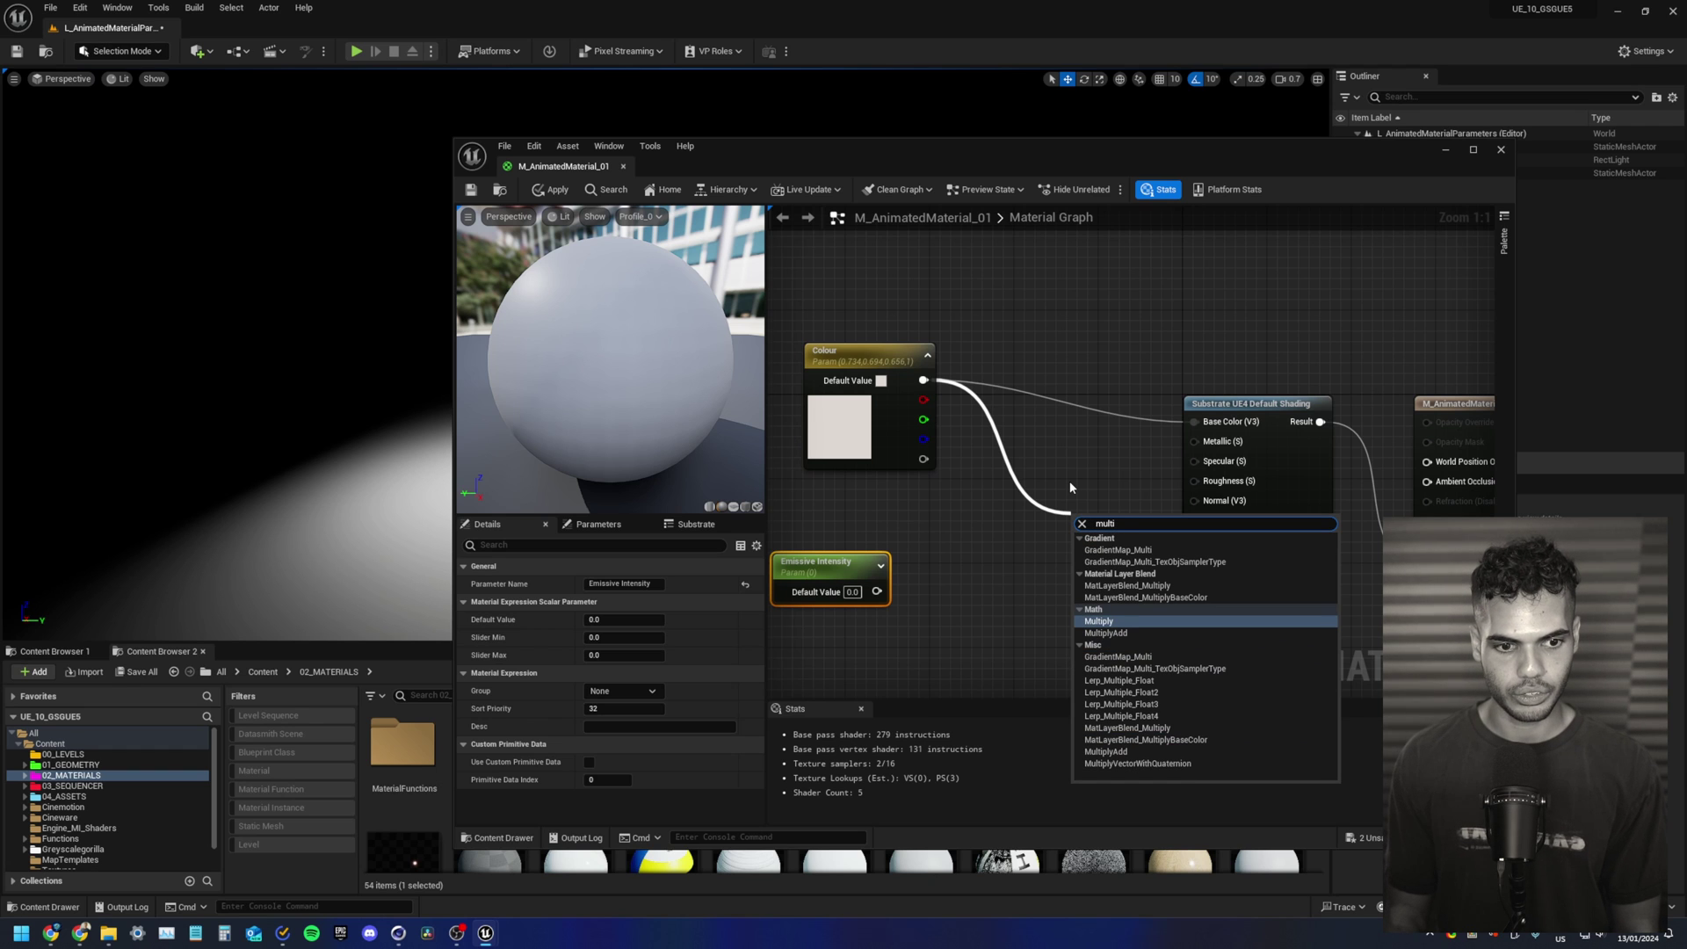
key(Return)
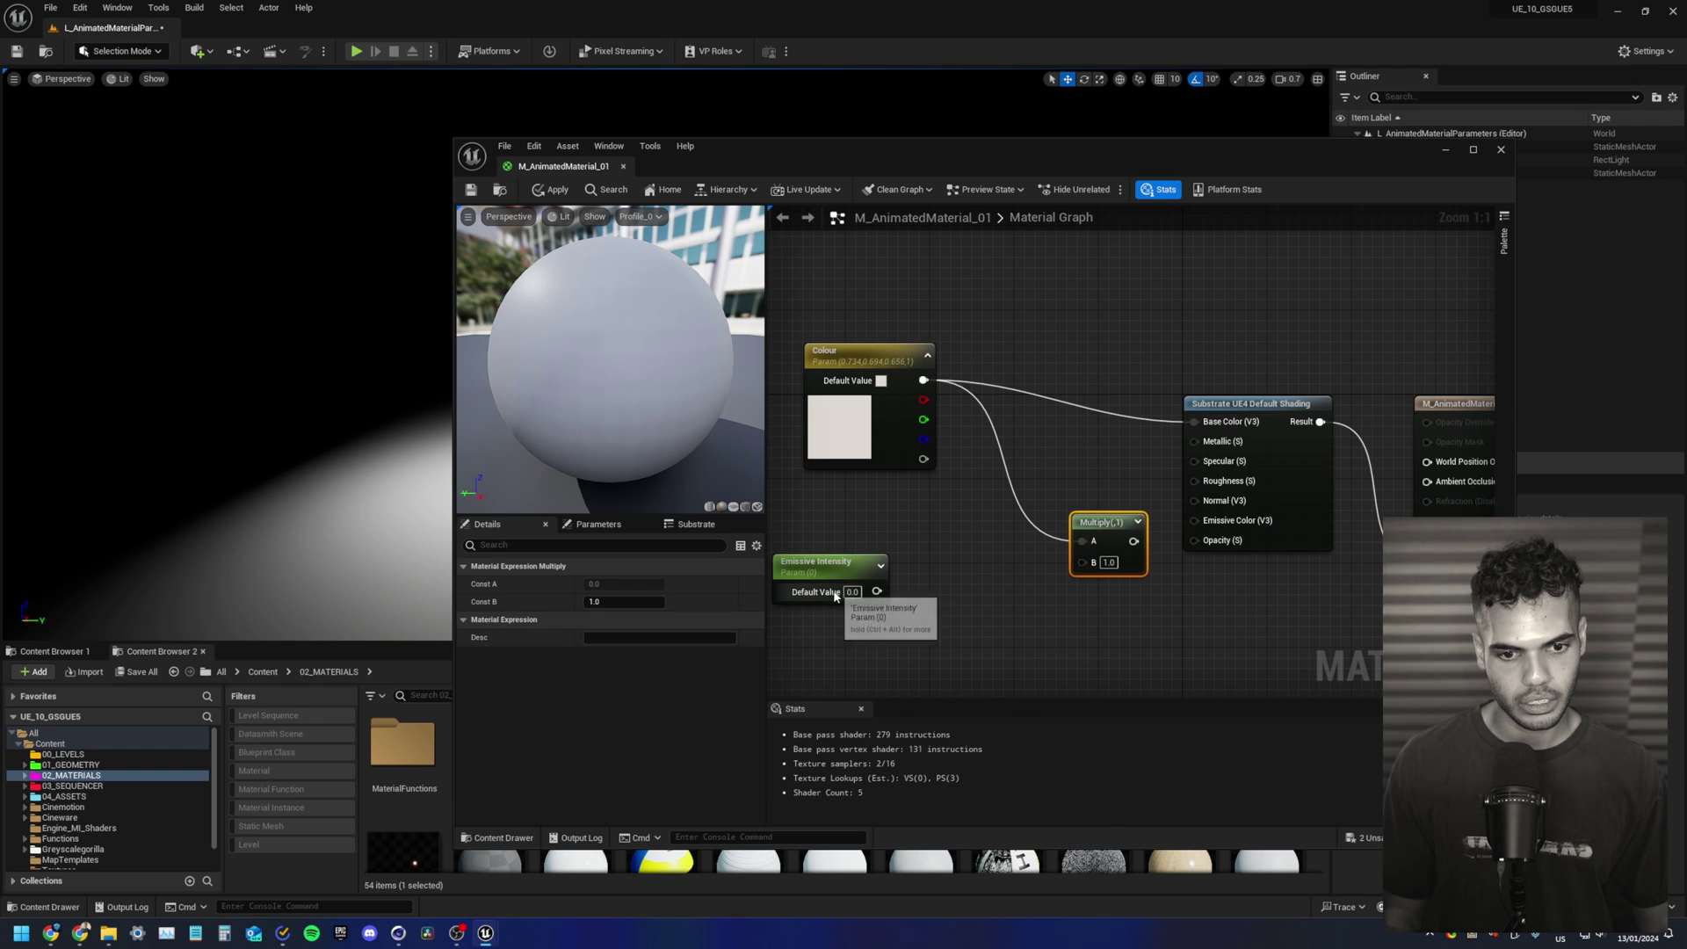
drag(876, 591, 1084, 563)
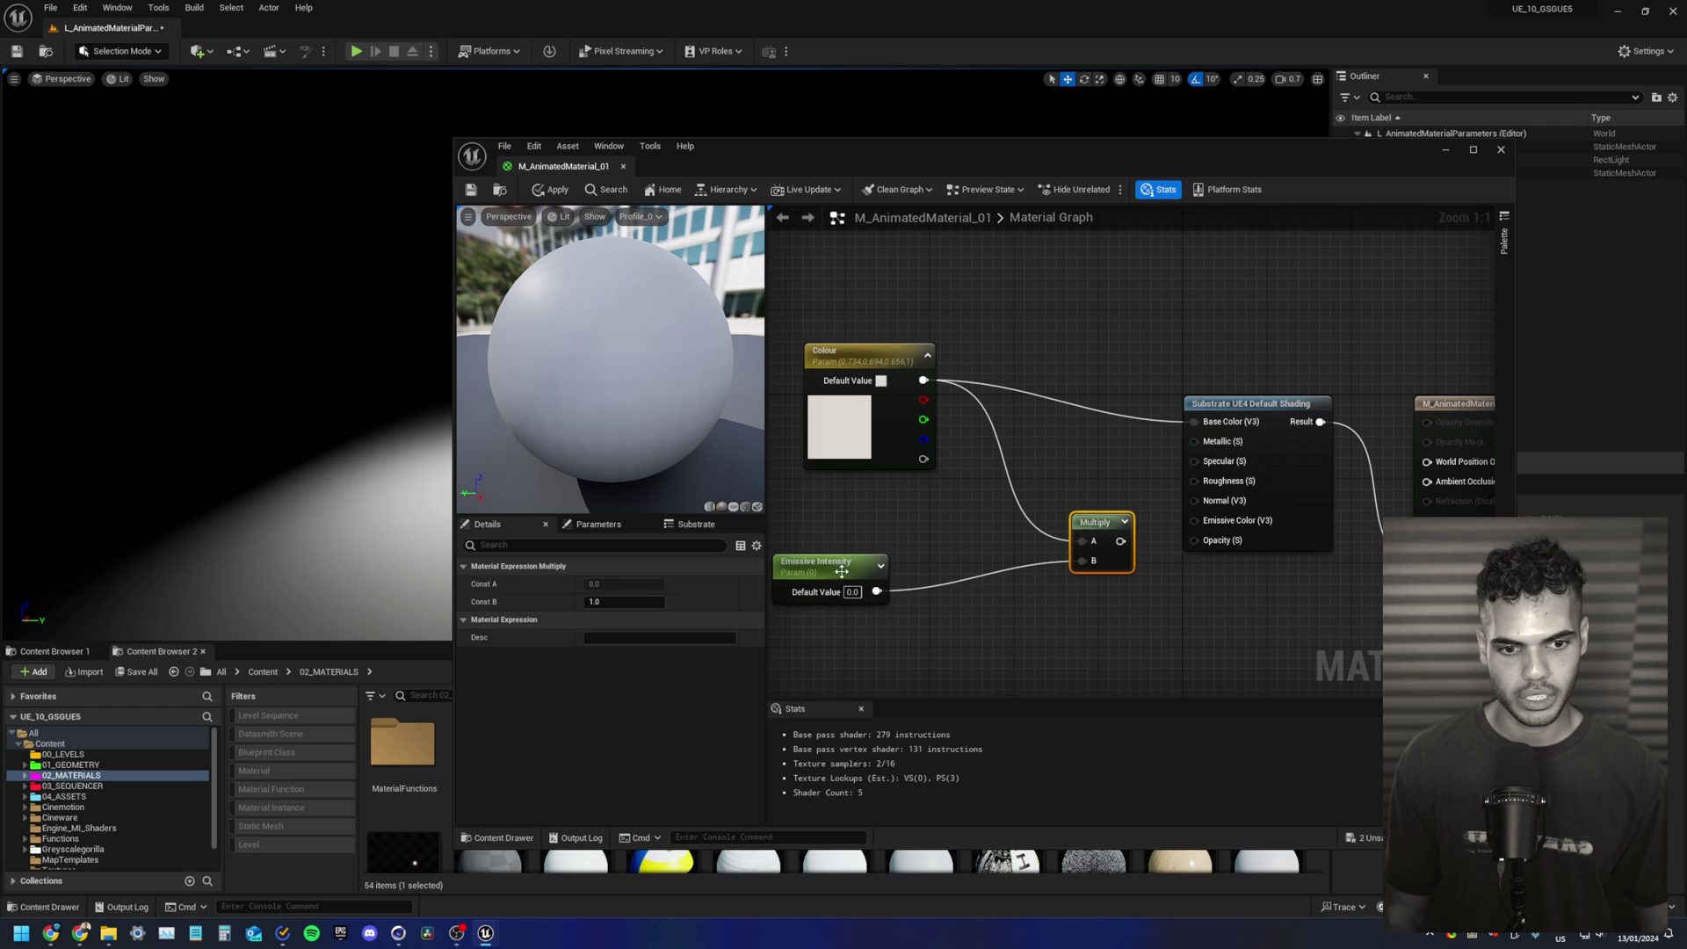
drag(848, 575, 859, 544)
drag(1124, 545, 1224, 523)
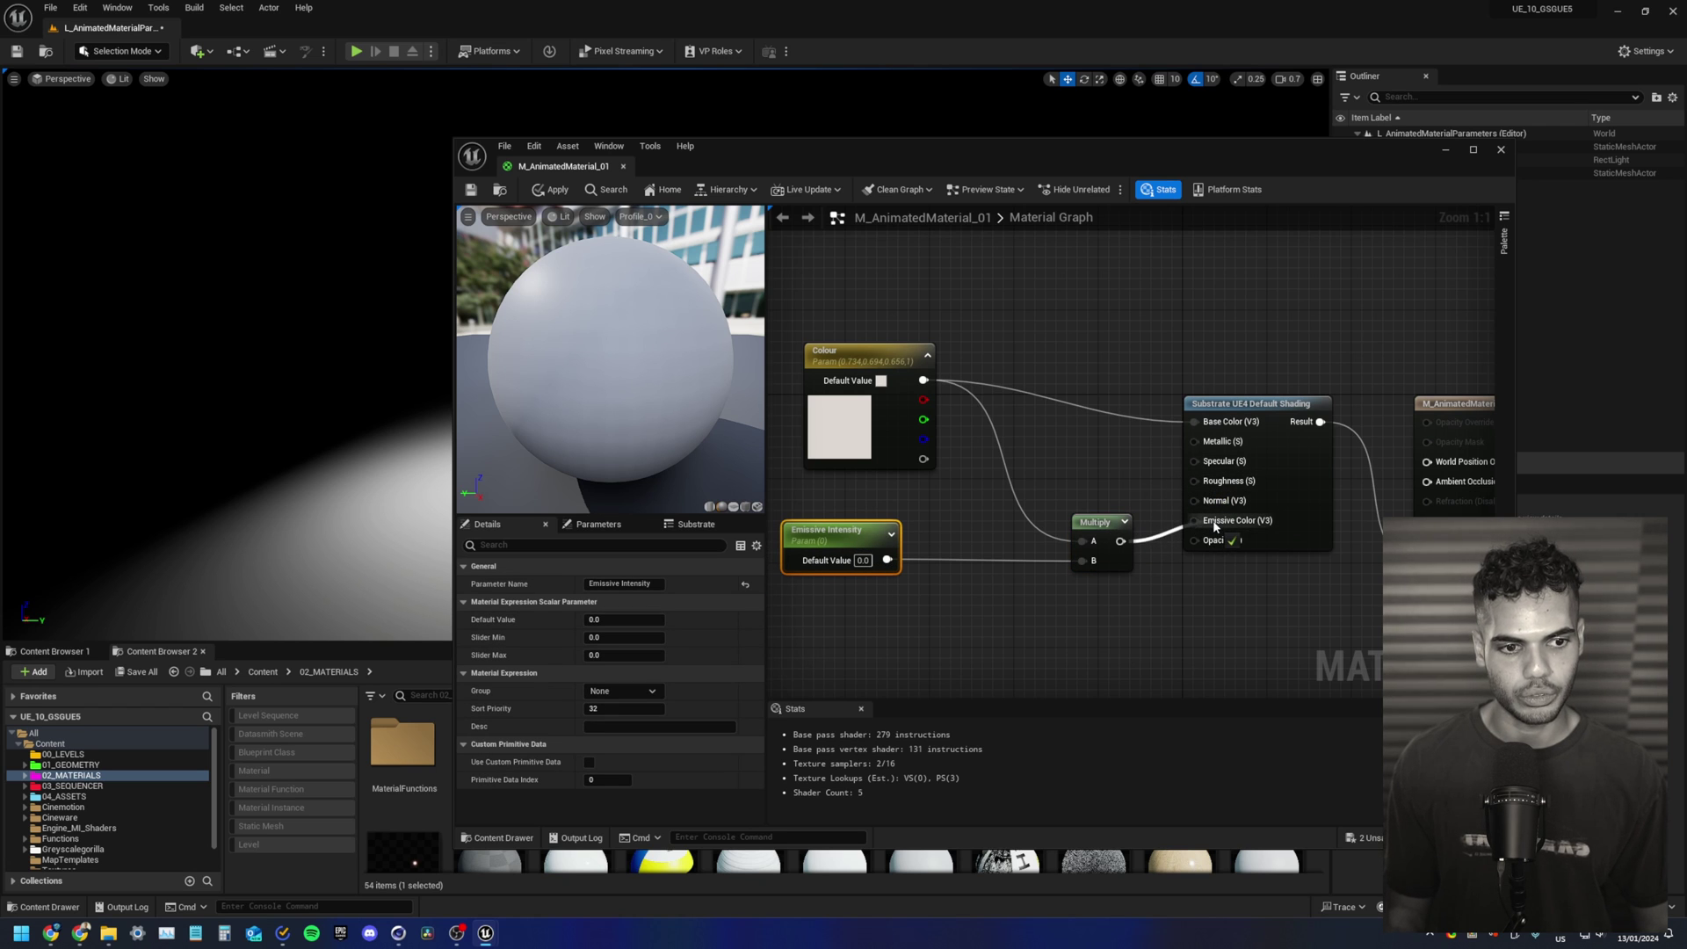
Step: Apply and save M_AnimatedMaterial_01, and shrink and move its editor window clear of the sphere in the level
click(552, 189)
click(471, 190)
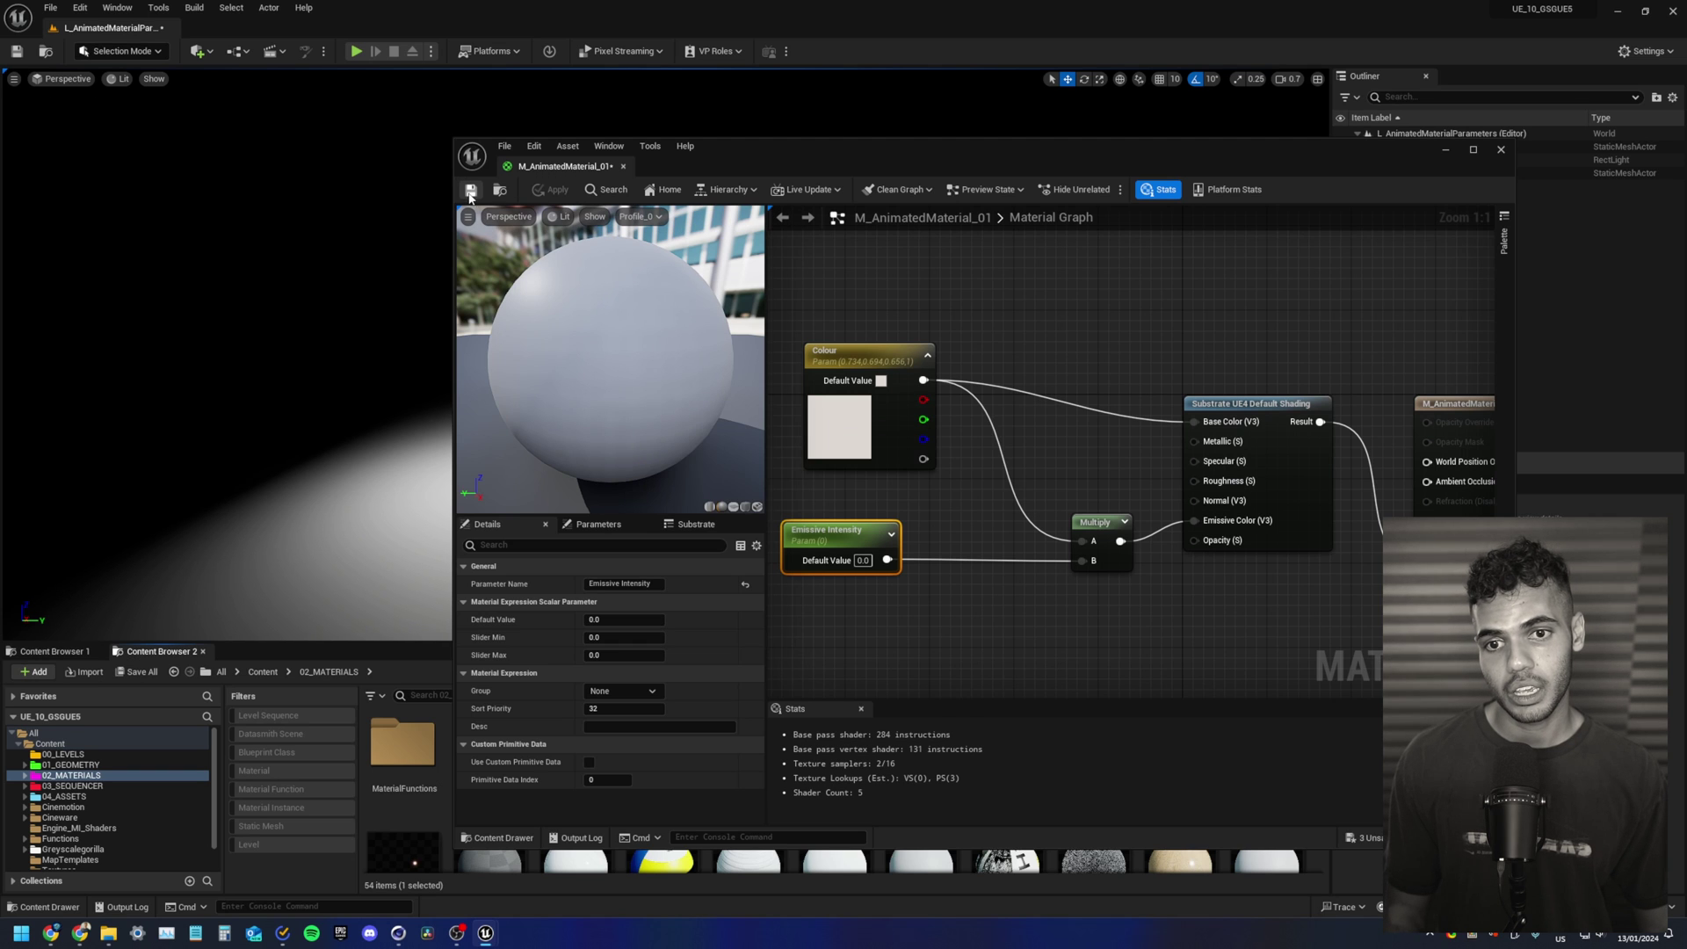
drag(454, 139, 743, 248)
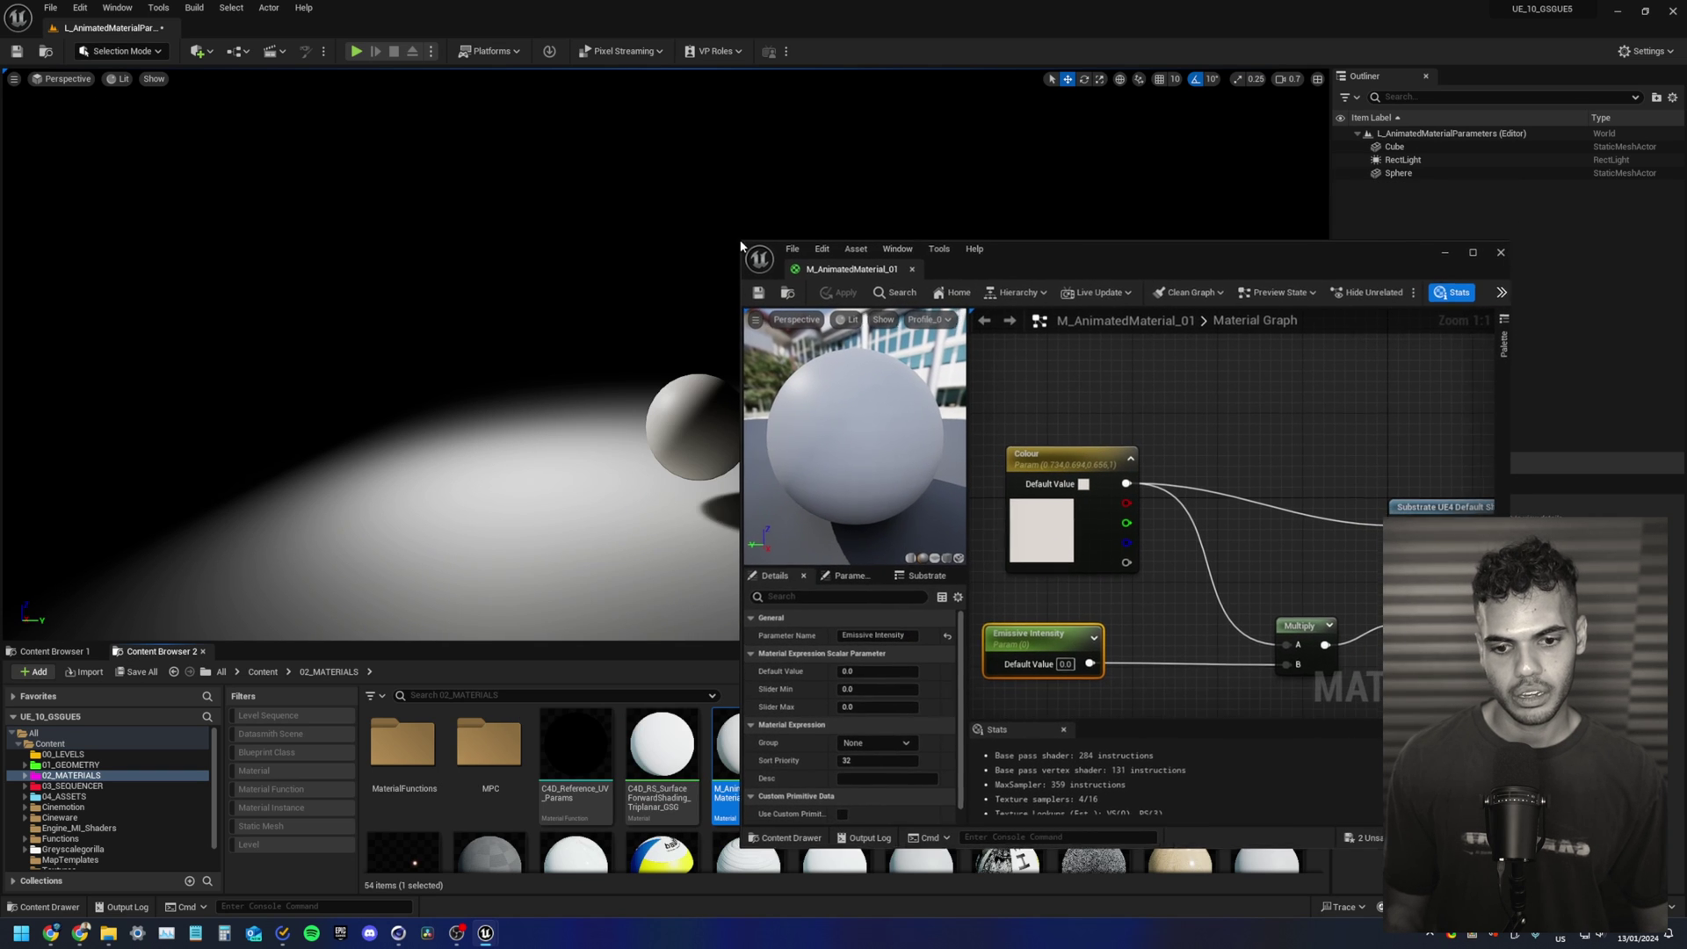
drag(1166, 261, 1322, 105)
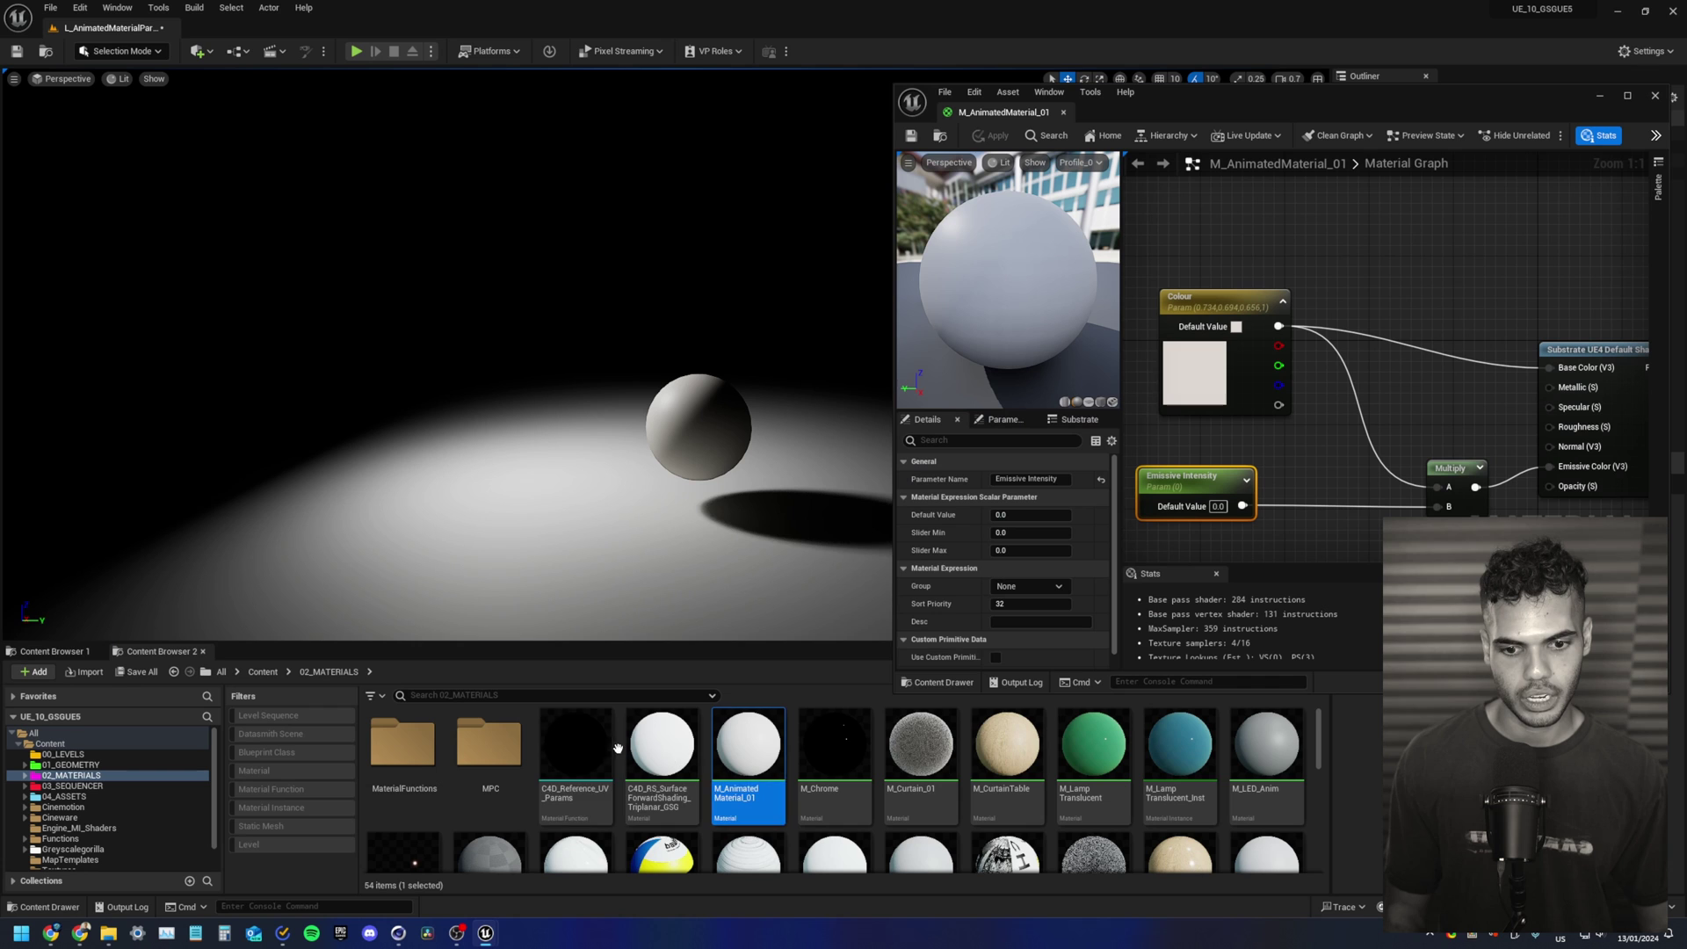
Step: Filter the 02_MATERIALS assets by "anima" and open MI_AnimatedMaterial_01
click(619, 695)
text(anima)
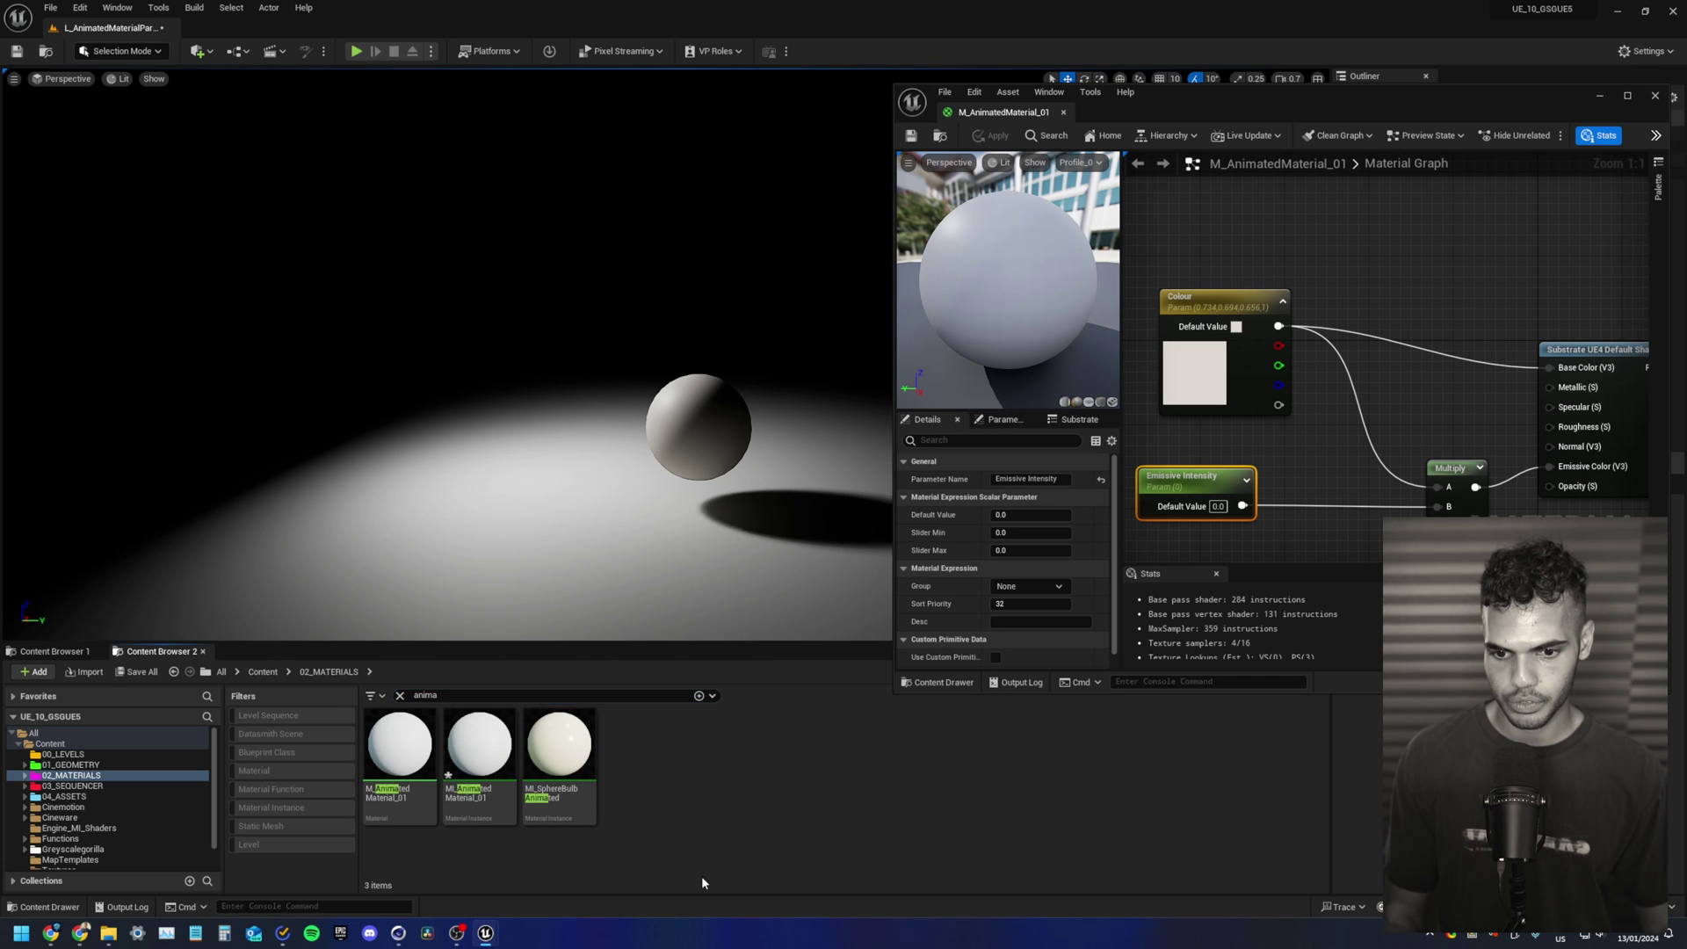
double_click(490, 807)
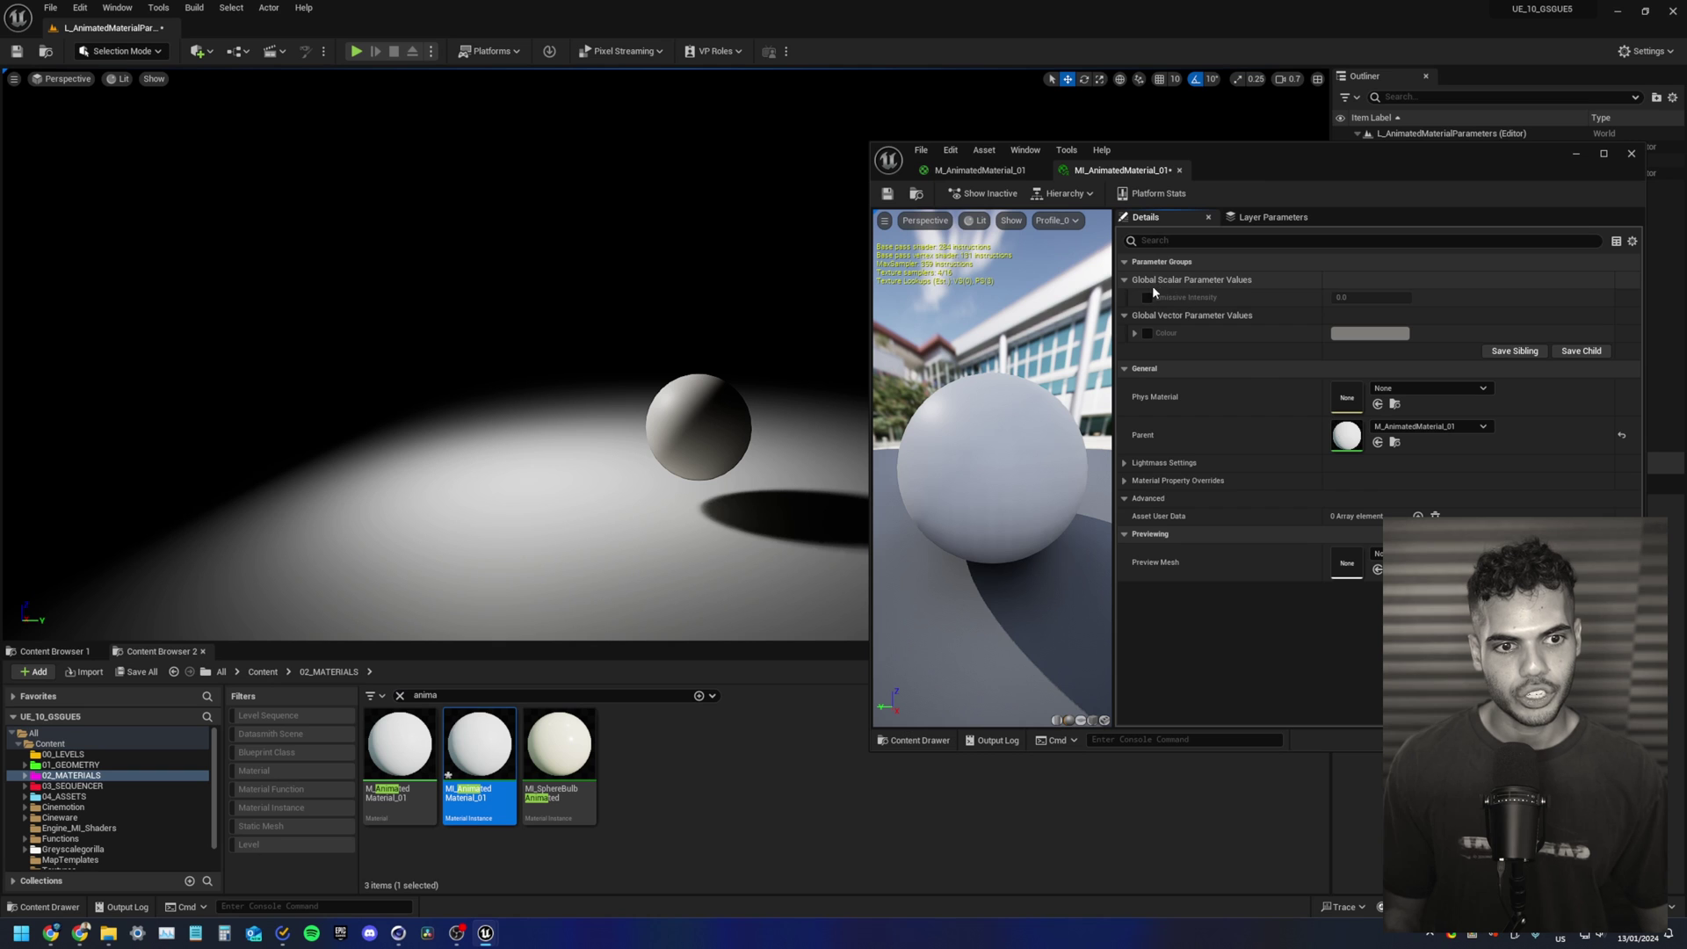
Step: Enable the instance's Emissive Intensity override, try it at about 0.6, and reset it to the default value
click(1148, 297)
drag(1358, 301, 1428, 302)
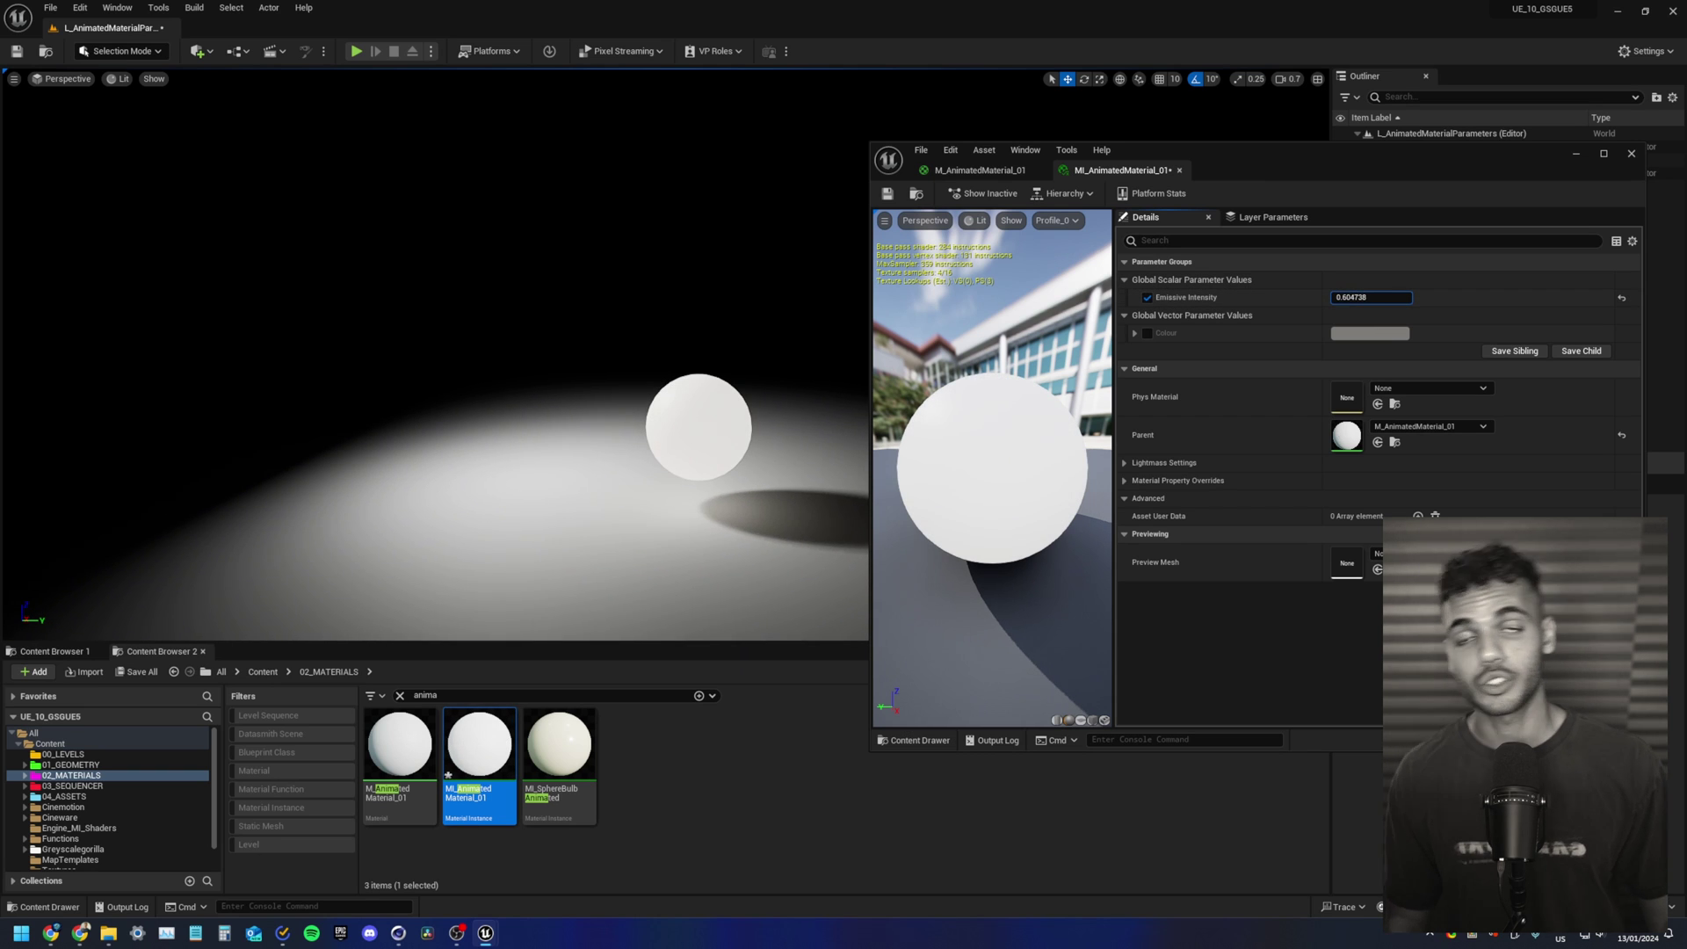
click(1623, 297)
Step: Check the Emissive Intensity node in the parent material, and raise that parameter to about 1.21 in MI_AnimatedMaterial_01
click(978, 170)
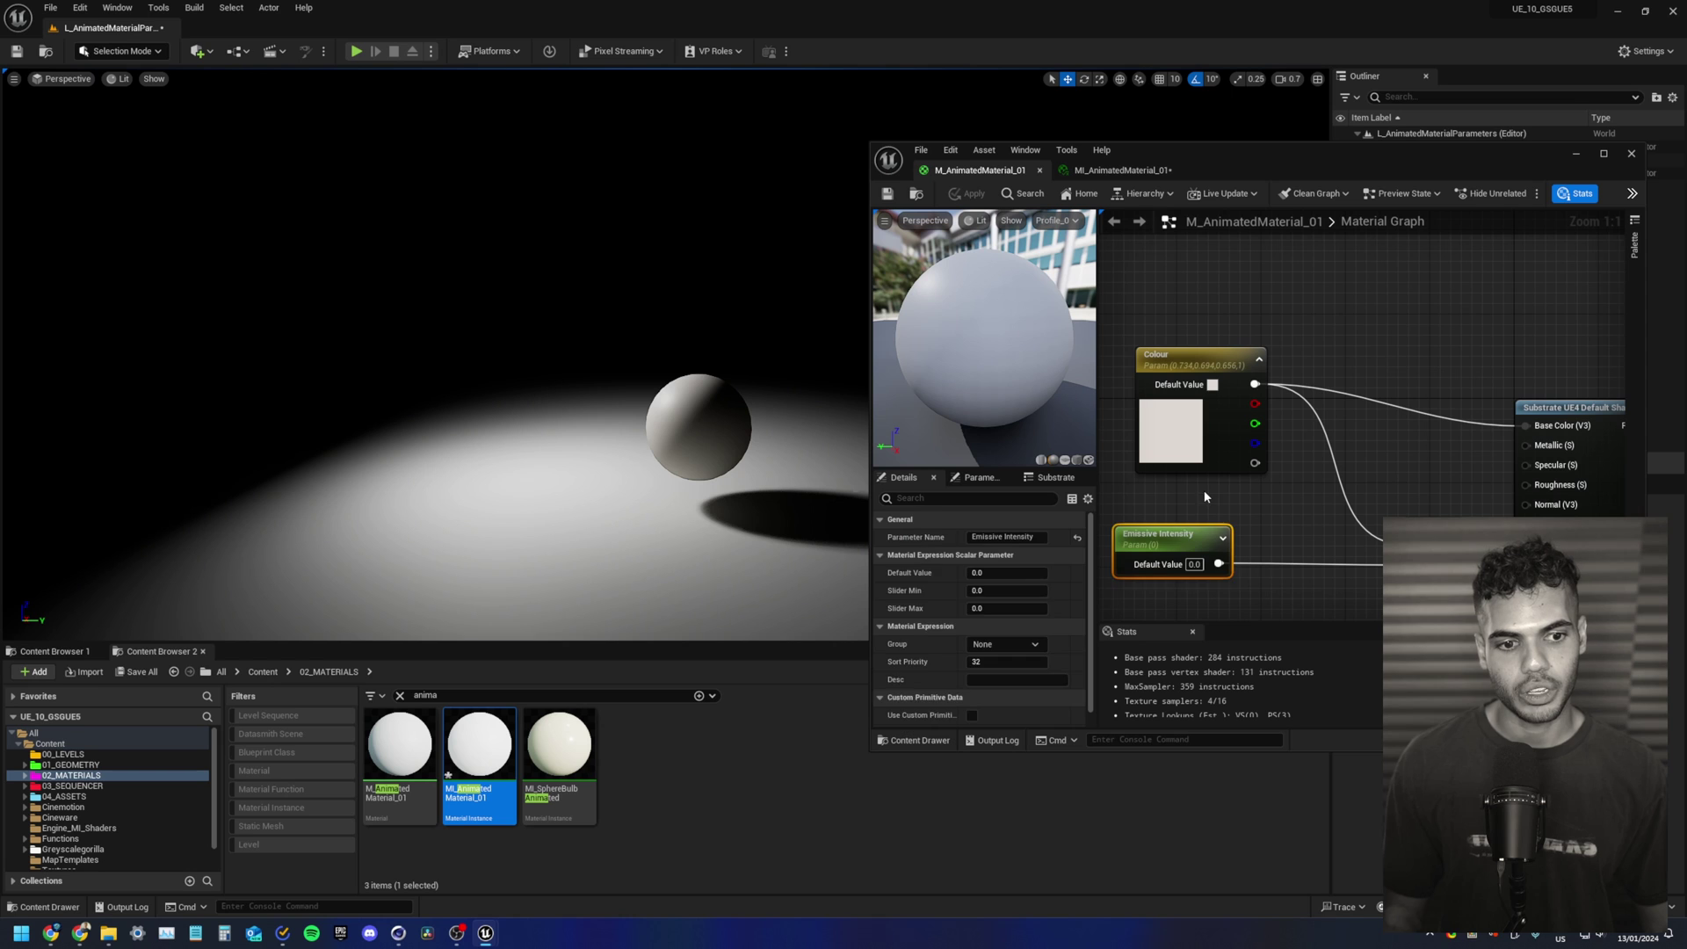
click(1167, 539)
click(1190, 513)
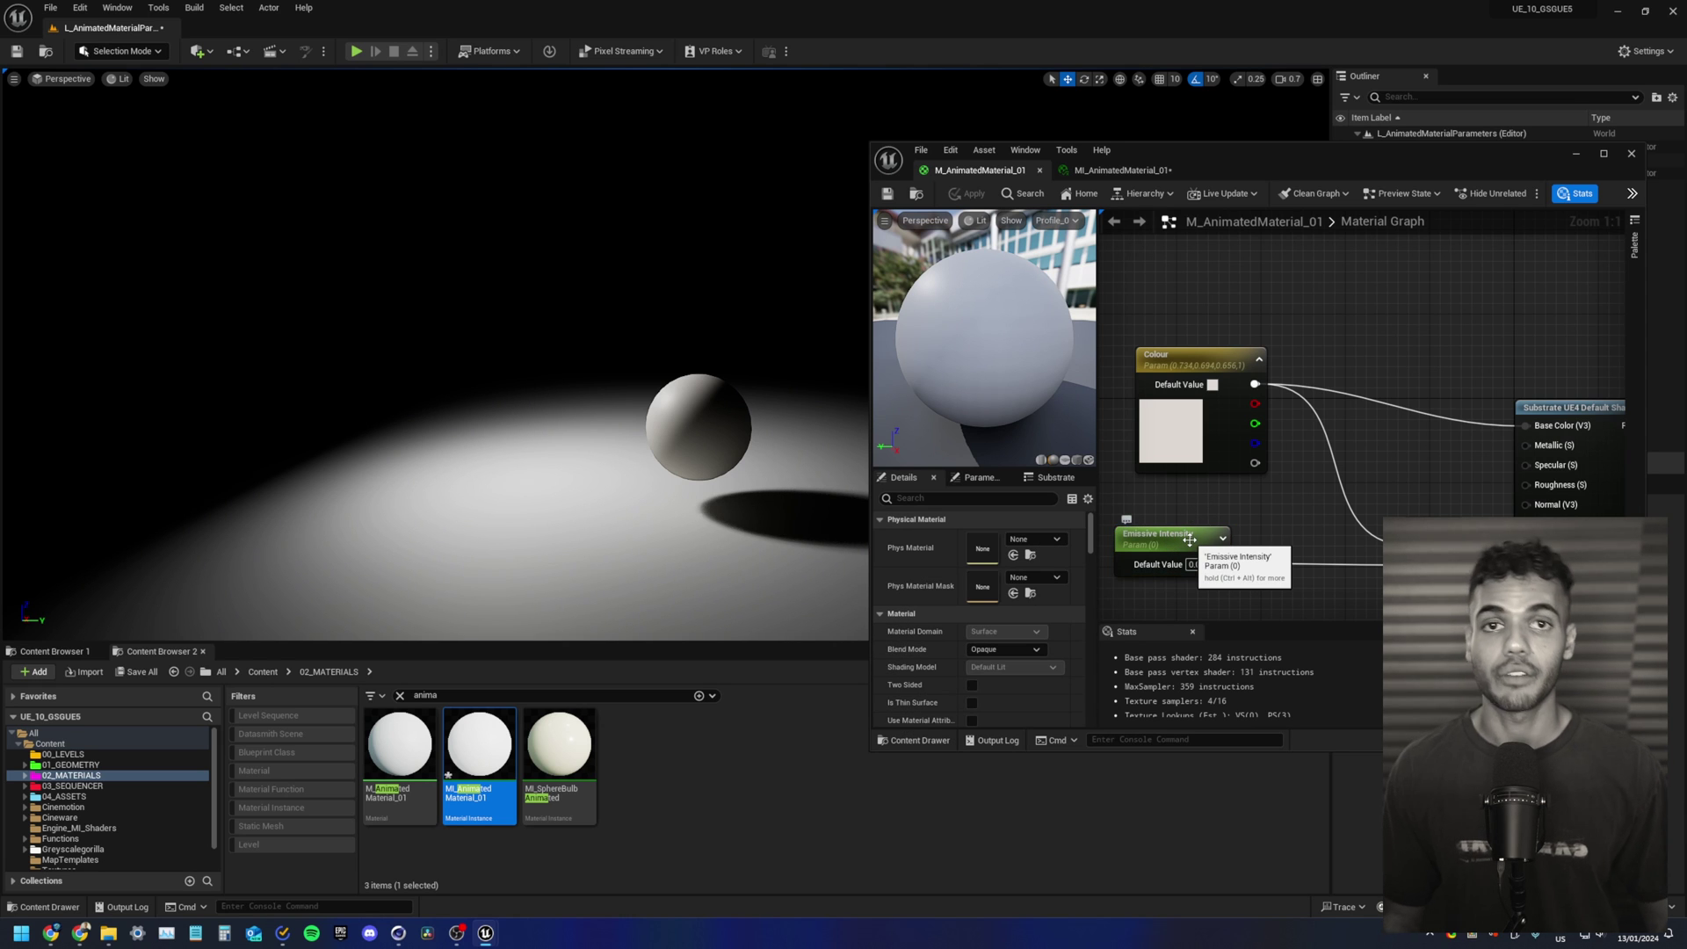
click(1118, 170)
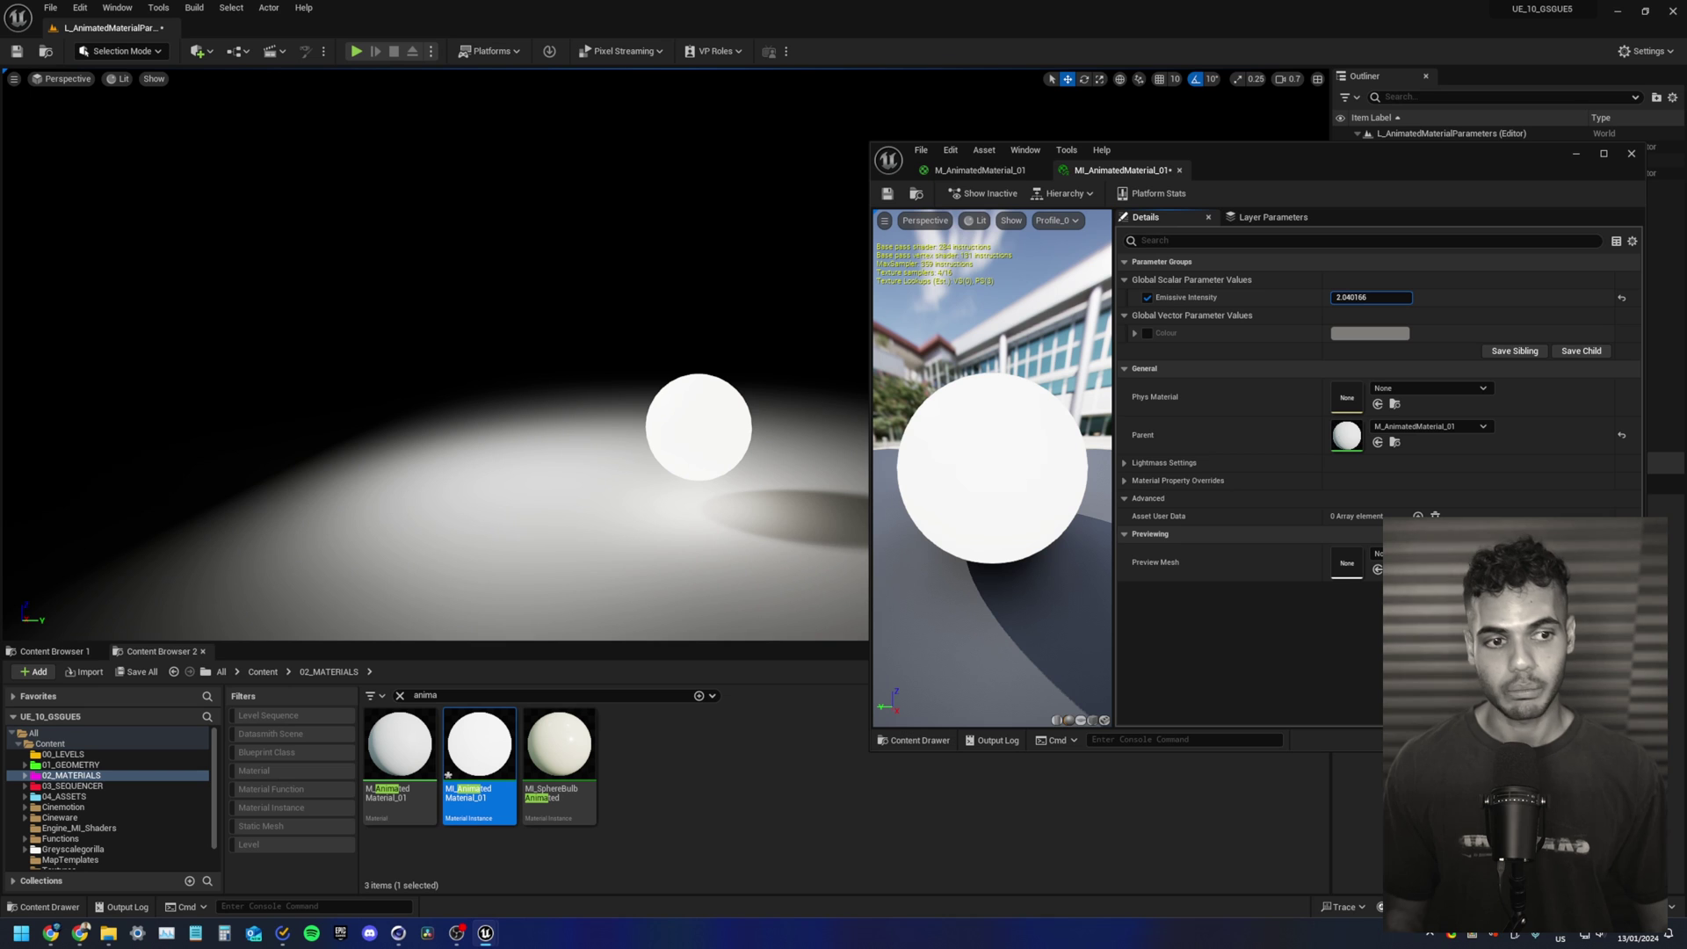
mouse_move(1371, 298)
mouse_down()
mouse_move(1339, 297)
mouse_move(1371, 297)
mouse_up()
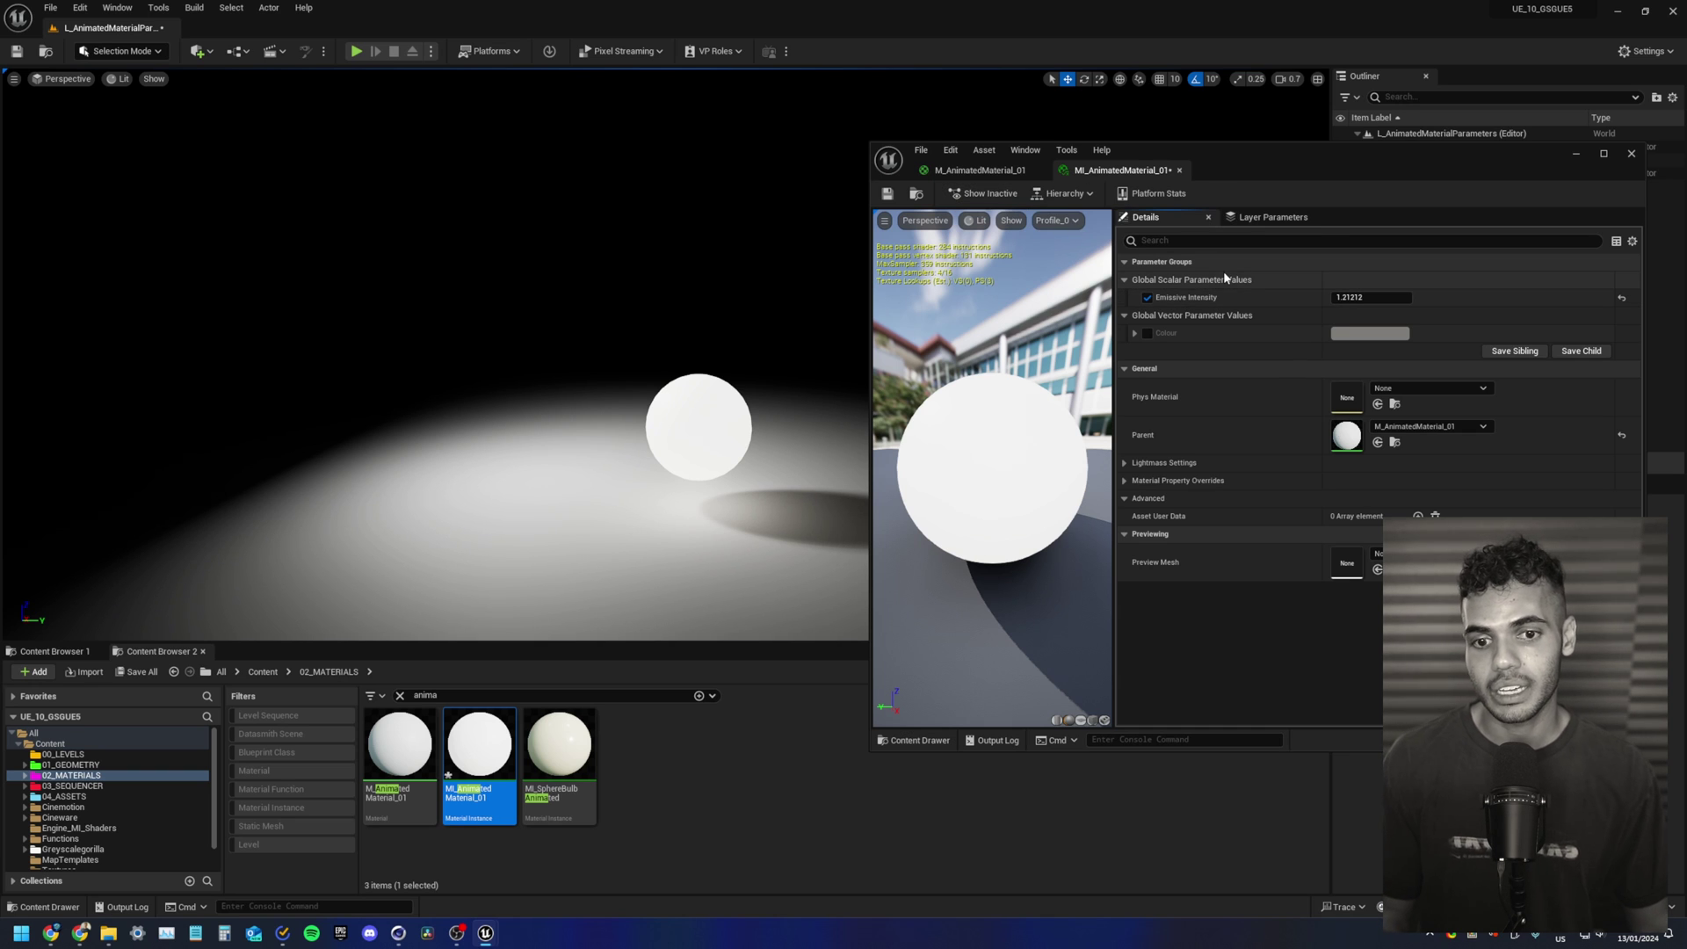
Step: Clear the asset filter and open the MPC folder inside 02_MATERIALS
click(400, 695)
click(472, 785)
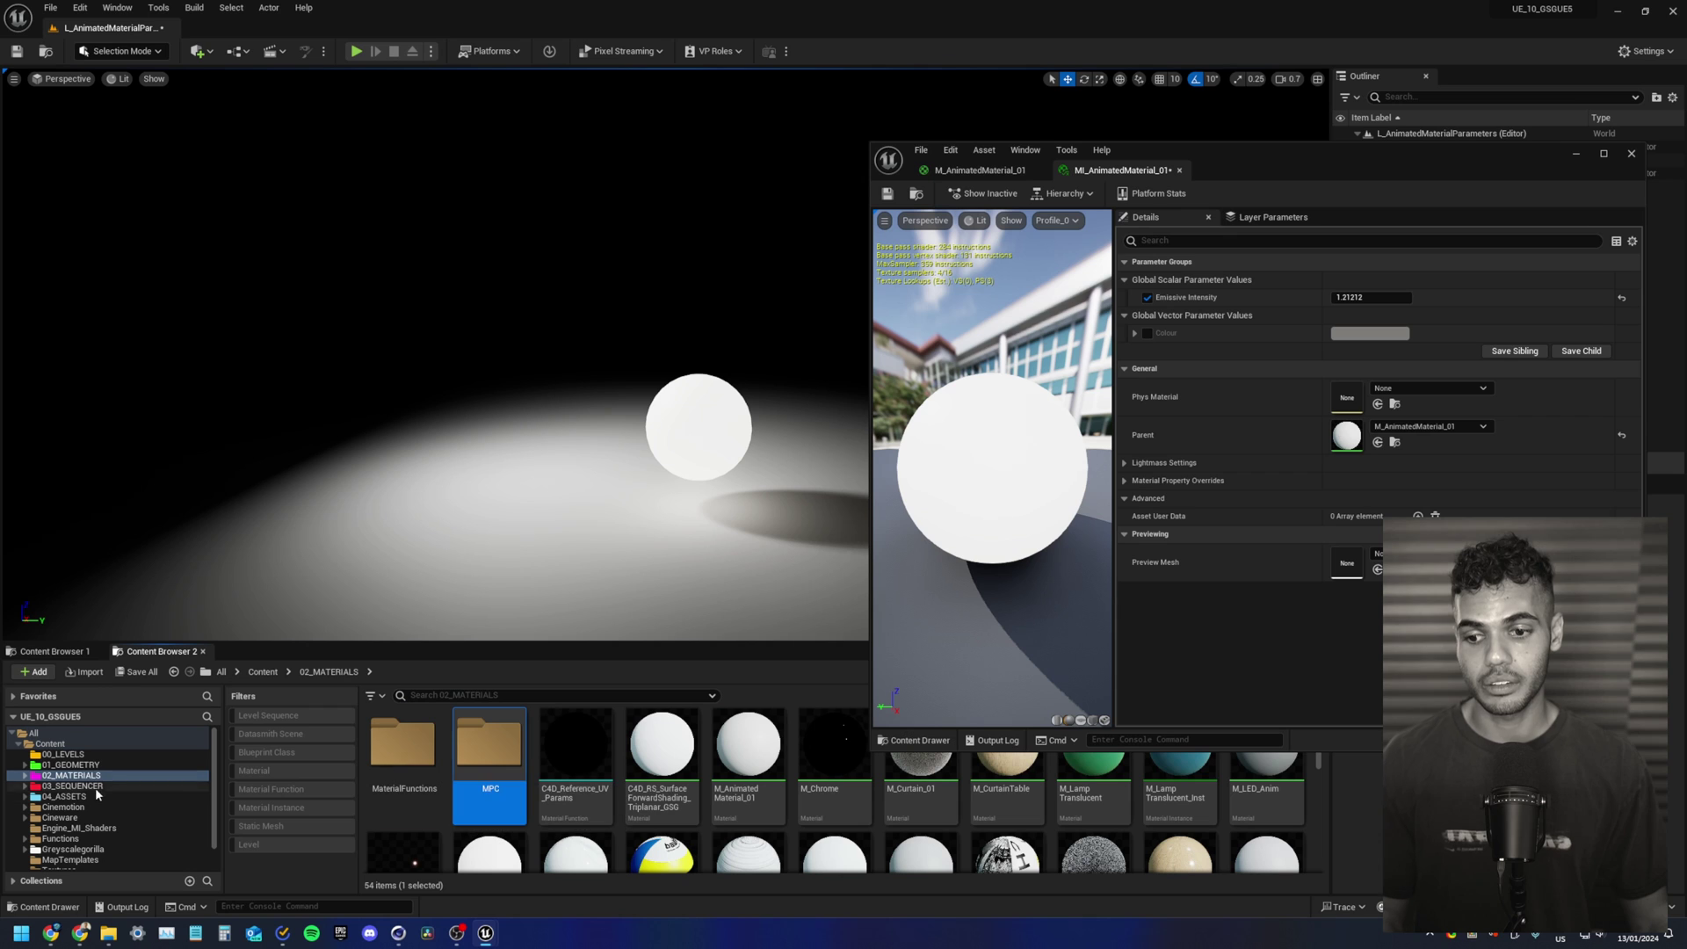
double_click(496, 804)
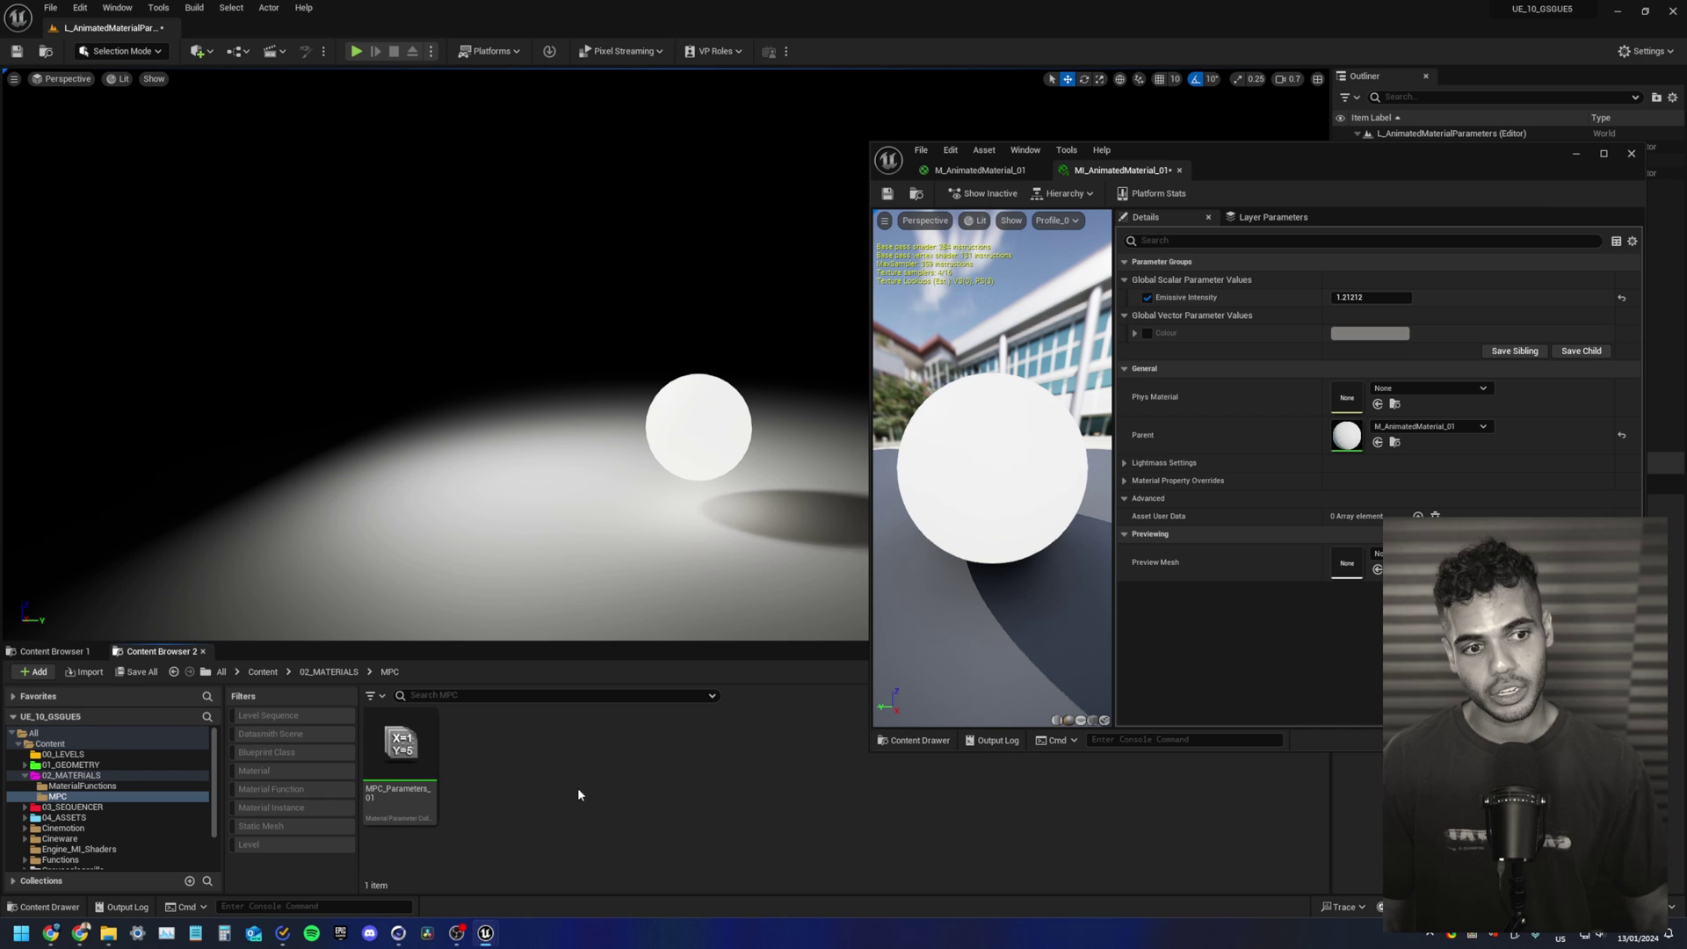
Step: Minimize the material editor and create a Material Parameter Collection named MPC_Parameters_02 in the MPC folder
click(1575, 154)
right_click(517, 756)
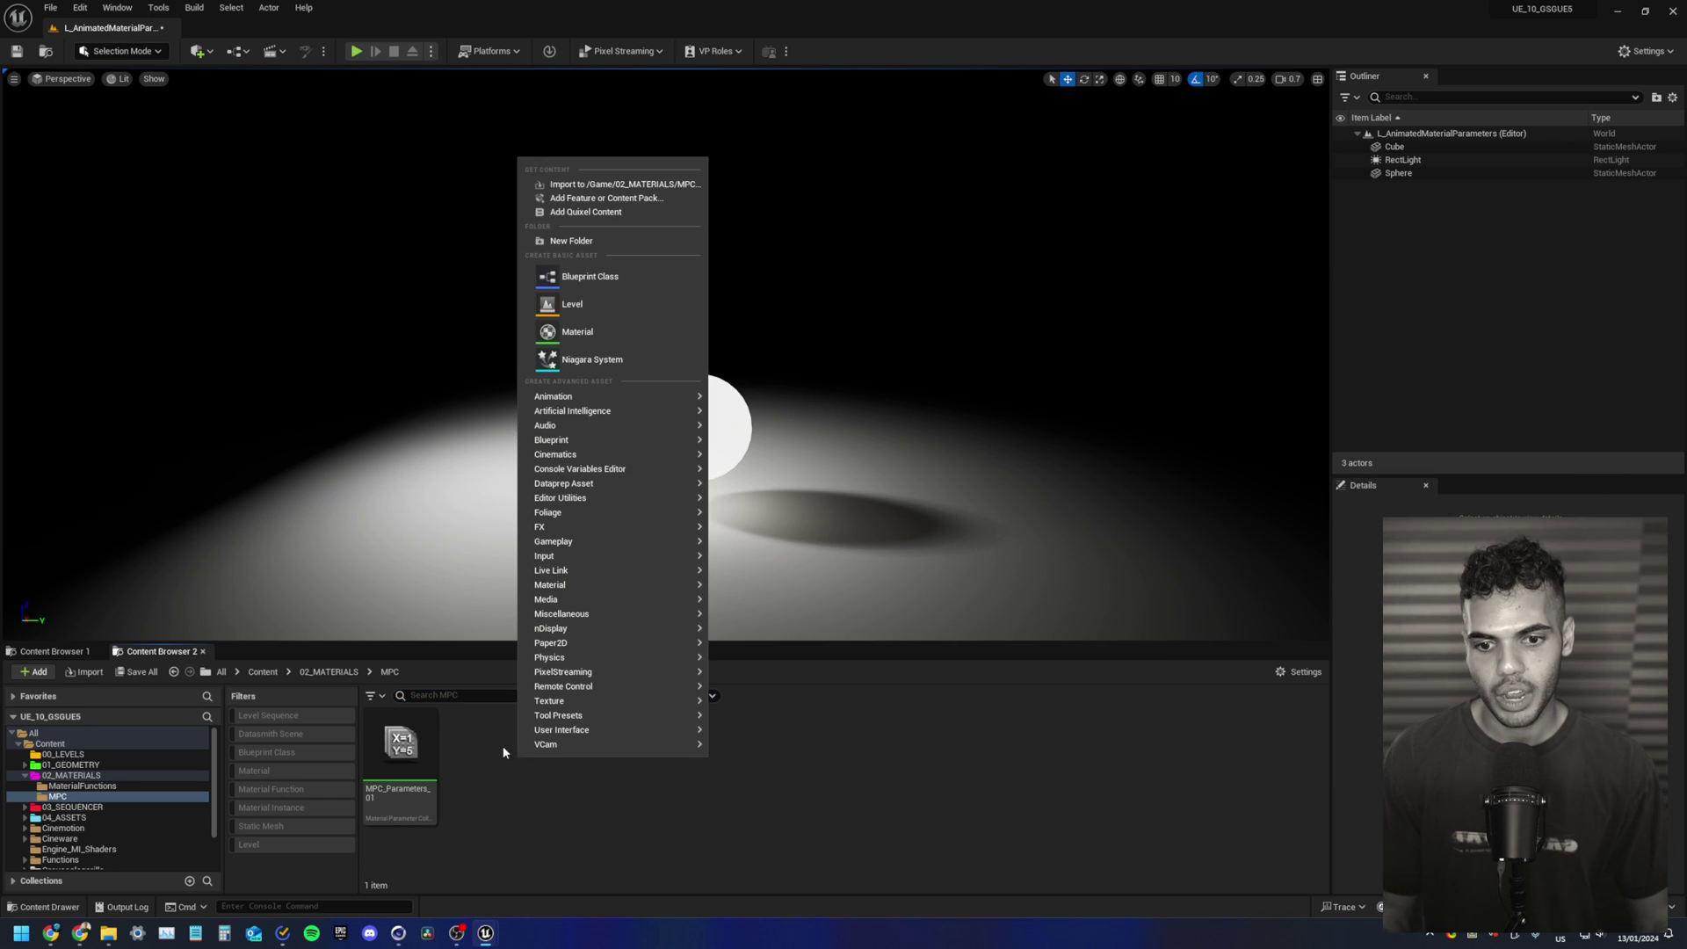
mouse_move(633, 589)
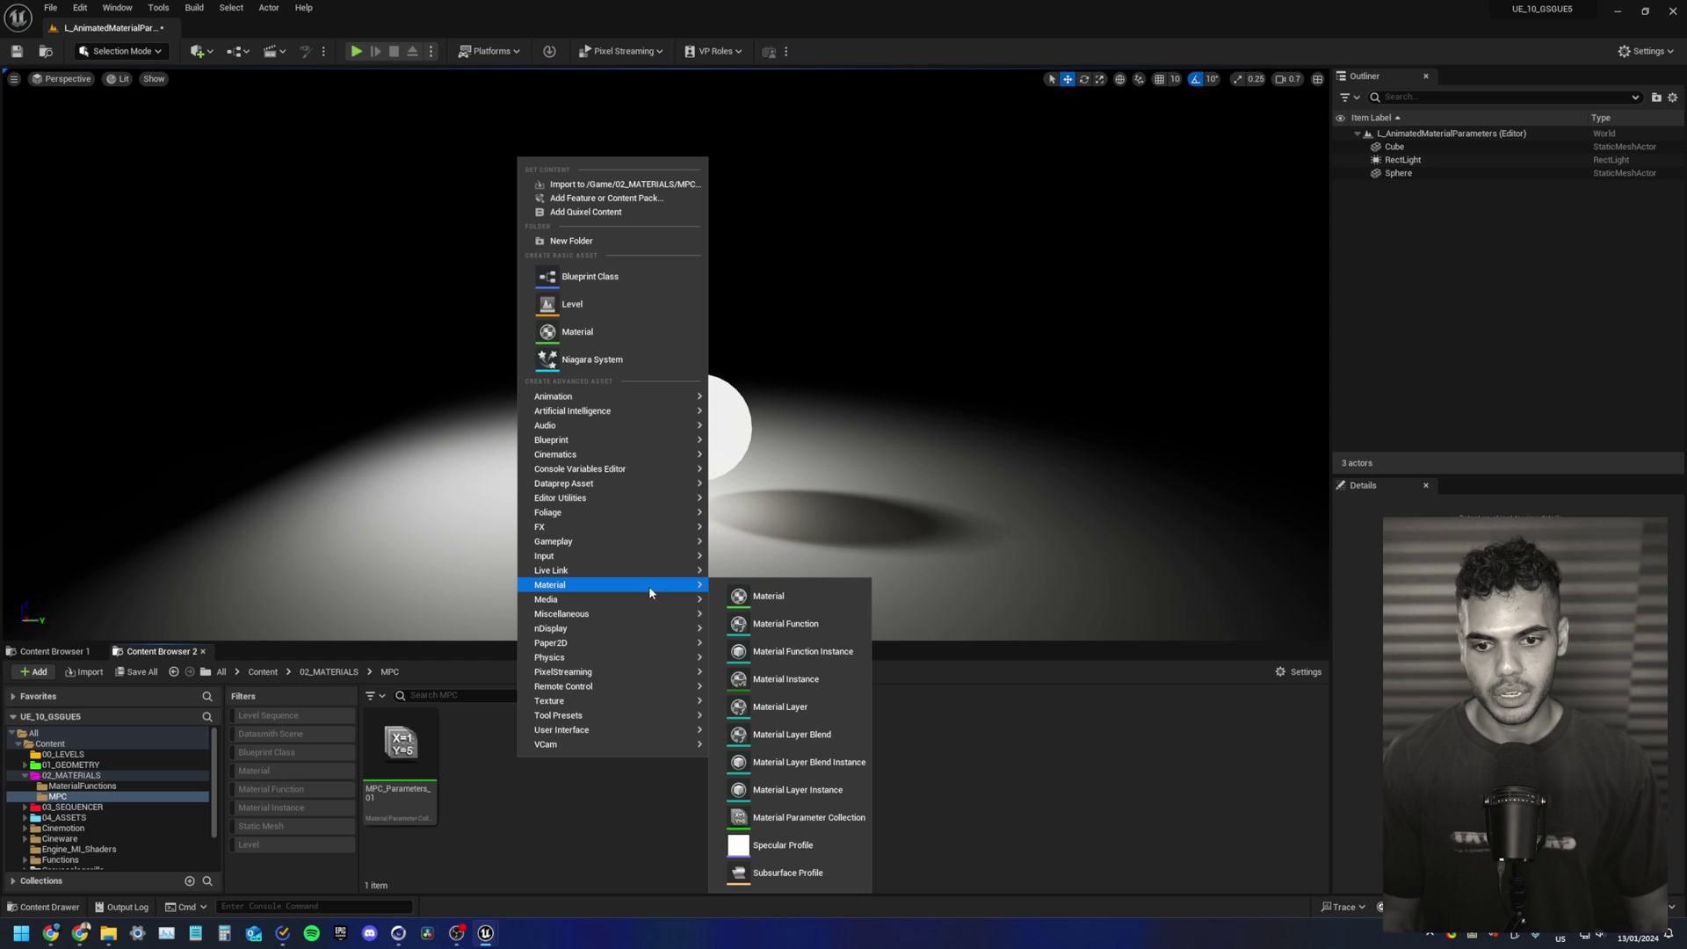
click(817, 817)
text(MP)
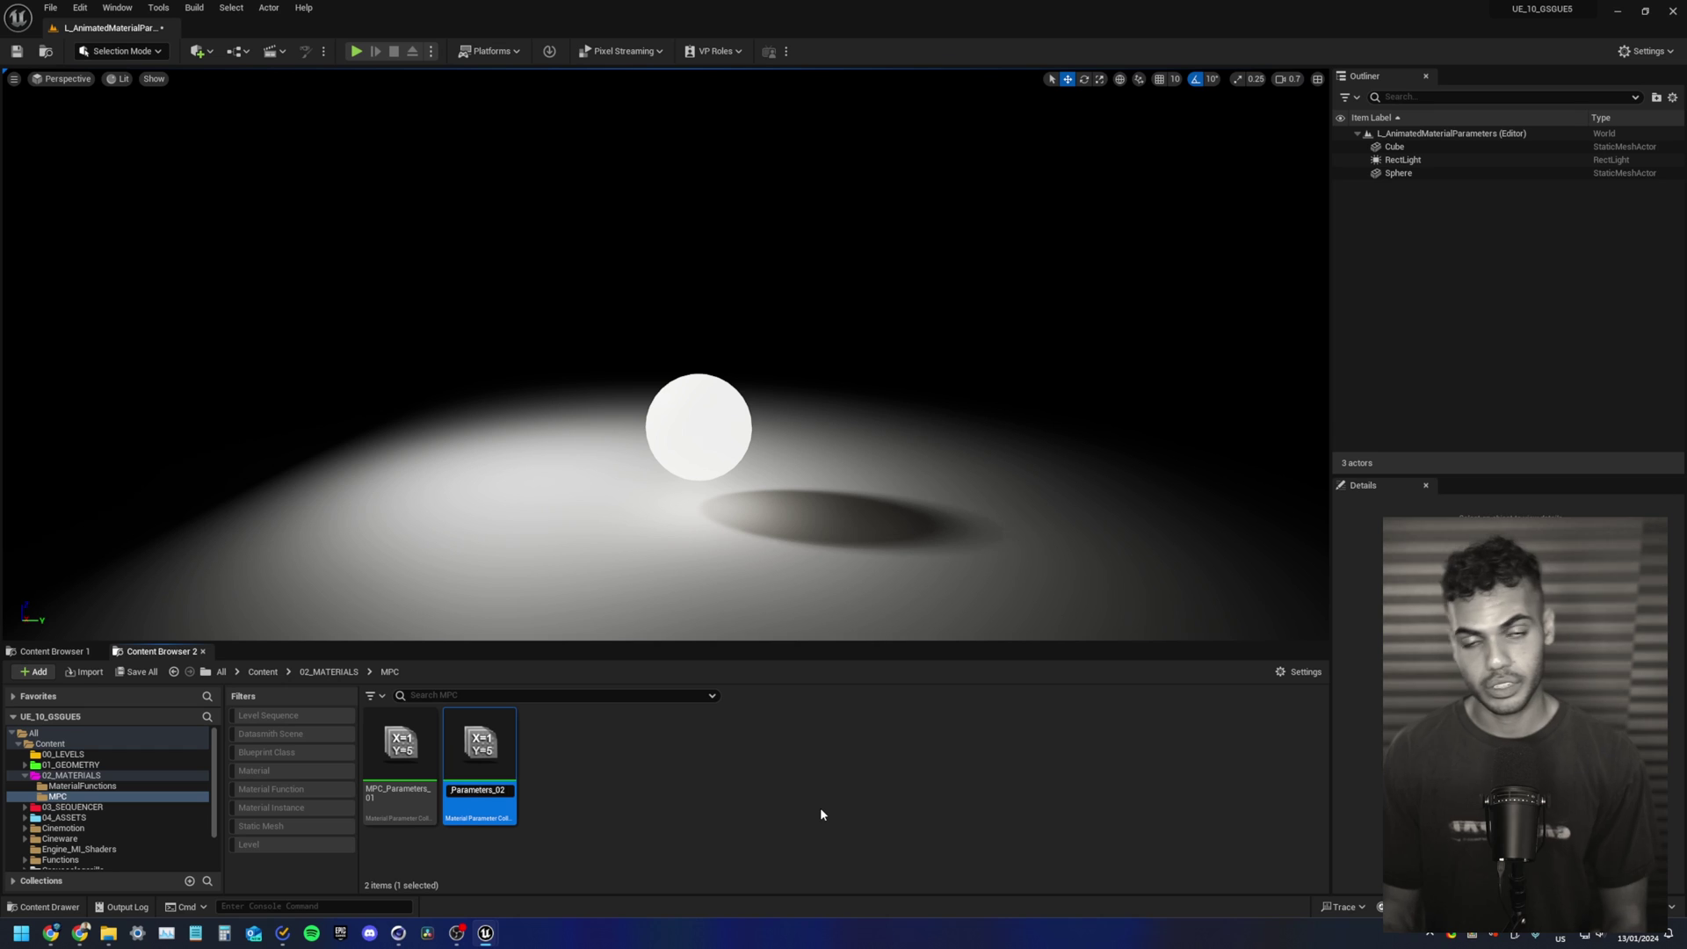
key(Return)
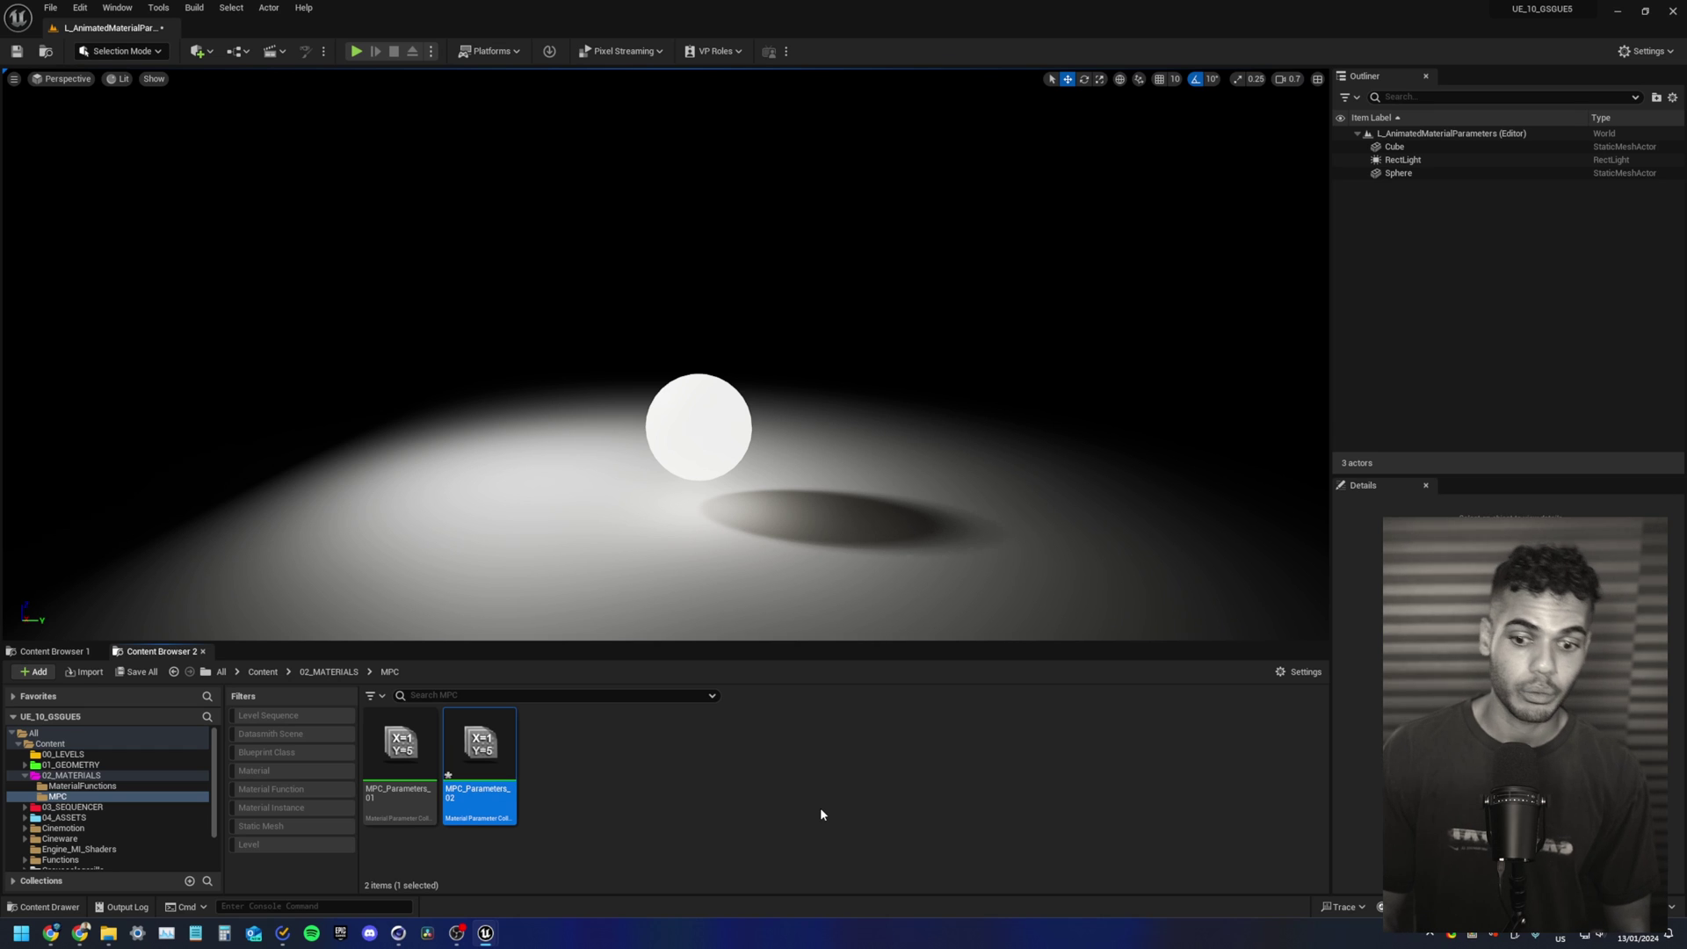
Step: Open MPC_Parameters_02 and add one entry to its Scalar Parameters
double_click(500, 769)
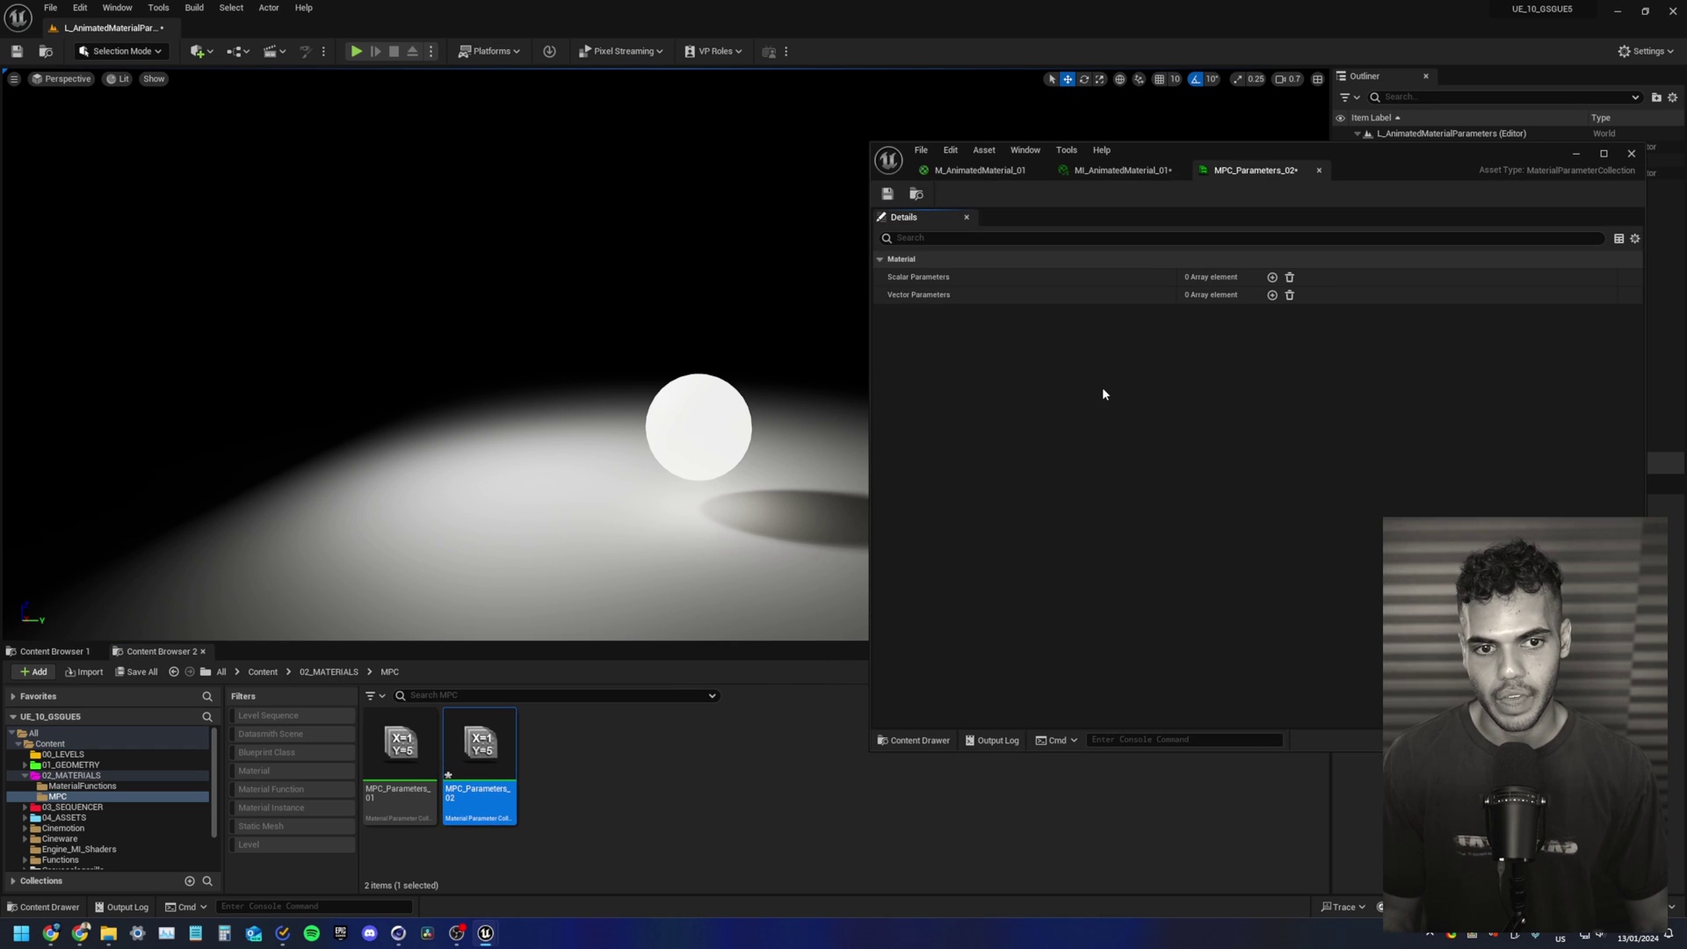
drag(1373, 156, 1160, 192)
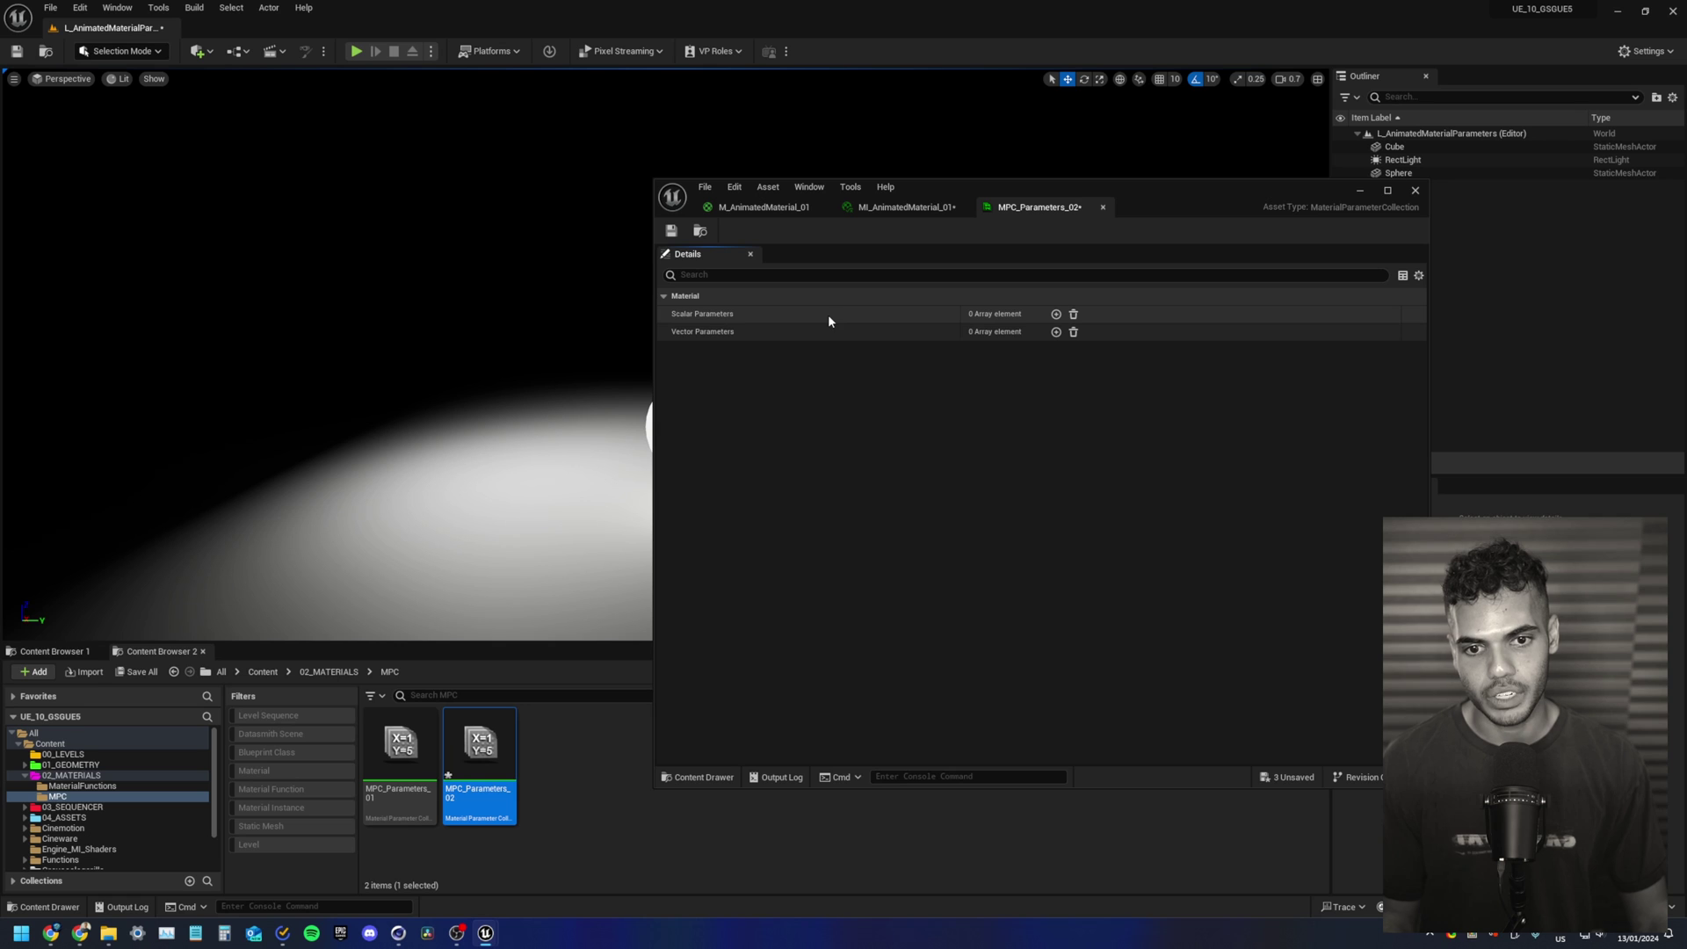
right_click(722, 315)
click(706, 333)
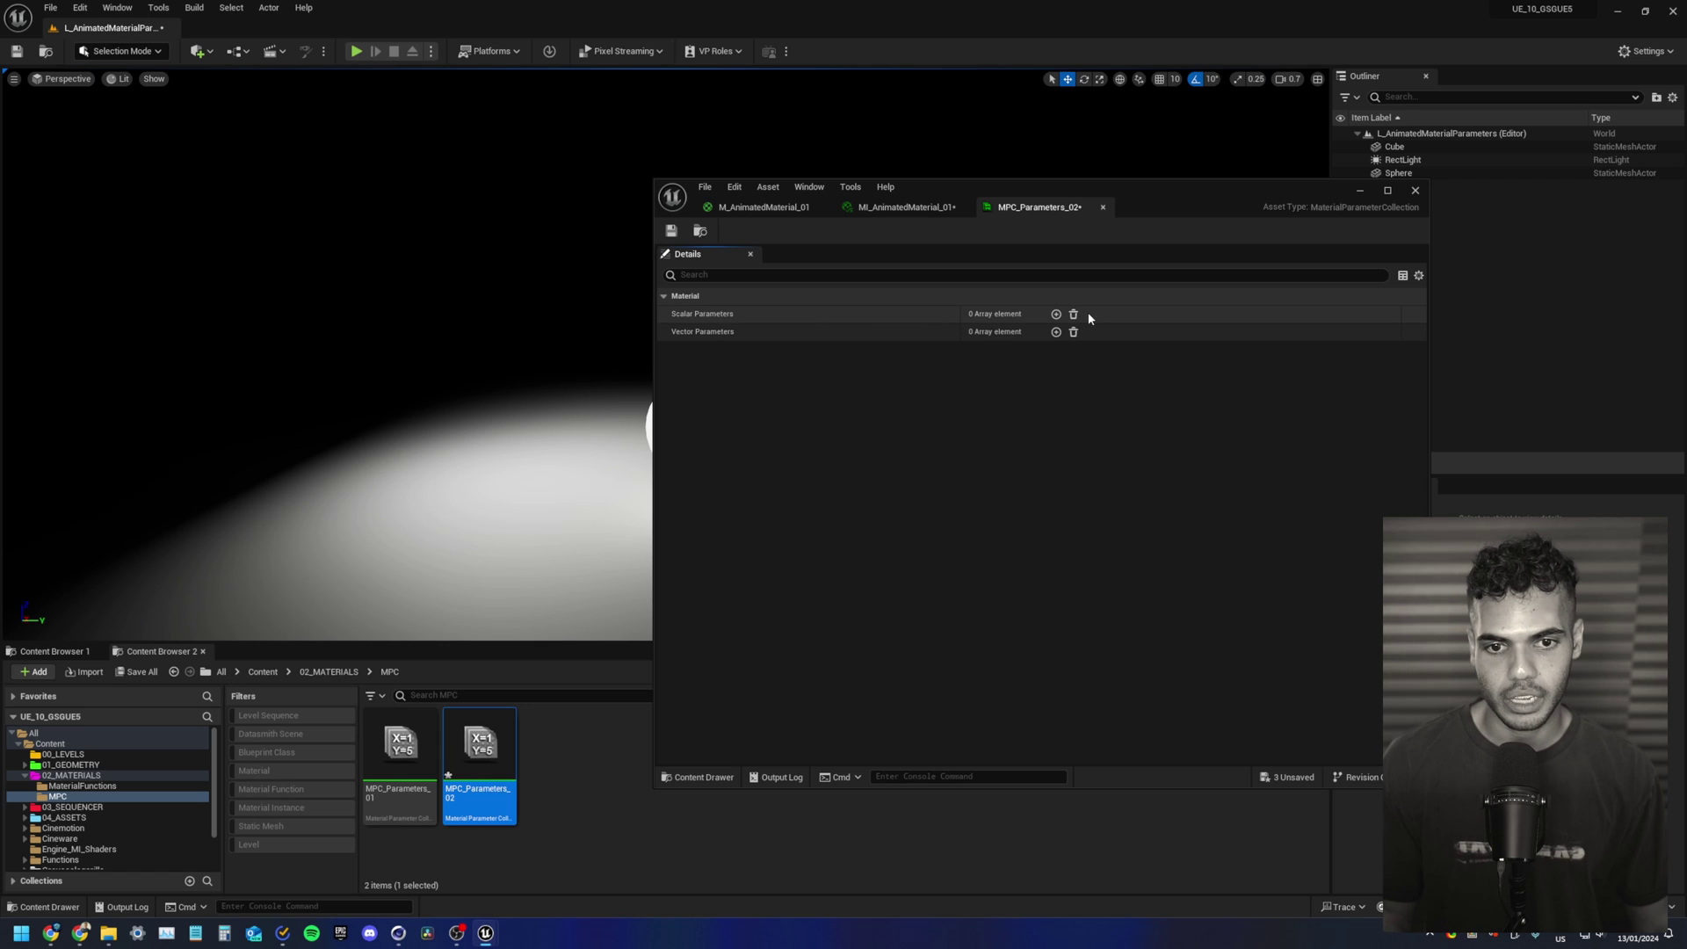
click(1057, 314)
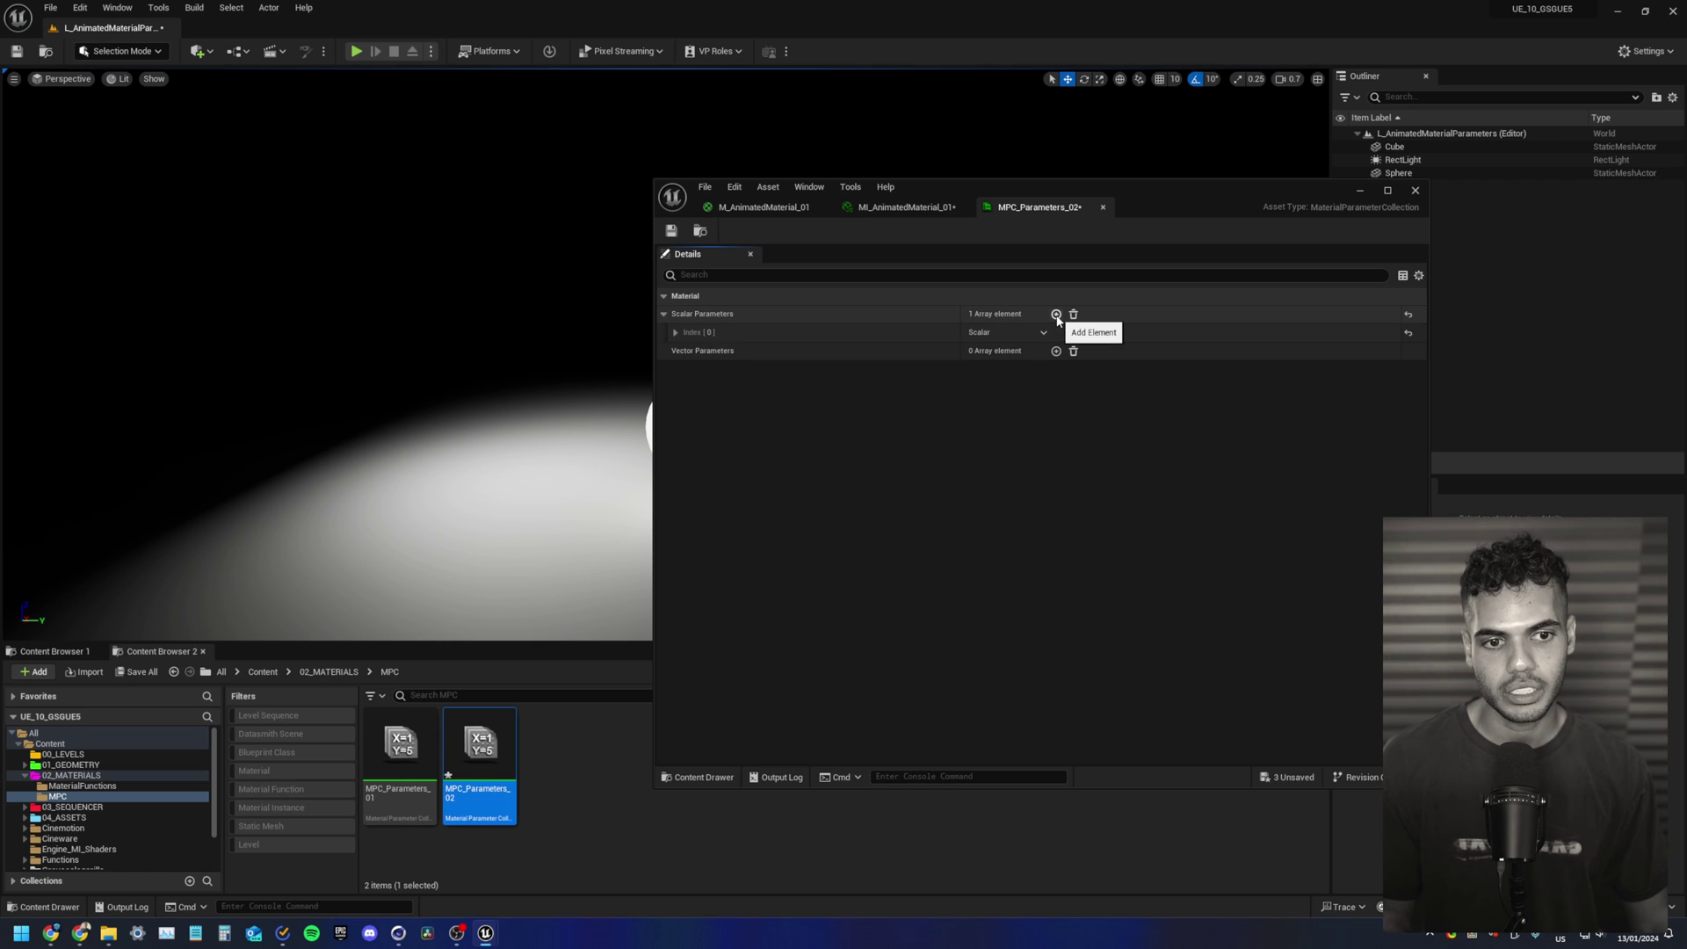
Step: Name the new scalar parameter EmissiveIntensity and save MPC_Parameters_02
click(673, 333)
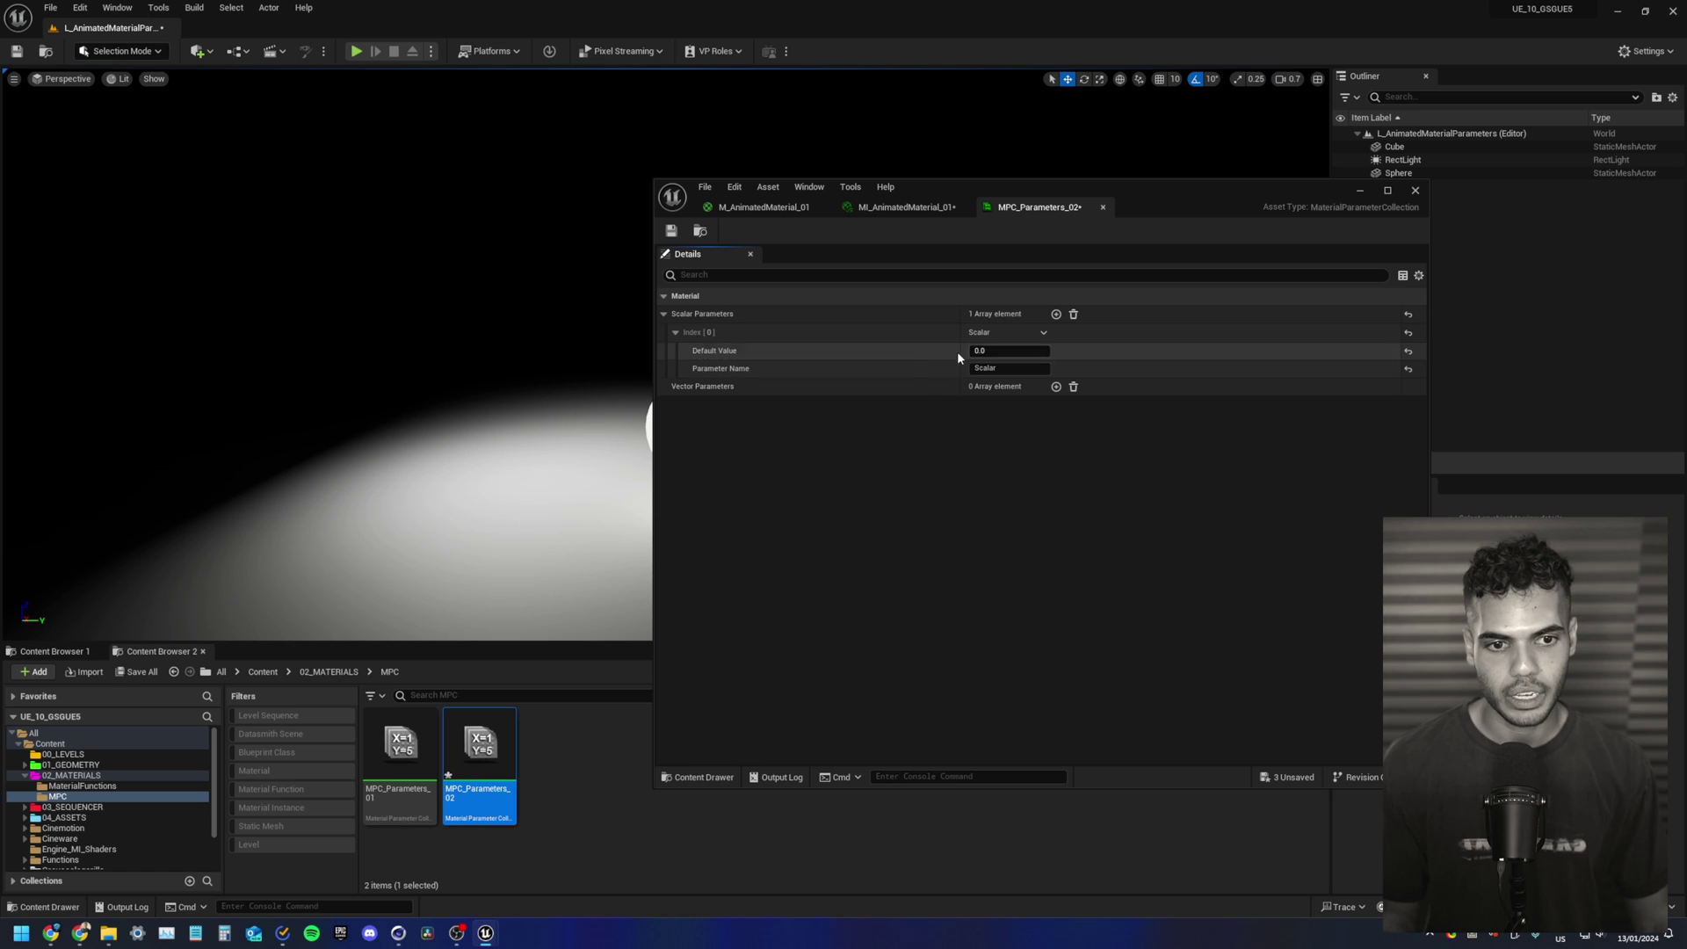
double_click(1006, 369)
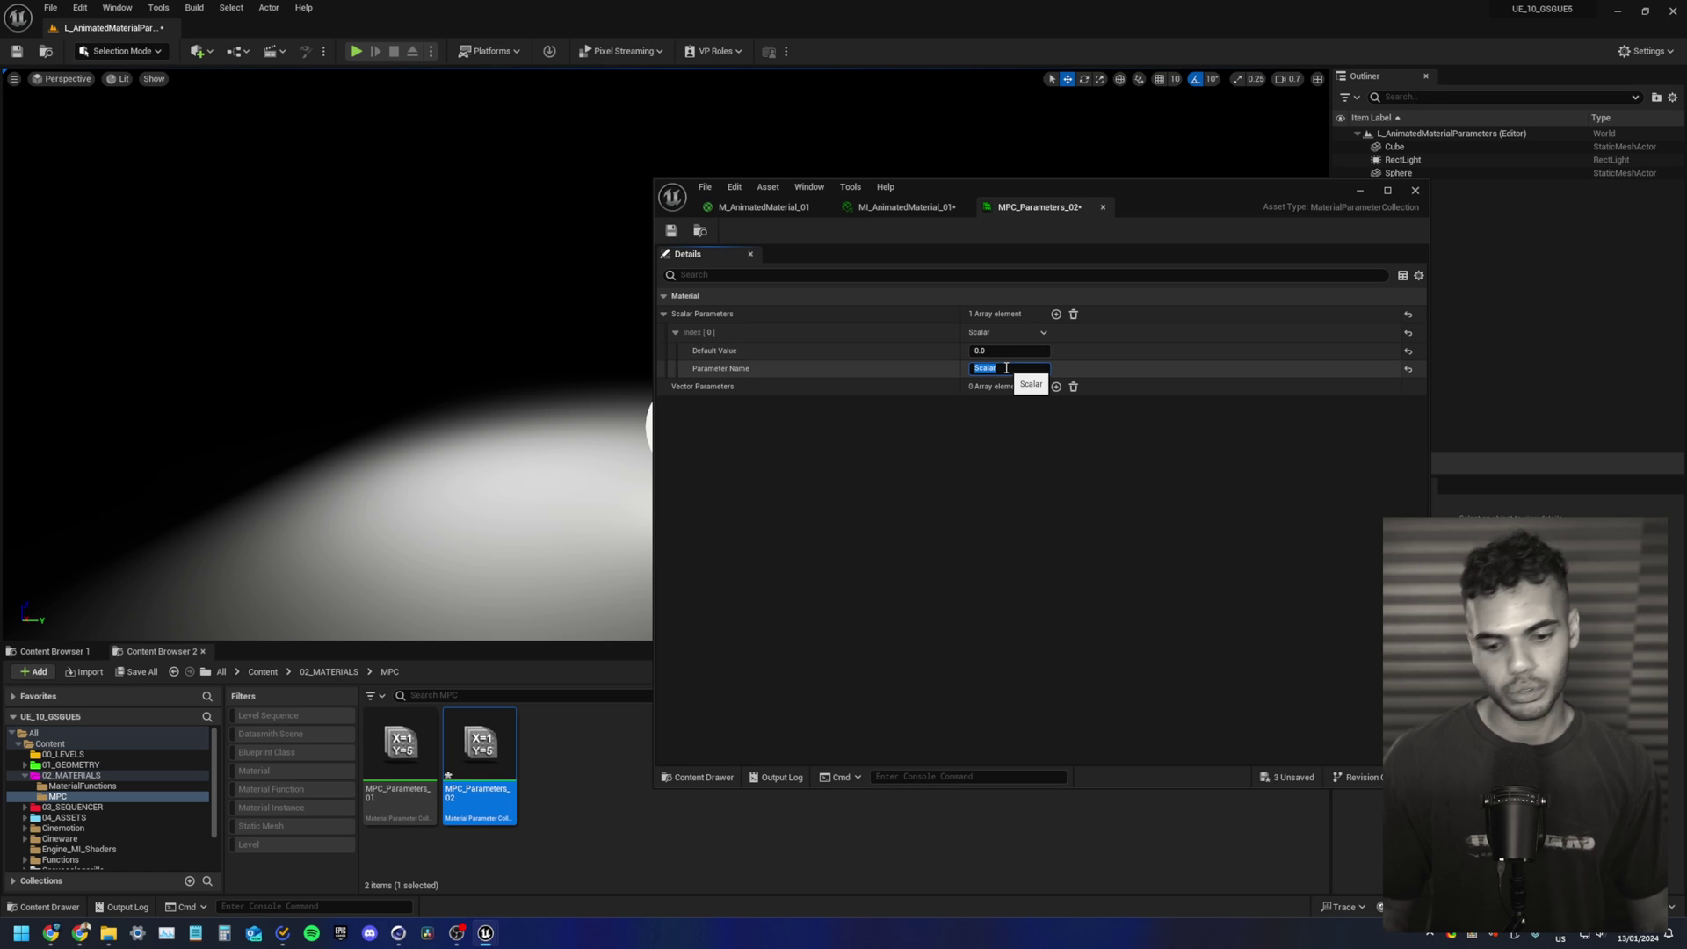
text(Emissive)
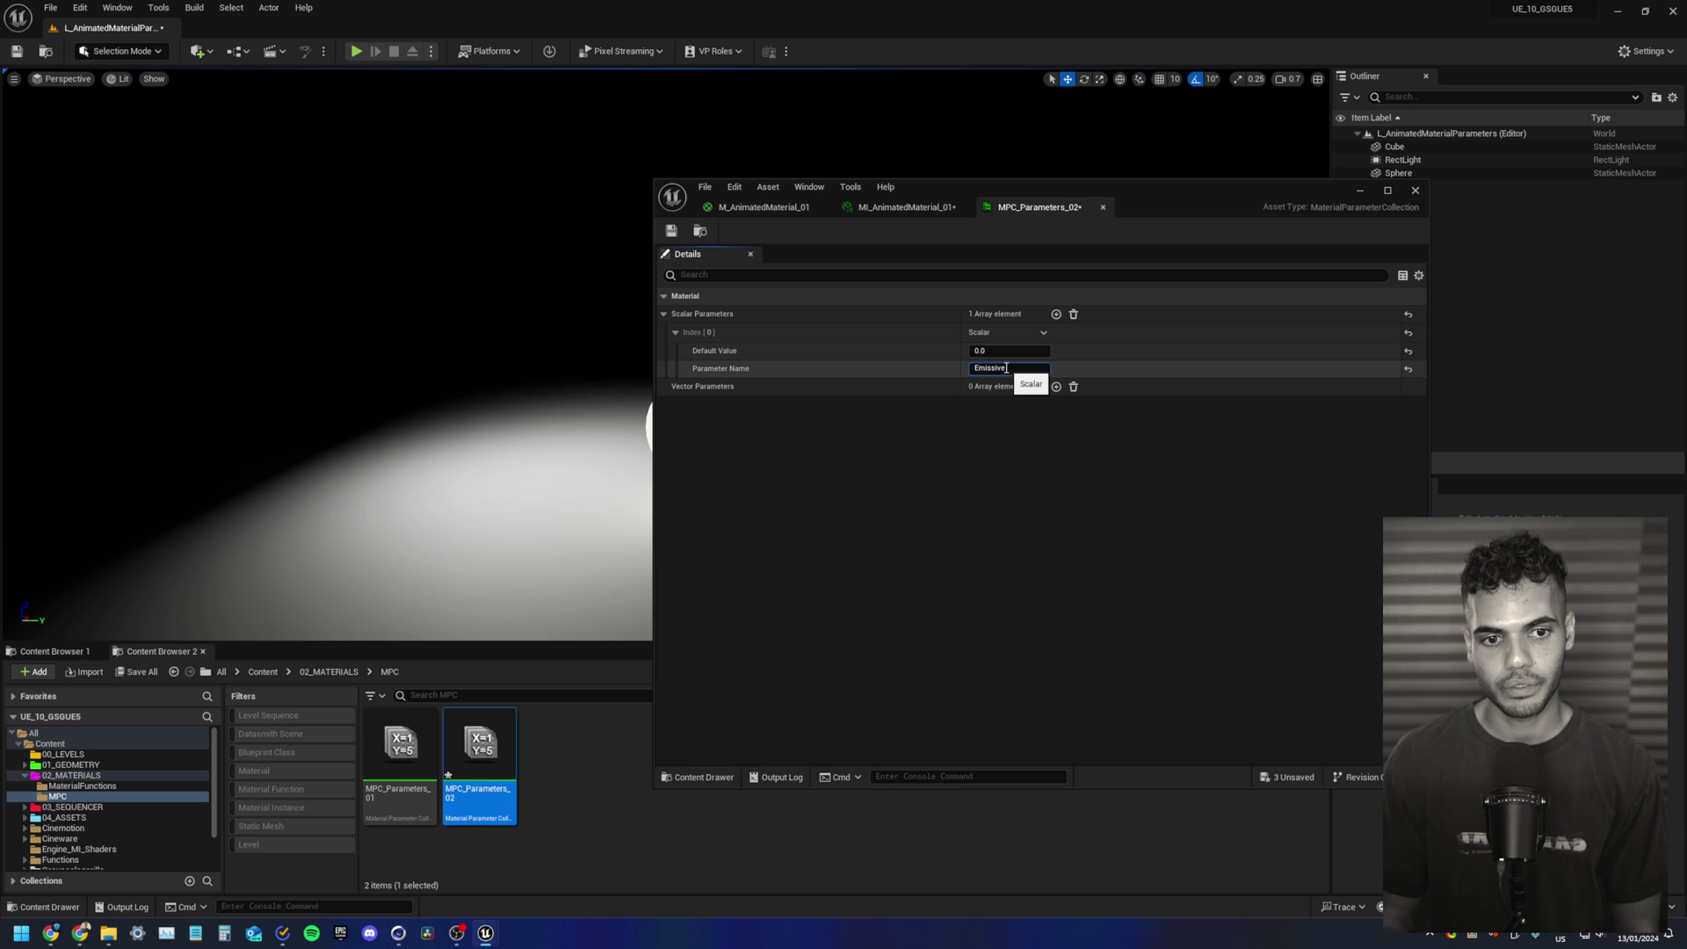
text(Intensity)
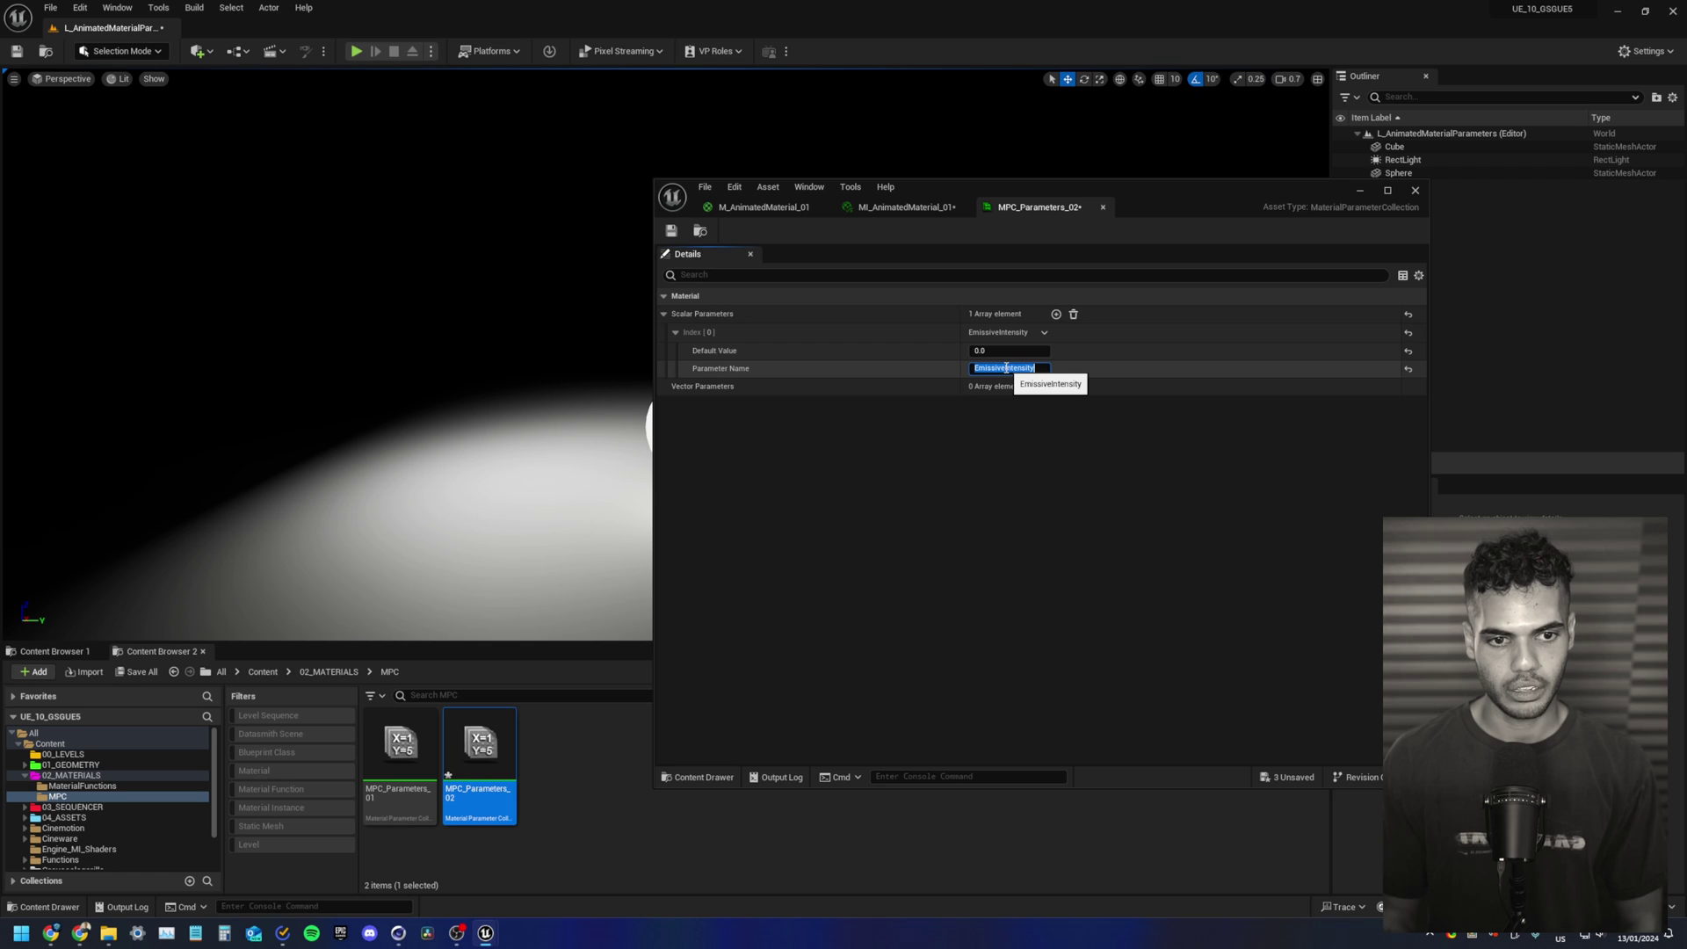
key(Return)
click(671, 230)
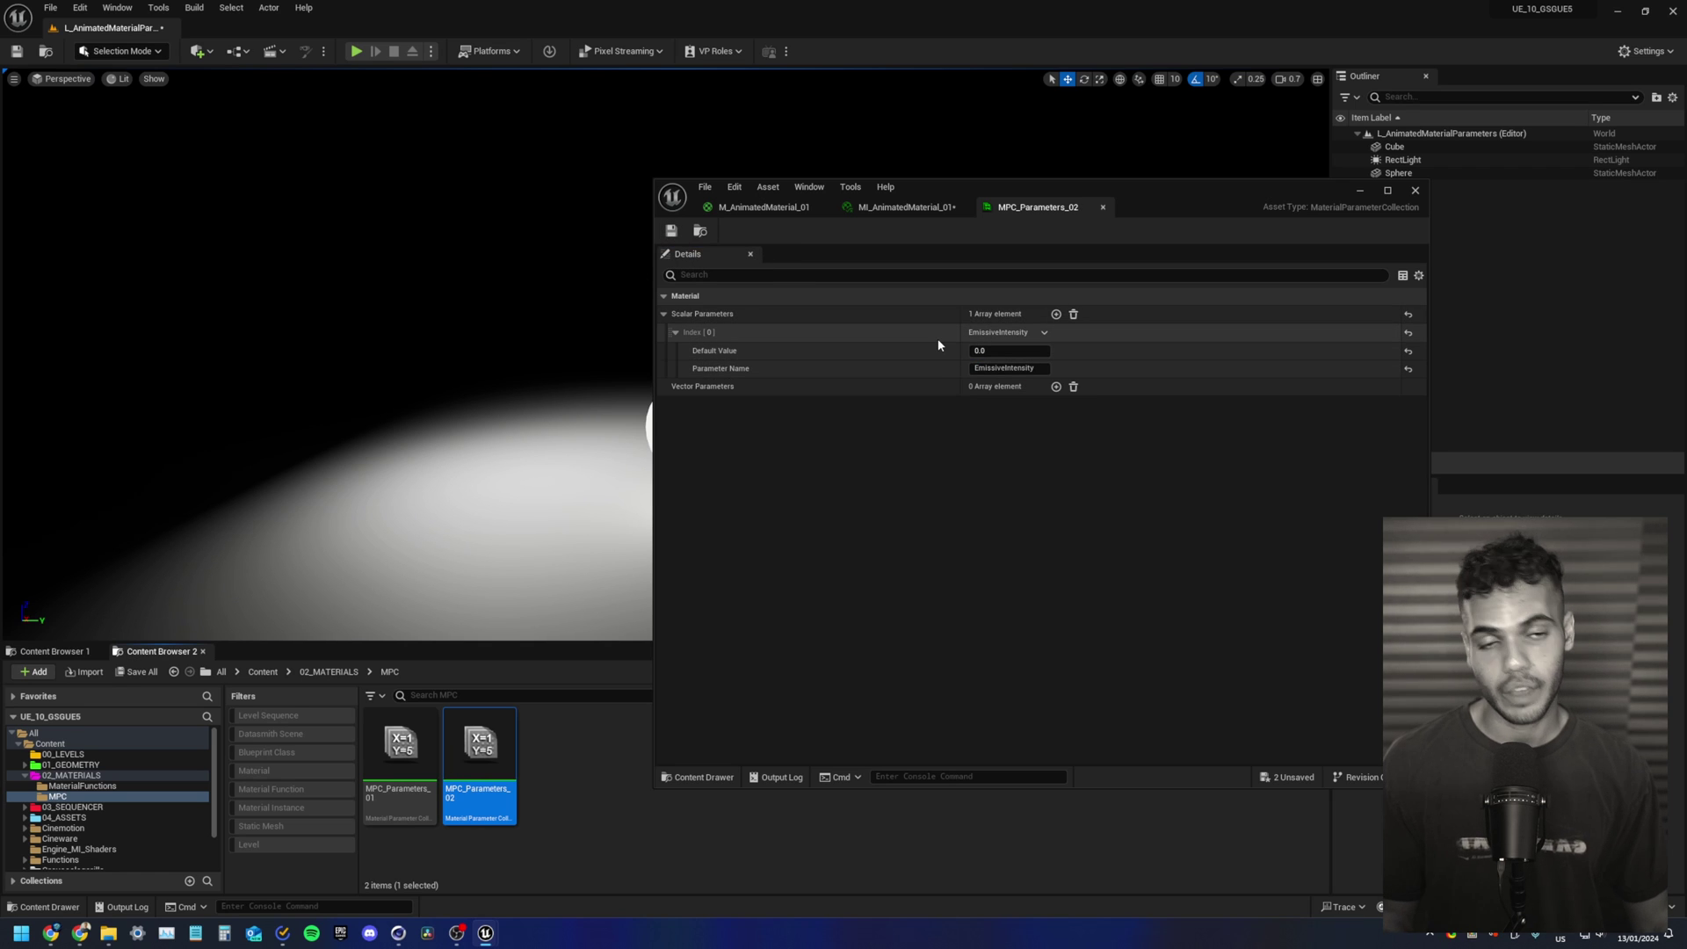
Step: In M_AnimatedMaterial_01, disconnect the Emissive Intensity parameter node from Multiply and delete it
click(737, 211)
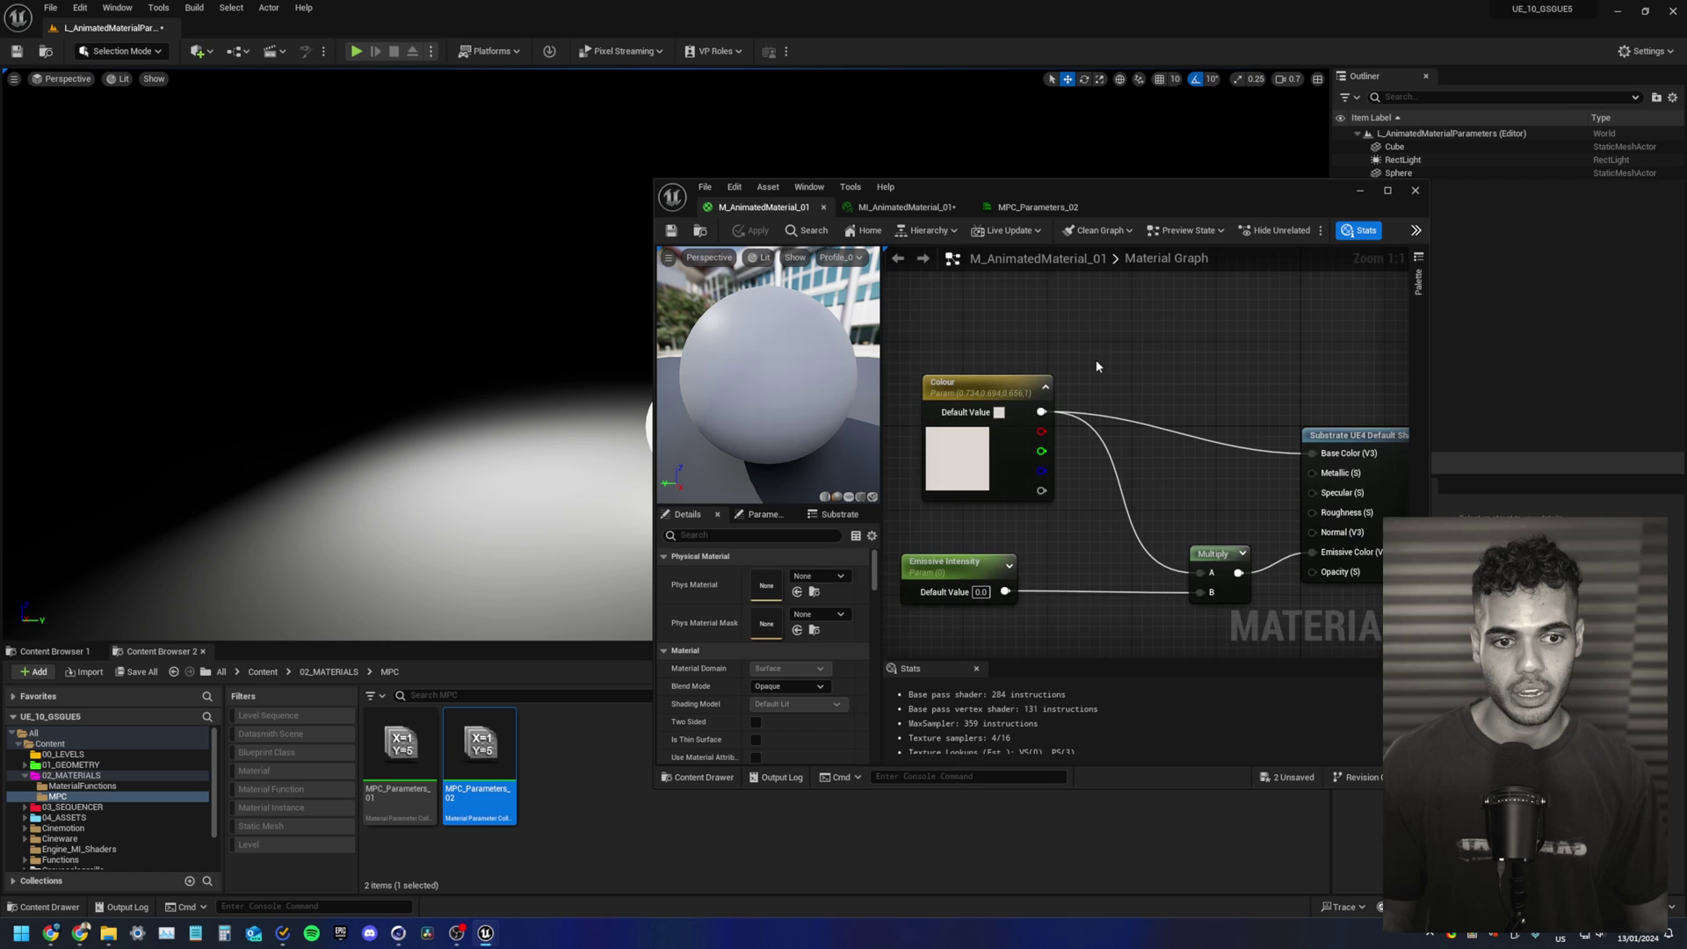
scroll(988, 484, up, 5)
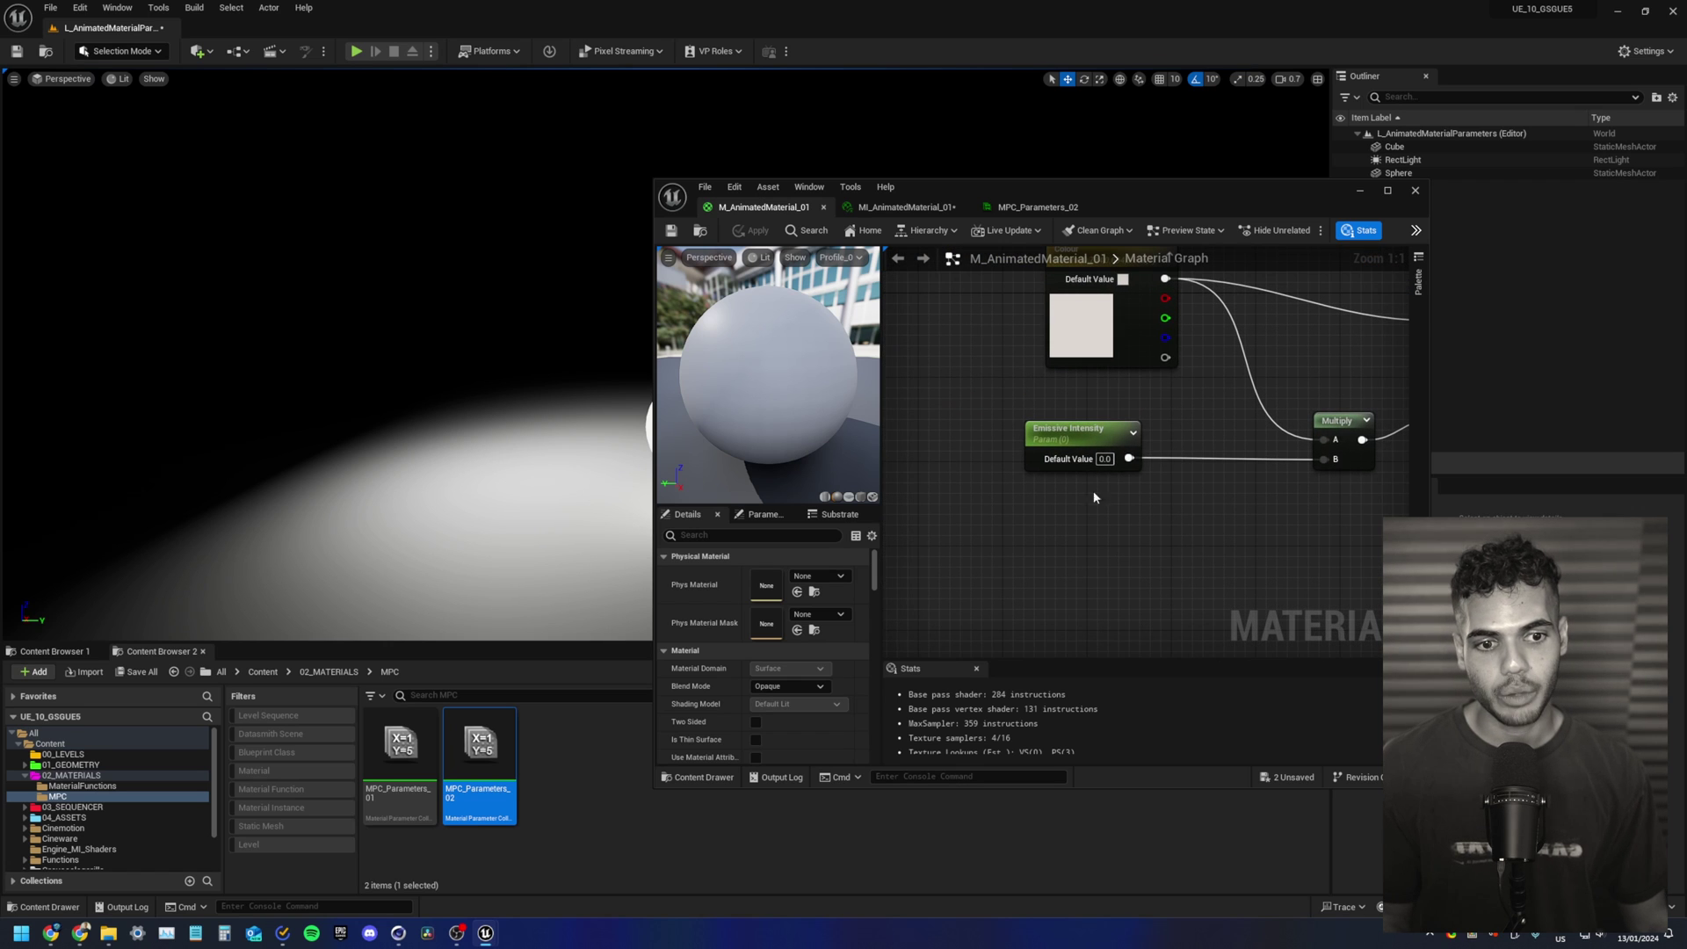
click(1075, 430)
alt+click(1130, 459)
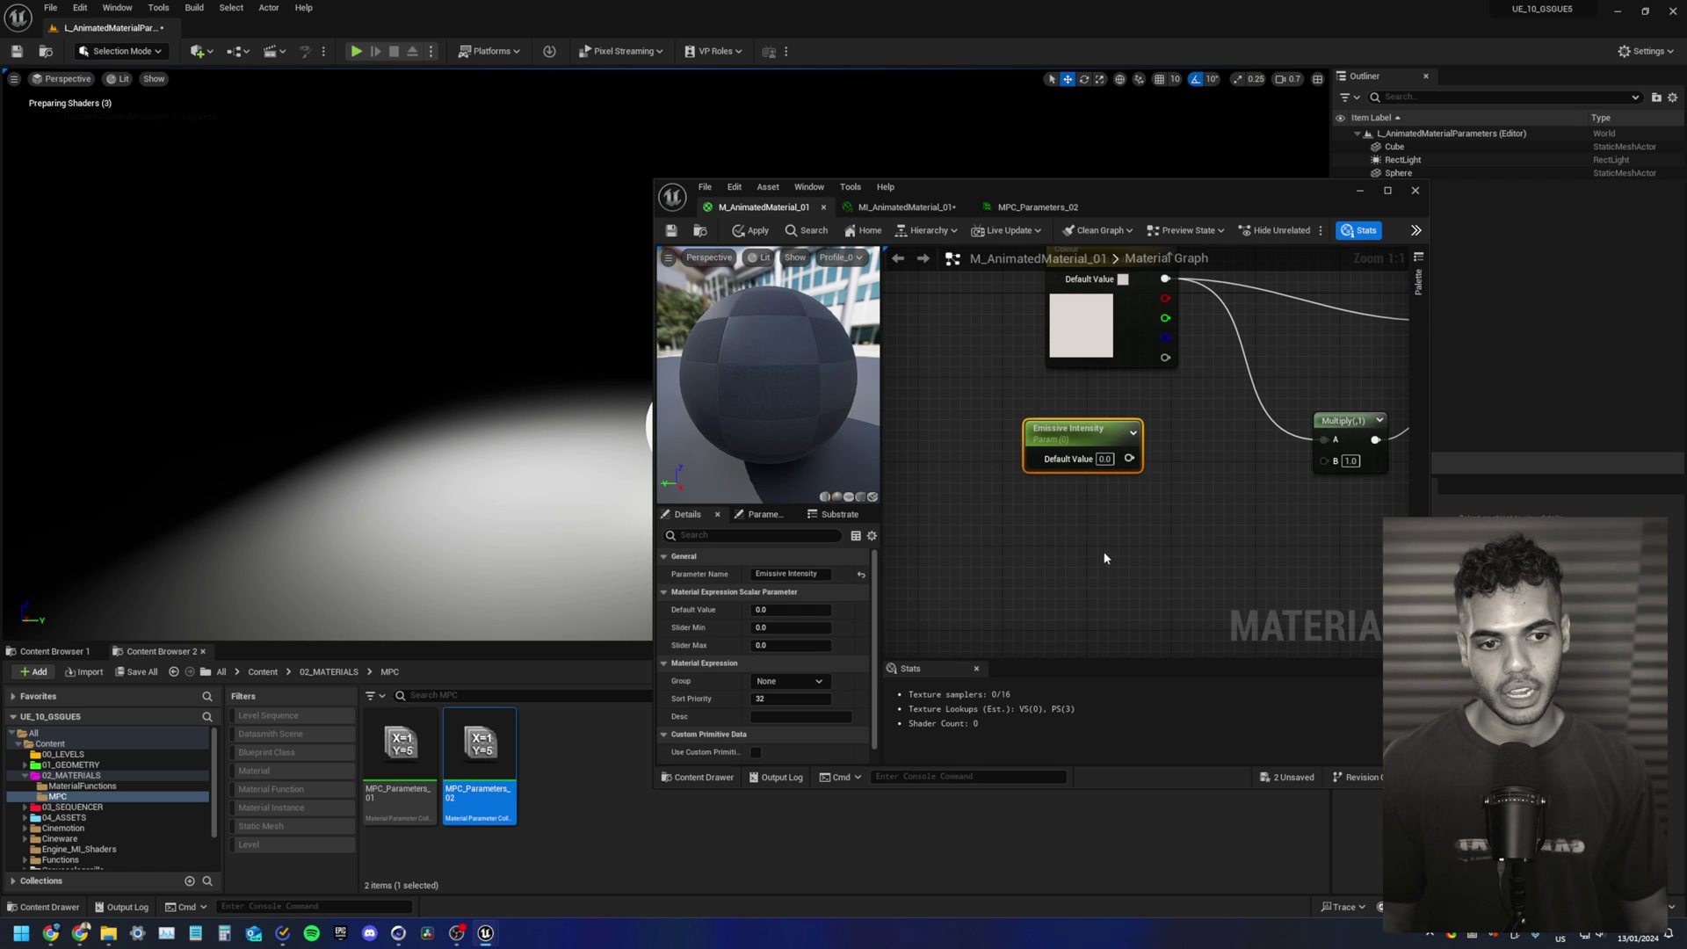
click(1104, 557)
click(1094, 436)
key(Delete)
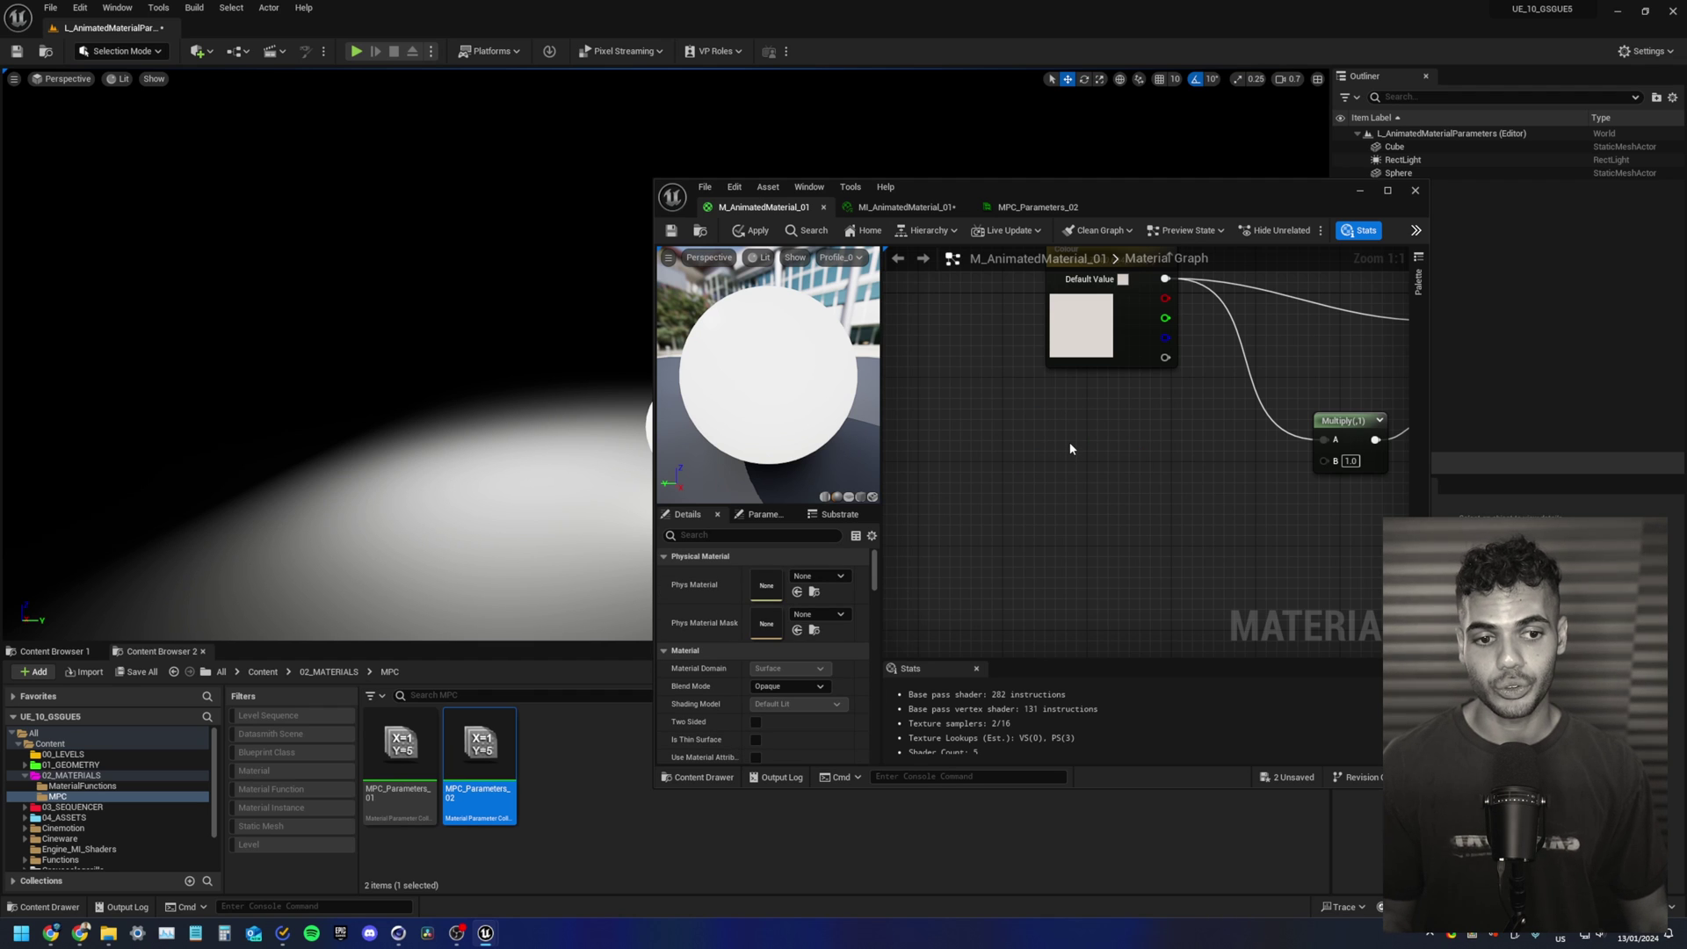
Step: Add a CollectionParameter node to the material graph below the Colour node
right_click(1071, 448)
text(material param)
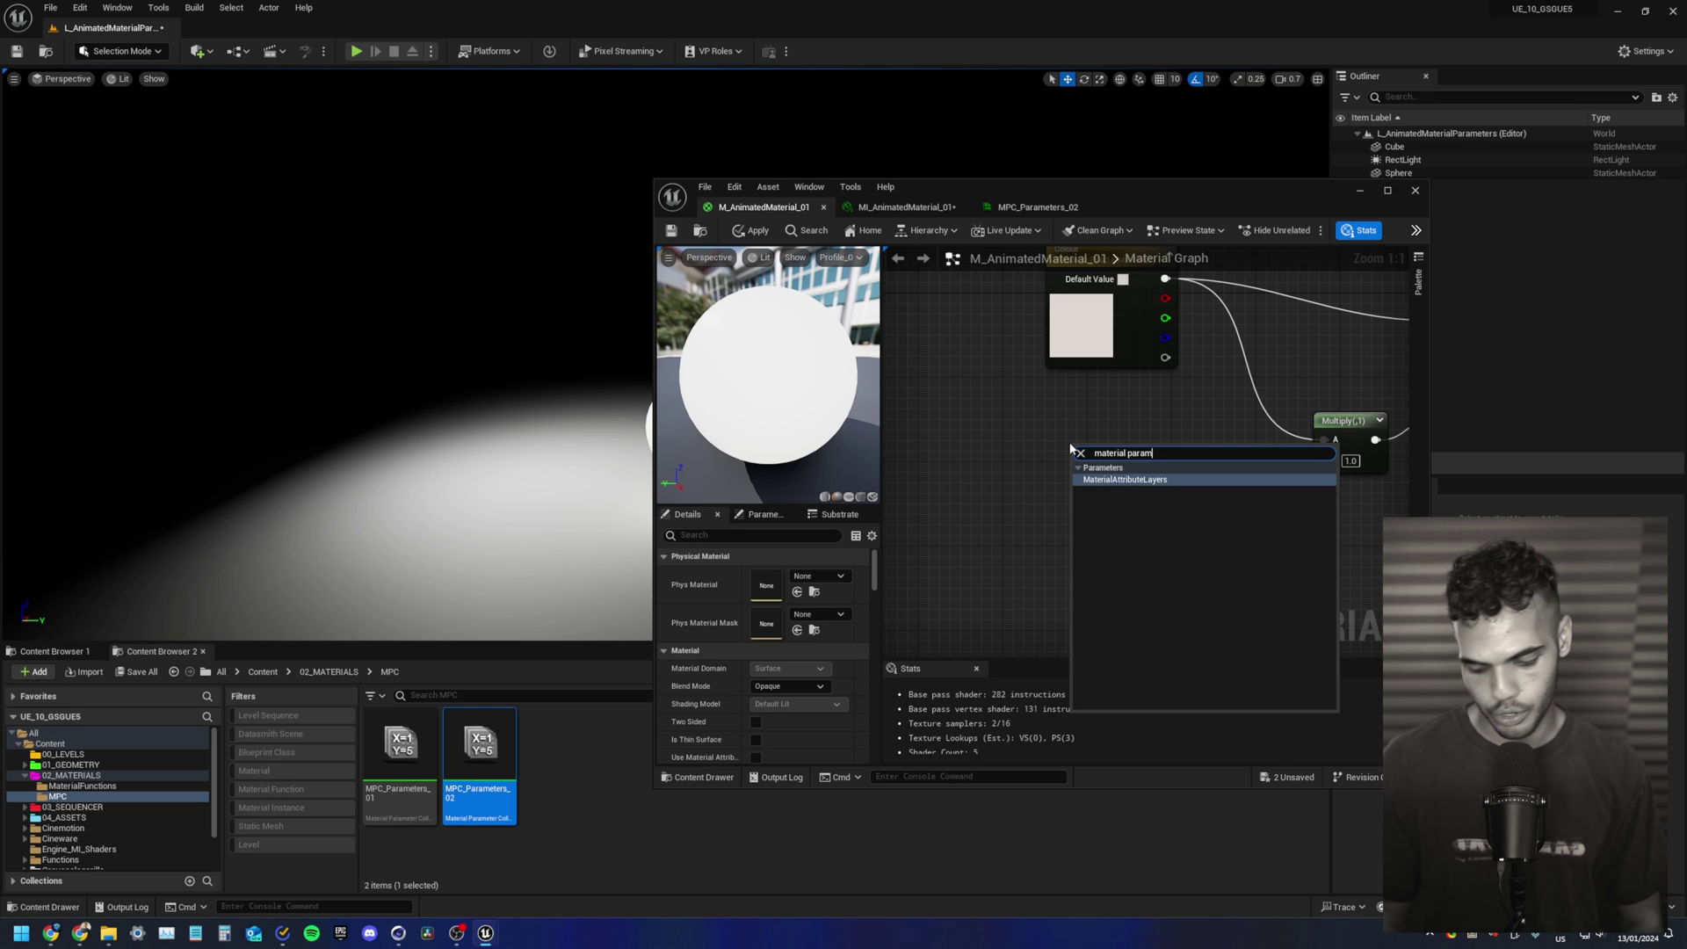
key(ctrl+a)
text(collec)
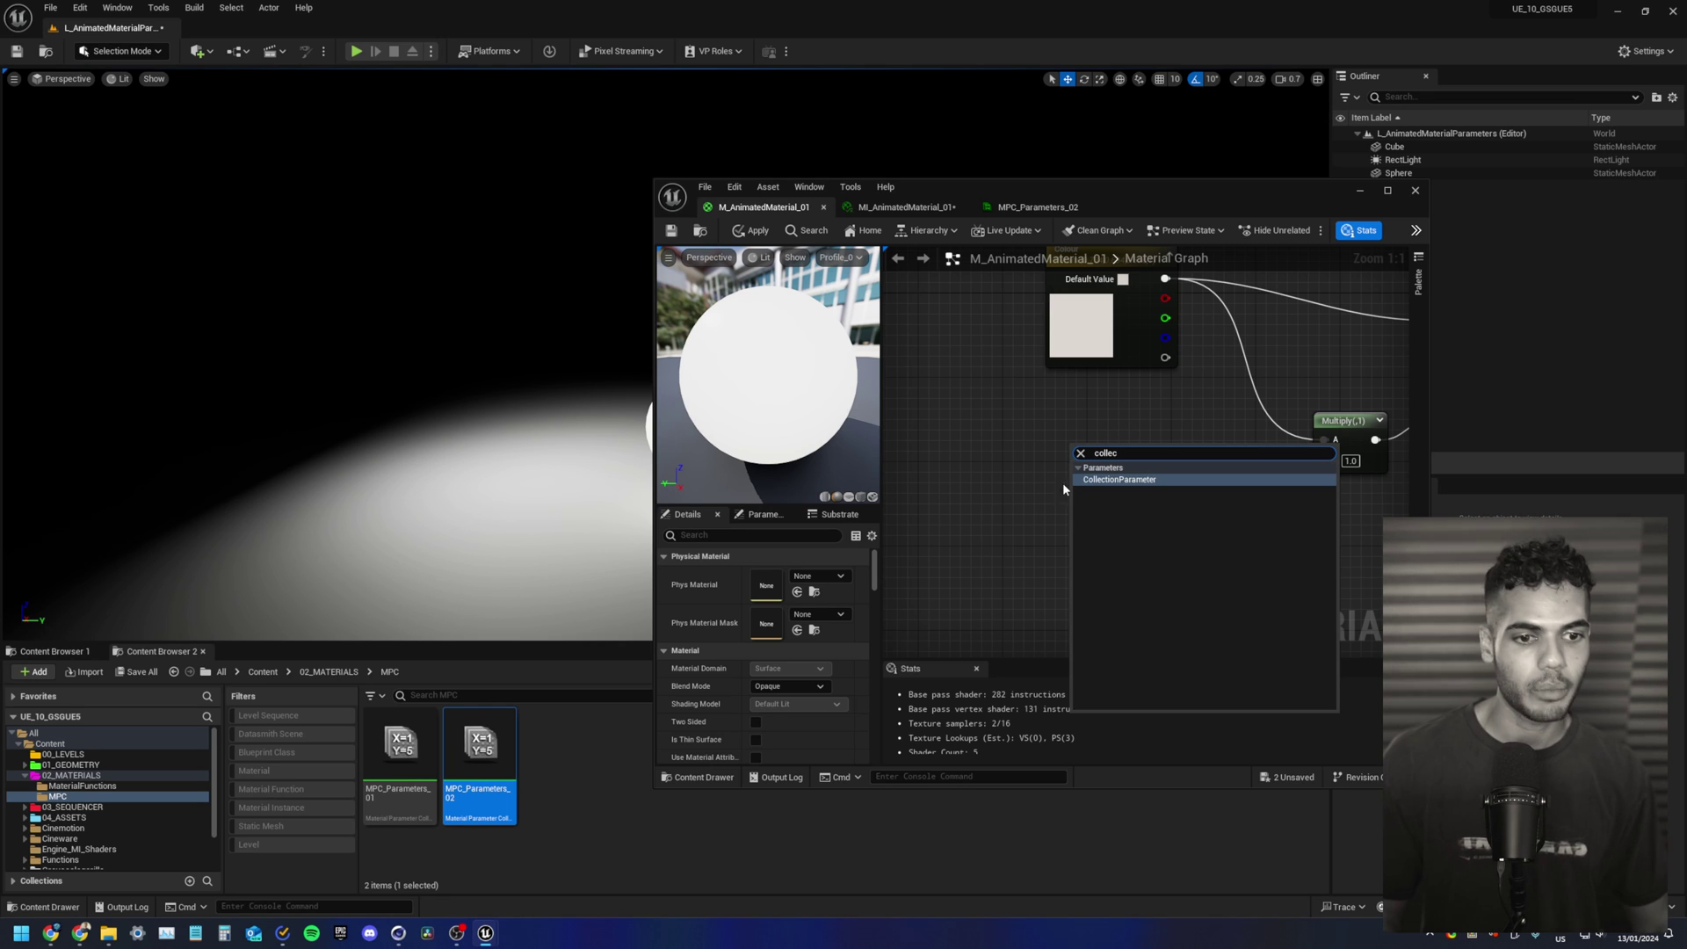
click(1117, 480)
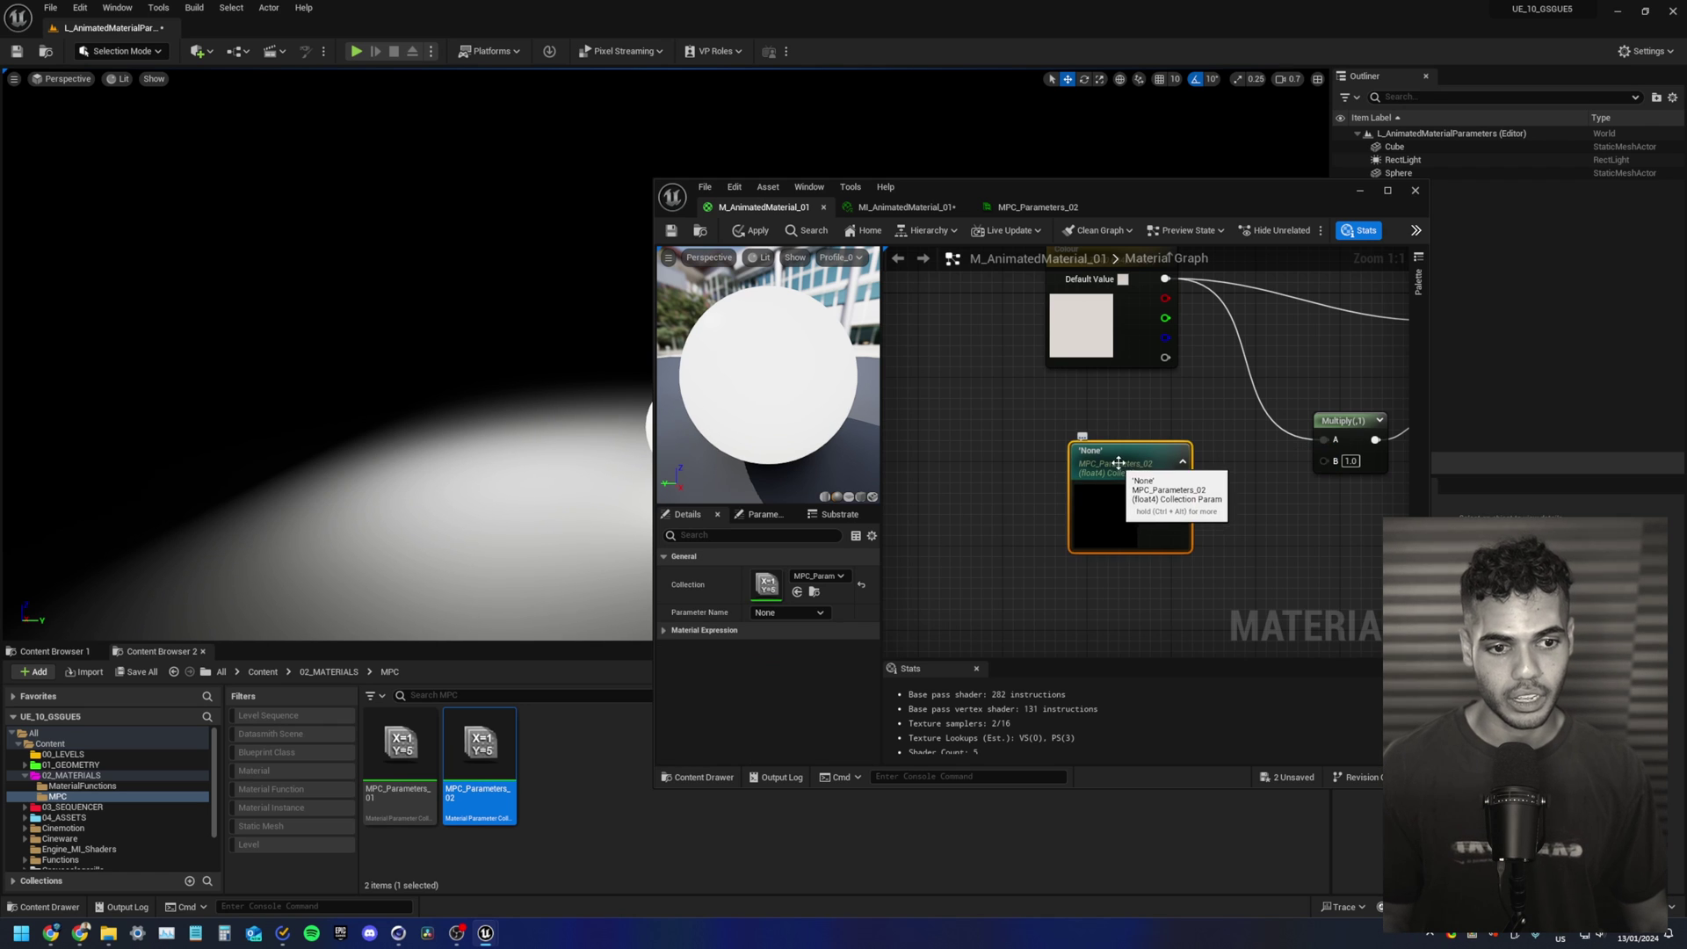
drag(1105, 463, 1067, 463)
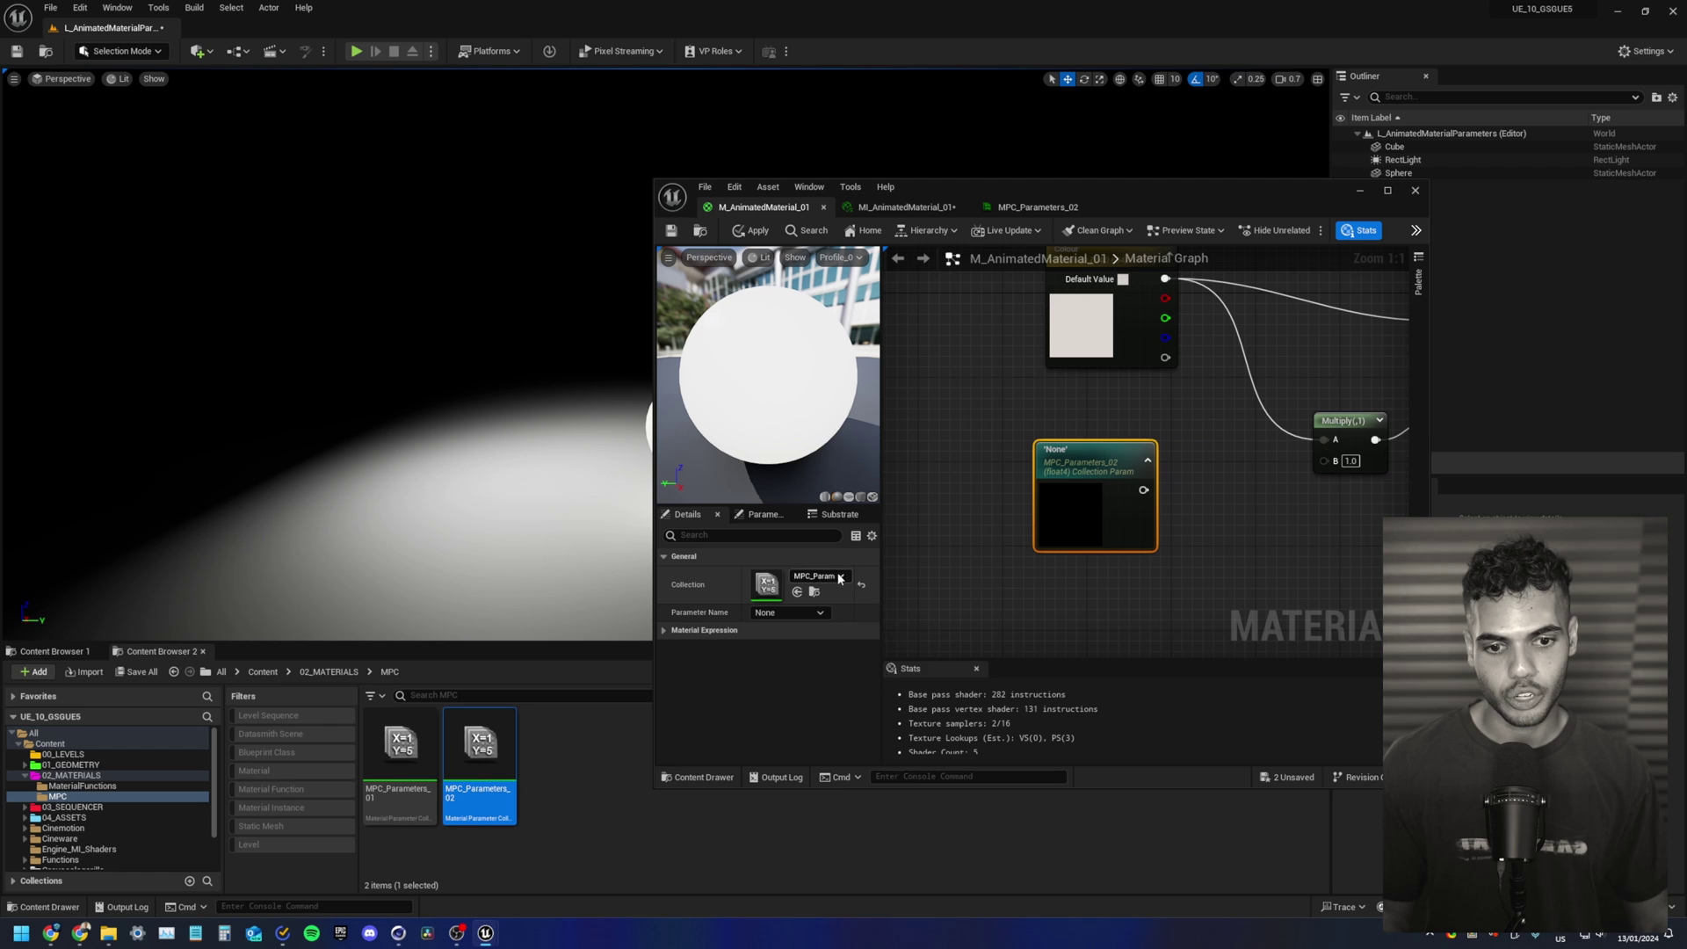
Step: Assign MPC_Parameters_02 as the node's collection and choose EmissiveIntensity as its parameter name
click(822, 576)
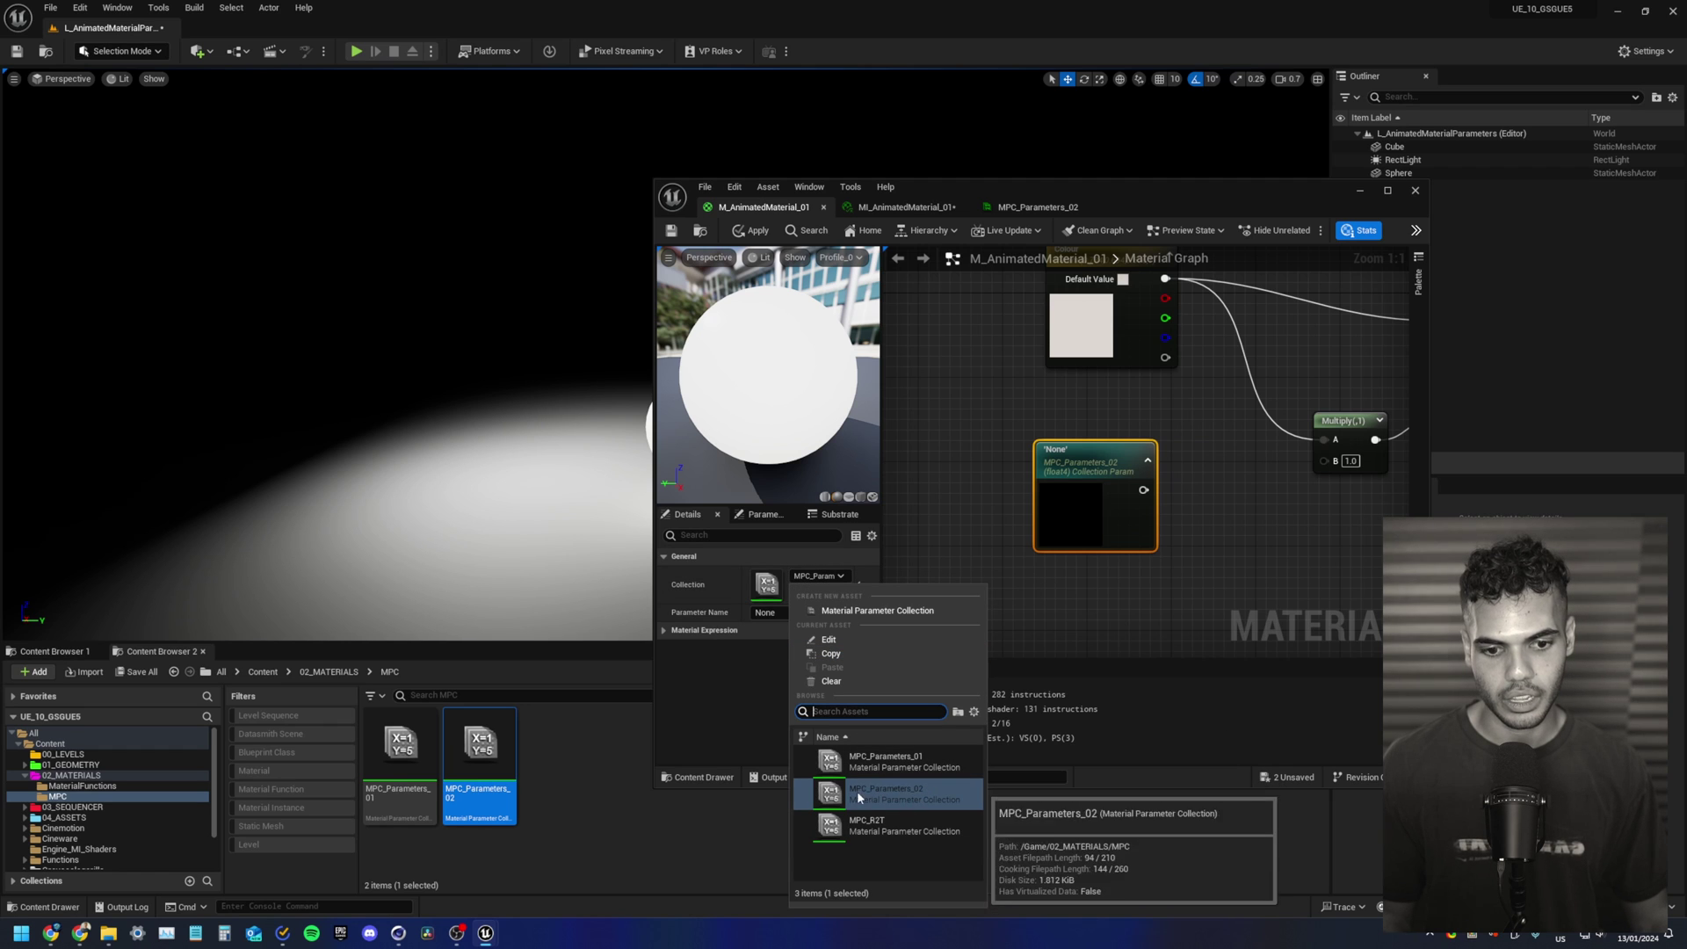
click(910, 795)
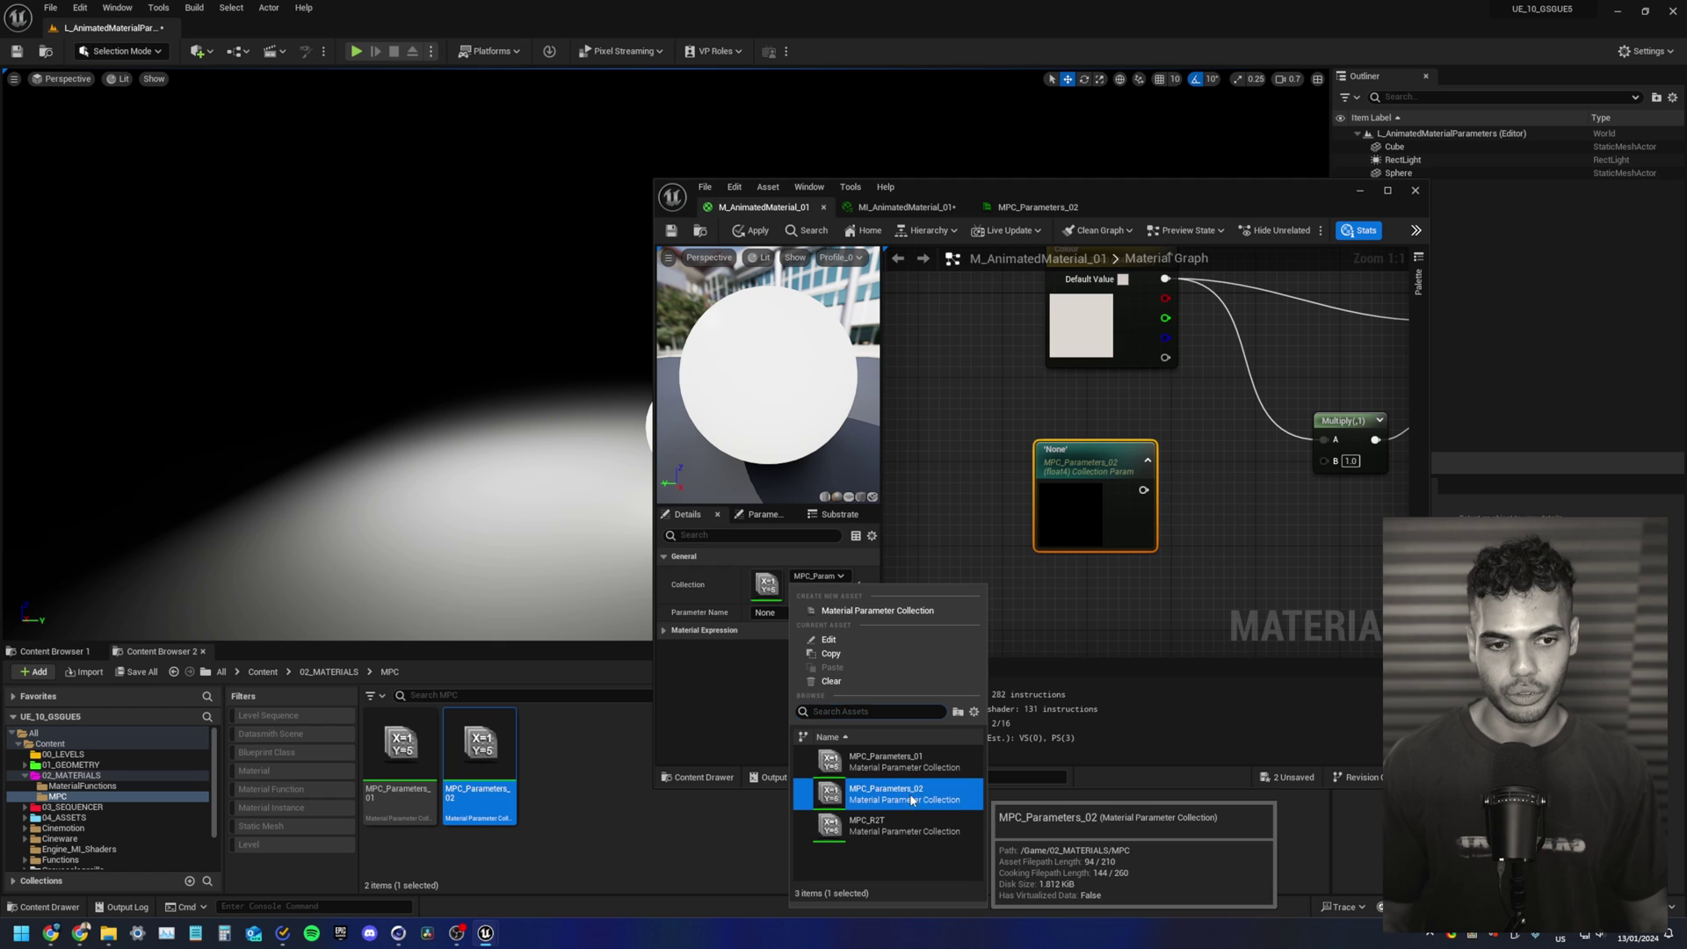
click(912, 799)
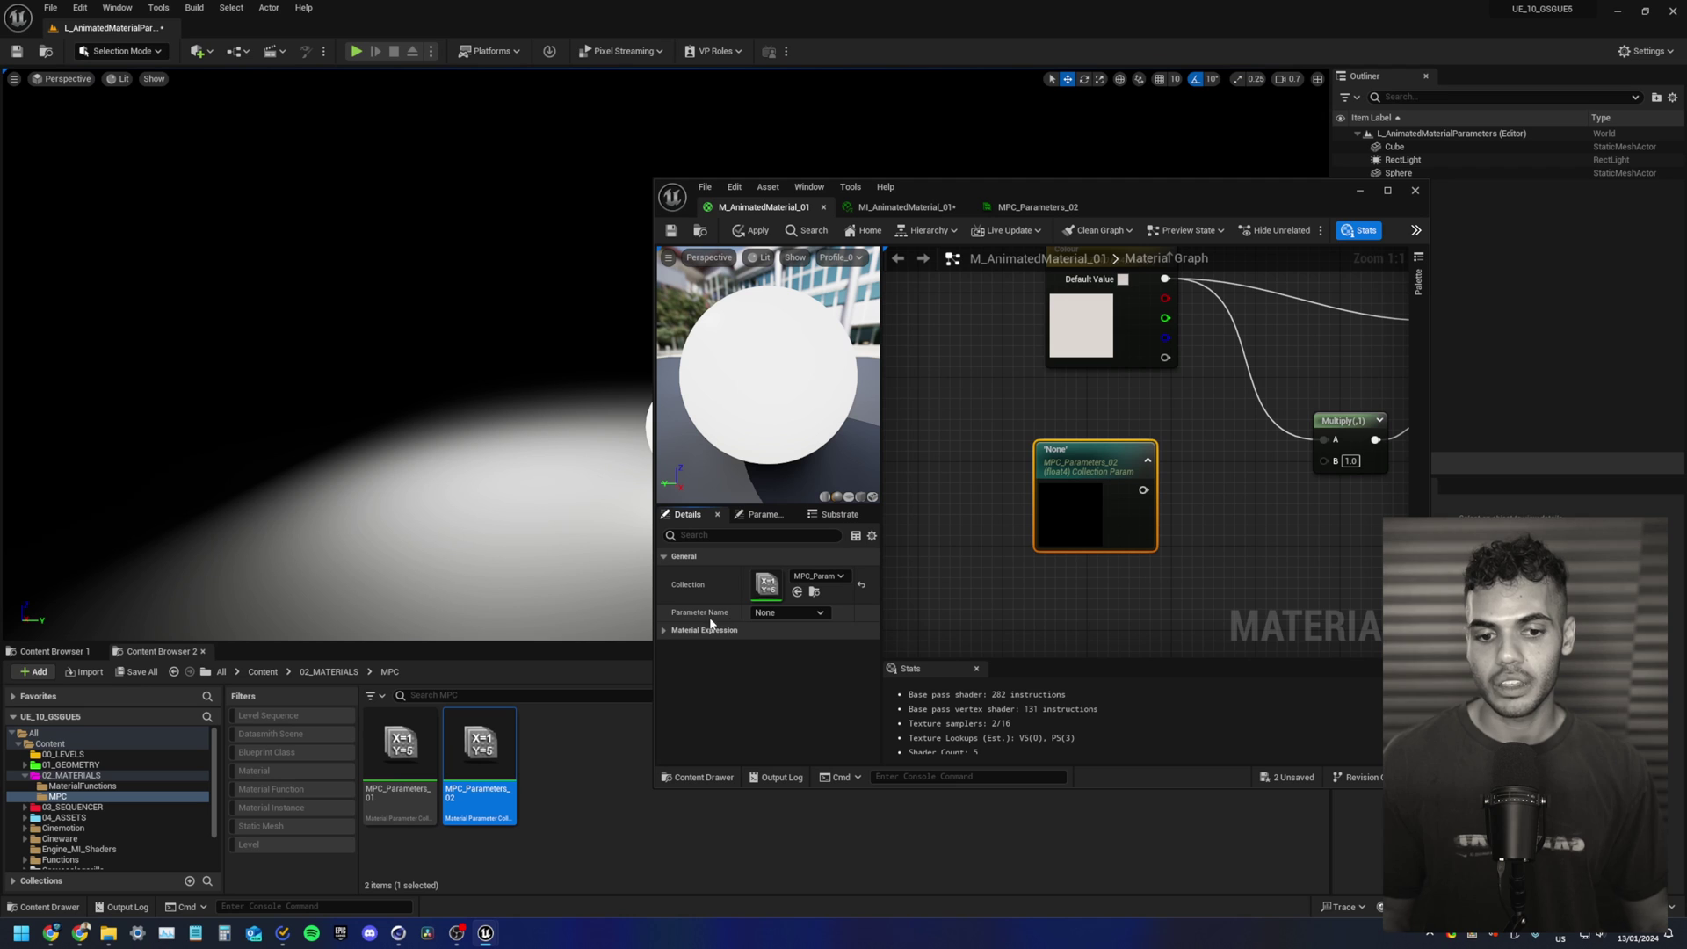
click(788, 613)
click(799, 630)
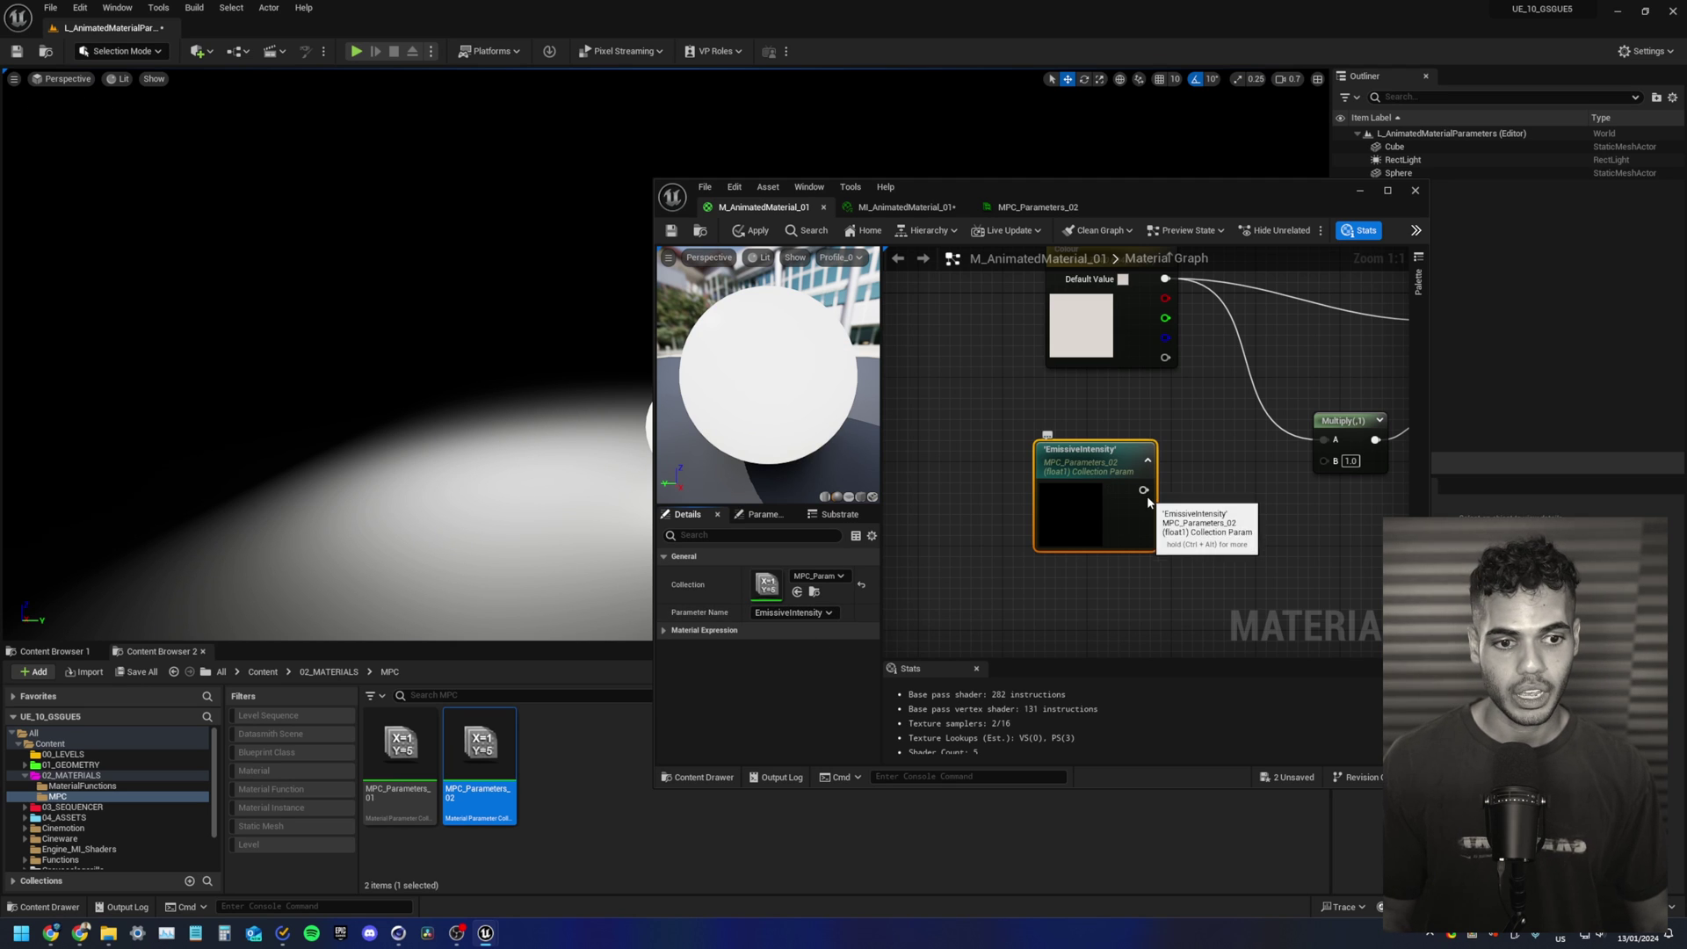
Step: Connect the EmissiveIntensity collection parameter to the B input of the Multiply node and save the material
drag(1143, 490, 1325, 459)
right_drag(1327, 528, 1234, 539)
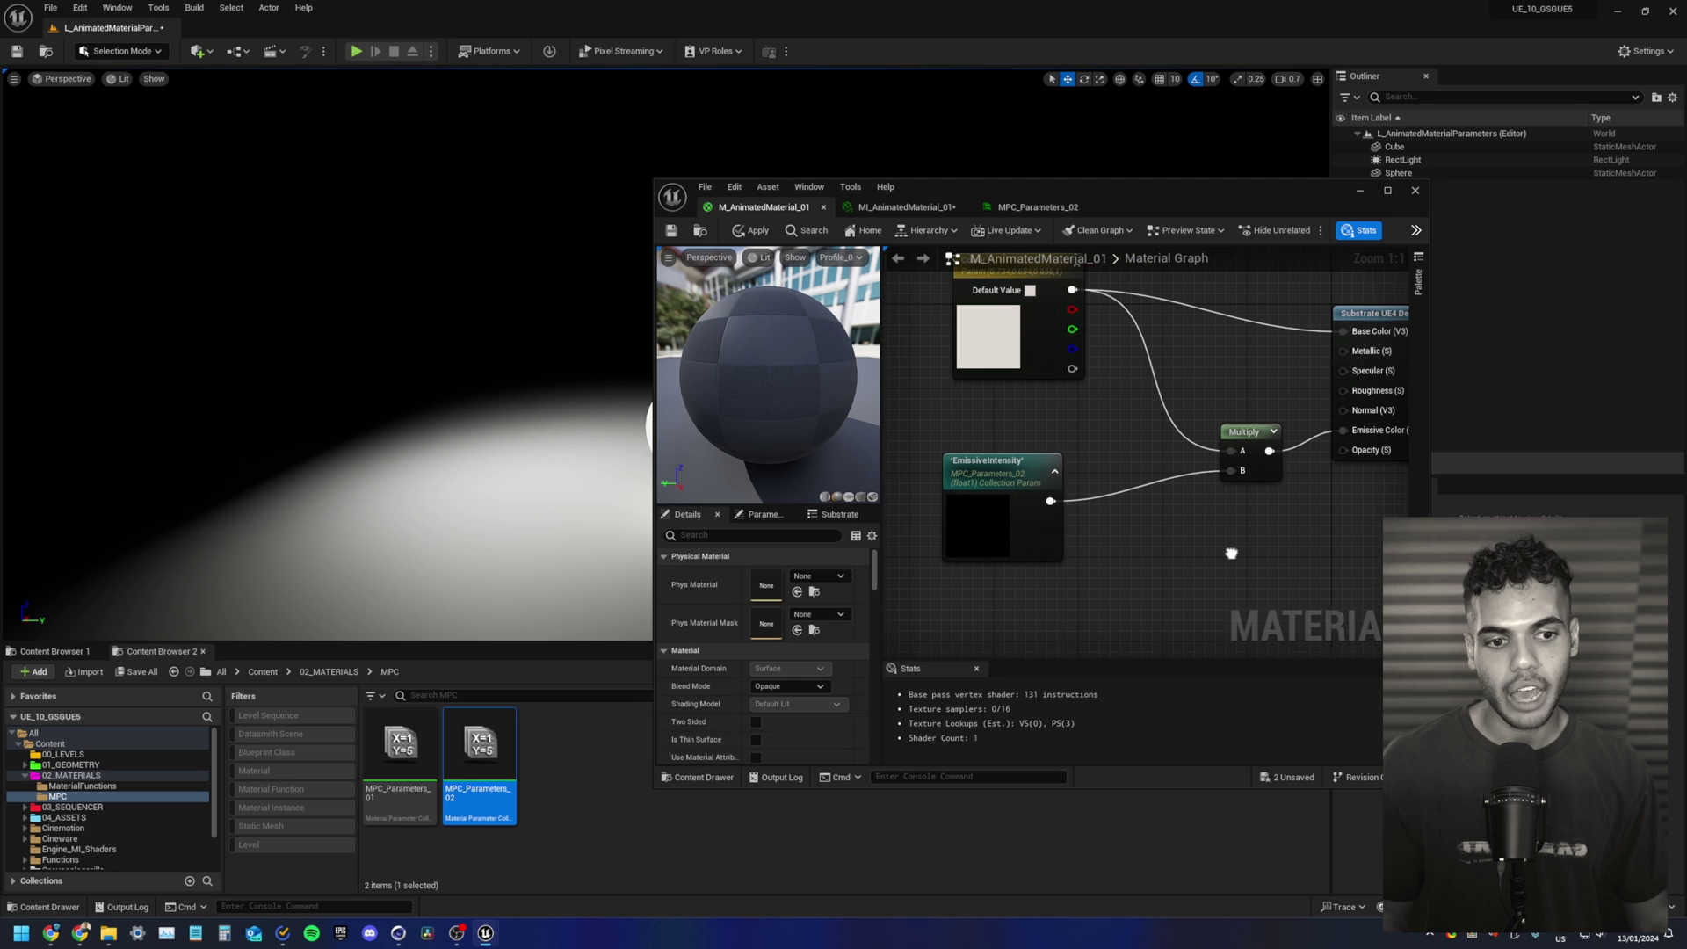
right_drag(949, 580, 978, 529)
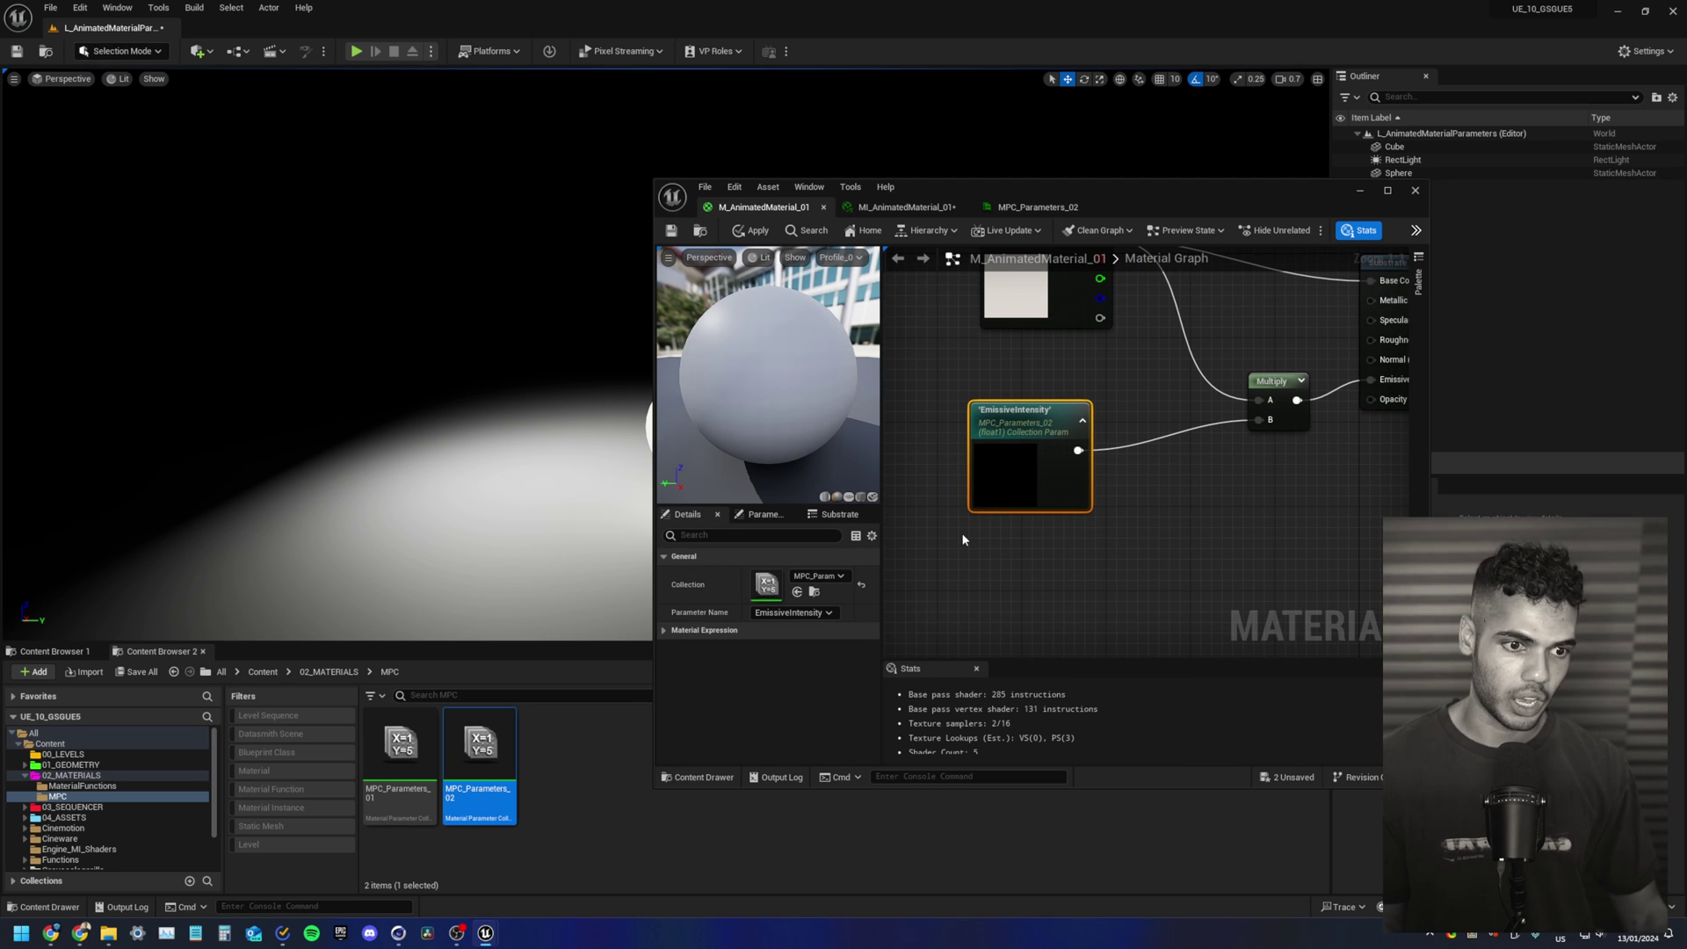
click(673, 232)
Step: Check the parameters of MI_AnimatedMaterial_01 and try an EmissiveIntensity default value of 1 in MPC_Parameters_02, saving the collection
click(901, 207)
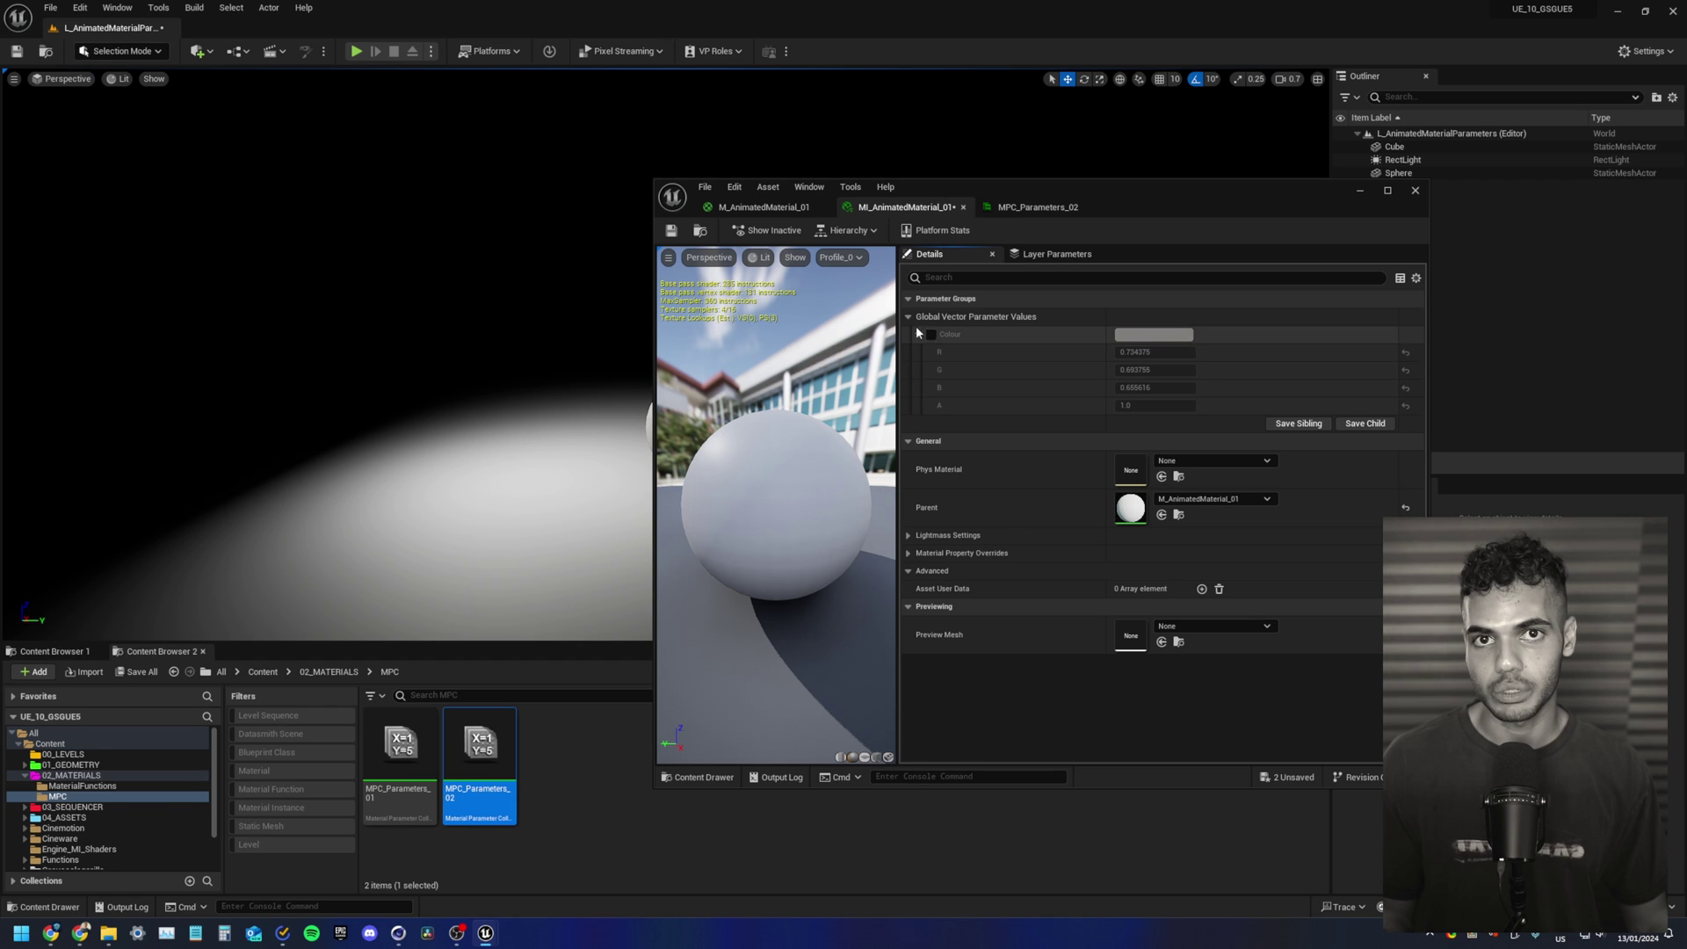
click(1024, 208)
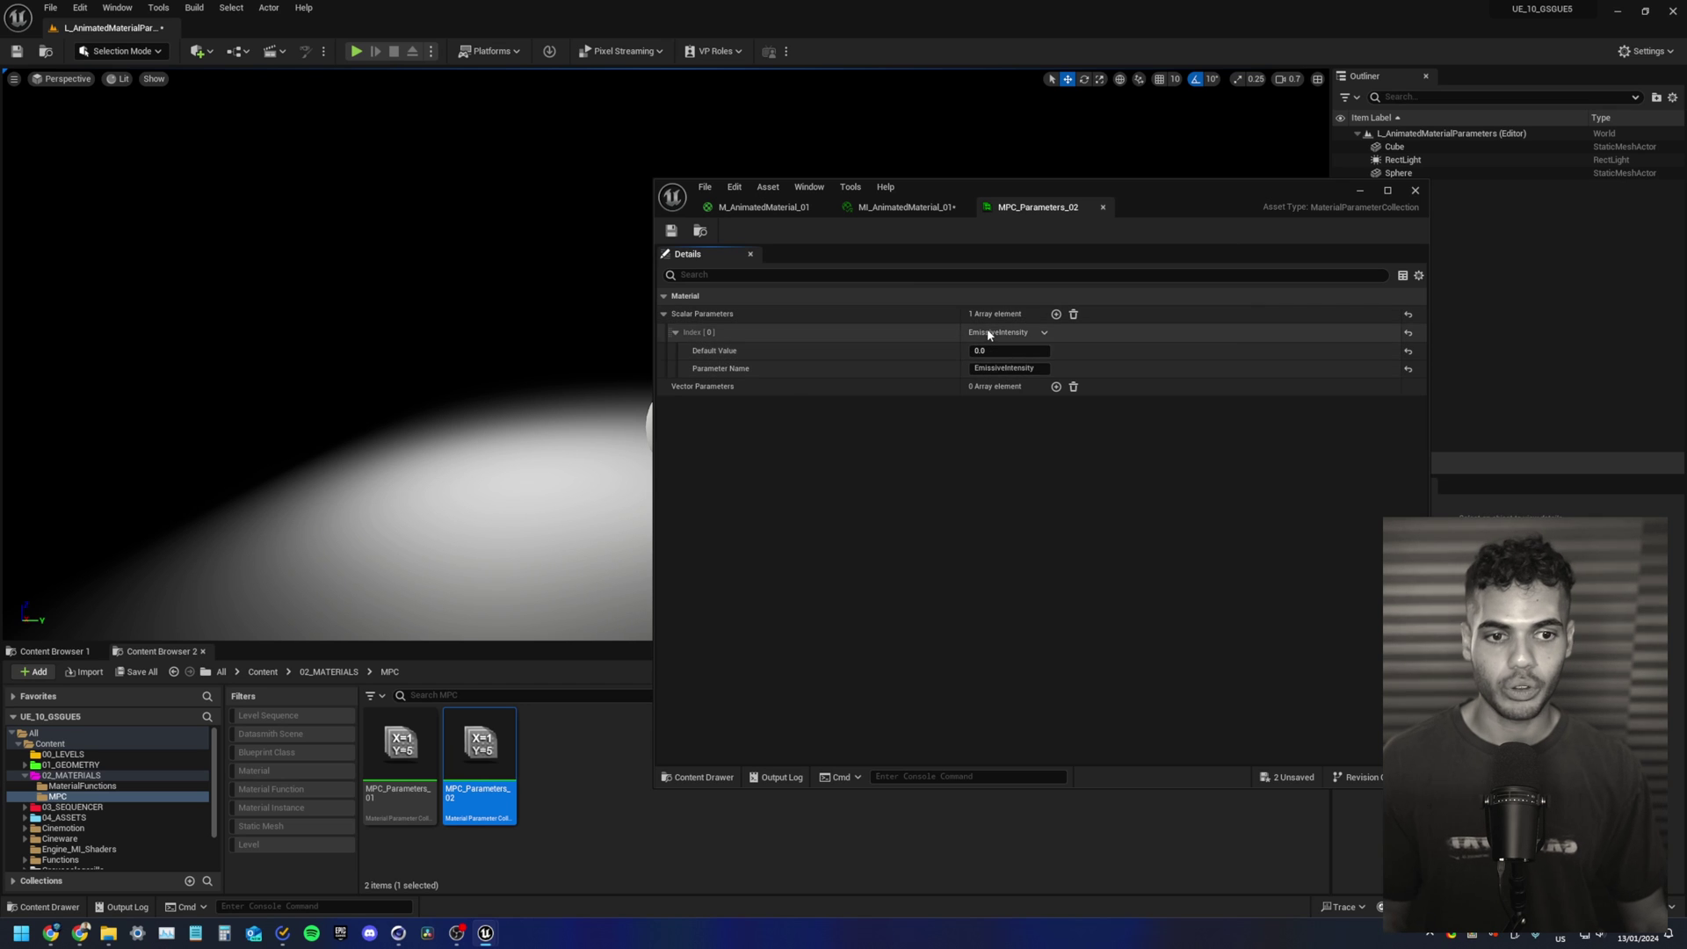
click(1012, 351)
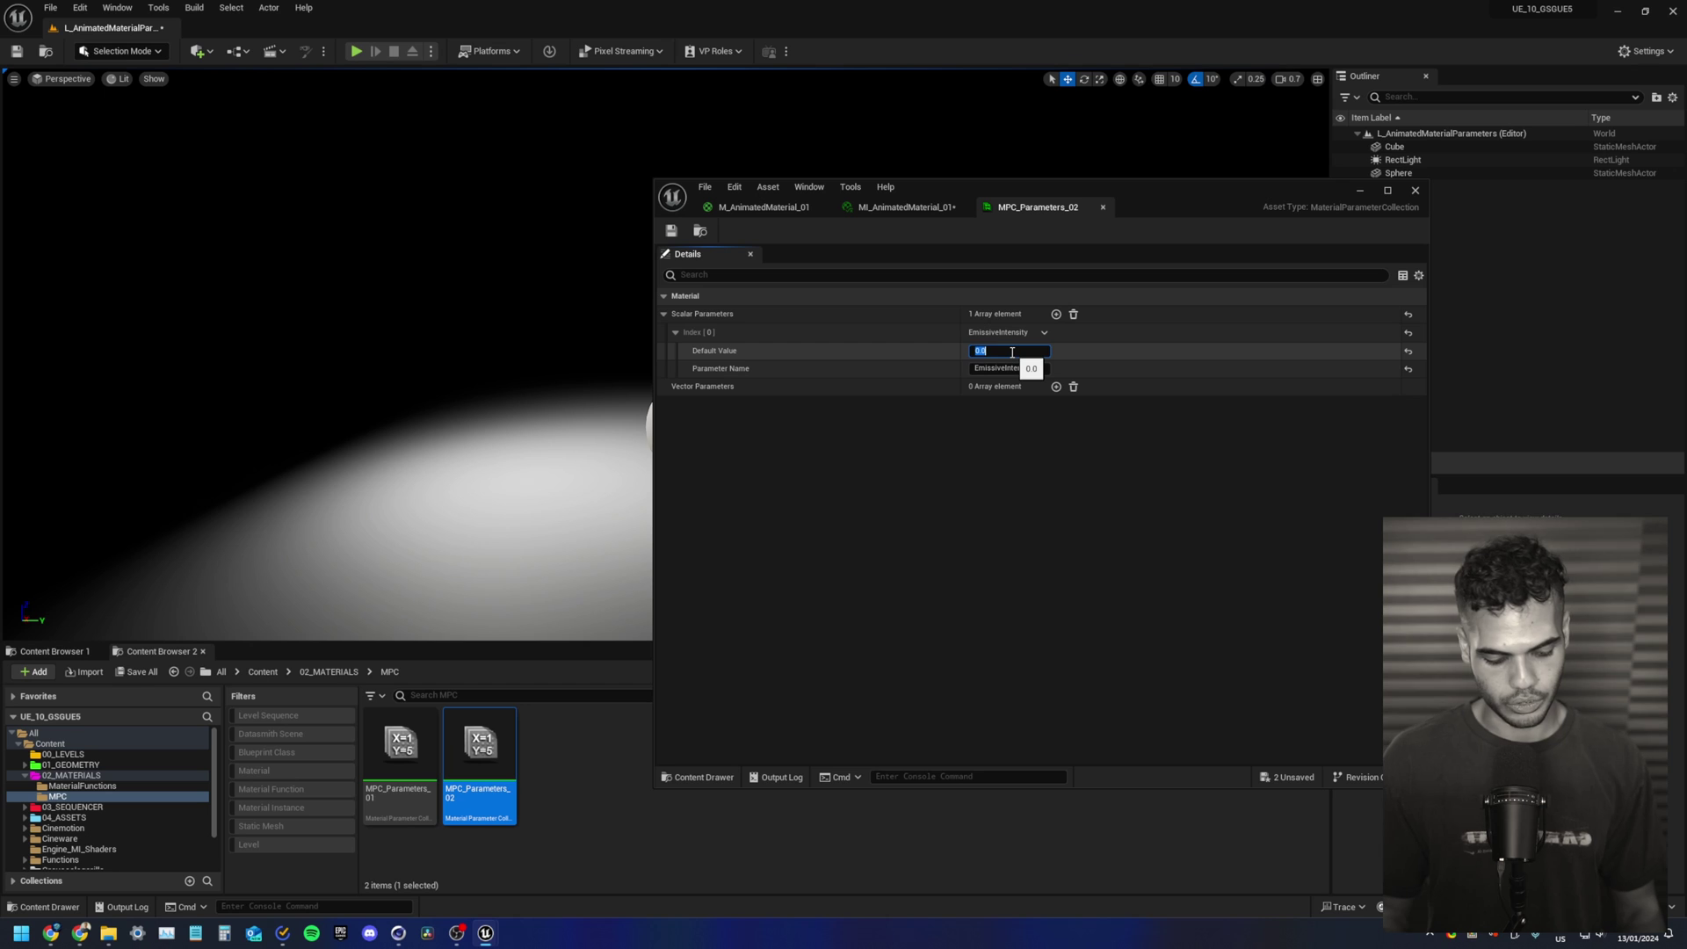
text(1)
key(Return)
drag(1221, 191, 1572, 192)
click(1024, 231)
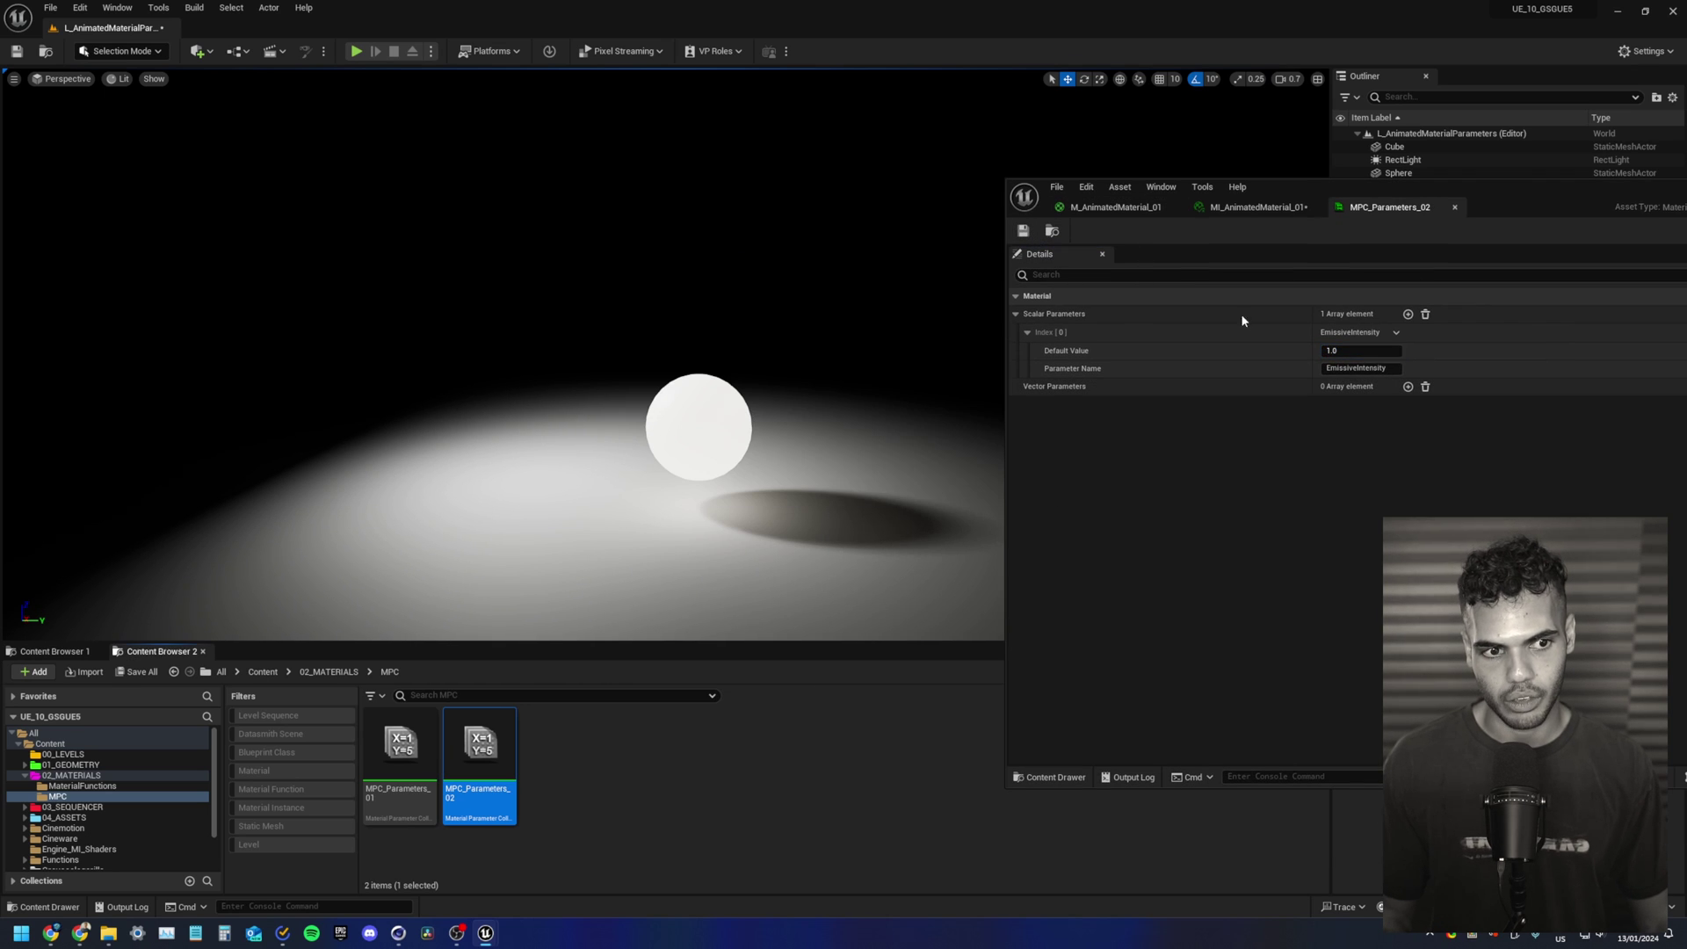
Step: Set the EmissiveIntensity default value to 0 and minimize the asset editor window
click(1377, 352)
text(0)
key(Return)
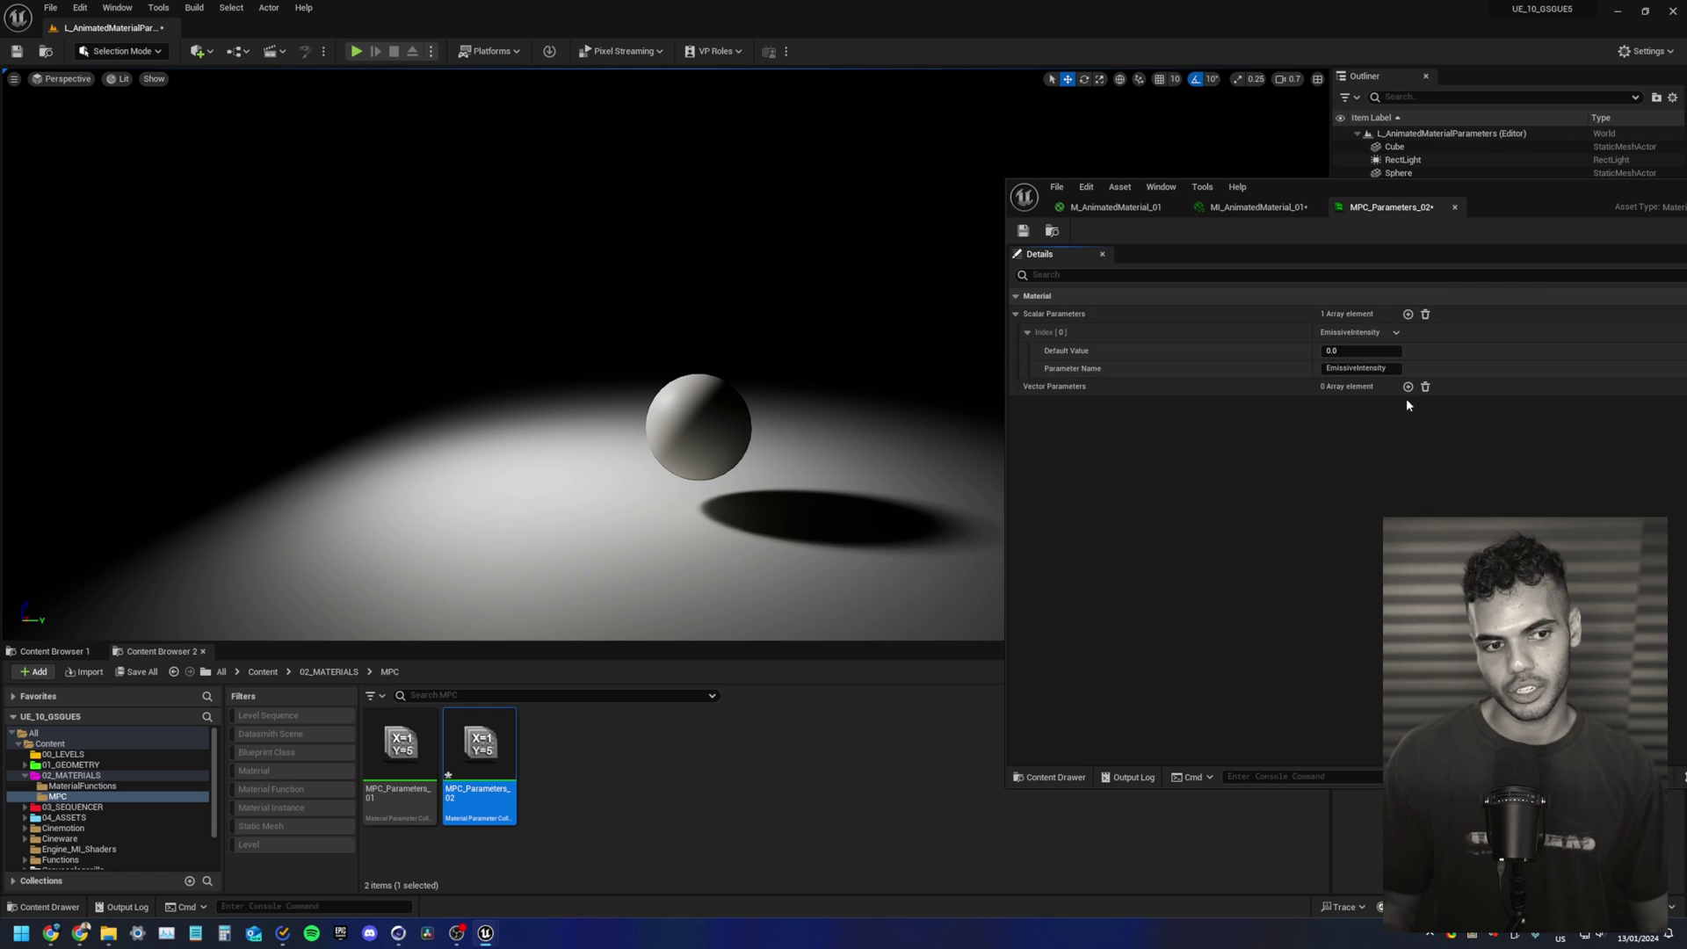
drag(1548, 198, 1213, 224)
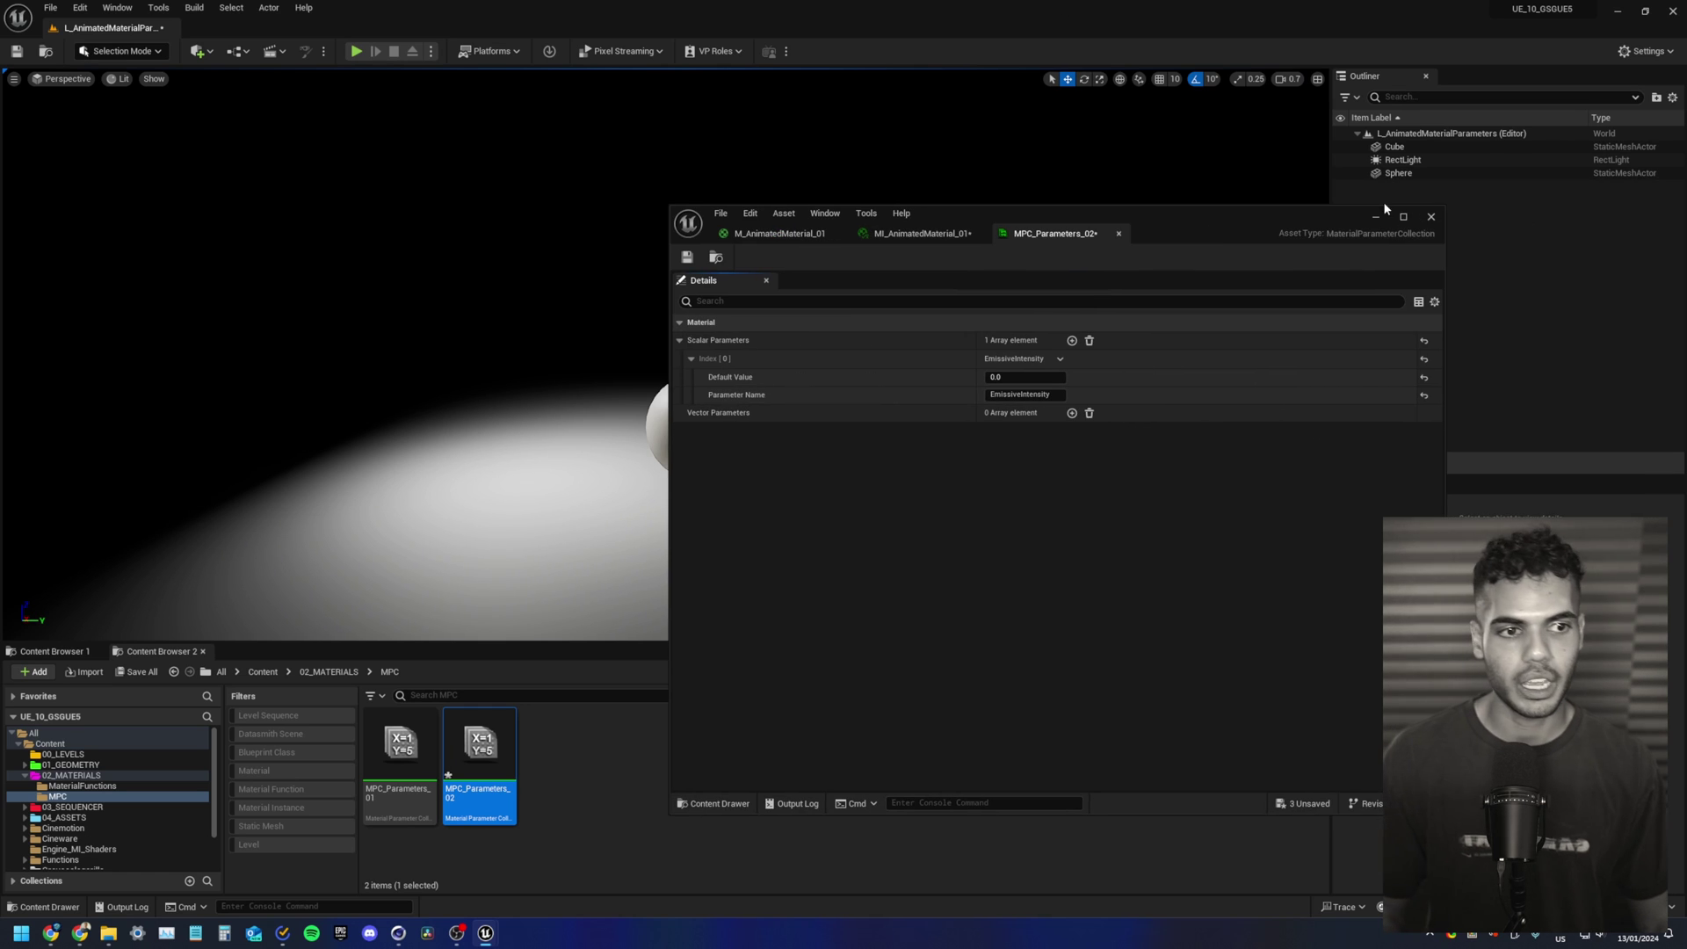
click(1381, 215)
Step: Create a Level Sequence named LS_Tutorial_s1 in the AnimatedEmissive folder of 03_SEQUENCER and open it
click(72, 807)
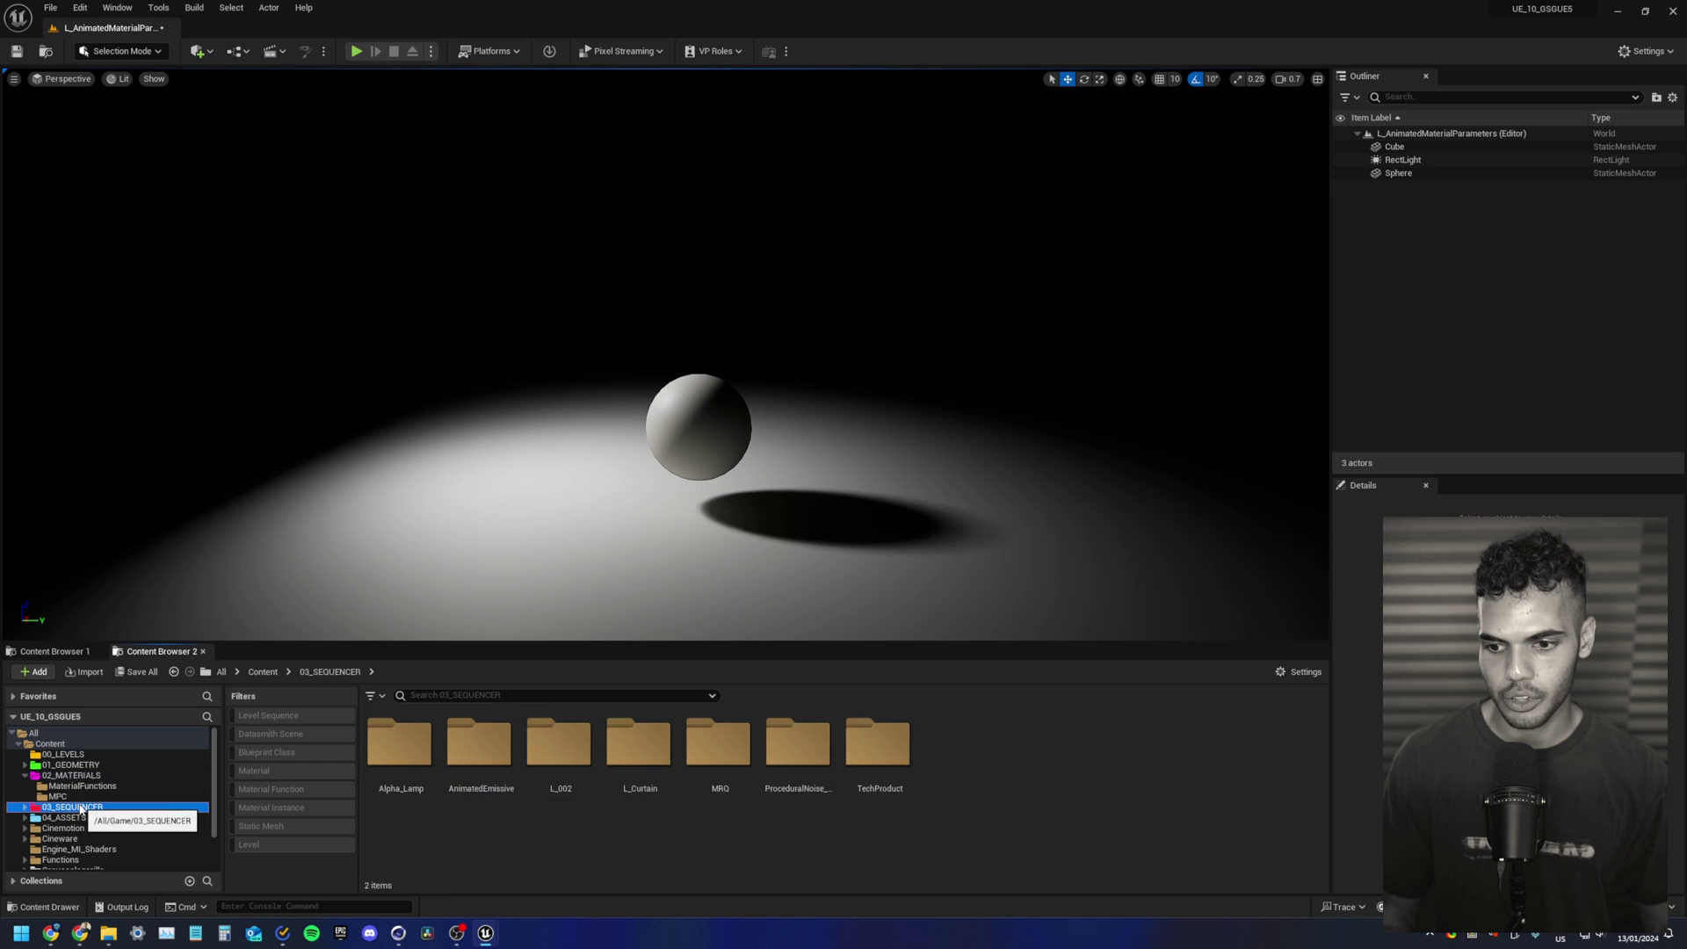
double_click(481, 765)
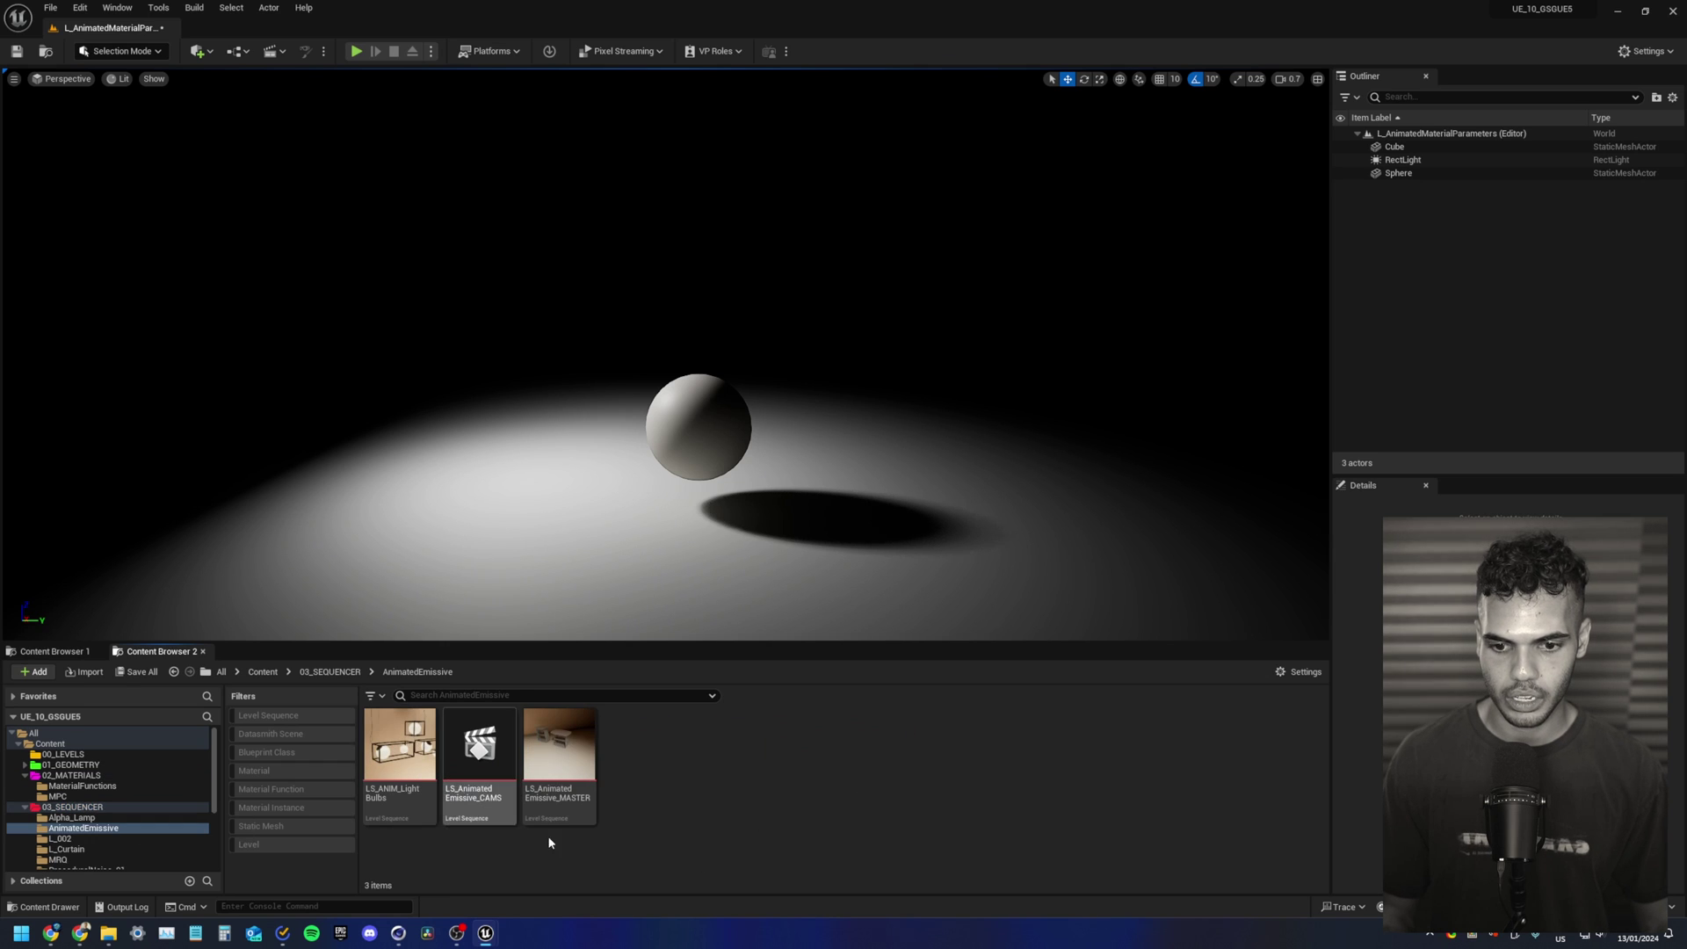
right_click(690, 765)
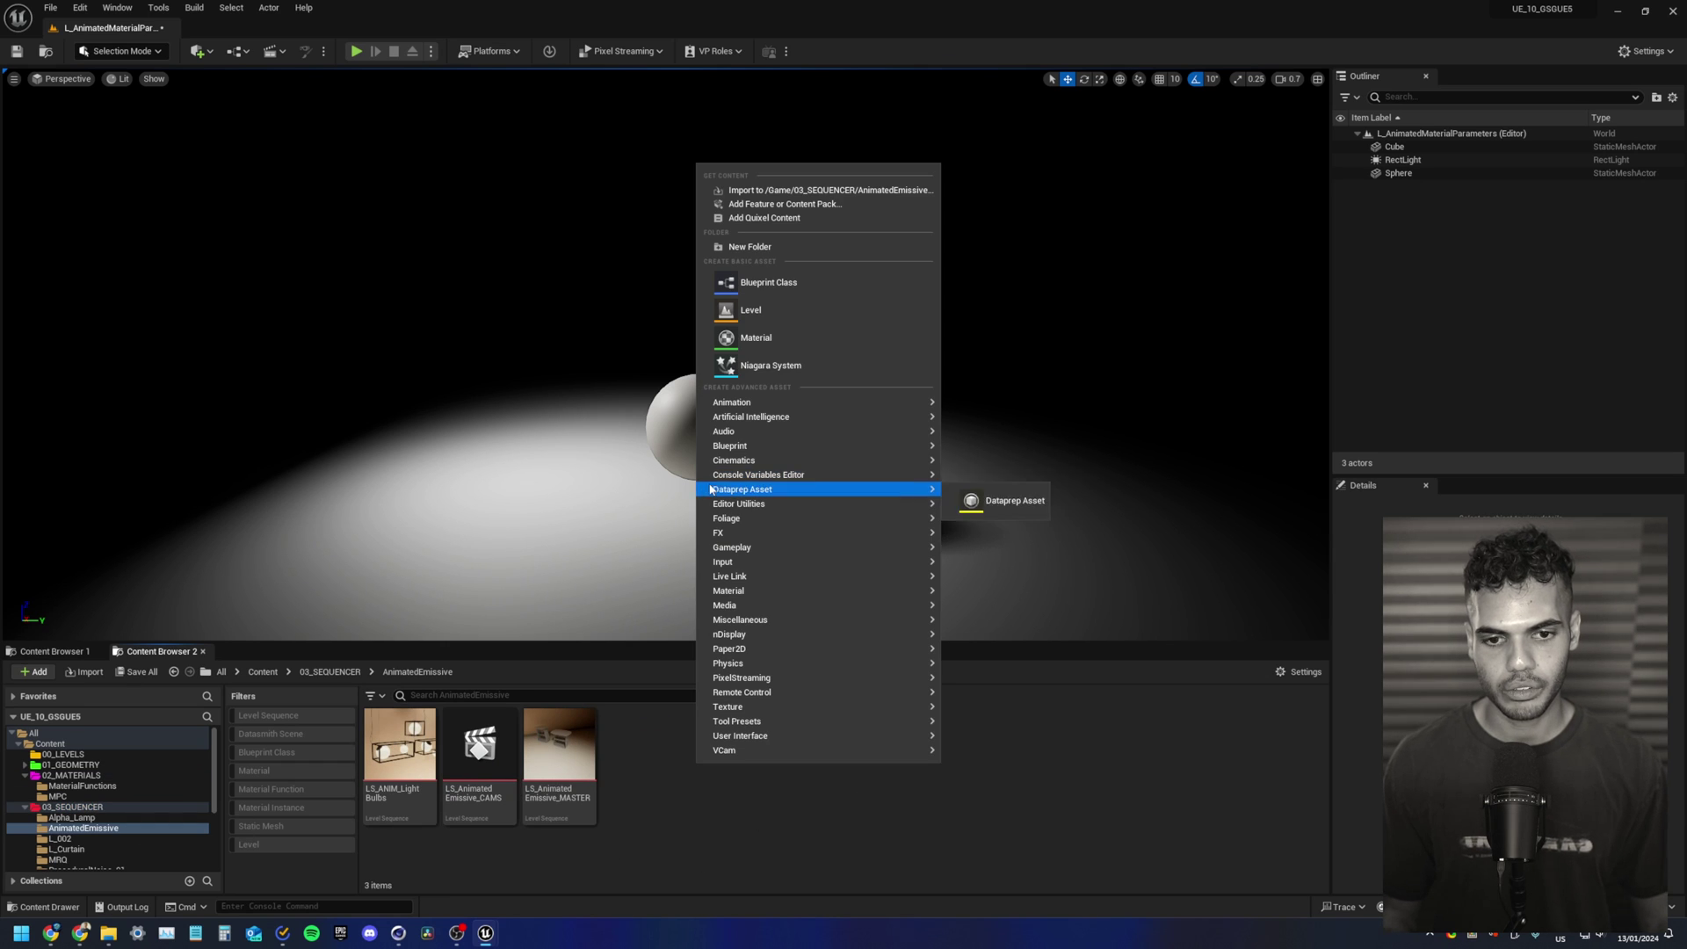
mouse_move(785, 462)
click(1011, 499)
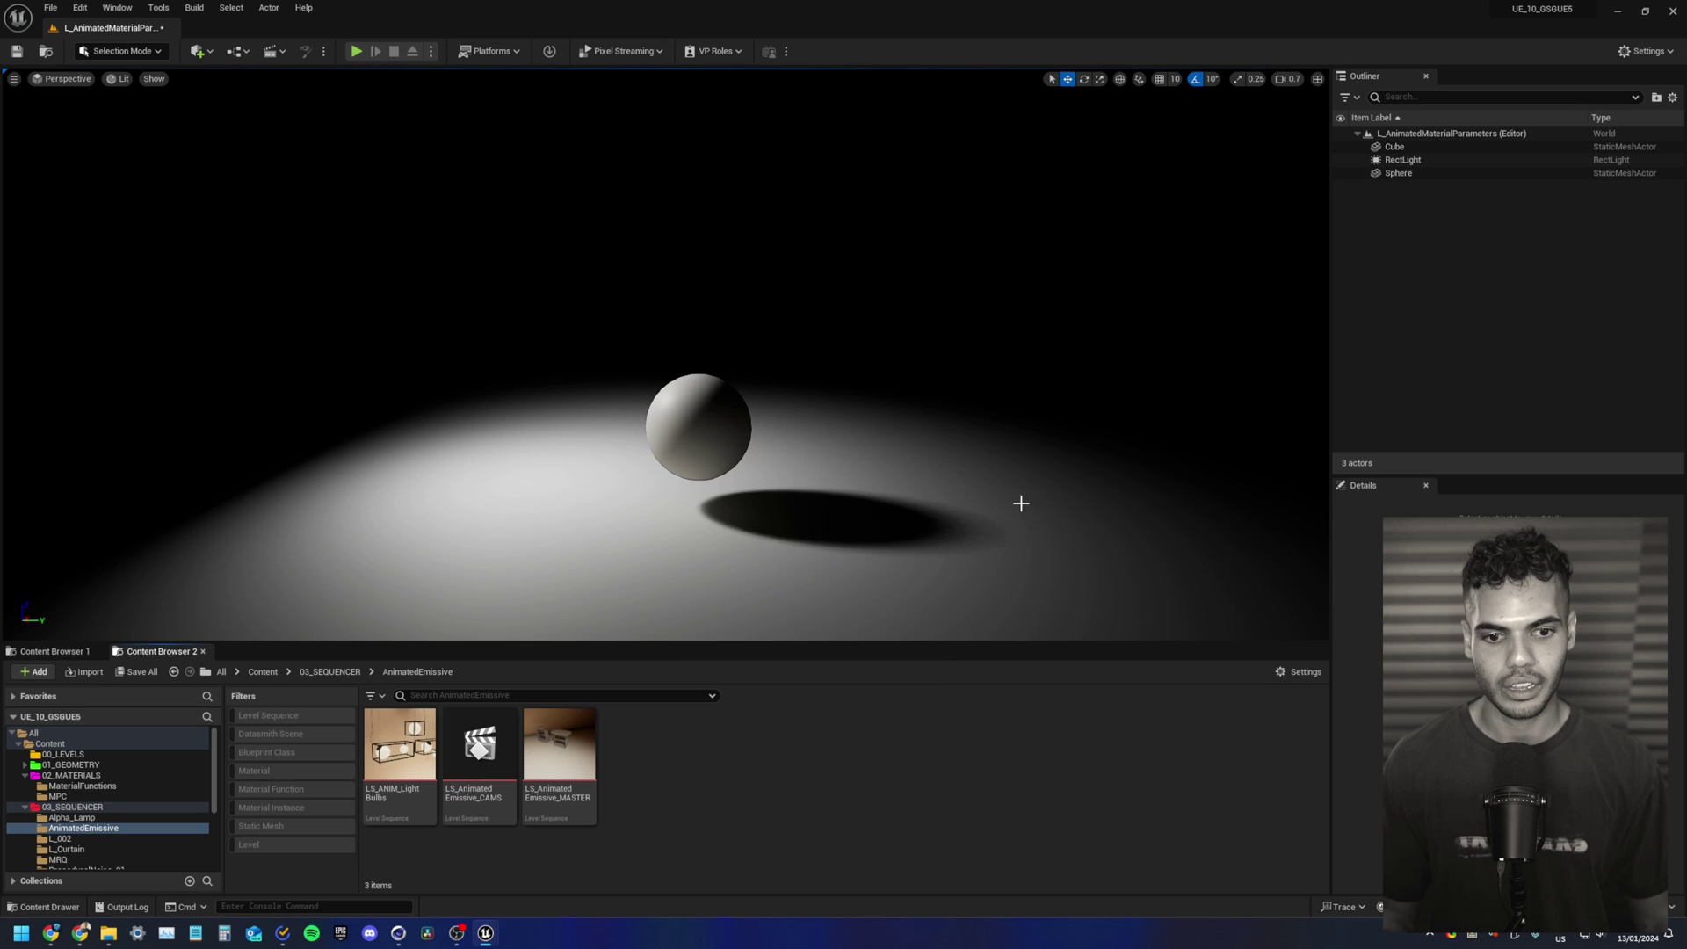
text(LS)
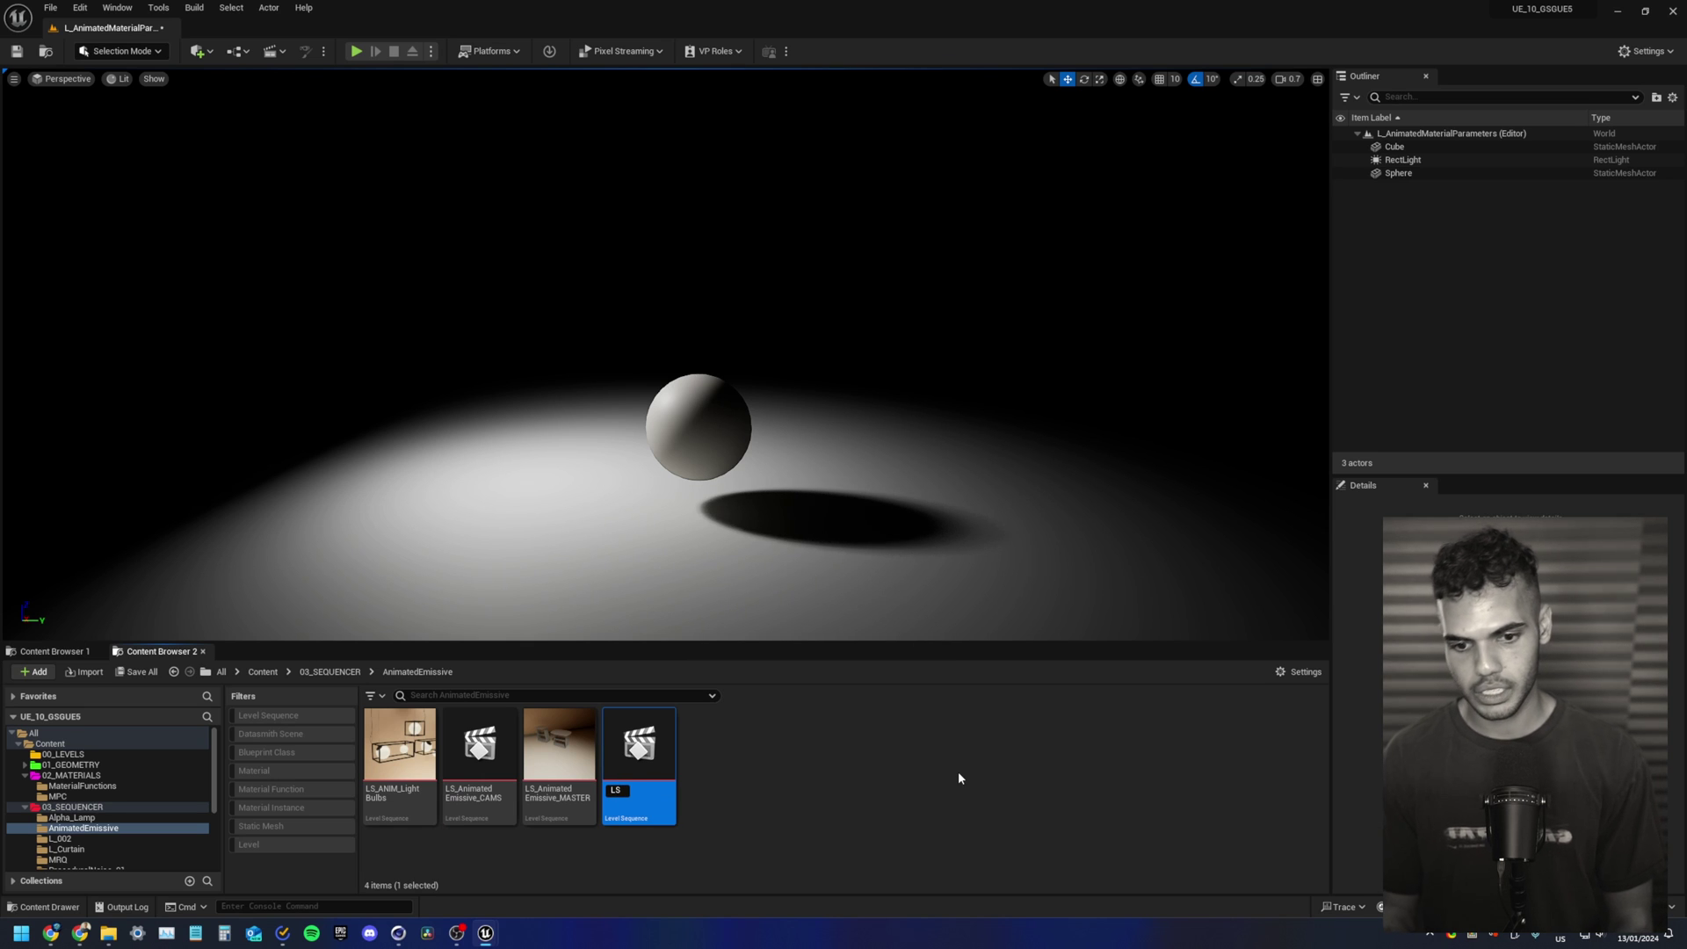
text(_Tutopr)
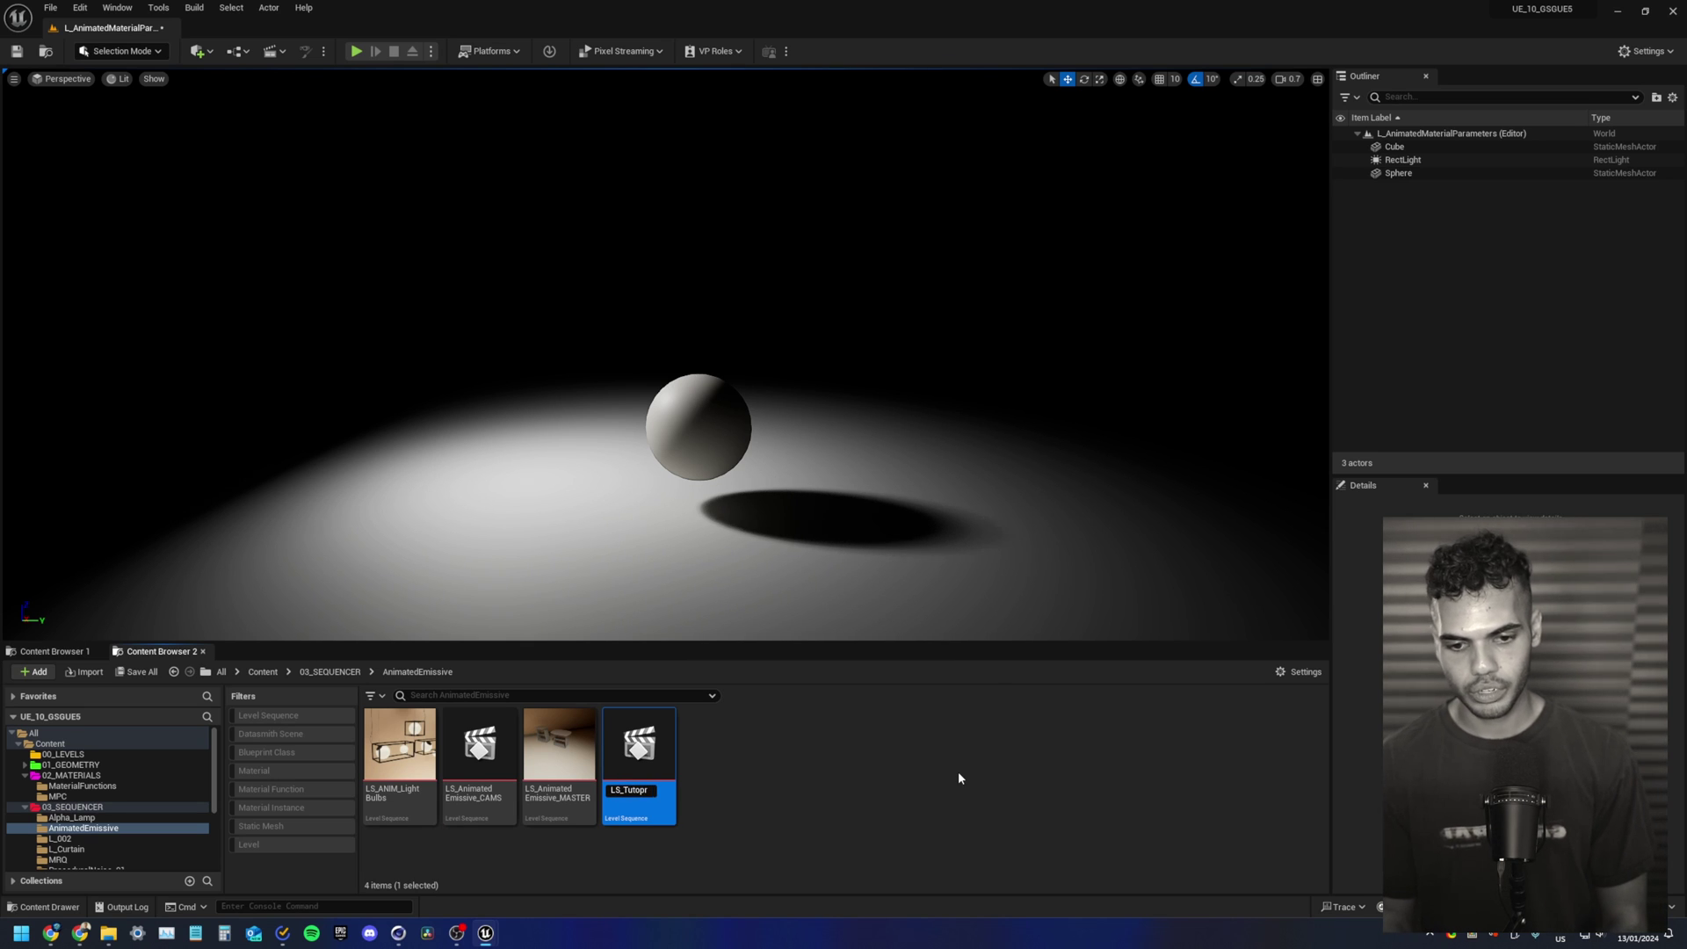
text(al_s1)
key(Return)
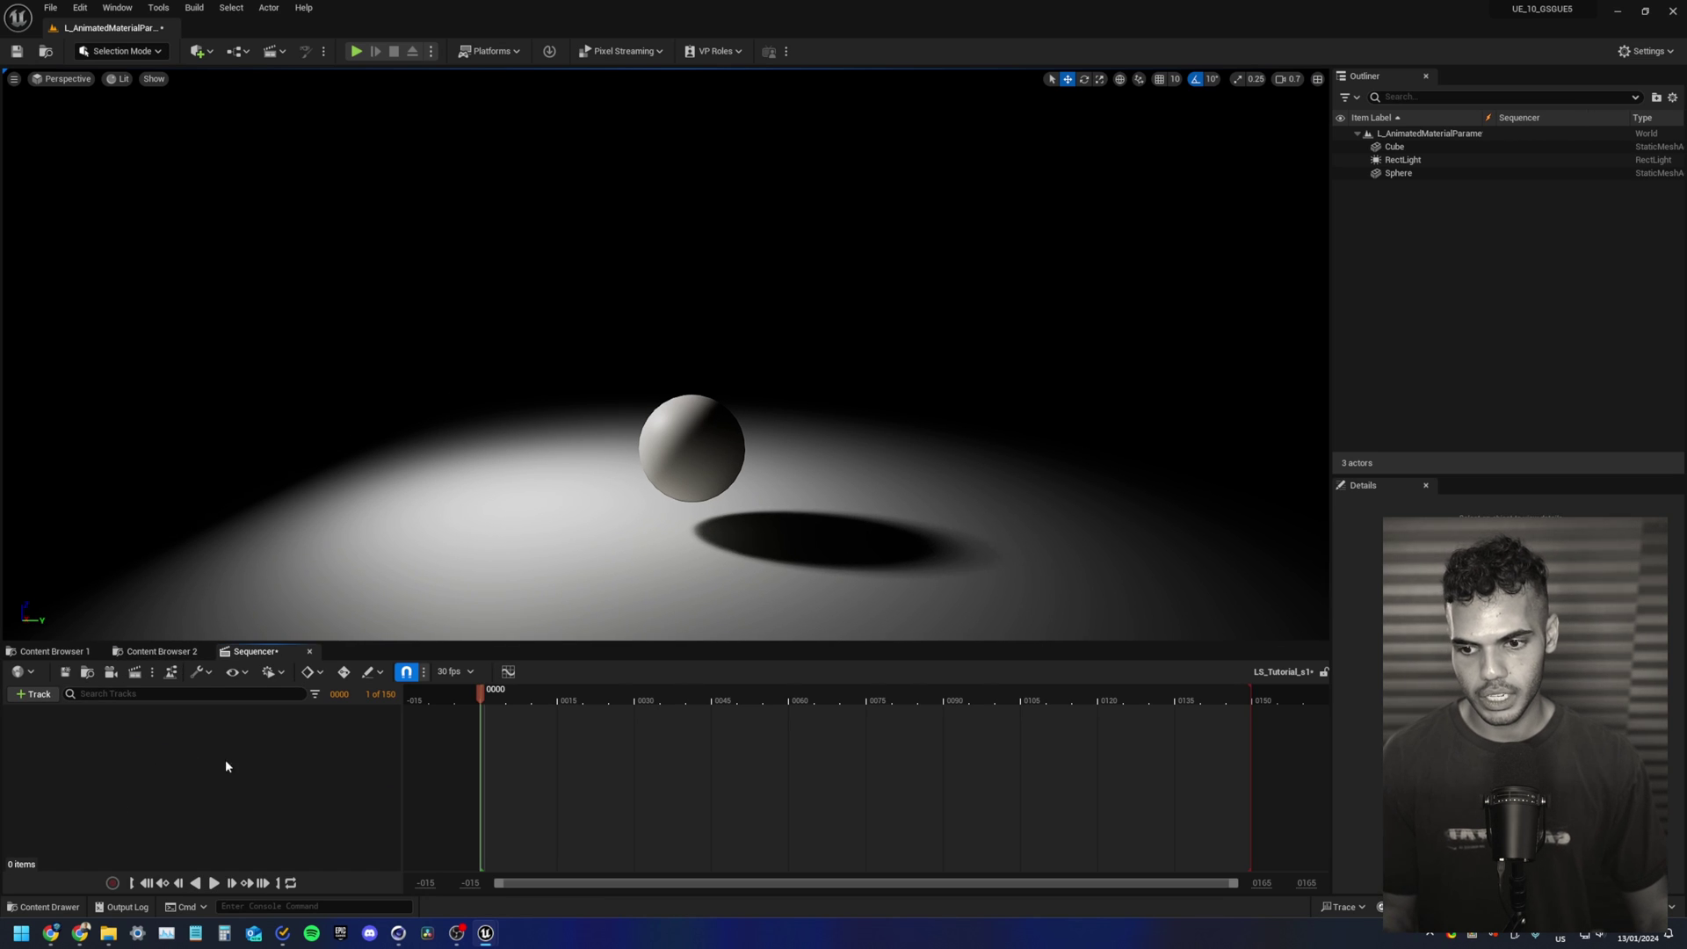
Step: Add a Material Parameter Collection Track for MPC_Parameters_02 to the sequence
click(32, 694)
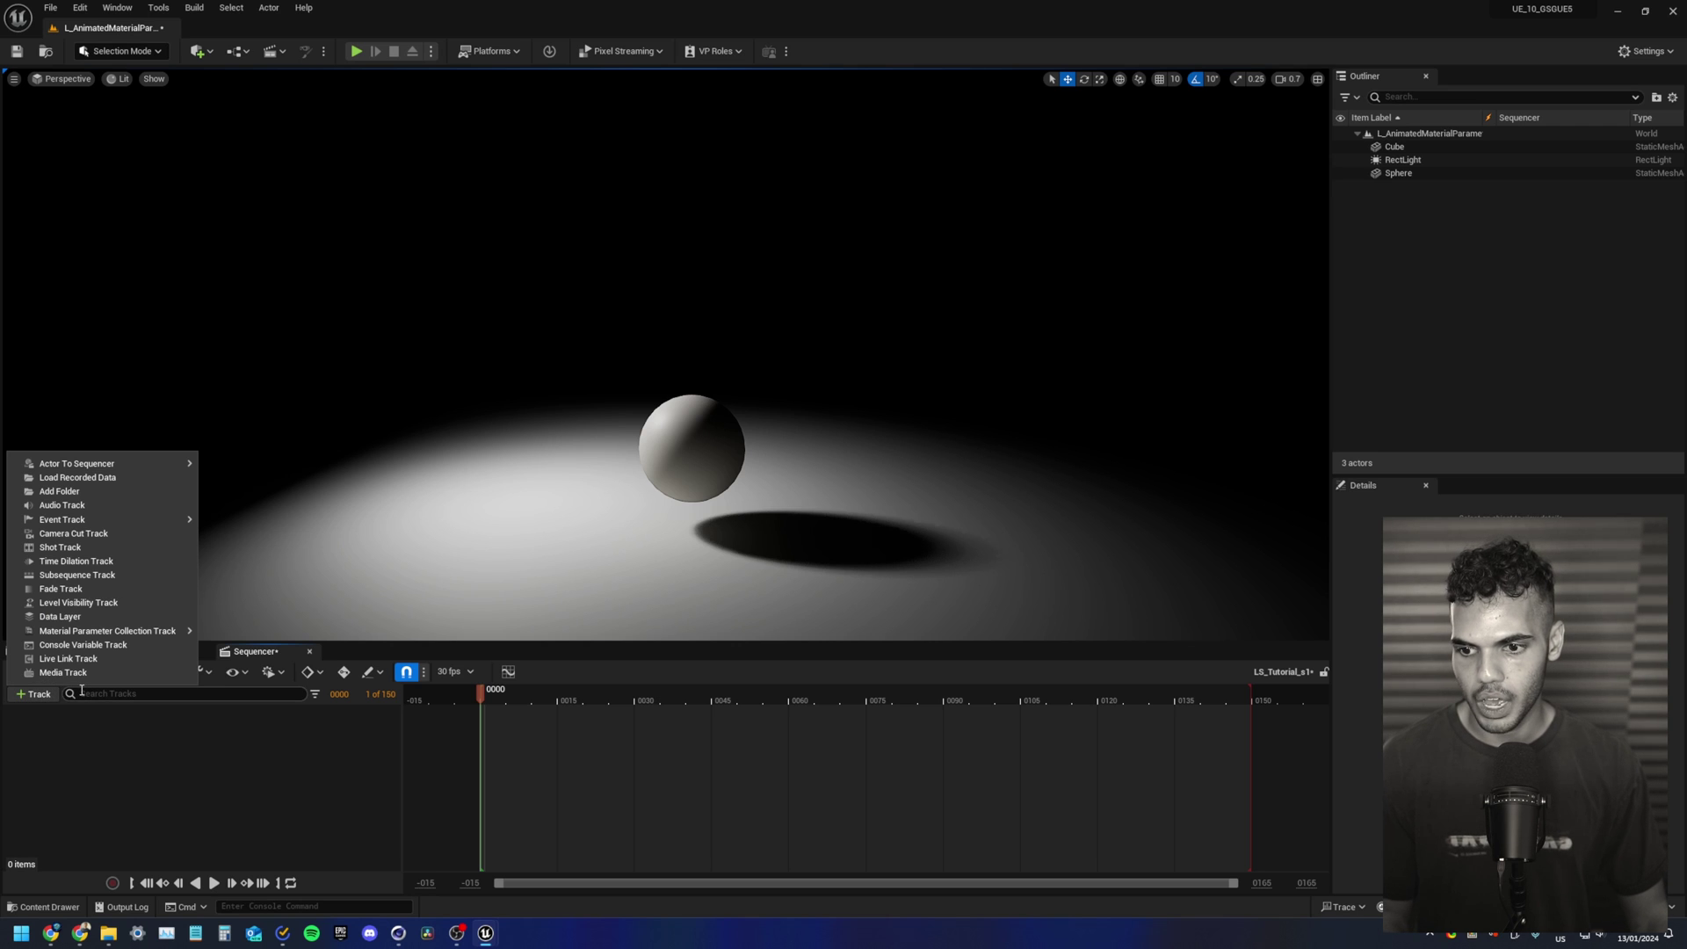
mouse_move(119, 633)
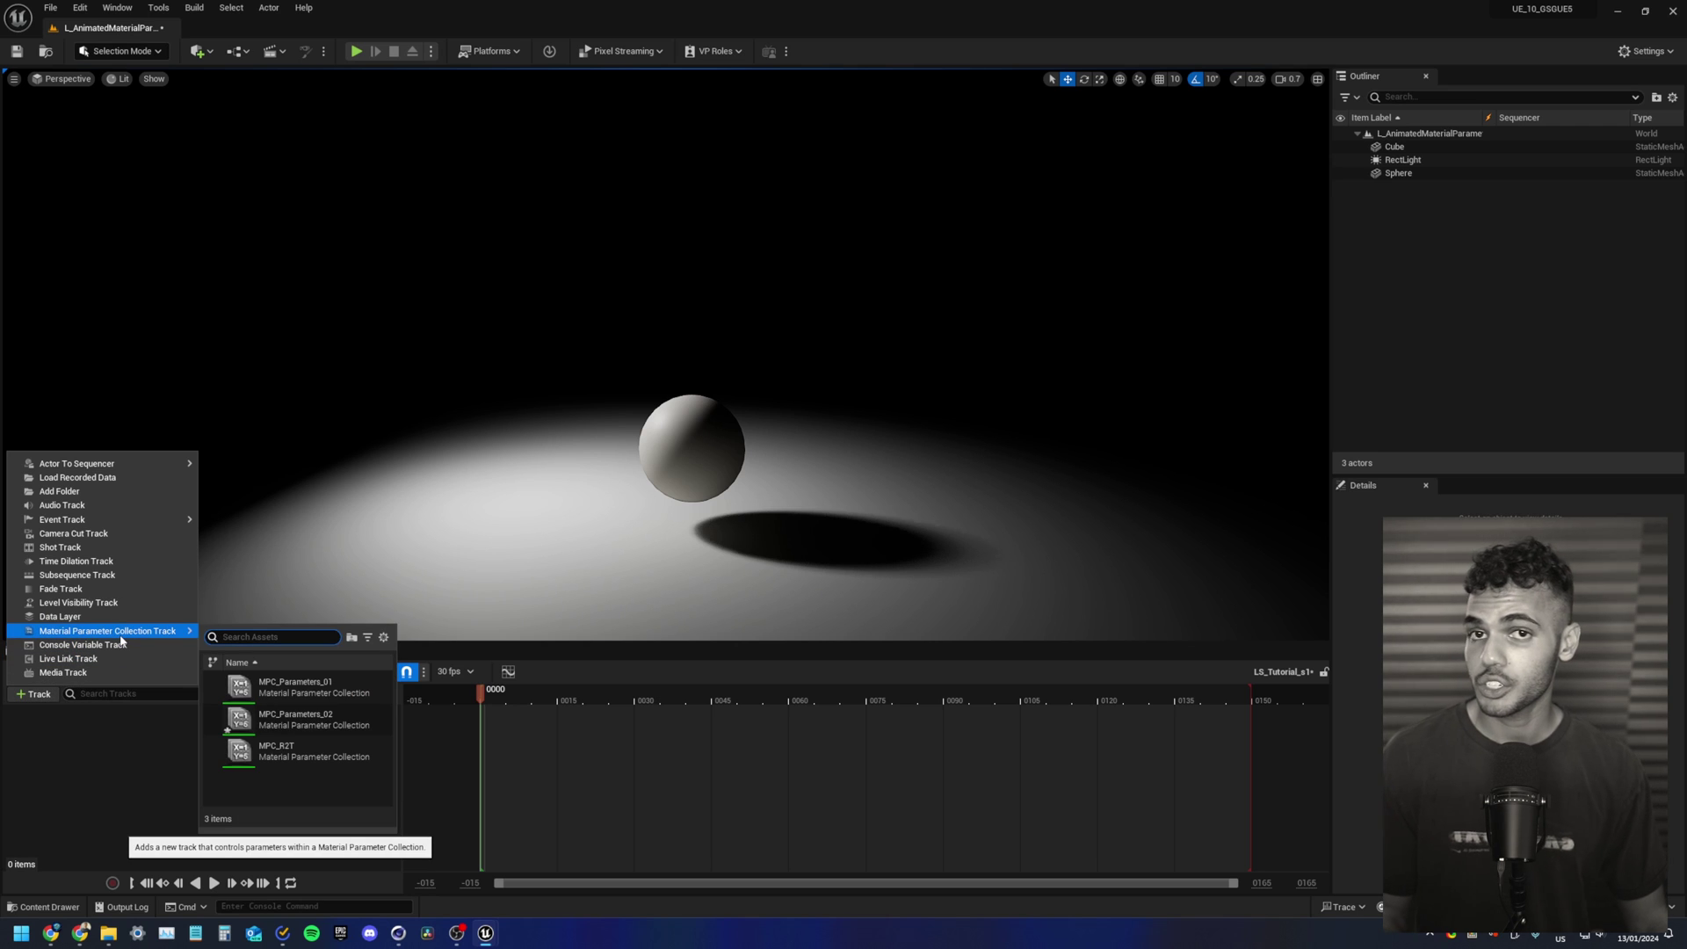
click(337, 723)
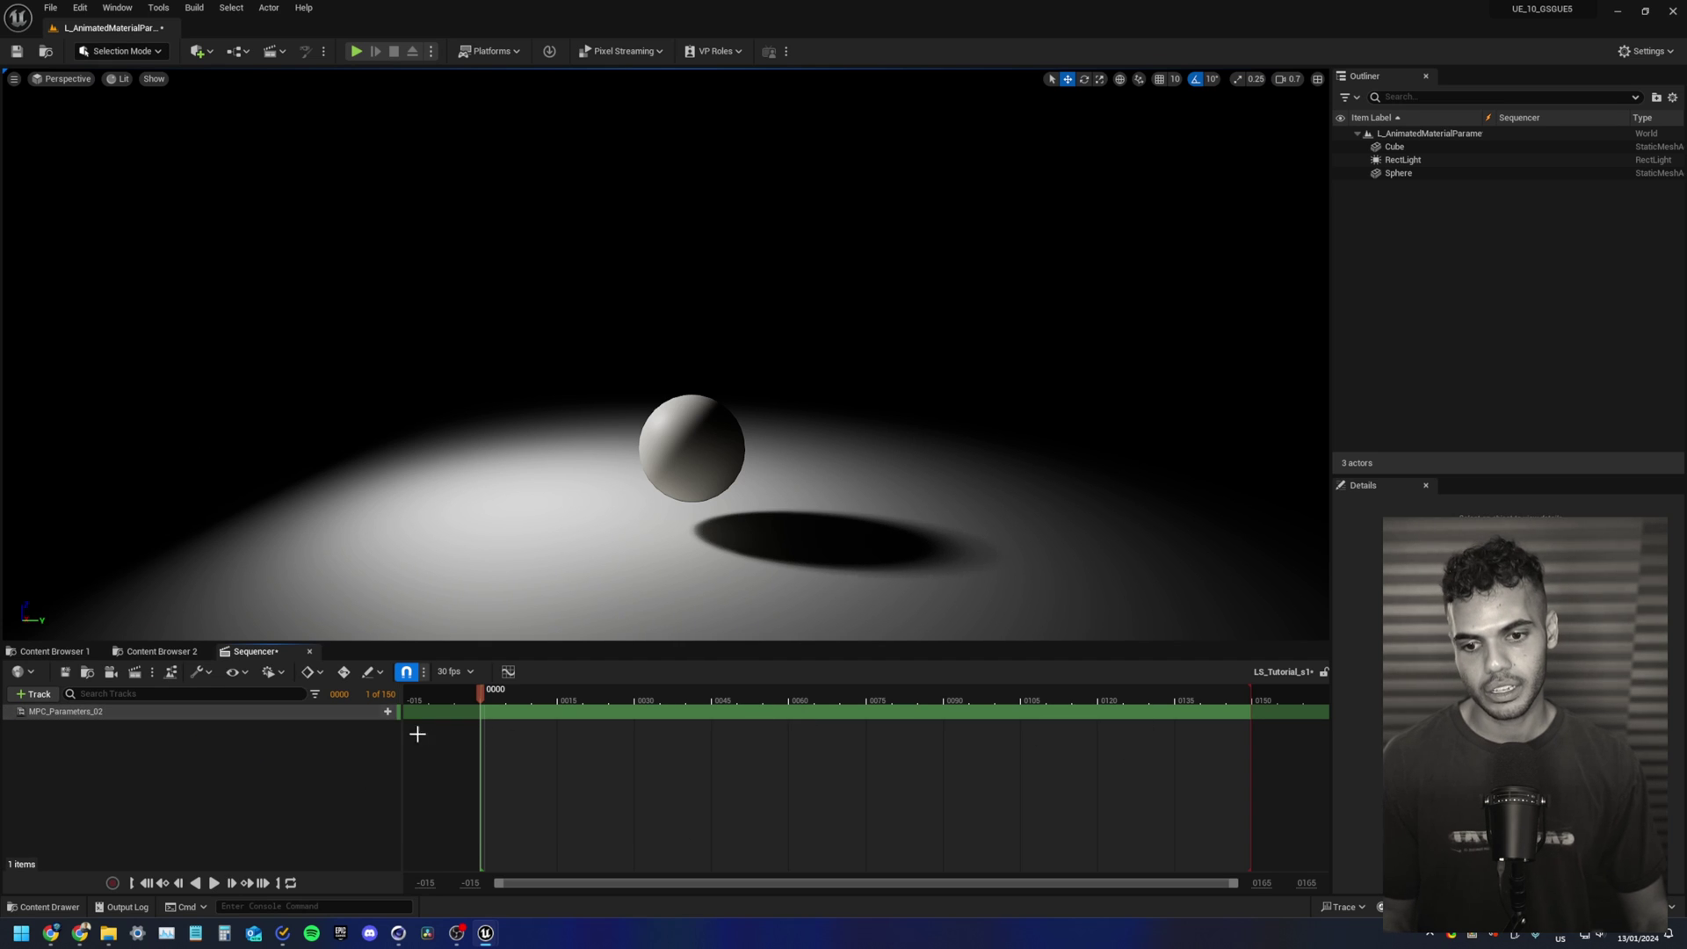
Step: Add the EmissiveIntensity parameter to the MPC_Parameters_02 track and expand the track to show its channel
click(387, 713)
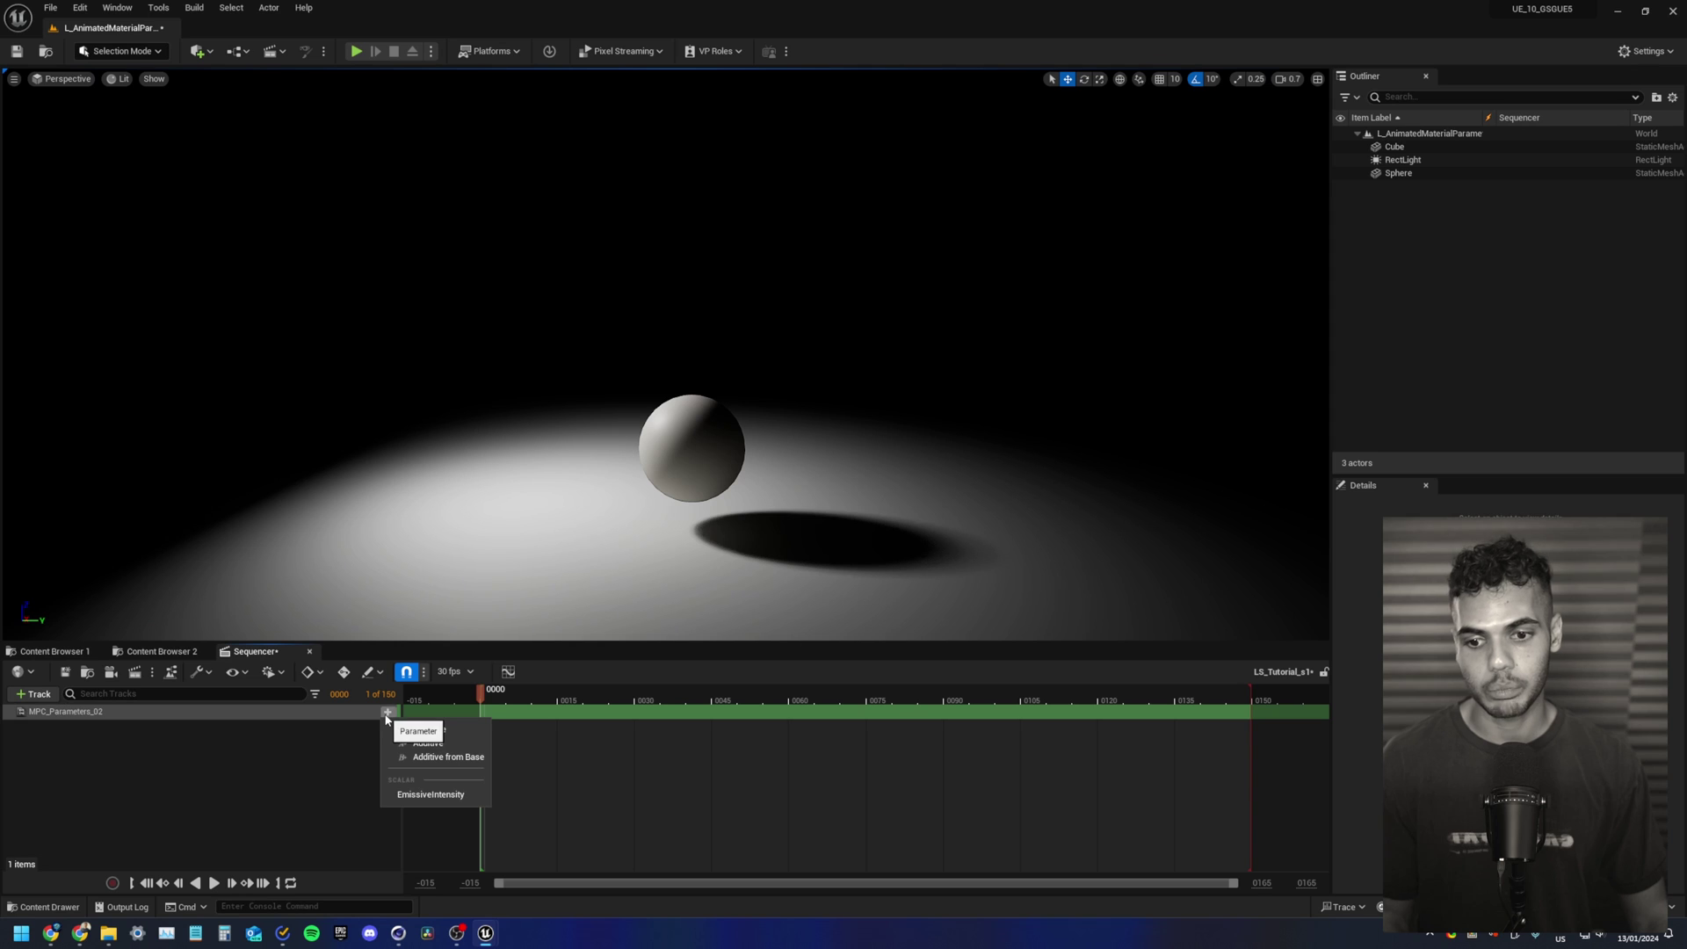
click(464, 794)
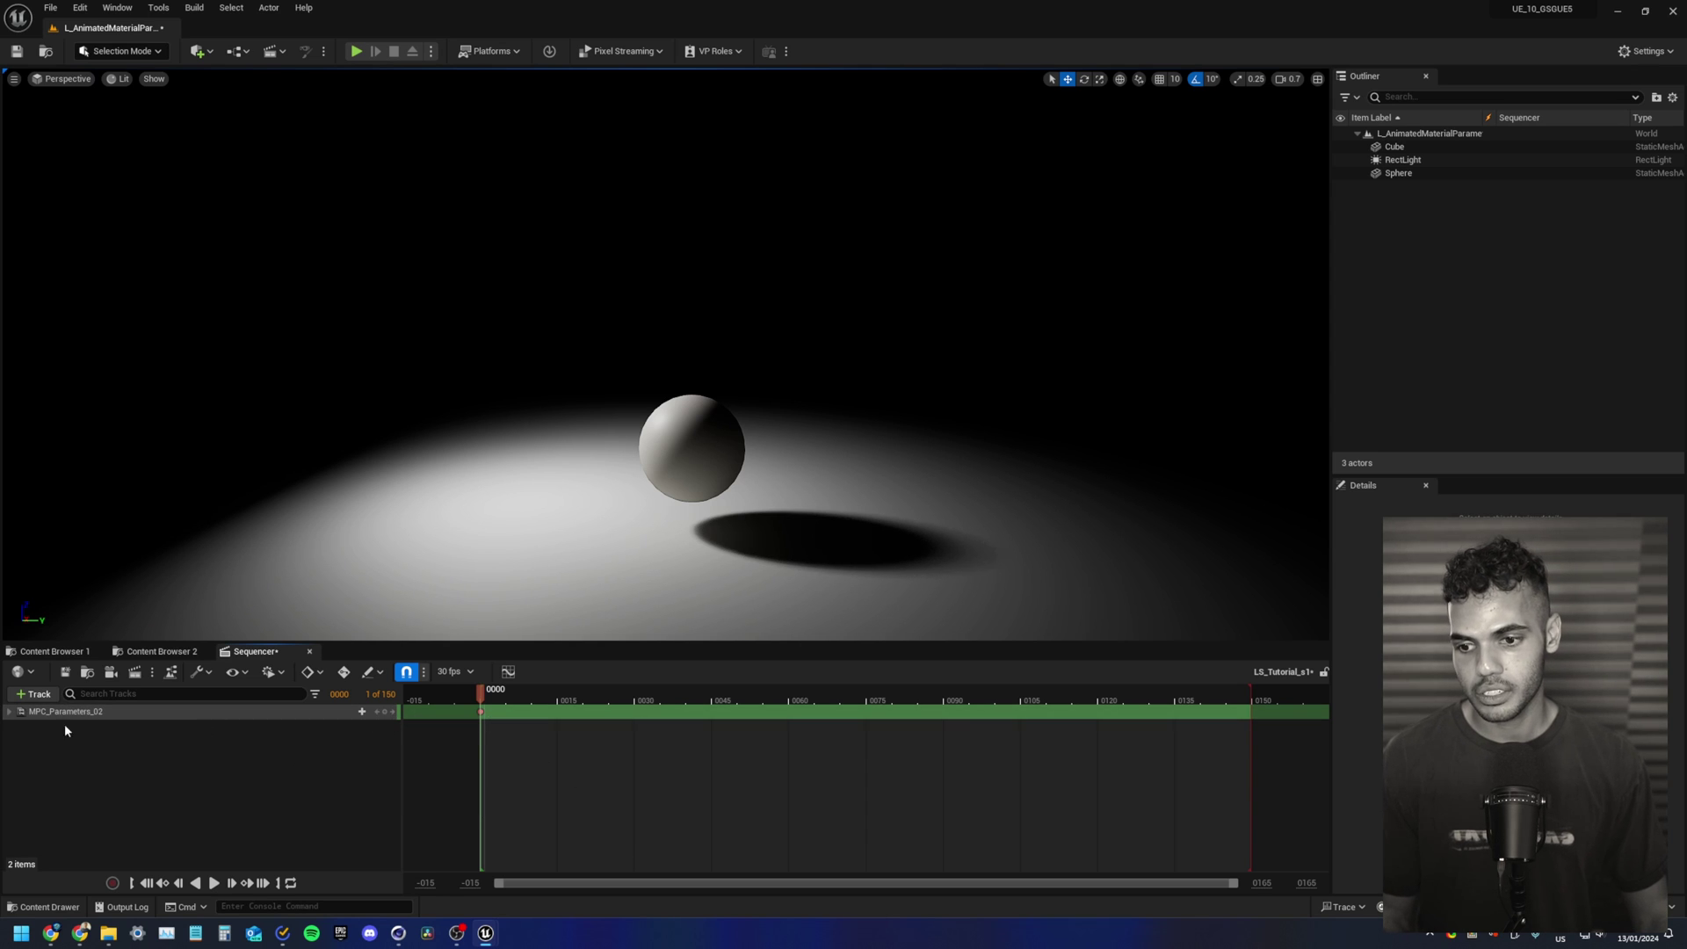
click(9, 711)
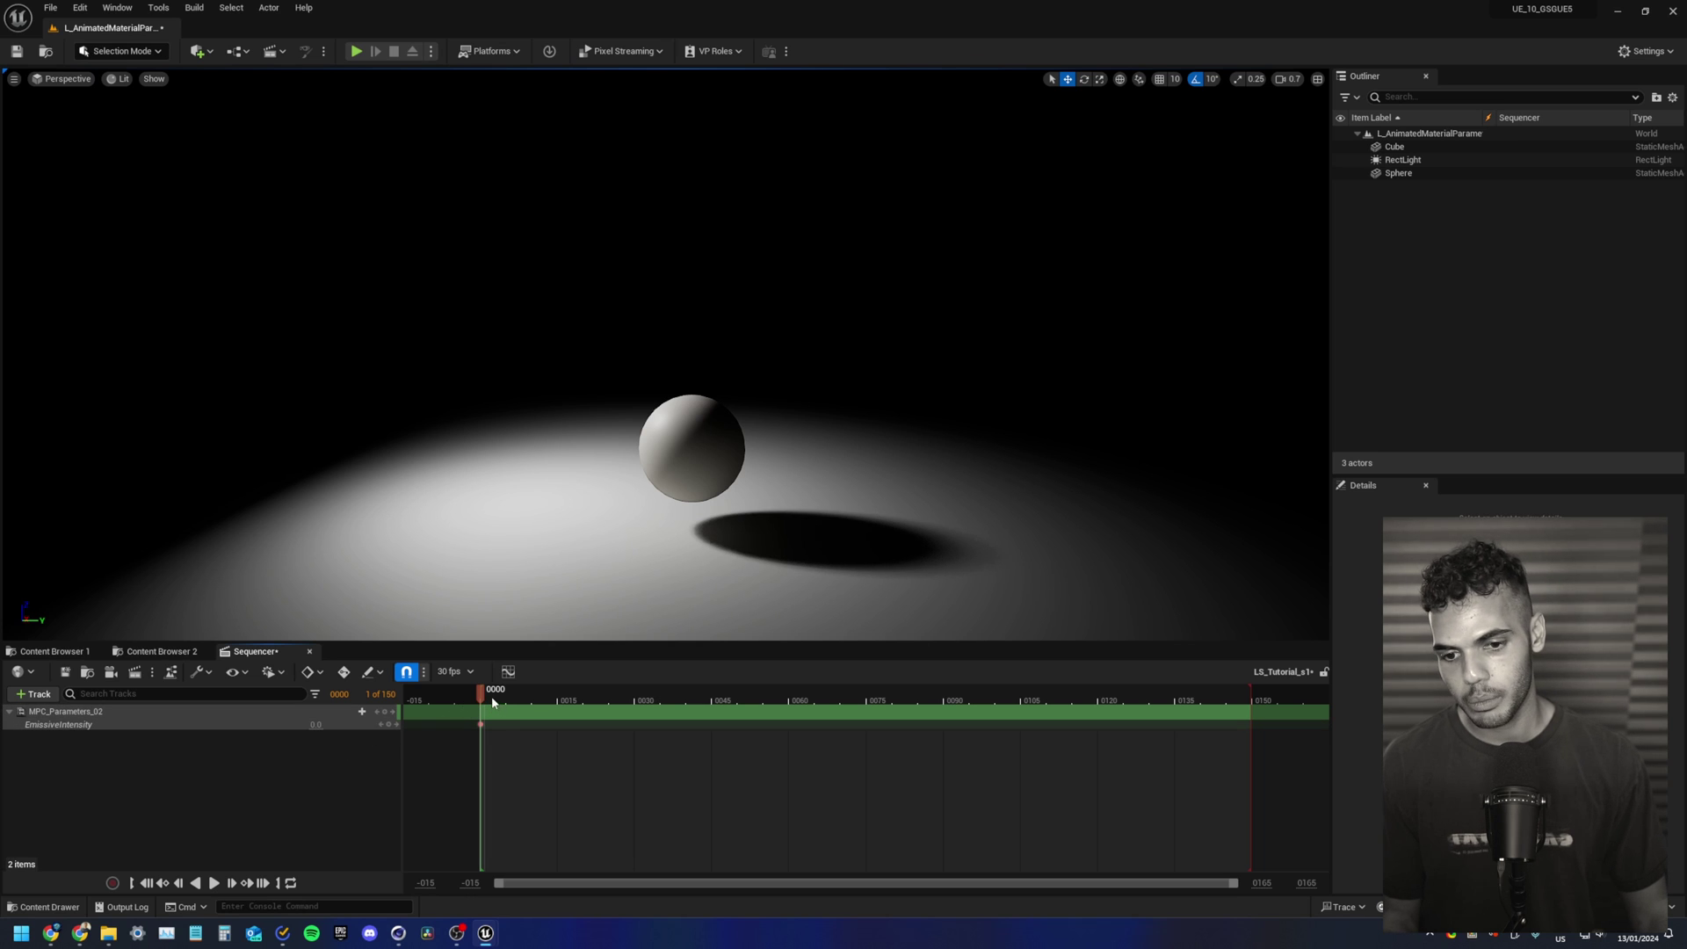
Step: Key EmissiveIntensity at a value of 1 on frame 30
drag(493, 698, 636, 711)
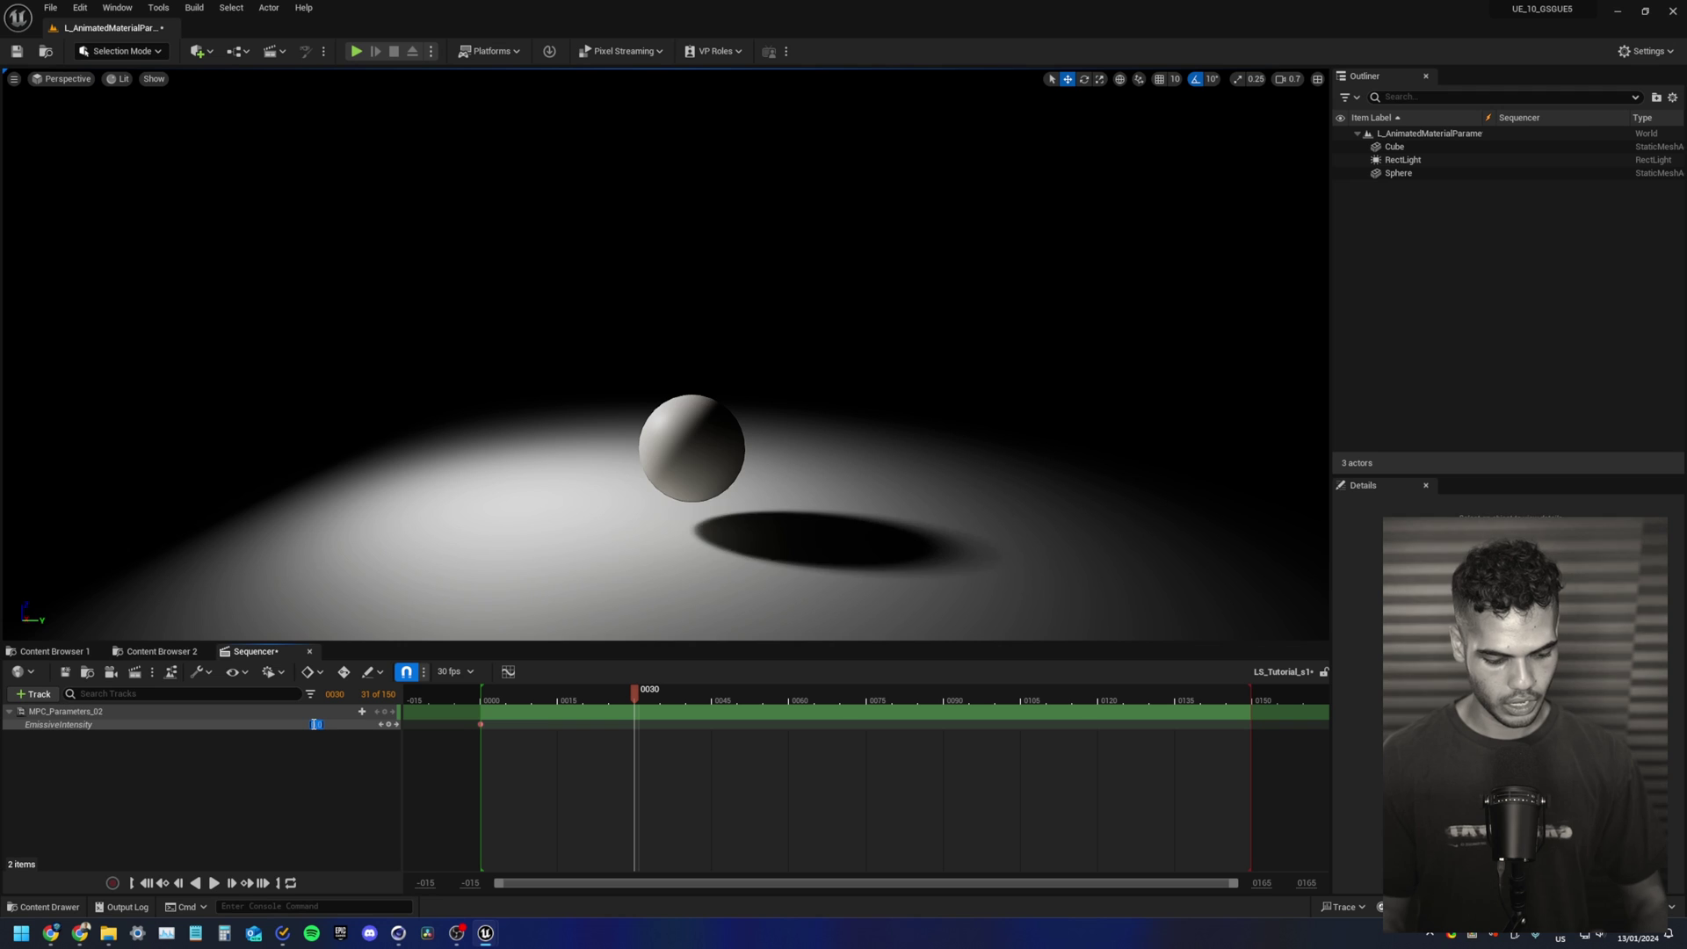
text(1)
key(Return)
Step: Scrub through the sequence past frame 30 to check how the sphere's emissive glow animates
drag(458, 700, 688, 707)
right_click(690, 706)
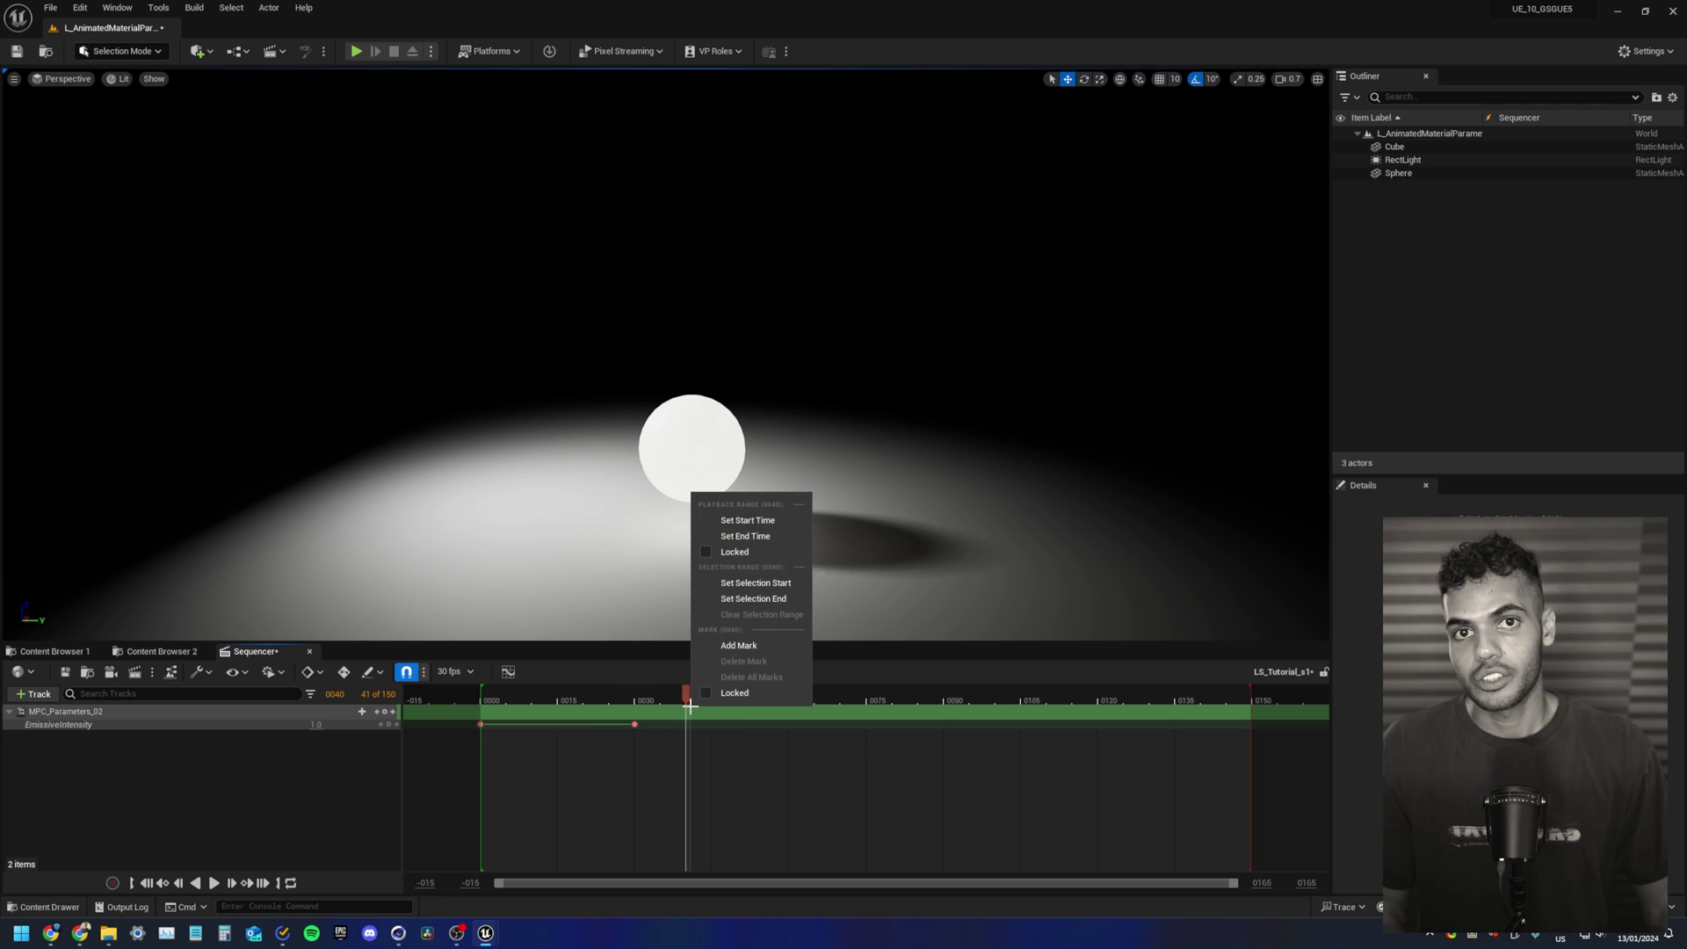
click(945, 840)
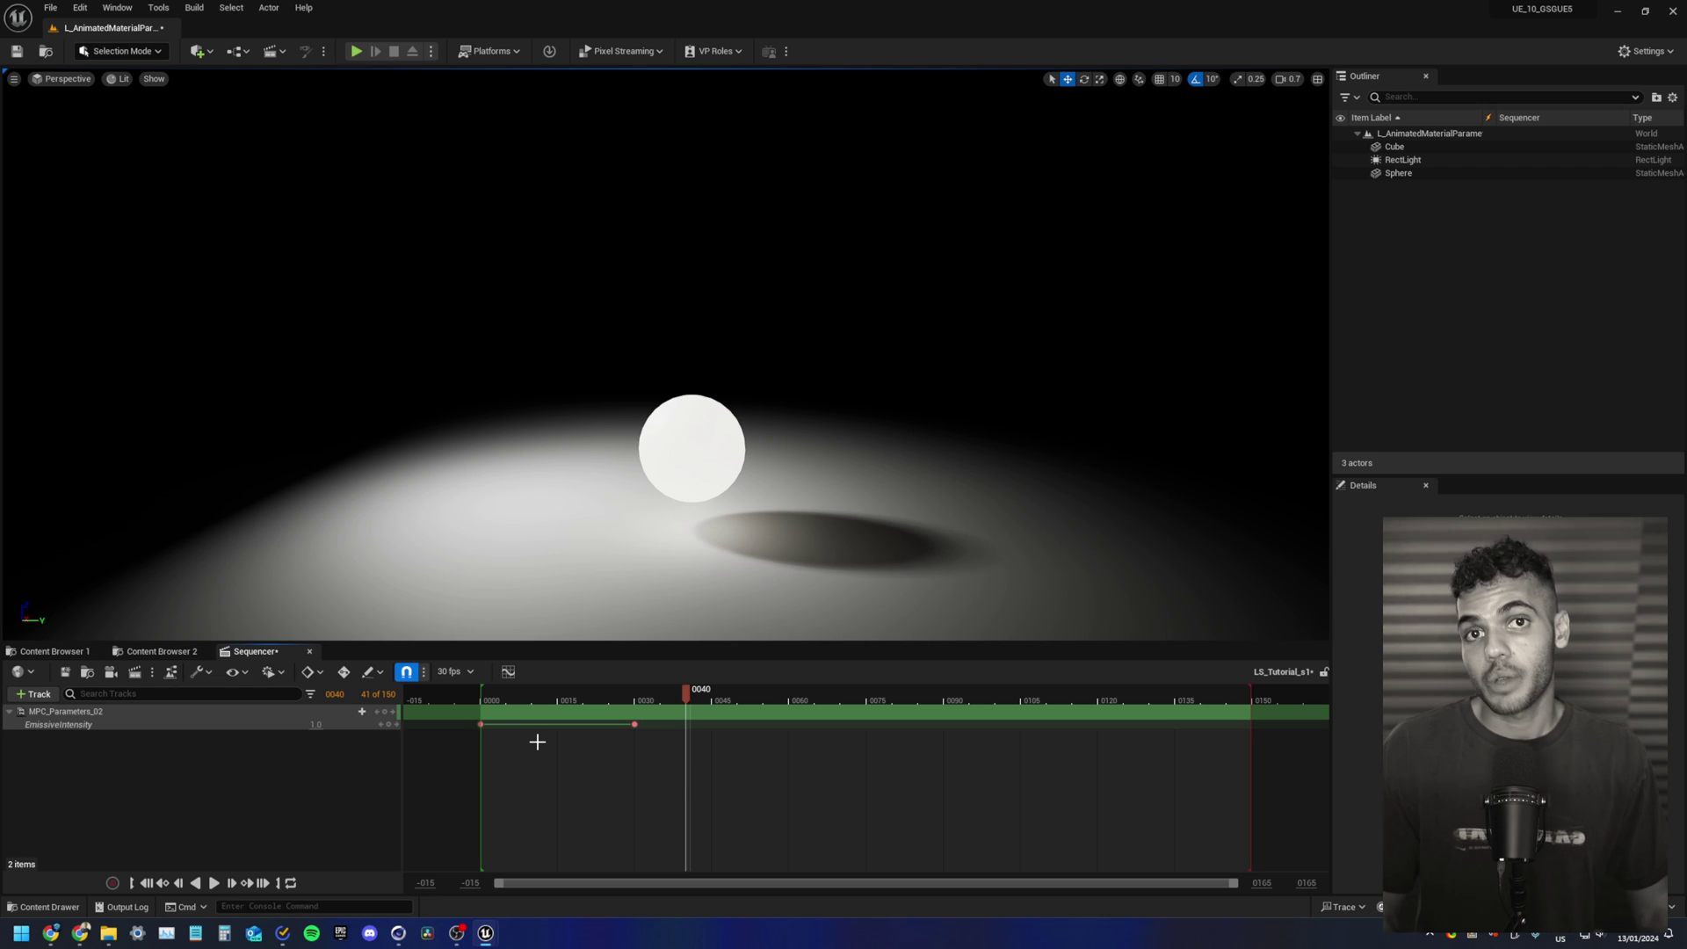
click(677, 698)
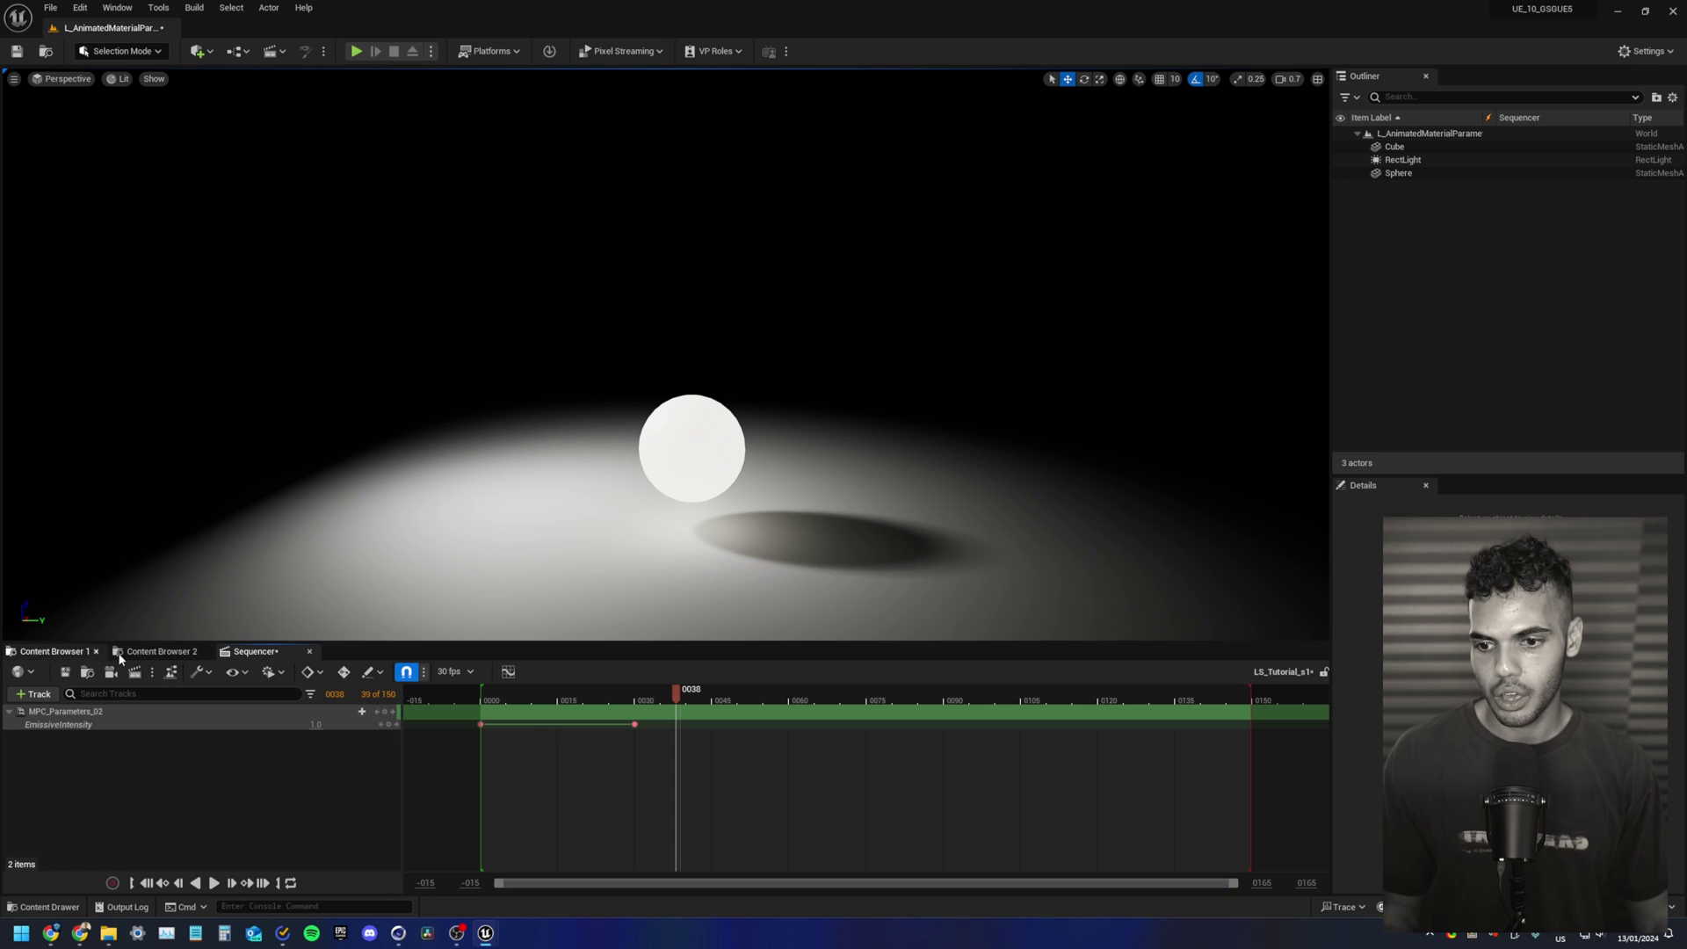
Step: Open the MPC_Parameters_02 collection from the MPC folder of 02_MATERIALS and move its editor window clear of the asset list
click(53, 652)
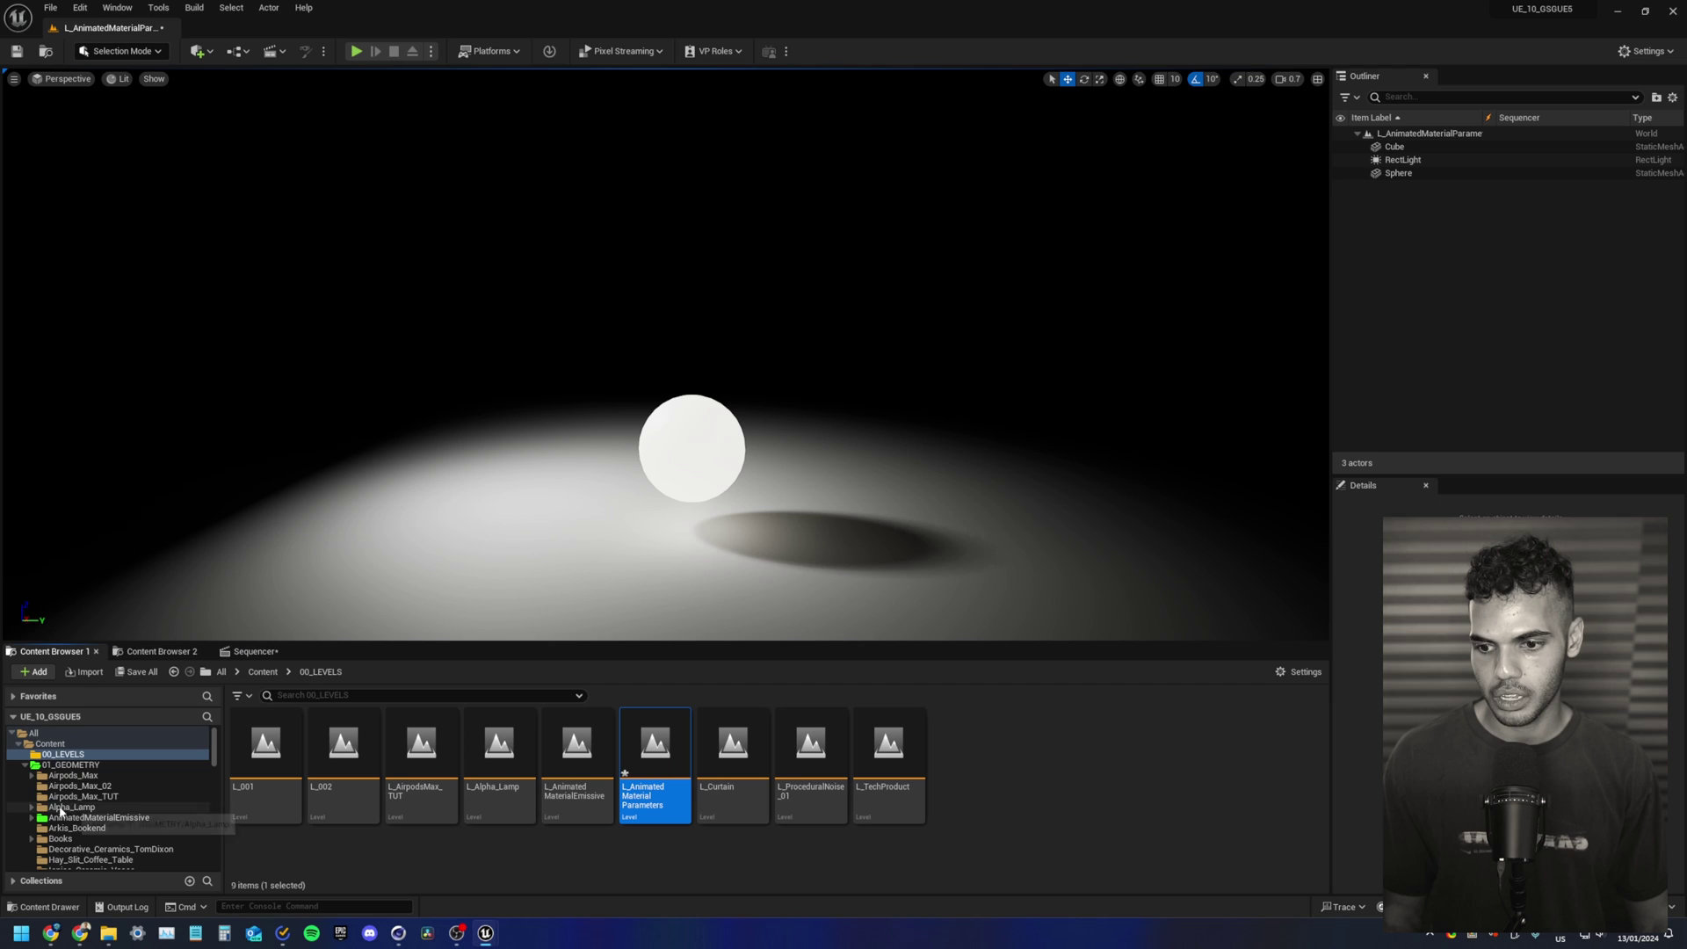
scroll(74, 835, down, 5)
scroll(76, 848, up, 5)
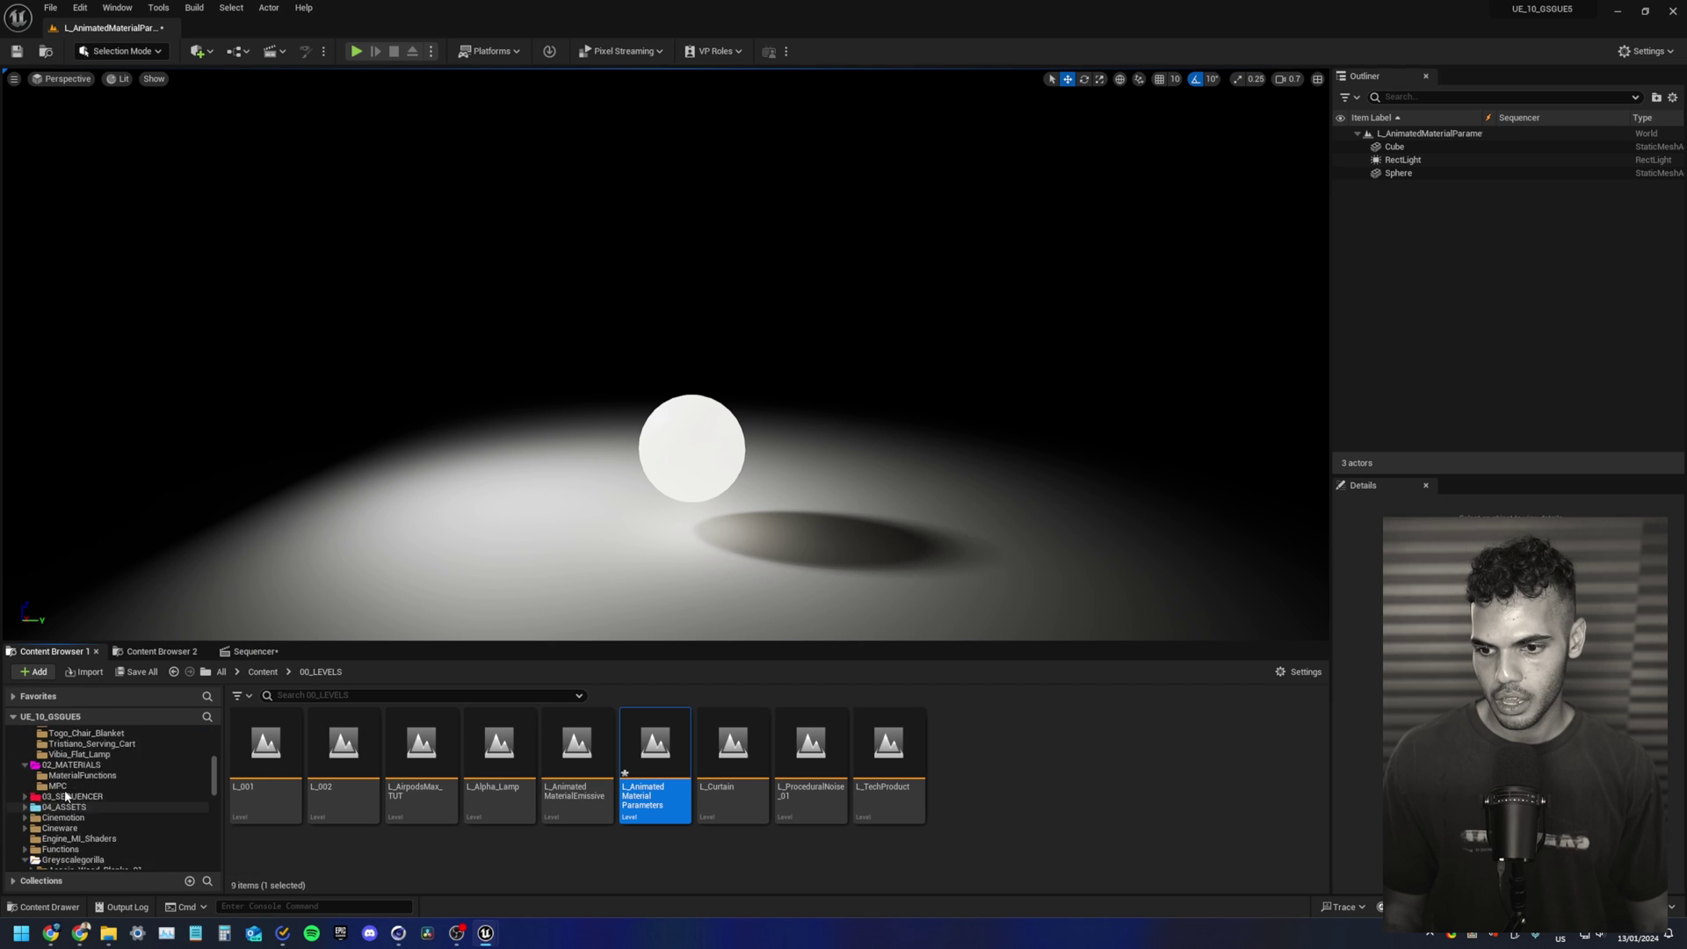
click(57, 807)
click(305, 763)
double_click(305, 763)
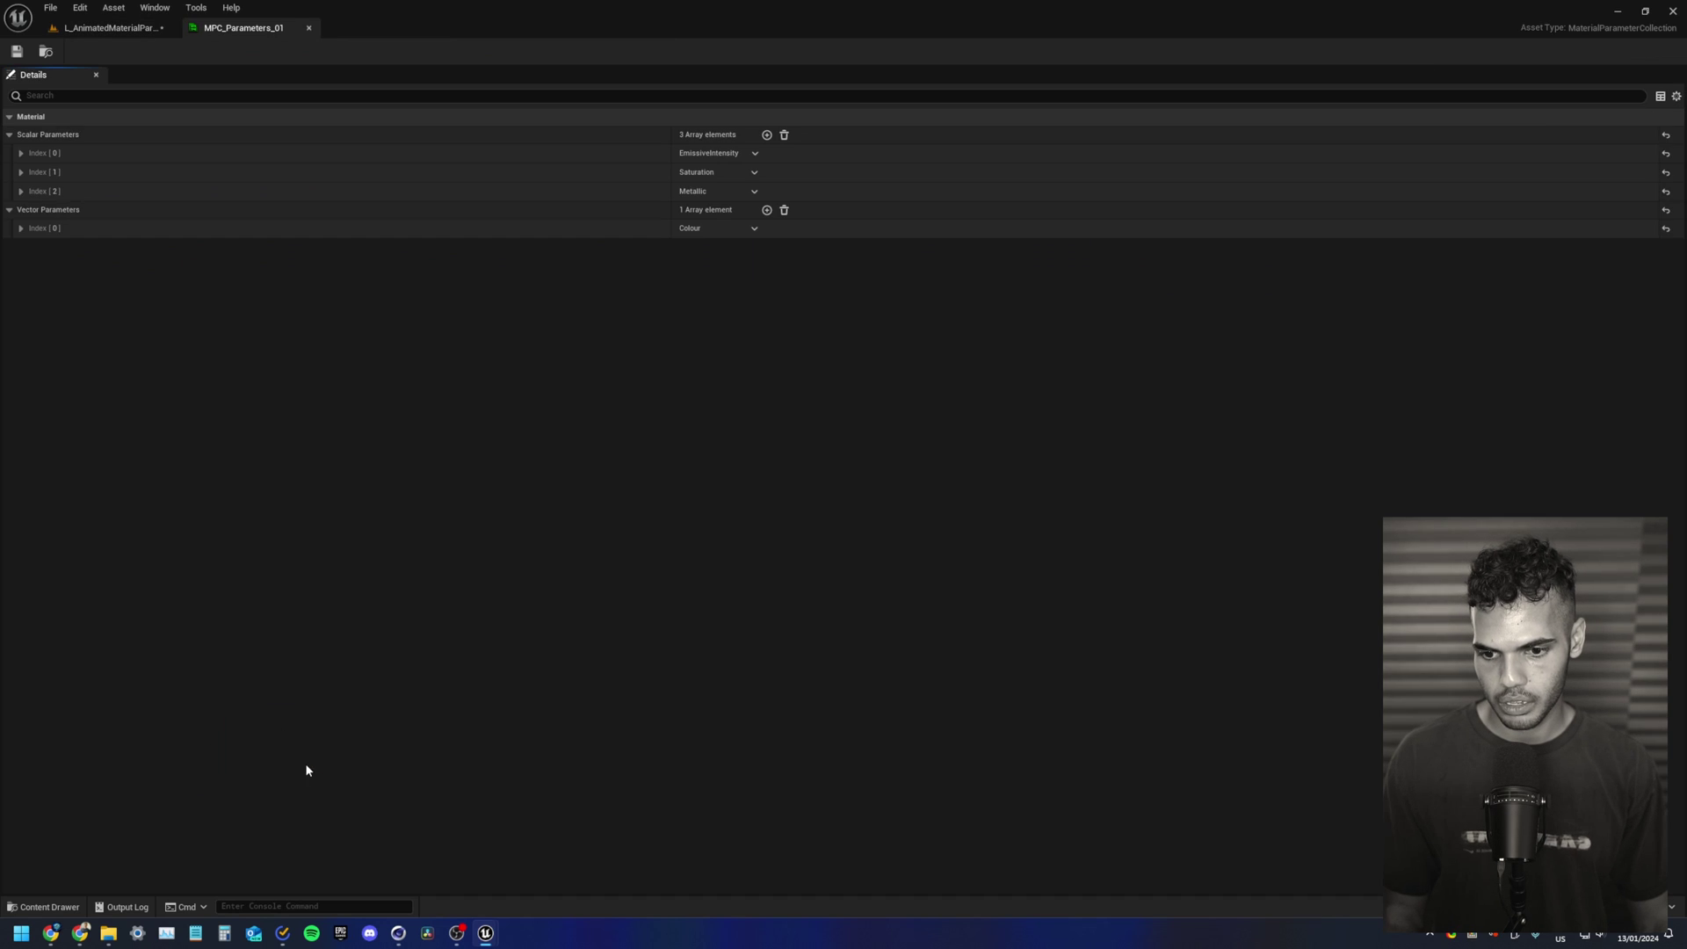
click(167, 28)
double_click(343, 781)
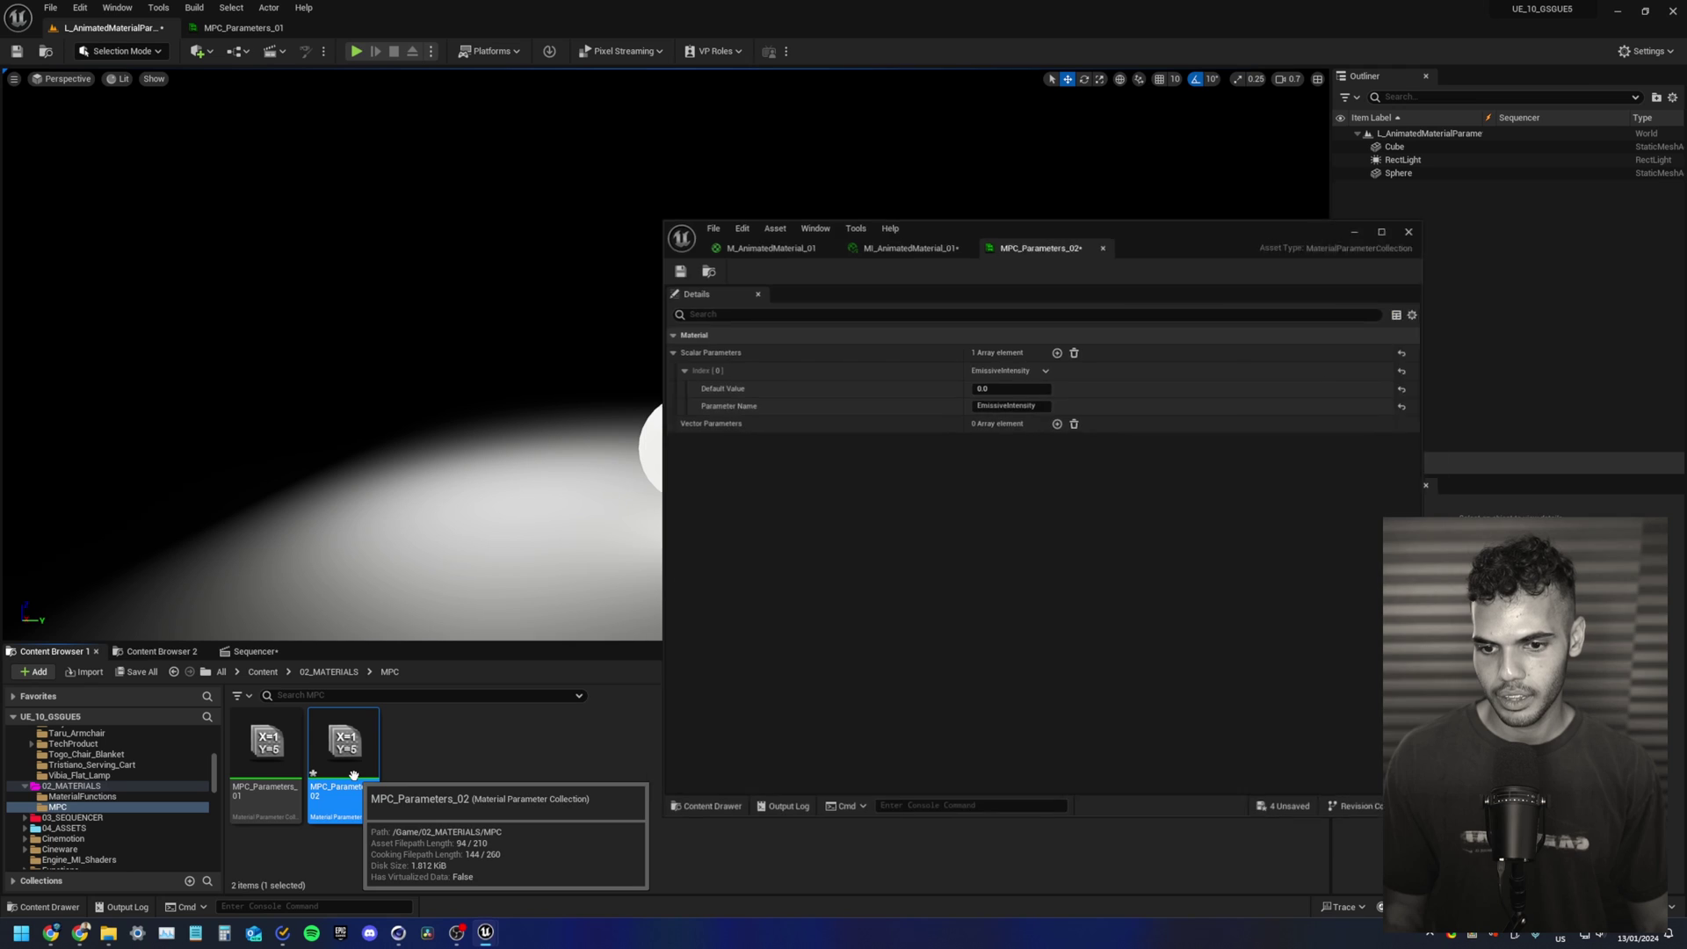
drag(1208, 222, 1306, 209)
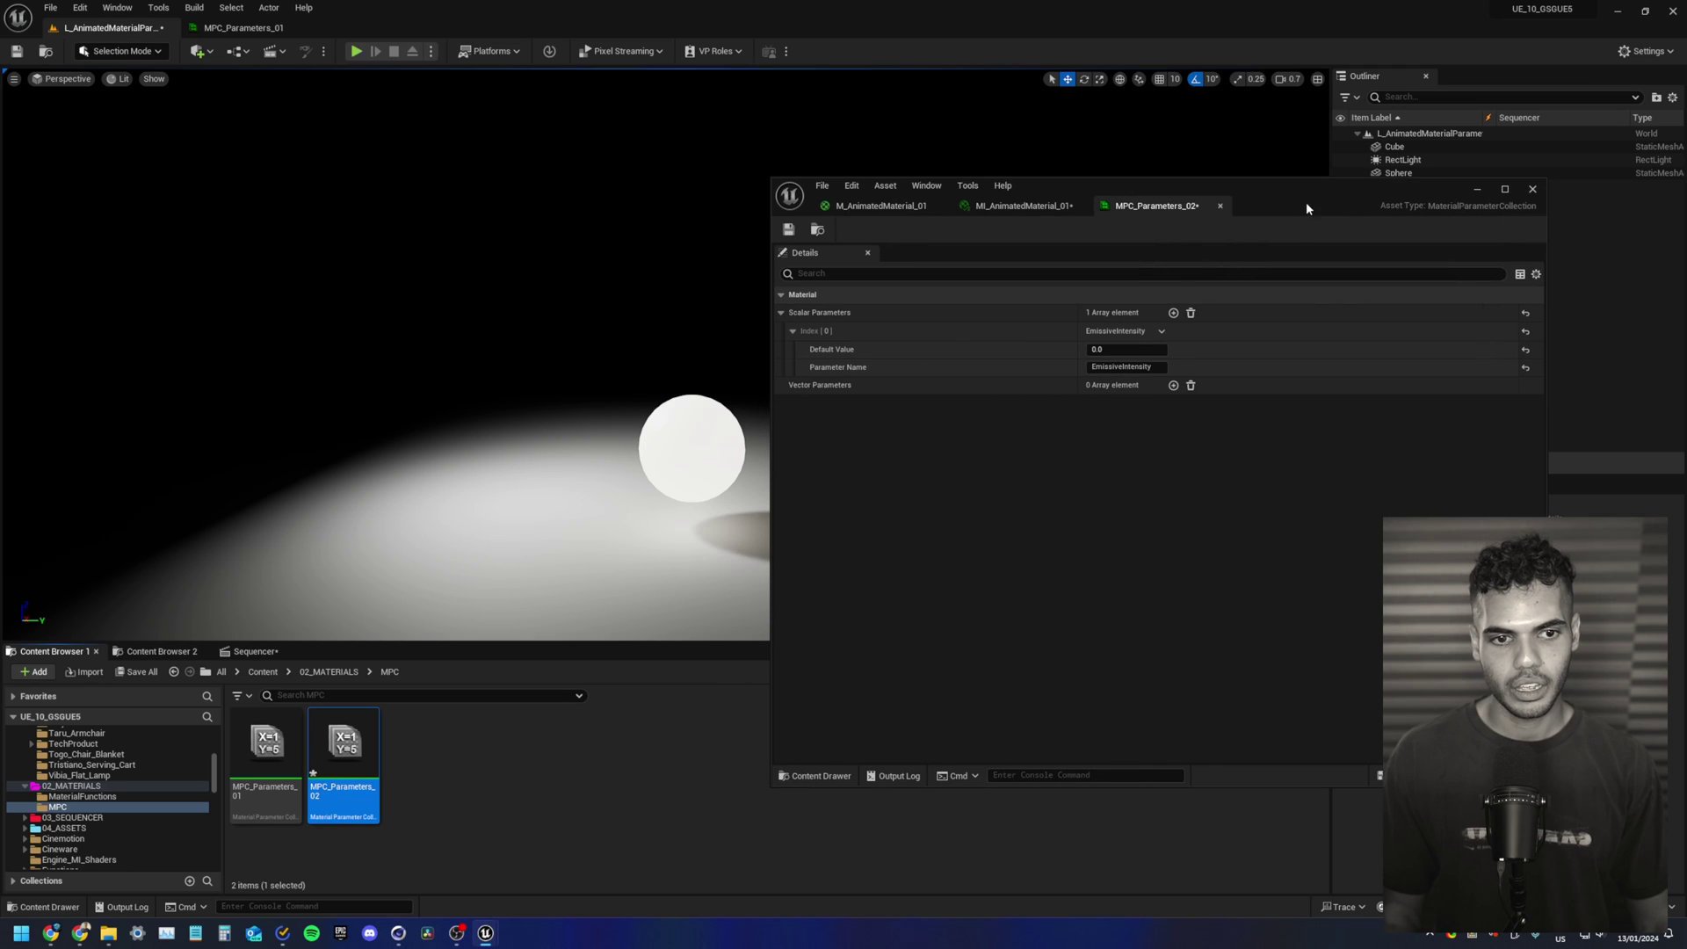
Step: Add a second scalar parameter named Metallic to MPC_Parameters_02
click(791, 331)
click(1173, 313)
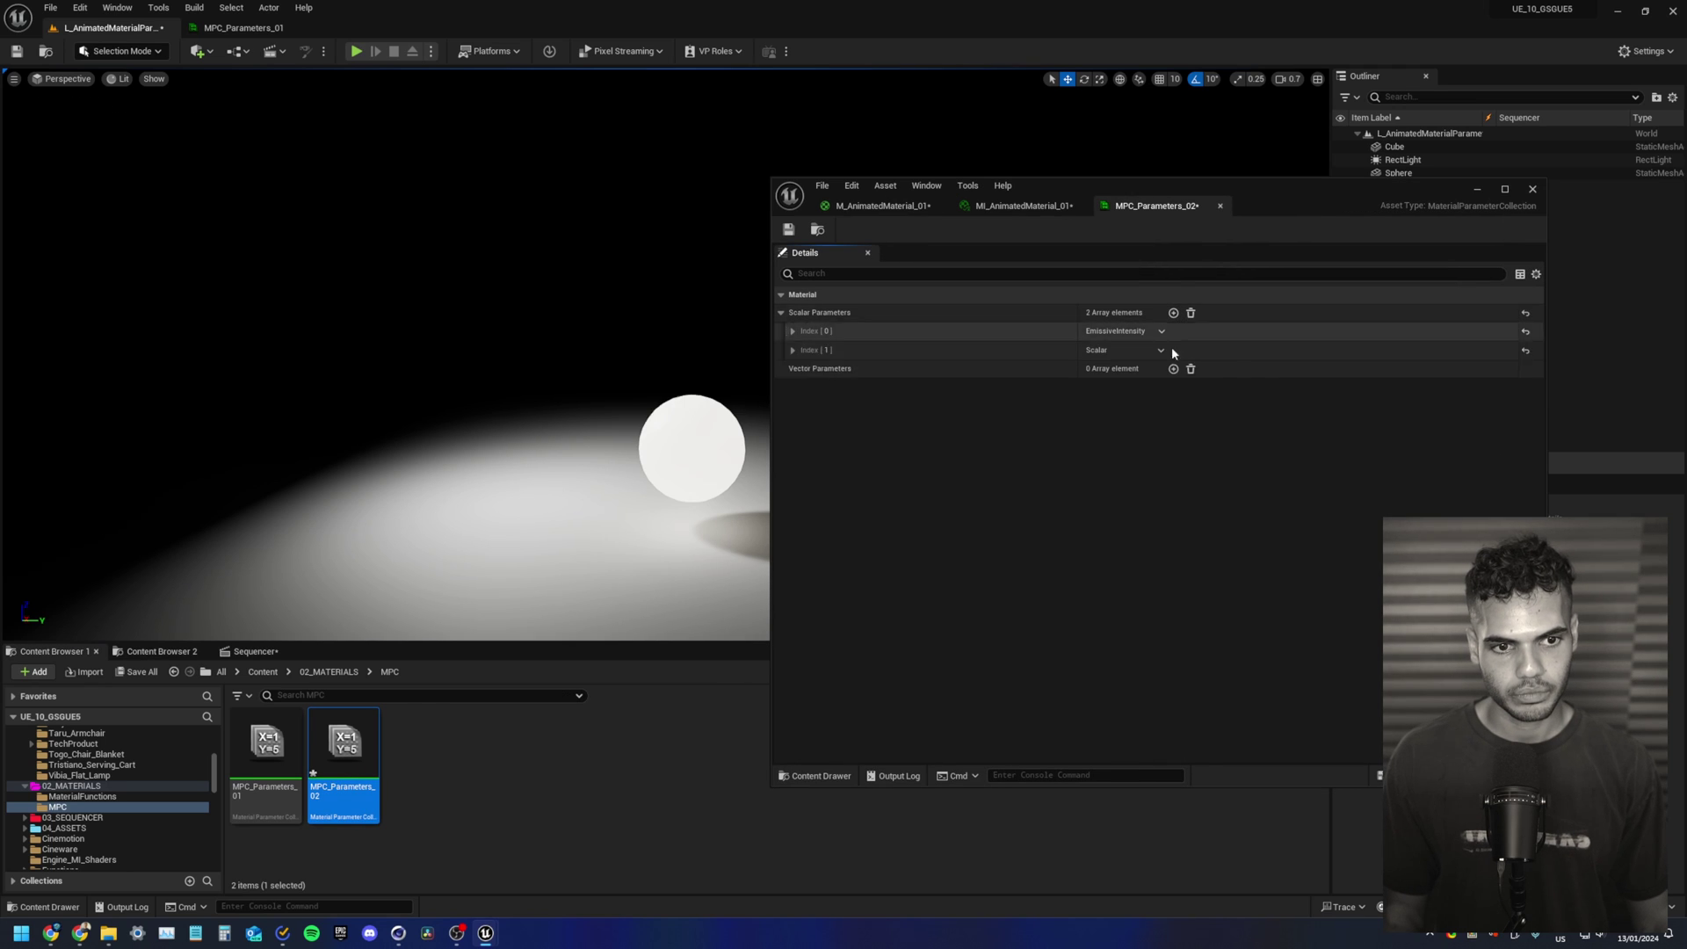
click(792, 350)
click(794, 350)
click(1121, 388)
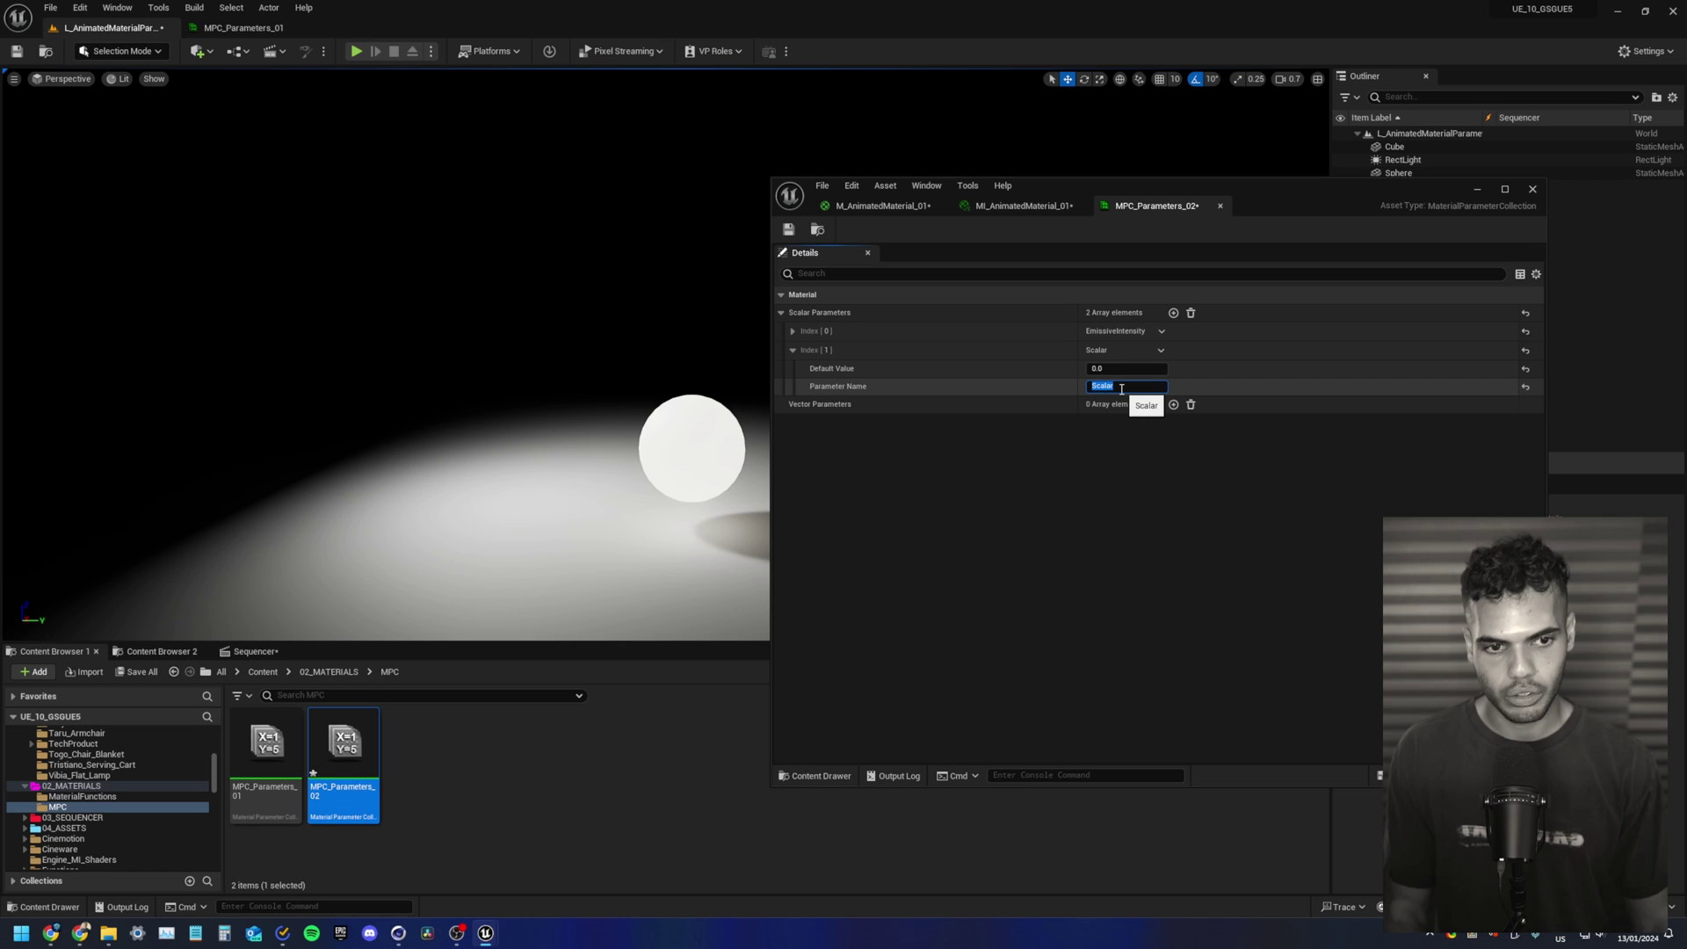
text(Metallic)
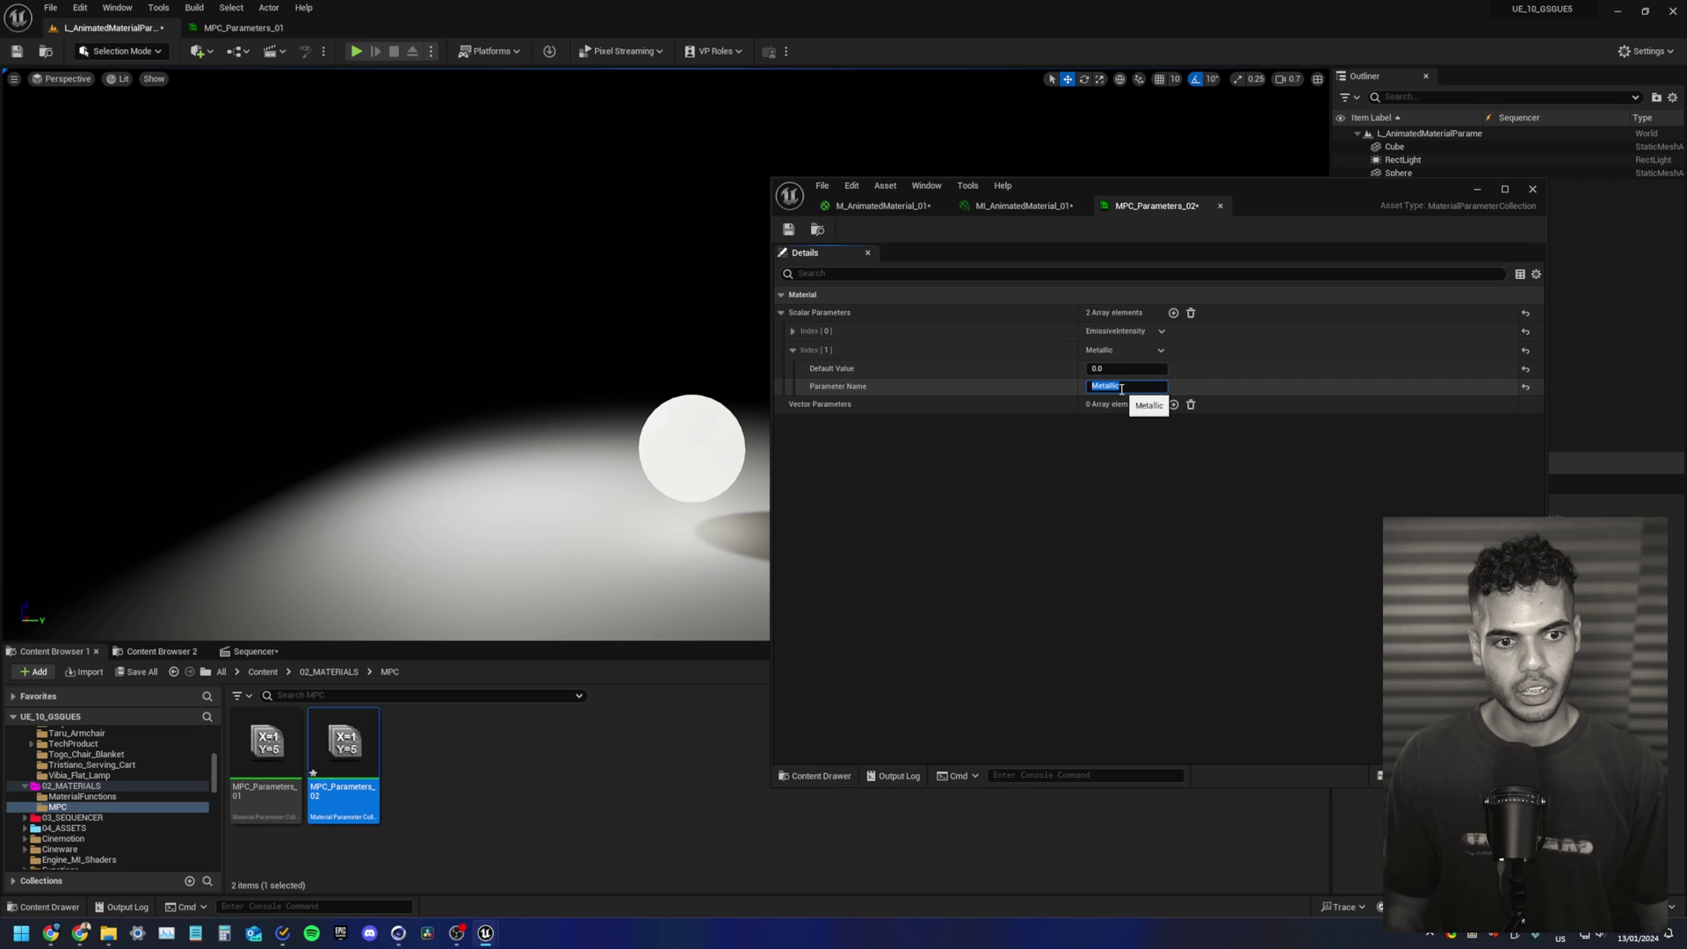
key(Return)
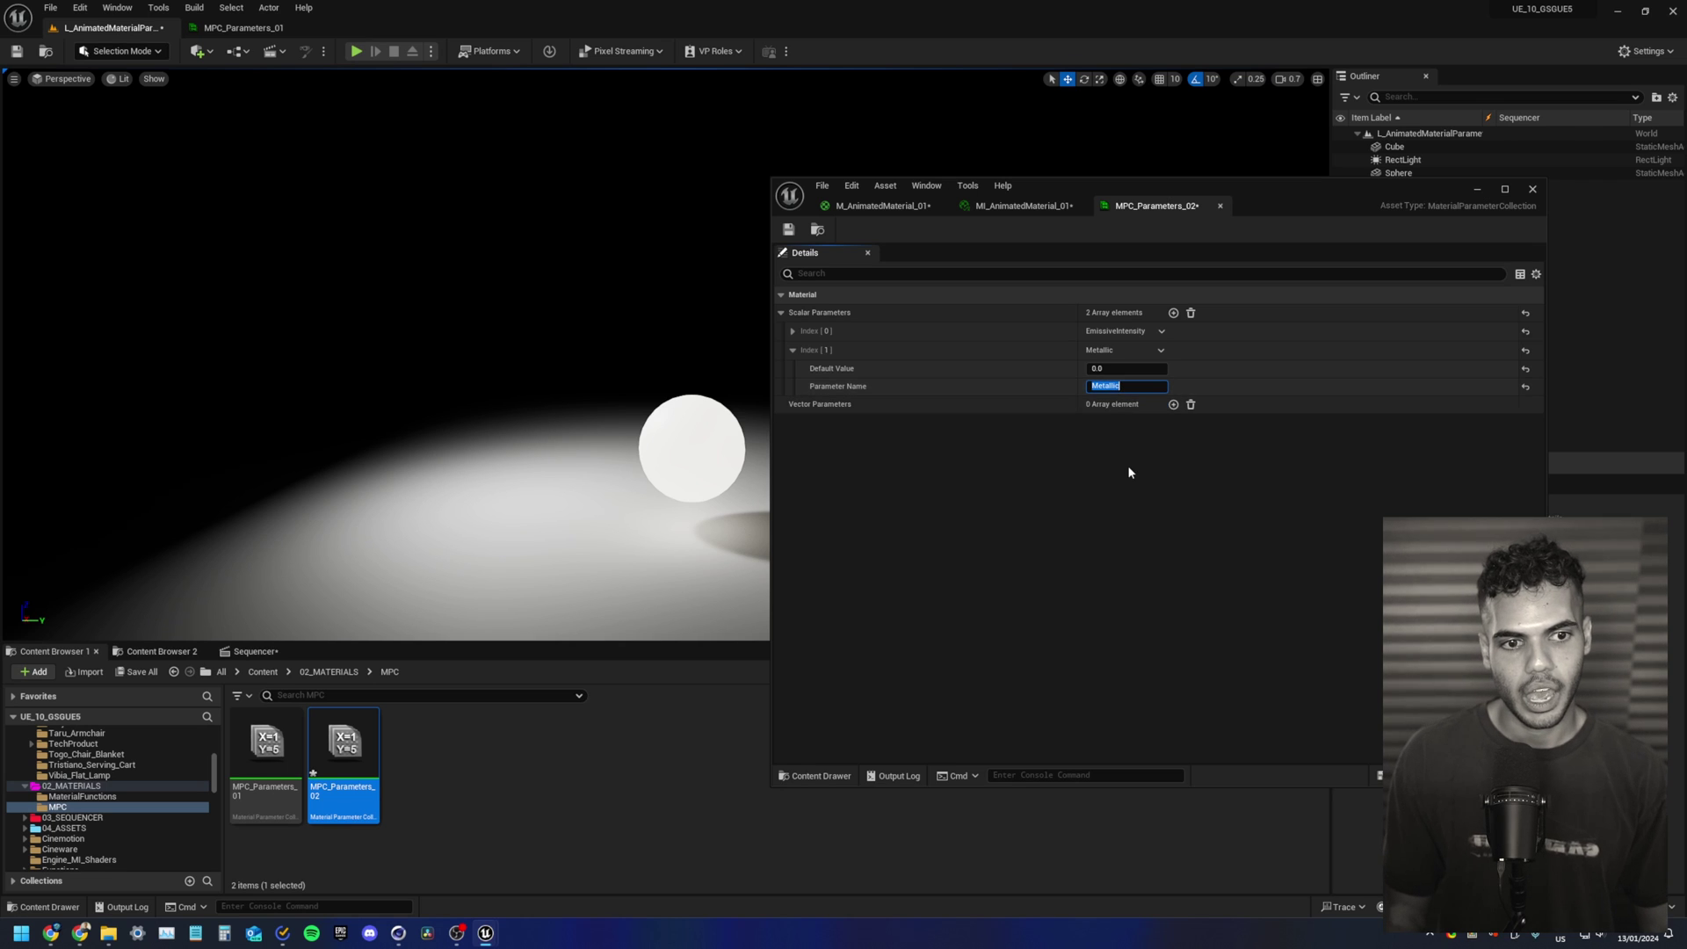
click(792, 350)
Step: Add a third scalar parameter named Roughness to the collection
click(1173, 313)
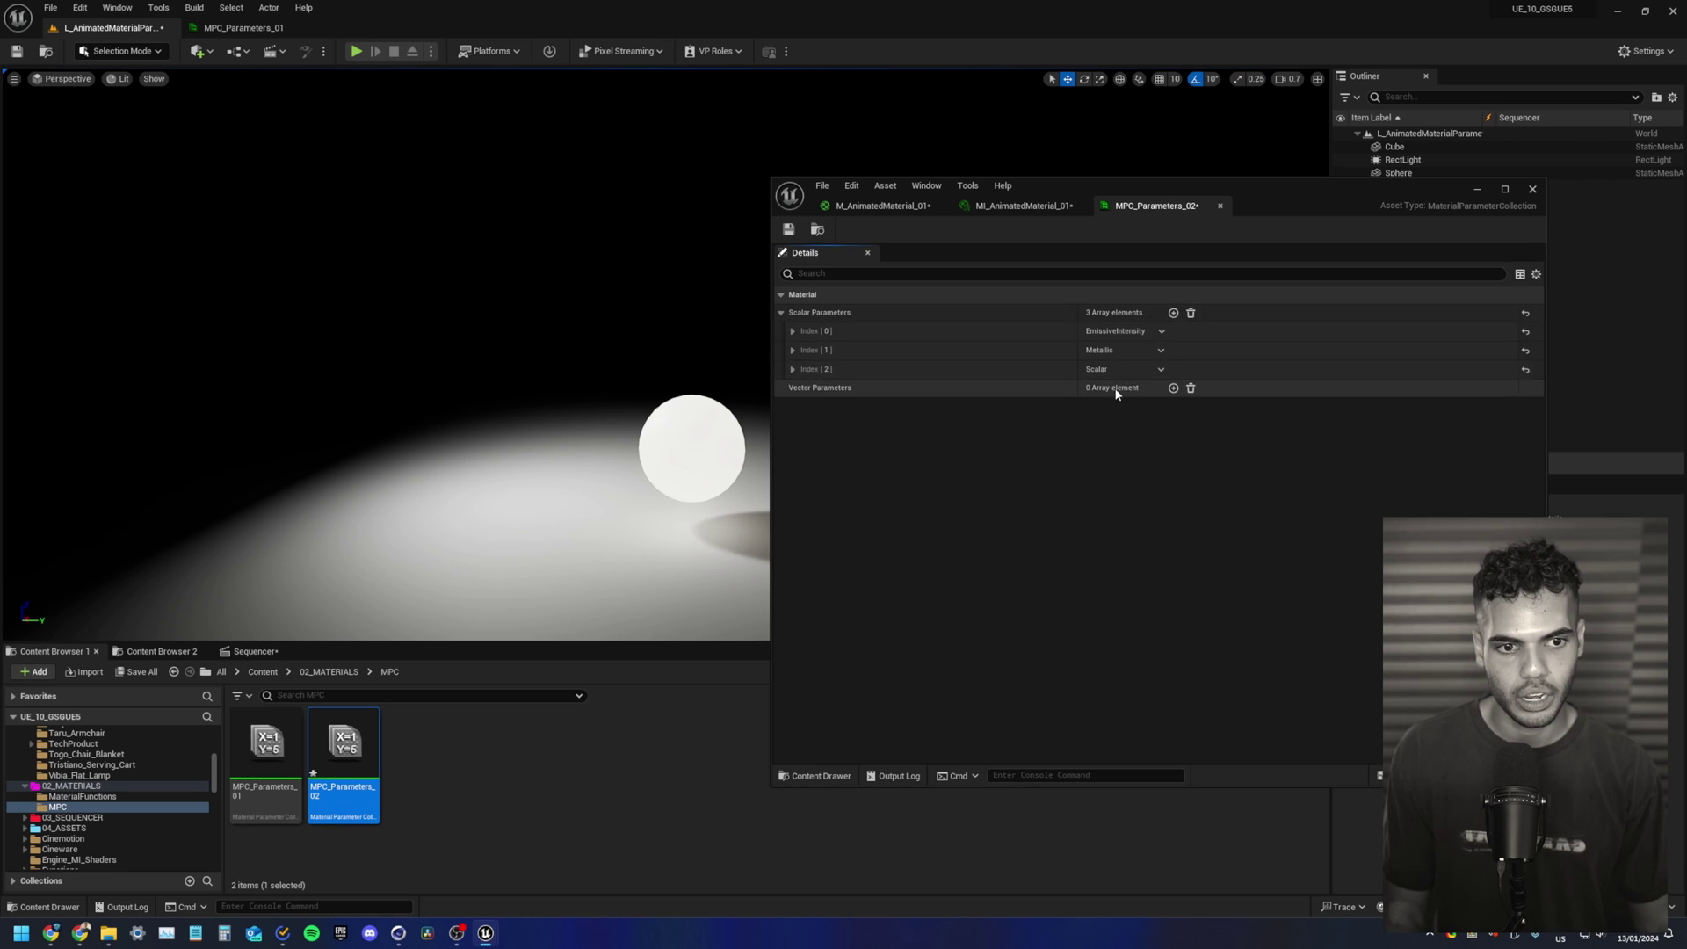
click(793, 370)
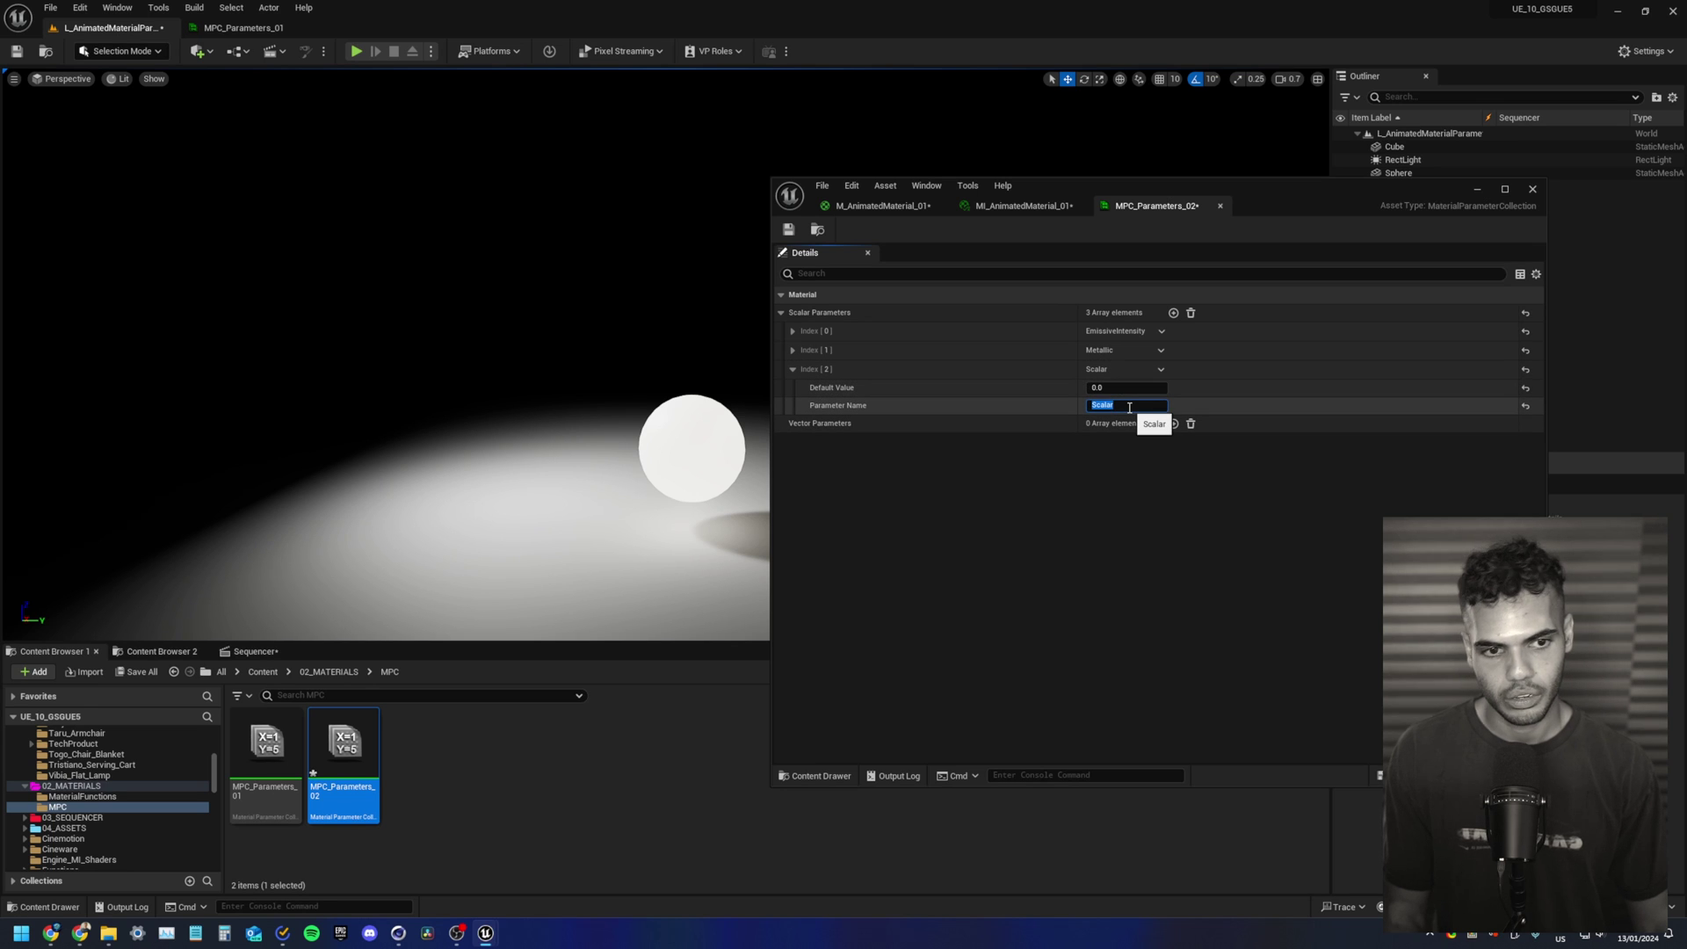
text(Ropu)
text(ug)
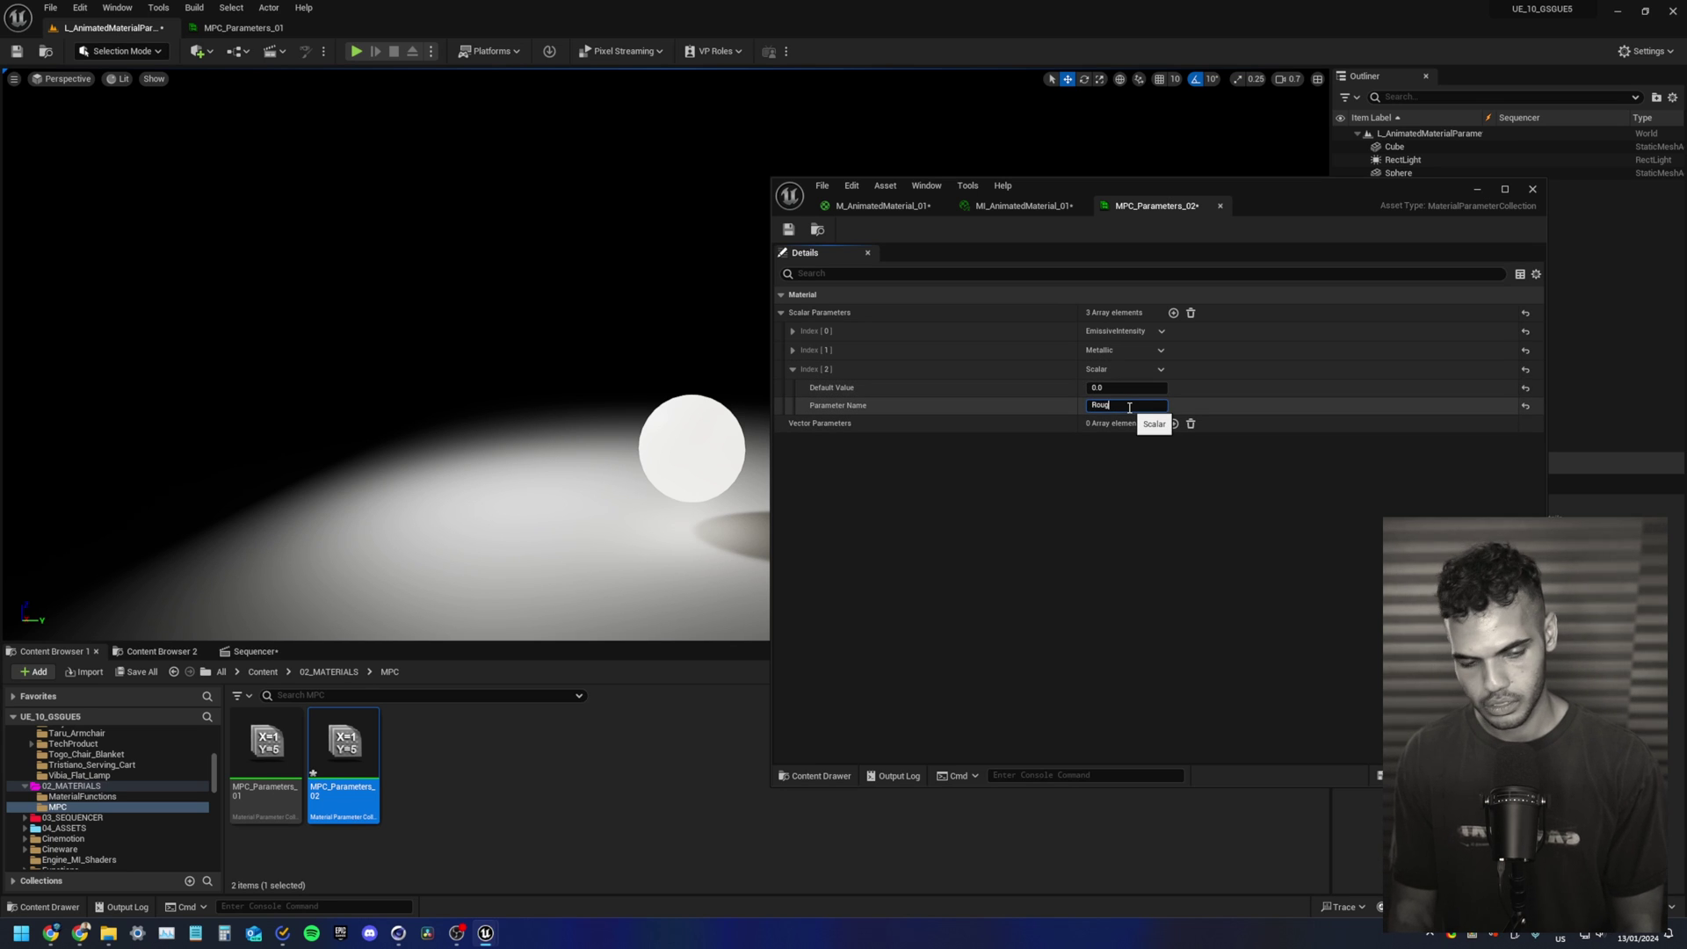
text(hness)
key(Return)
click(1048, 487)
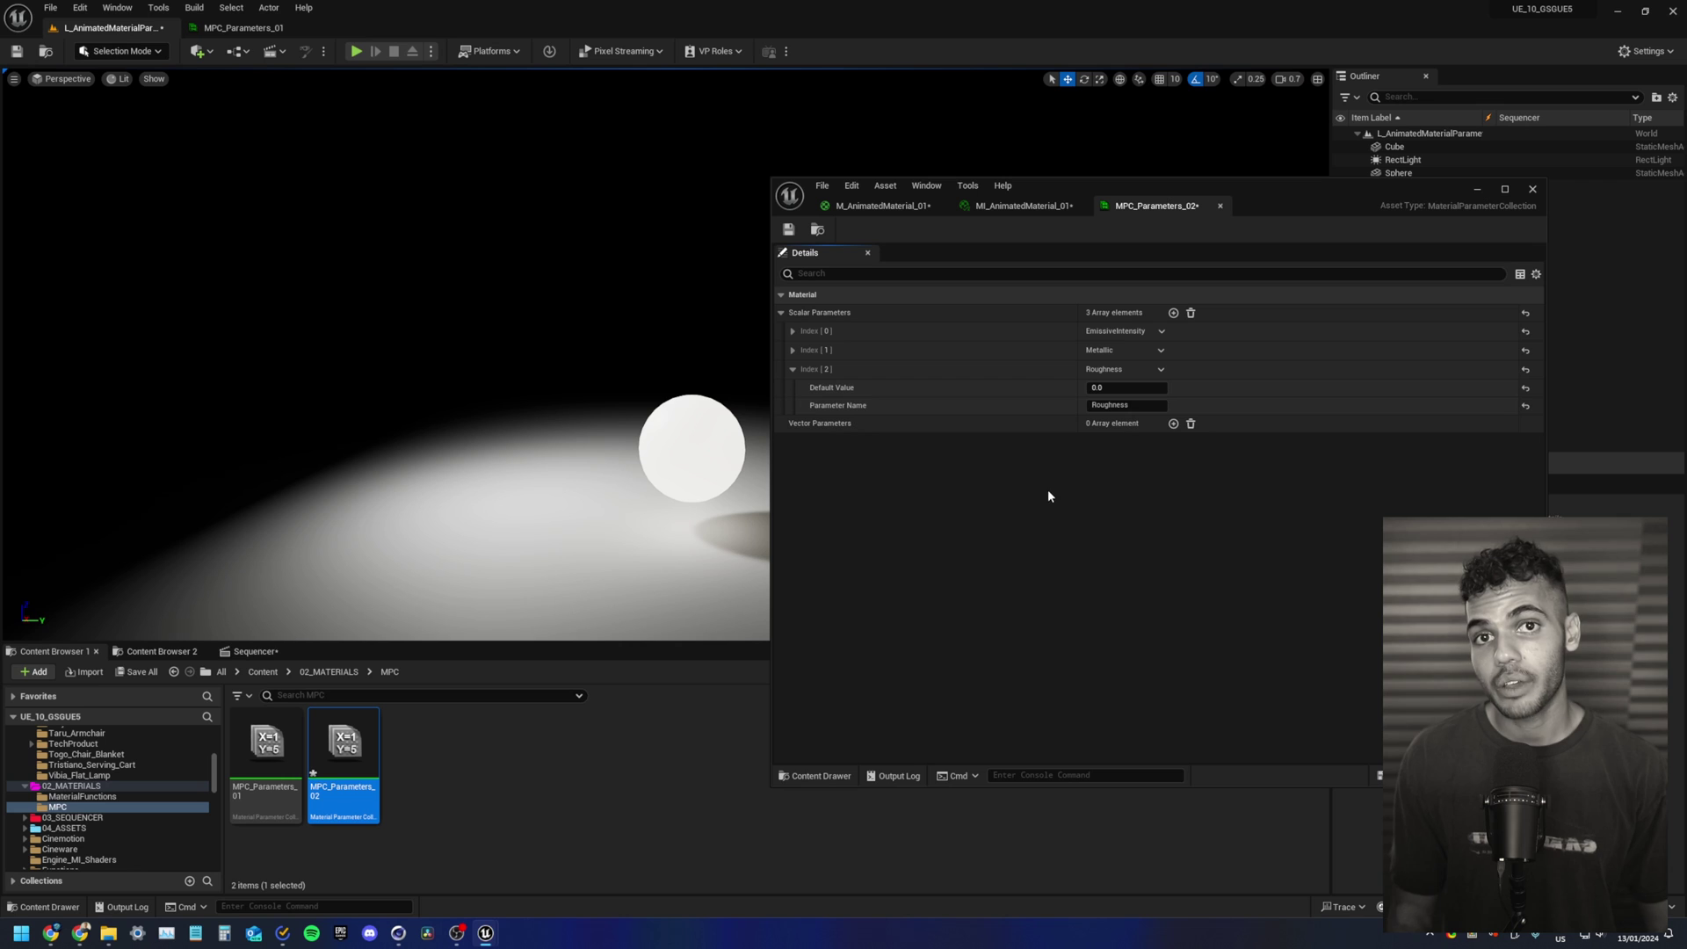
Step: Add a vector parameter named Colour to the collection
click(1174, 424)
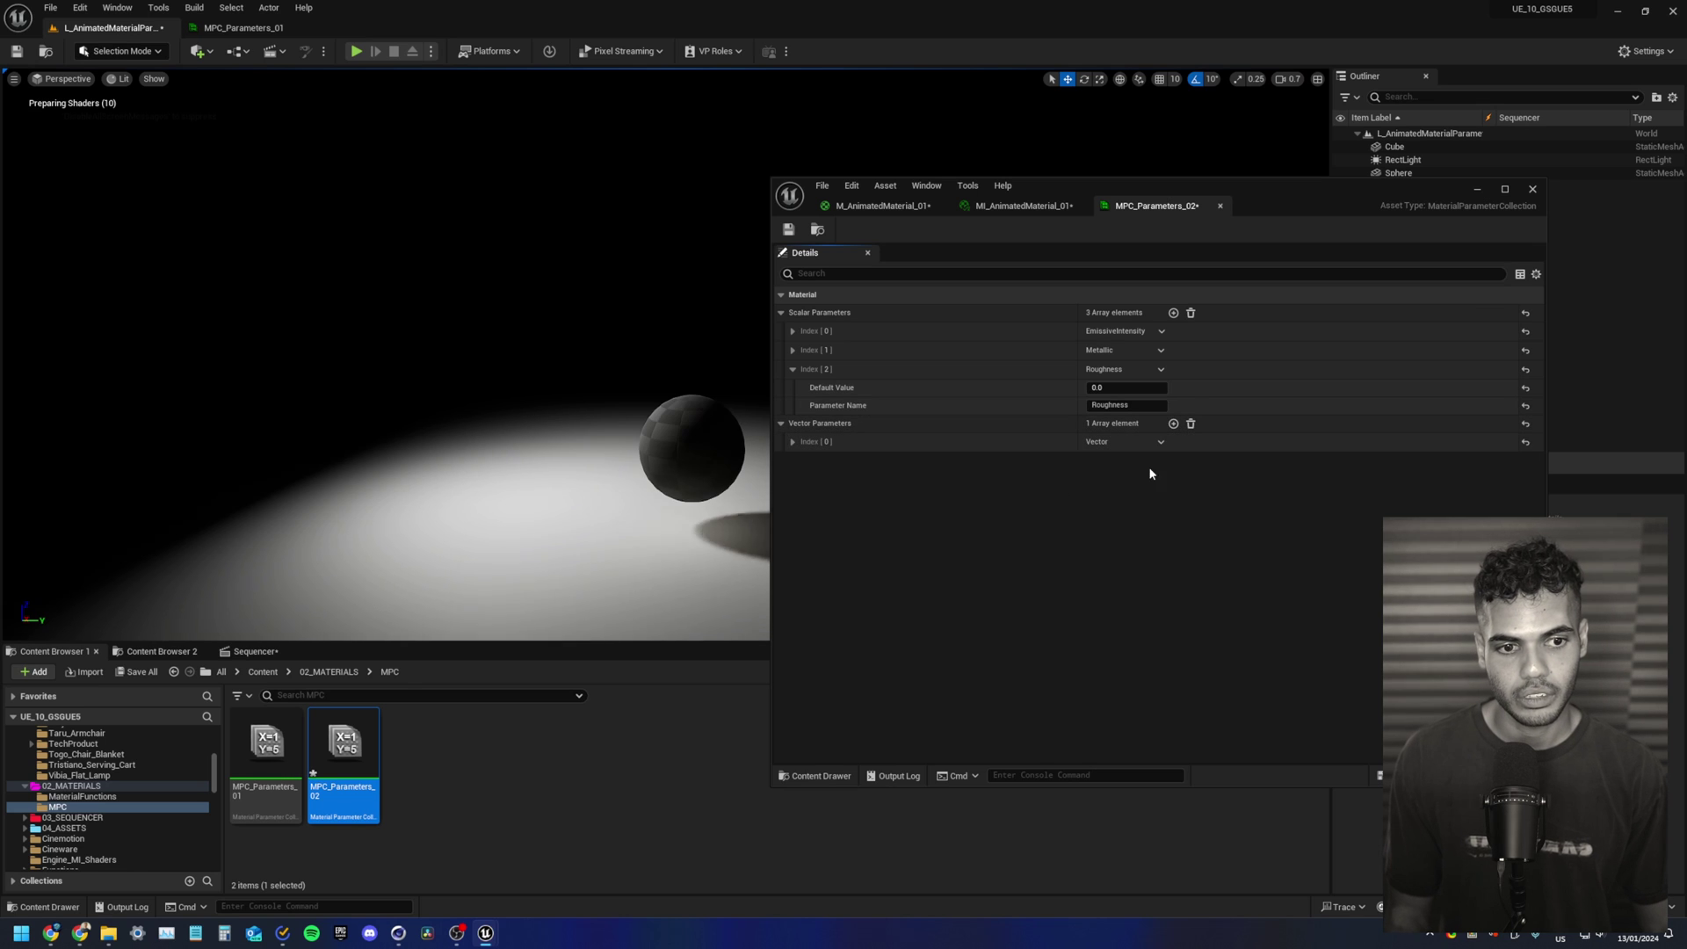
click(793, 442)
right_click(793, 442)
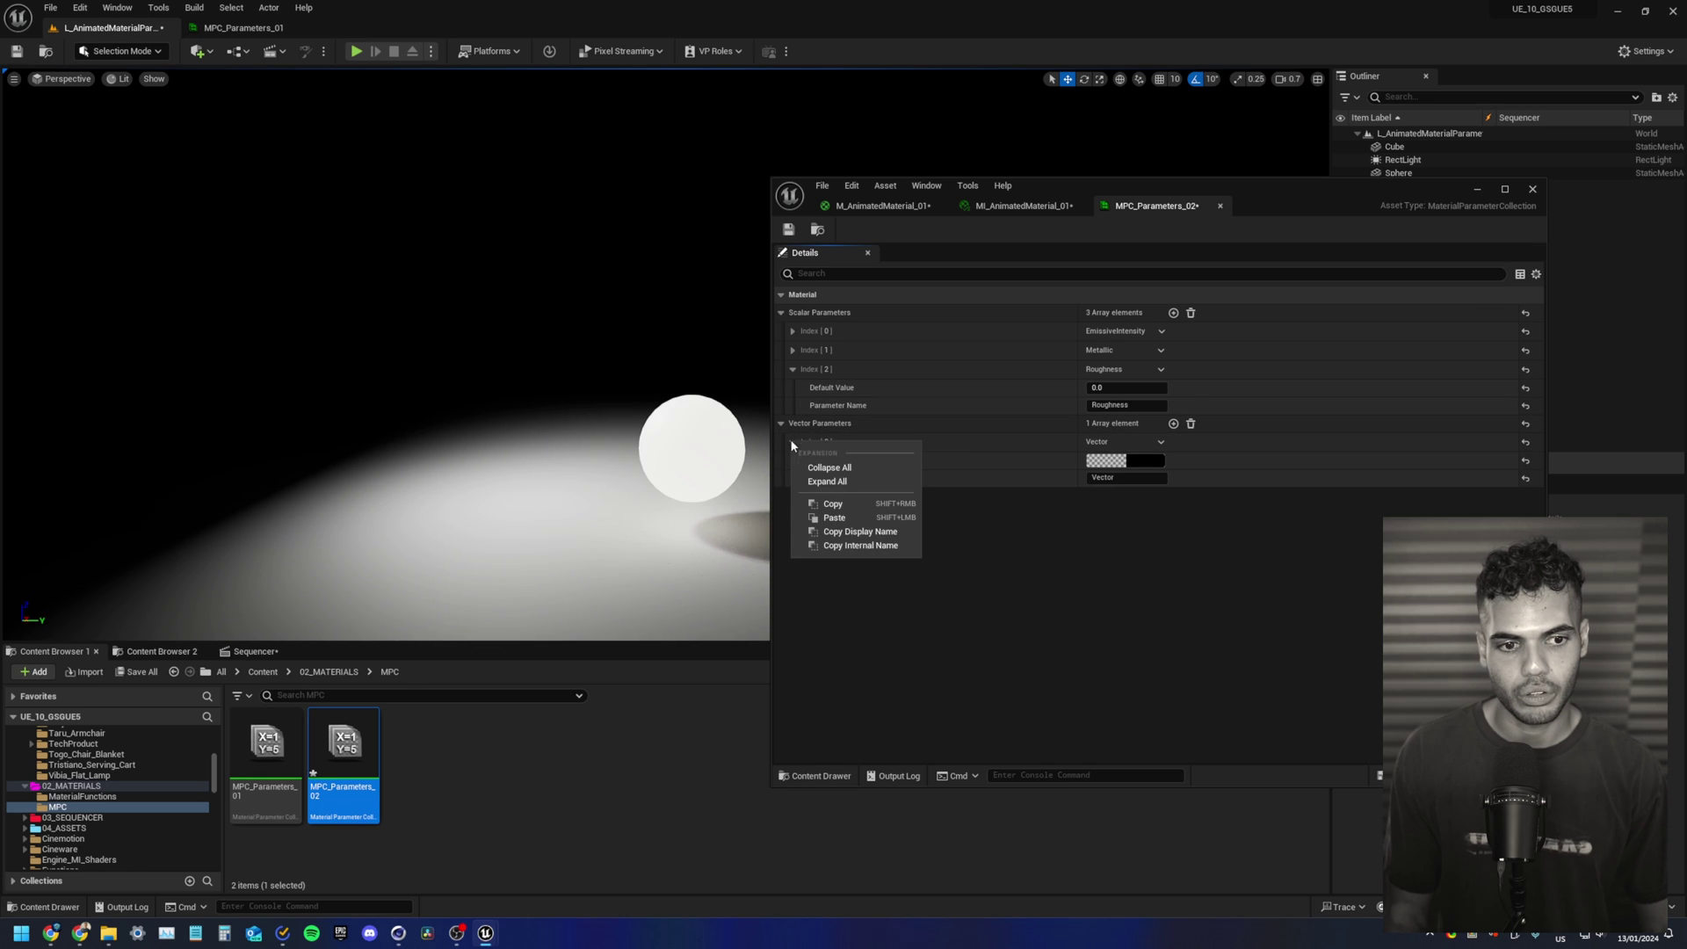
click(1146, 478)
text(Colour)
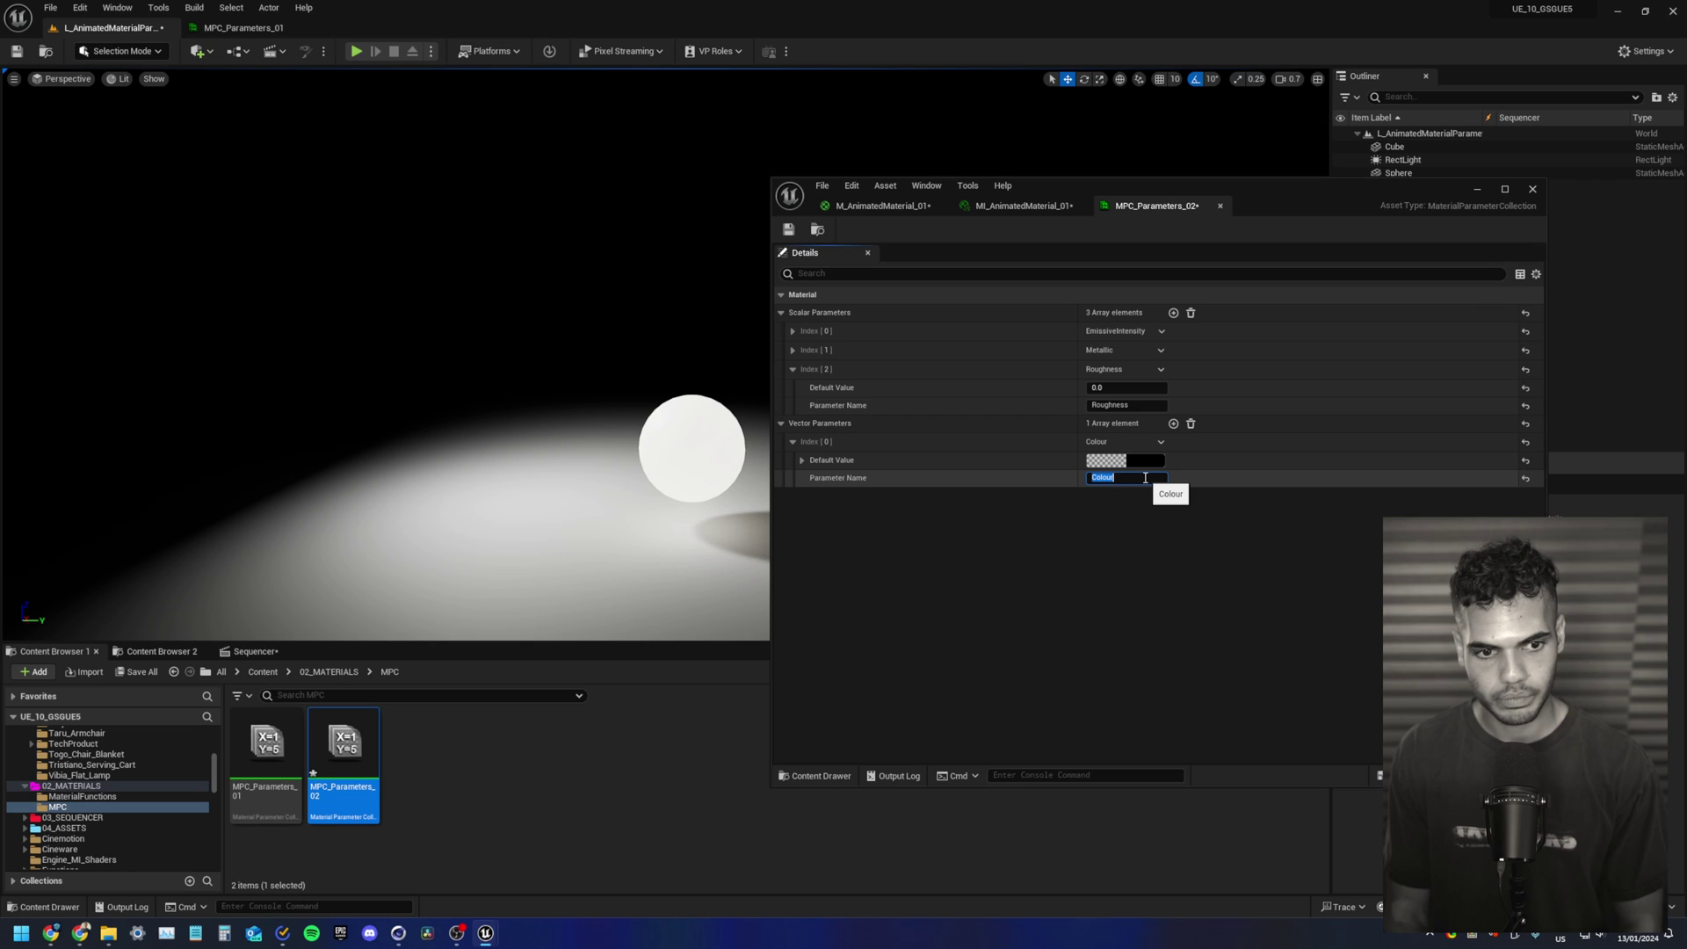
Step: Set the Colour default value to a light beige, about R 0.76, G 0.68, B 0.60, A 1, and save the collection
click(1135, 462)
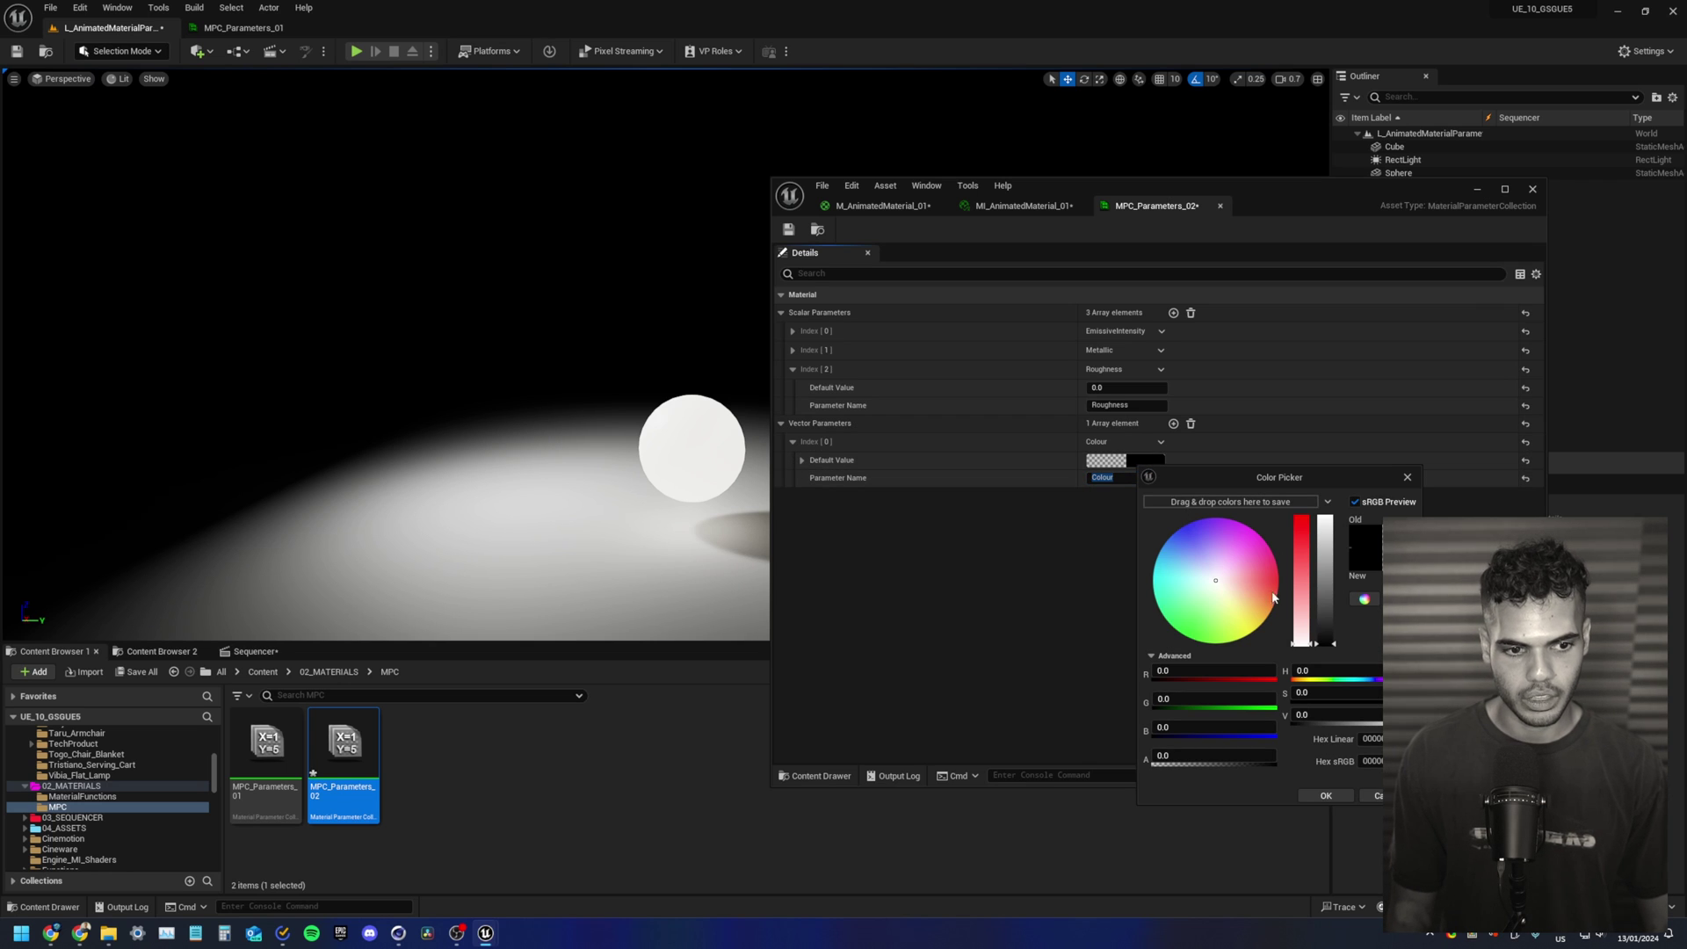
drag(1332, 546, 1326, 530)
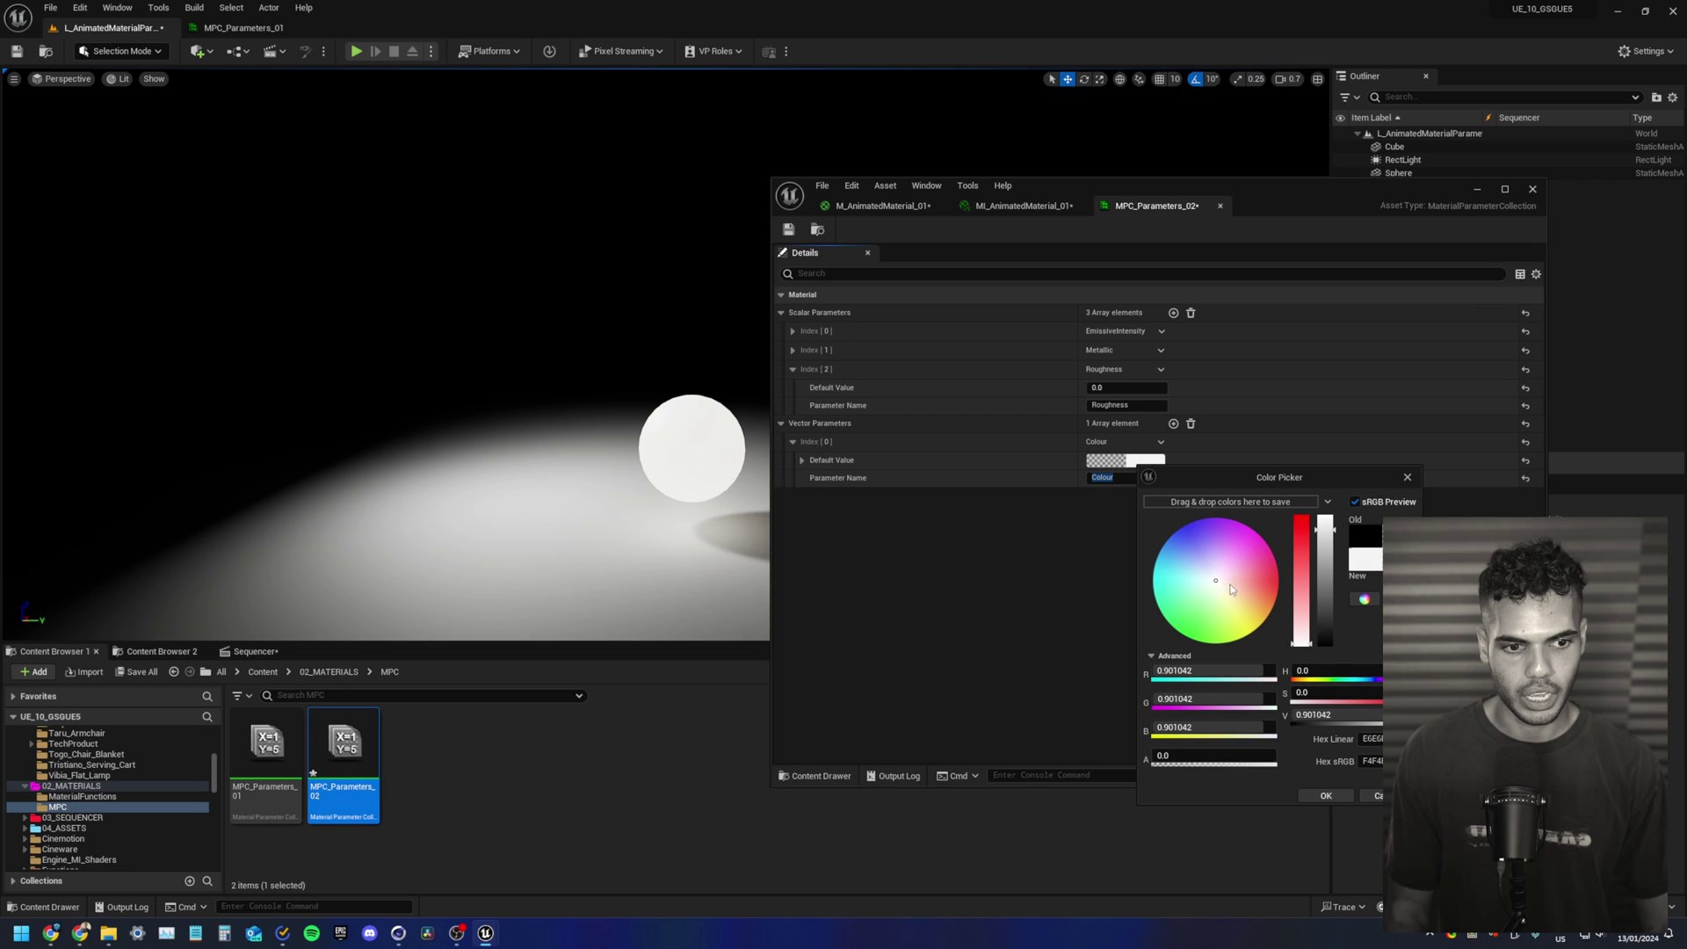
click(1228, 590)
click(1331, 549)
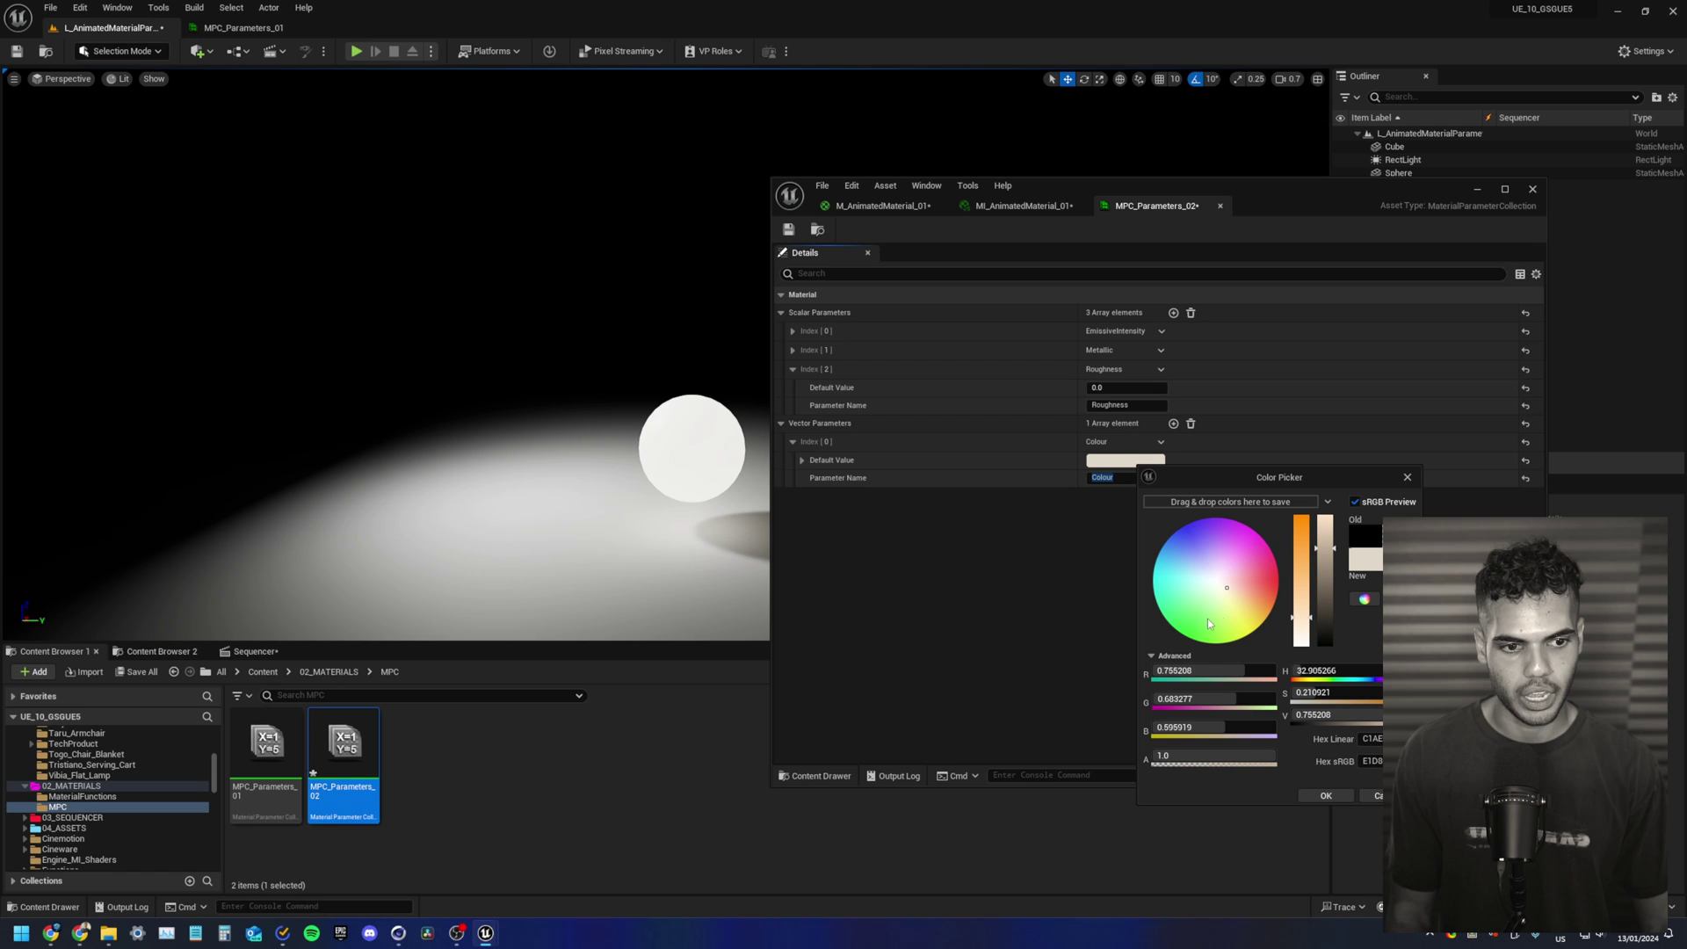
click(1327, 796)
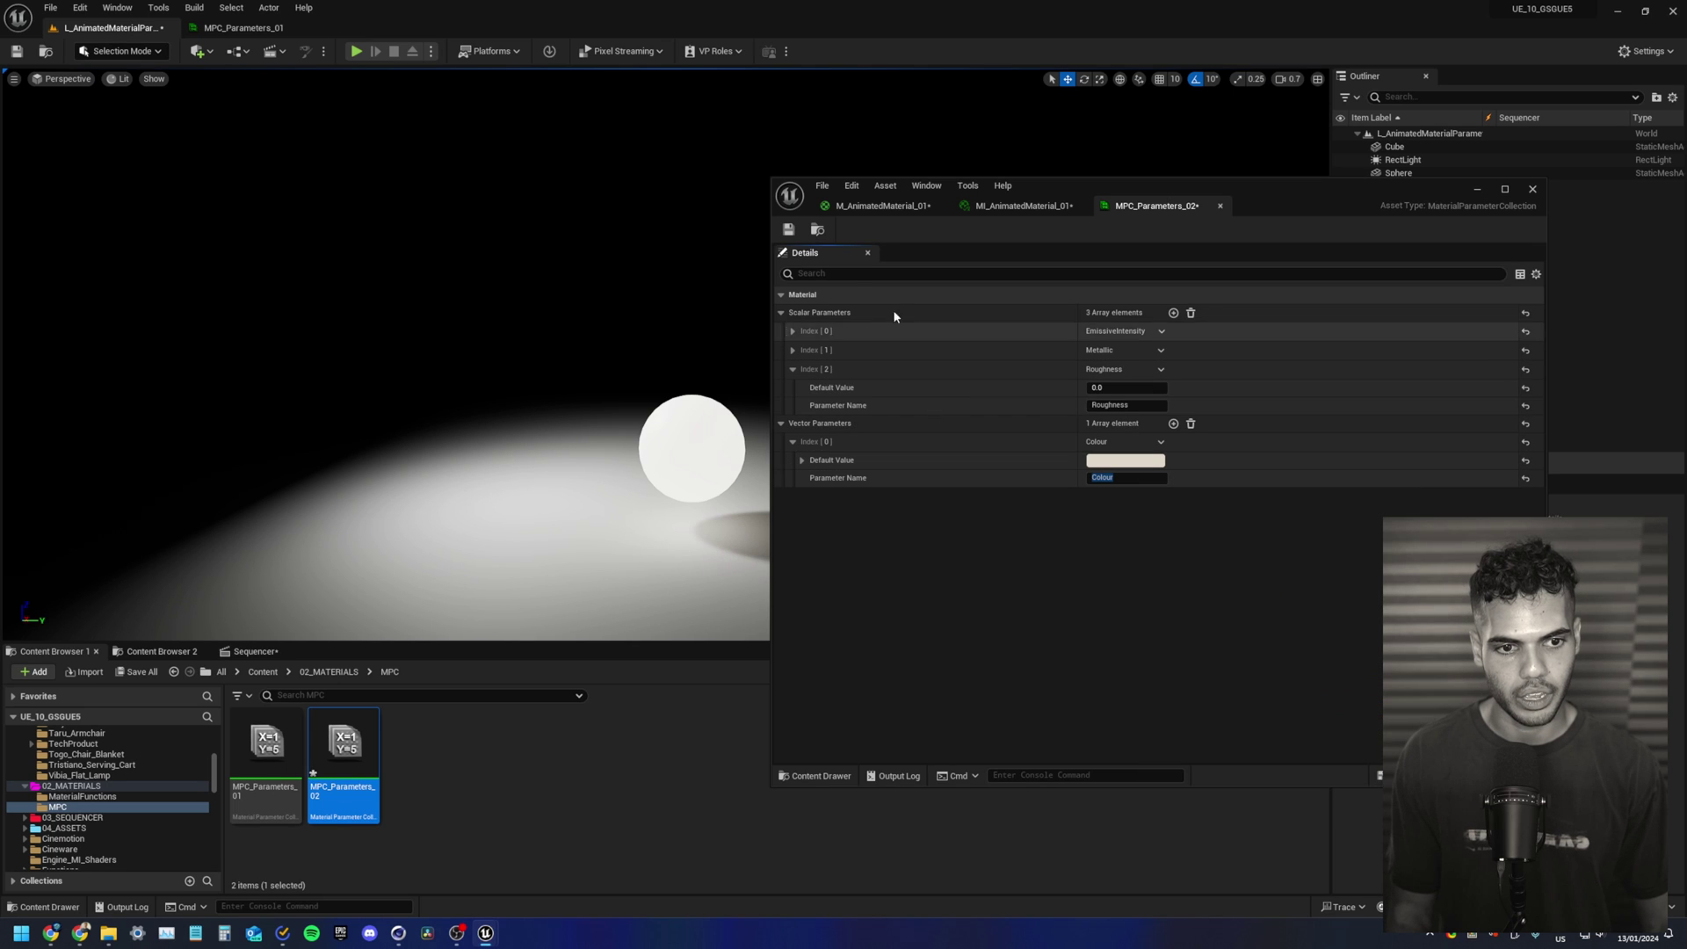
click(788, 230)
Step: Delete the Colour vector parameter node from the M_AnimatedMaterial_01 graph
click(879, 206)
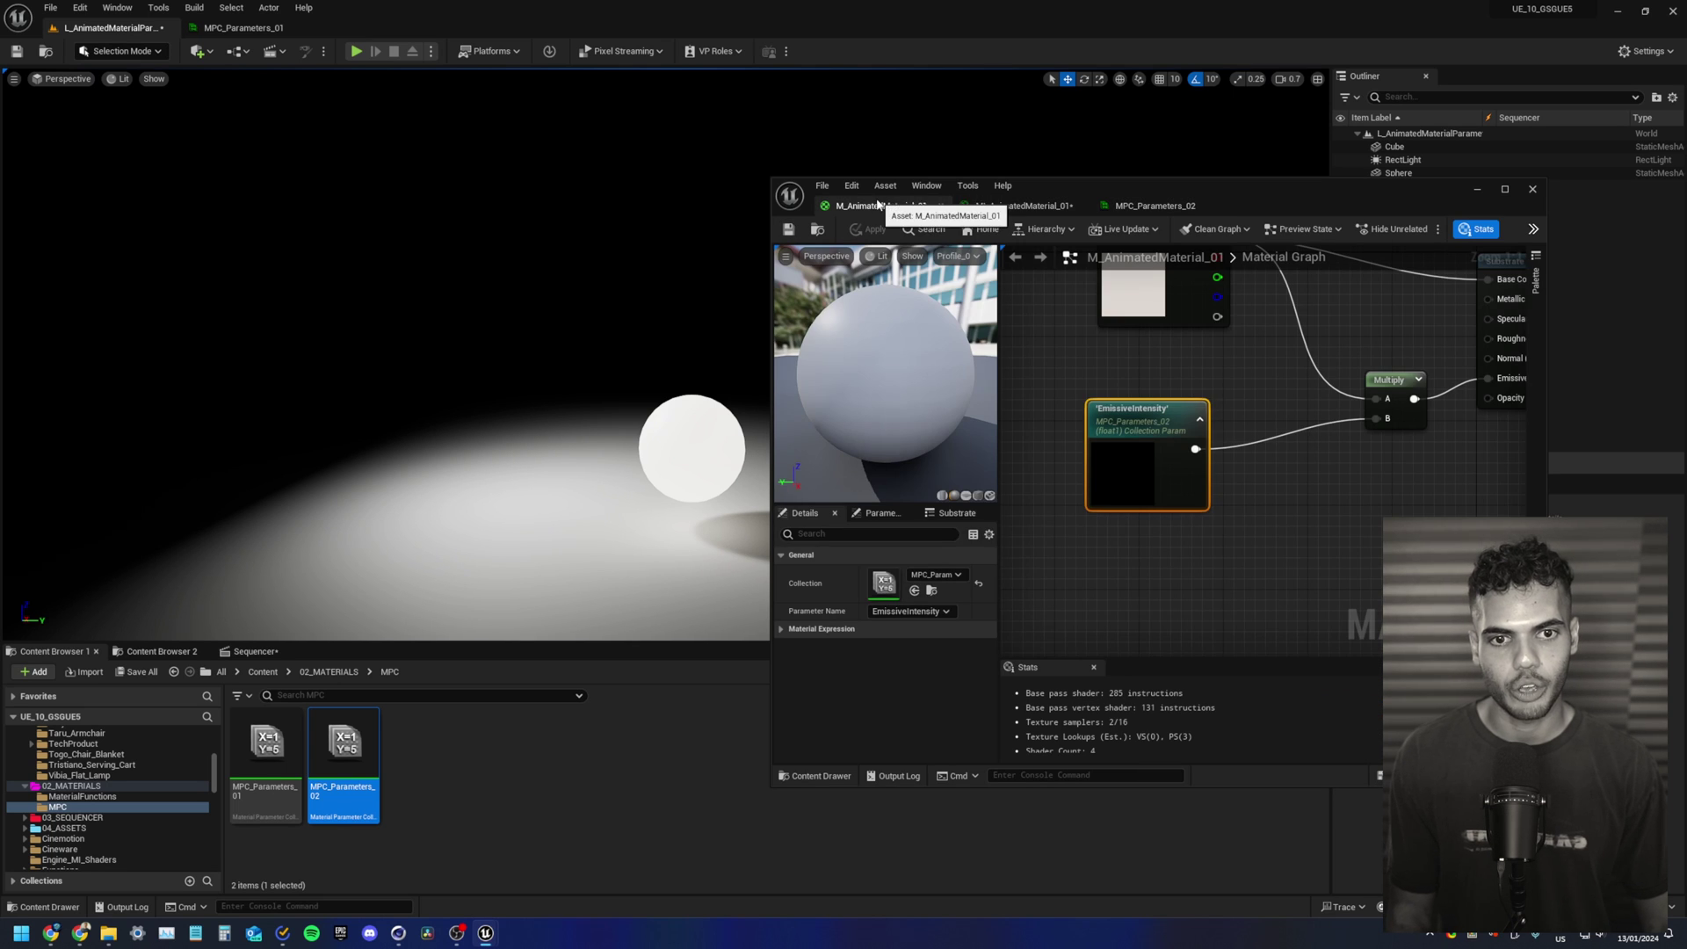
scroll(1197, 443, down, 5)
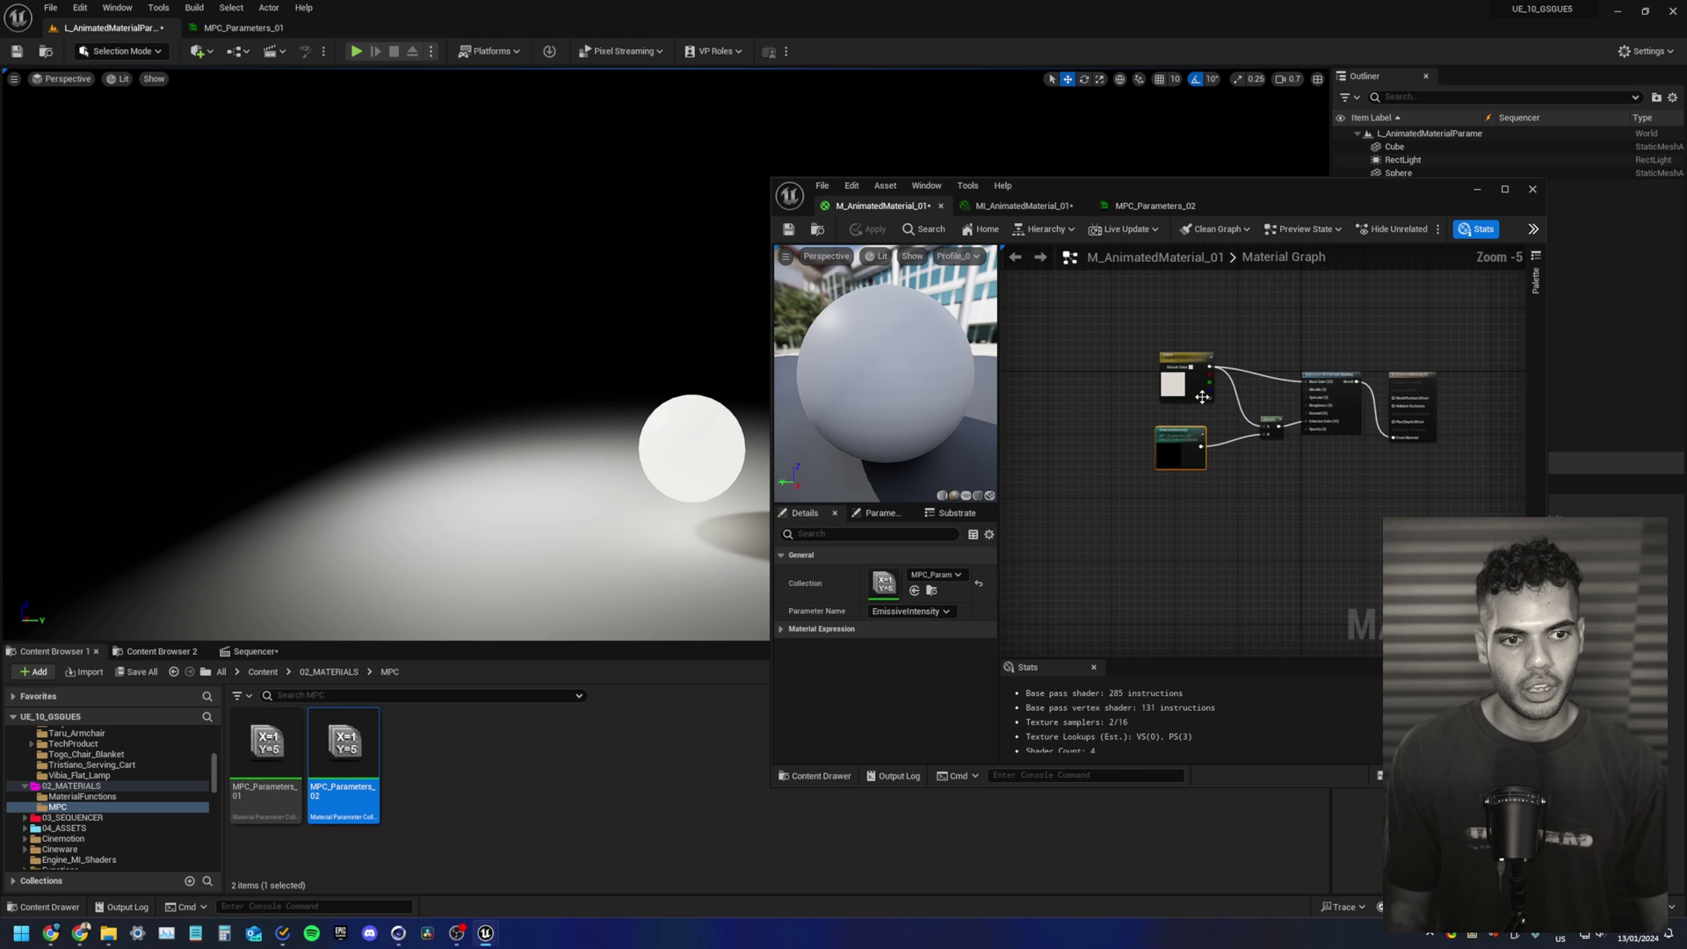
scroll(1203, 396, up, 4)
right_drag(1062, 355, 1080, 421)
click(1156, 431)
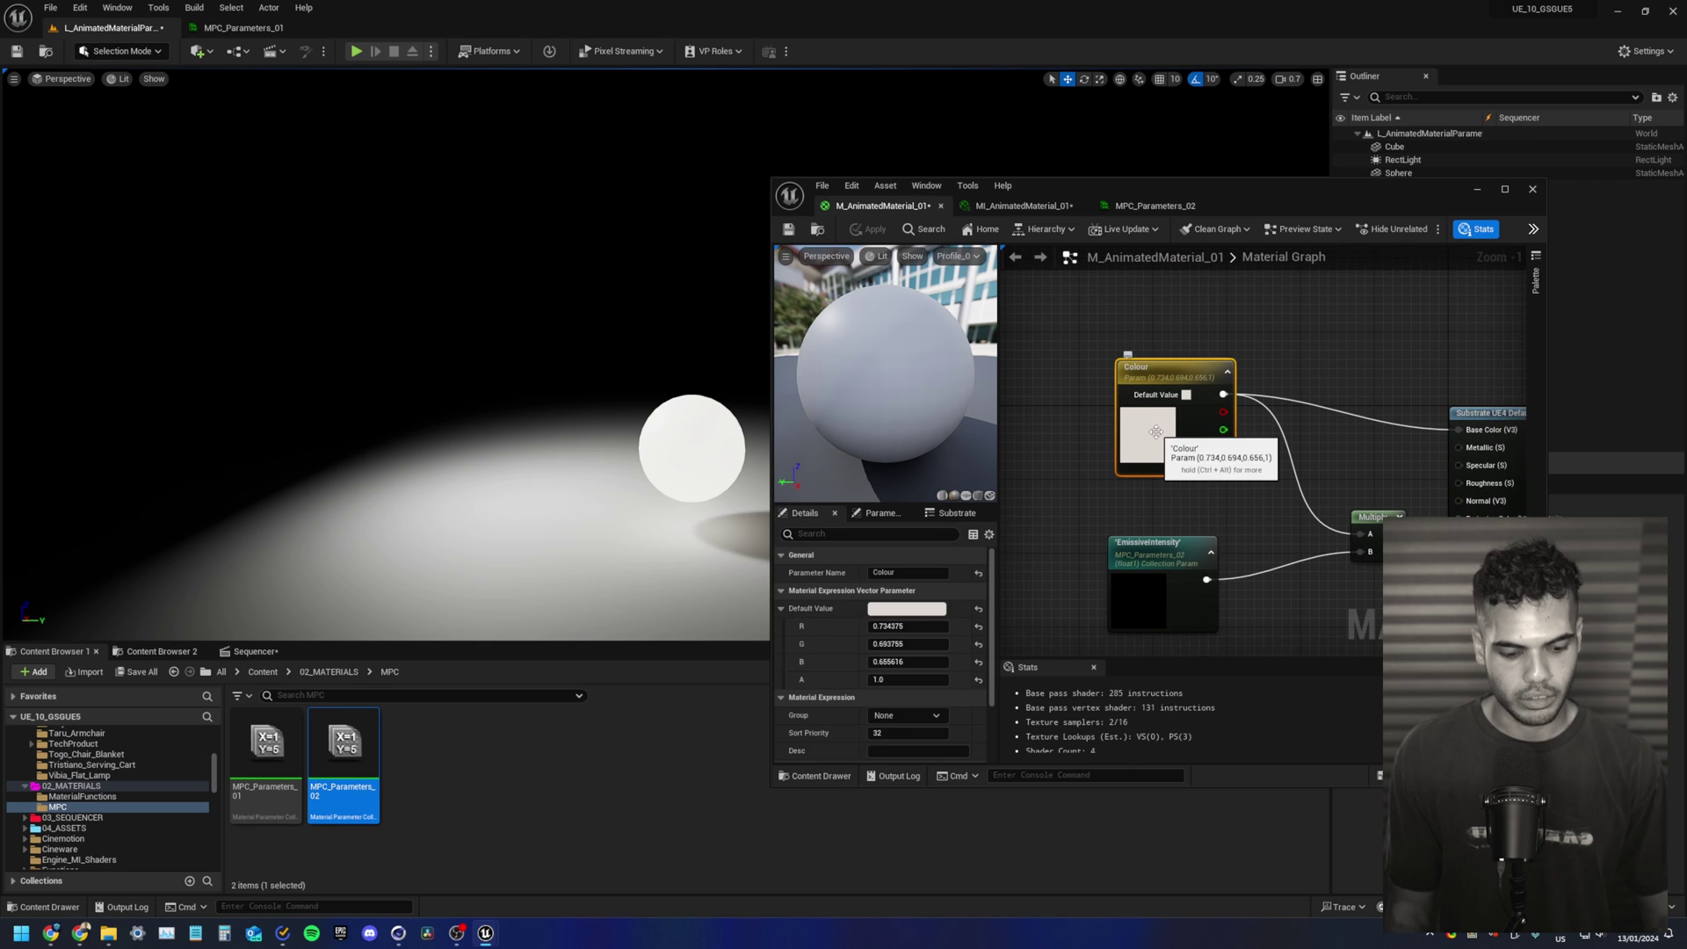
key(Delete)
Step: Duplicate the EmissiveIntensity collection parameter node, set the copy's parameter to Metallic and connect it to the shading node's Metallic input
click(1161, 568)
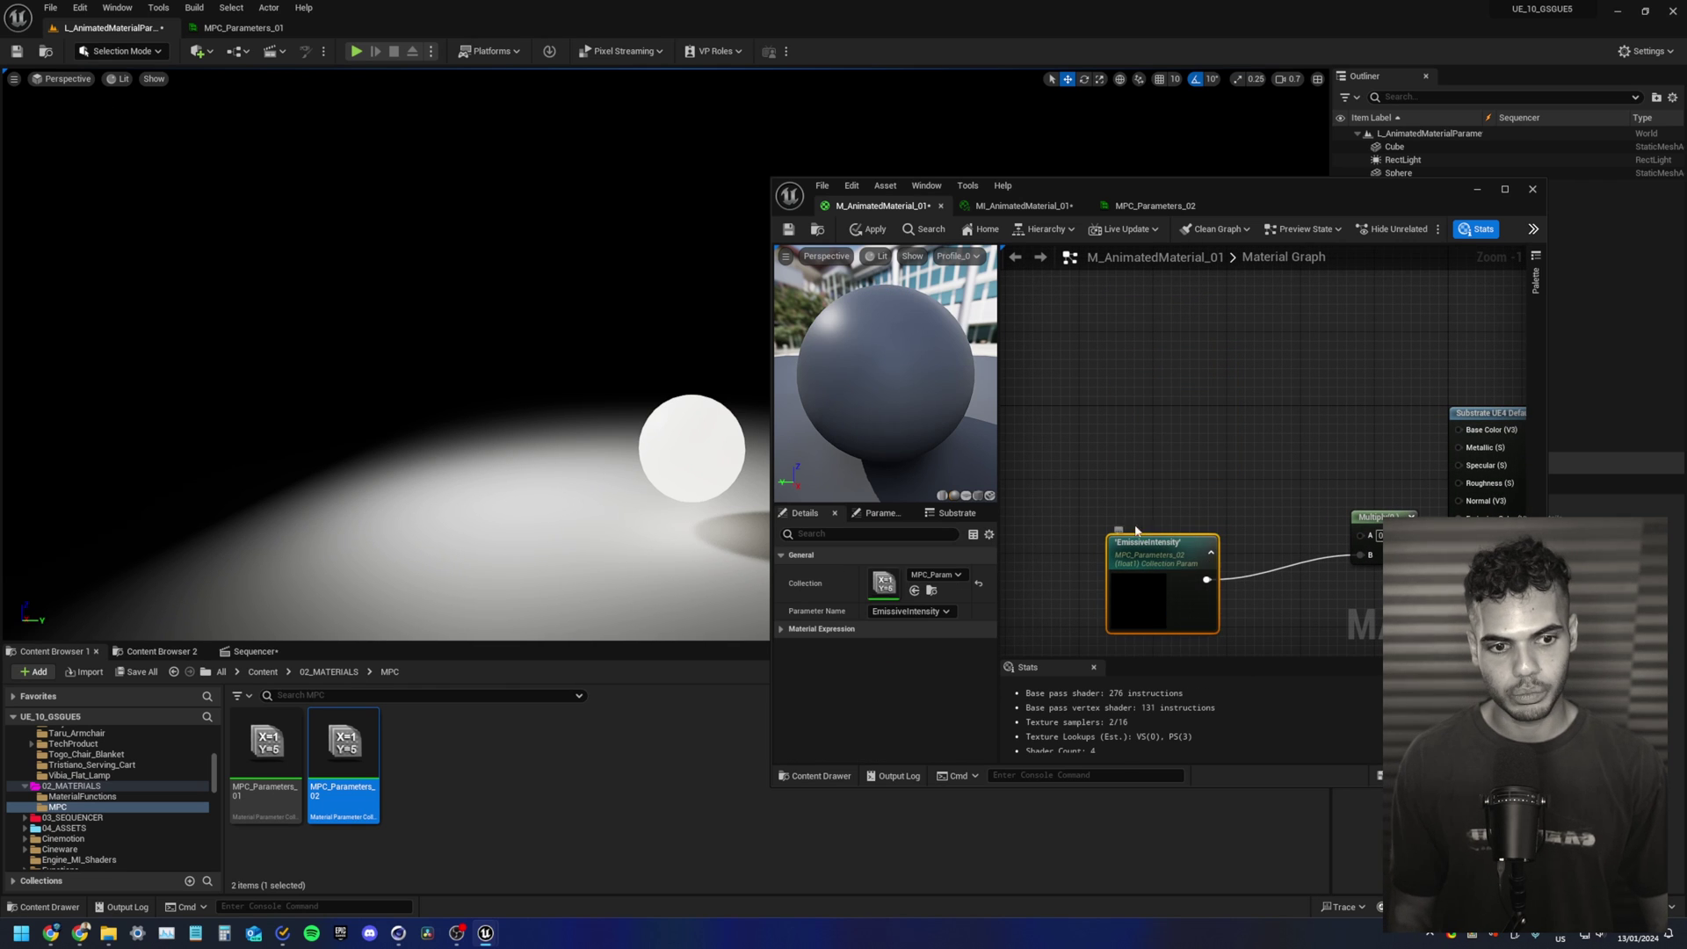
drag(1152, 557, 1141, 567)
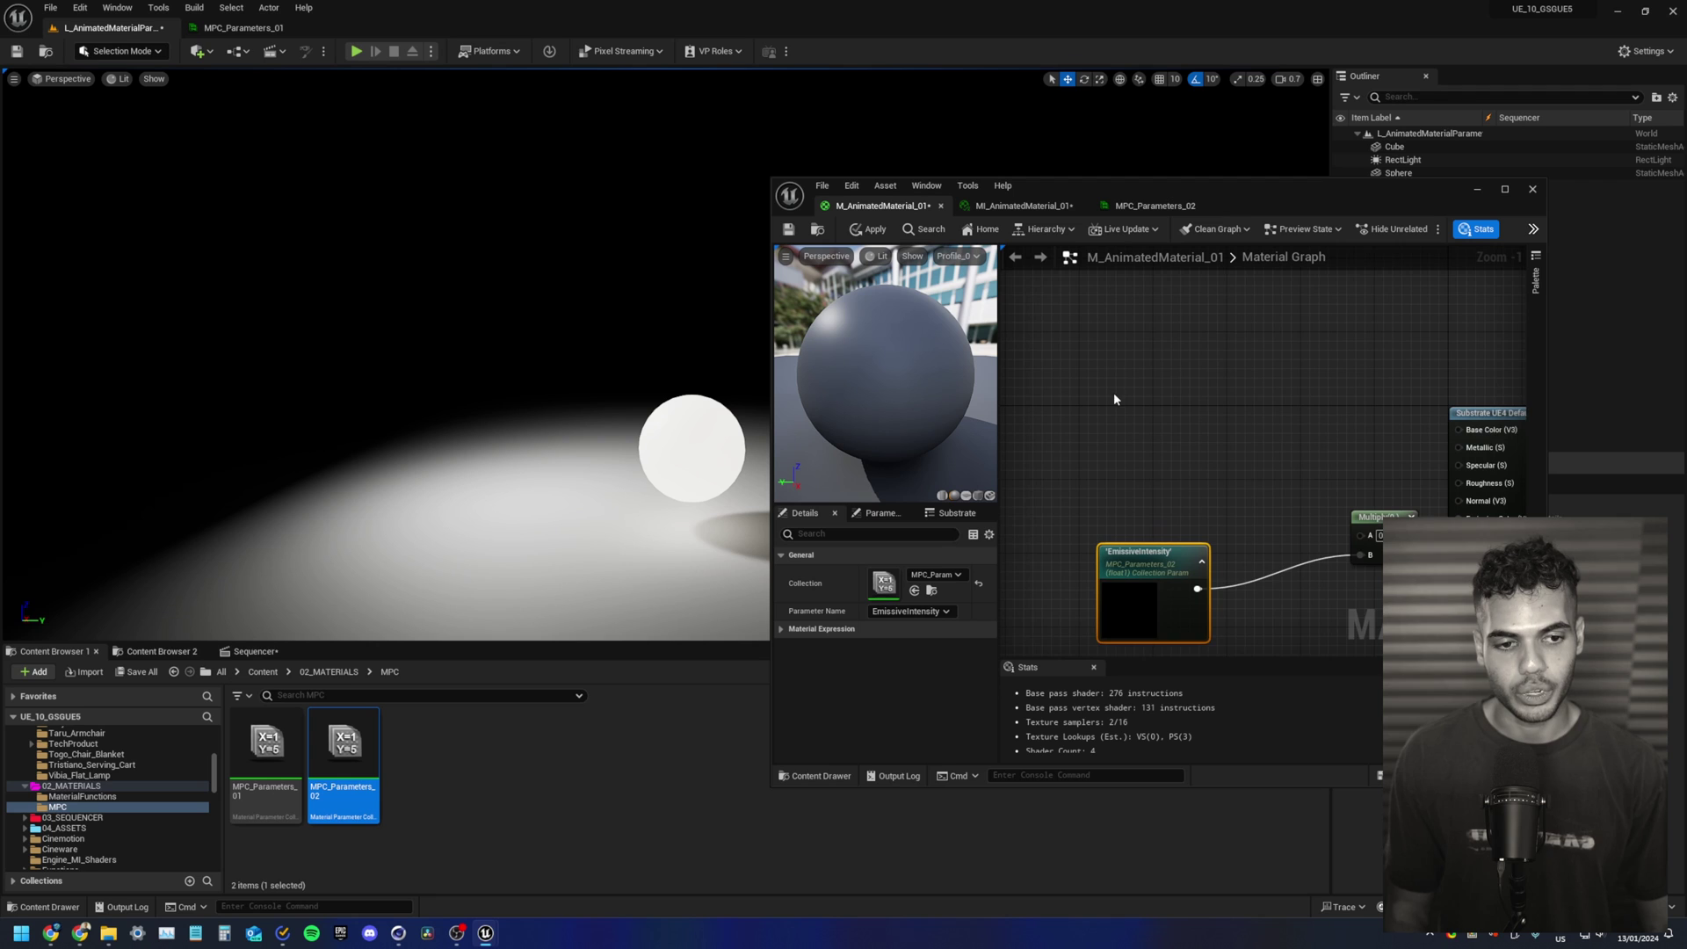
right_drag(1115, 395, 1123, 409)
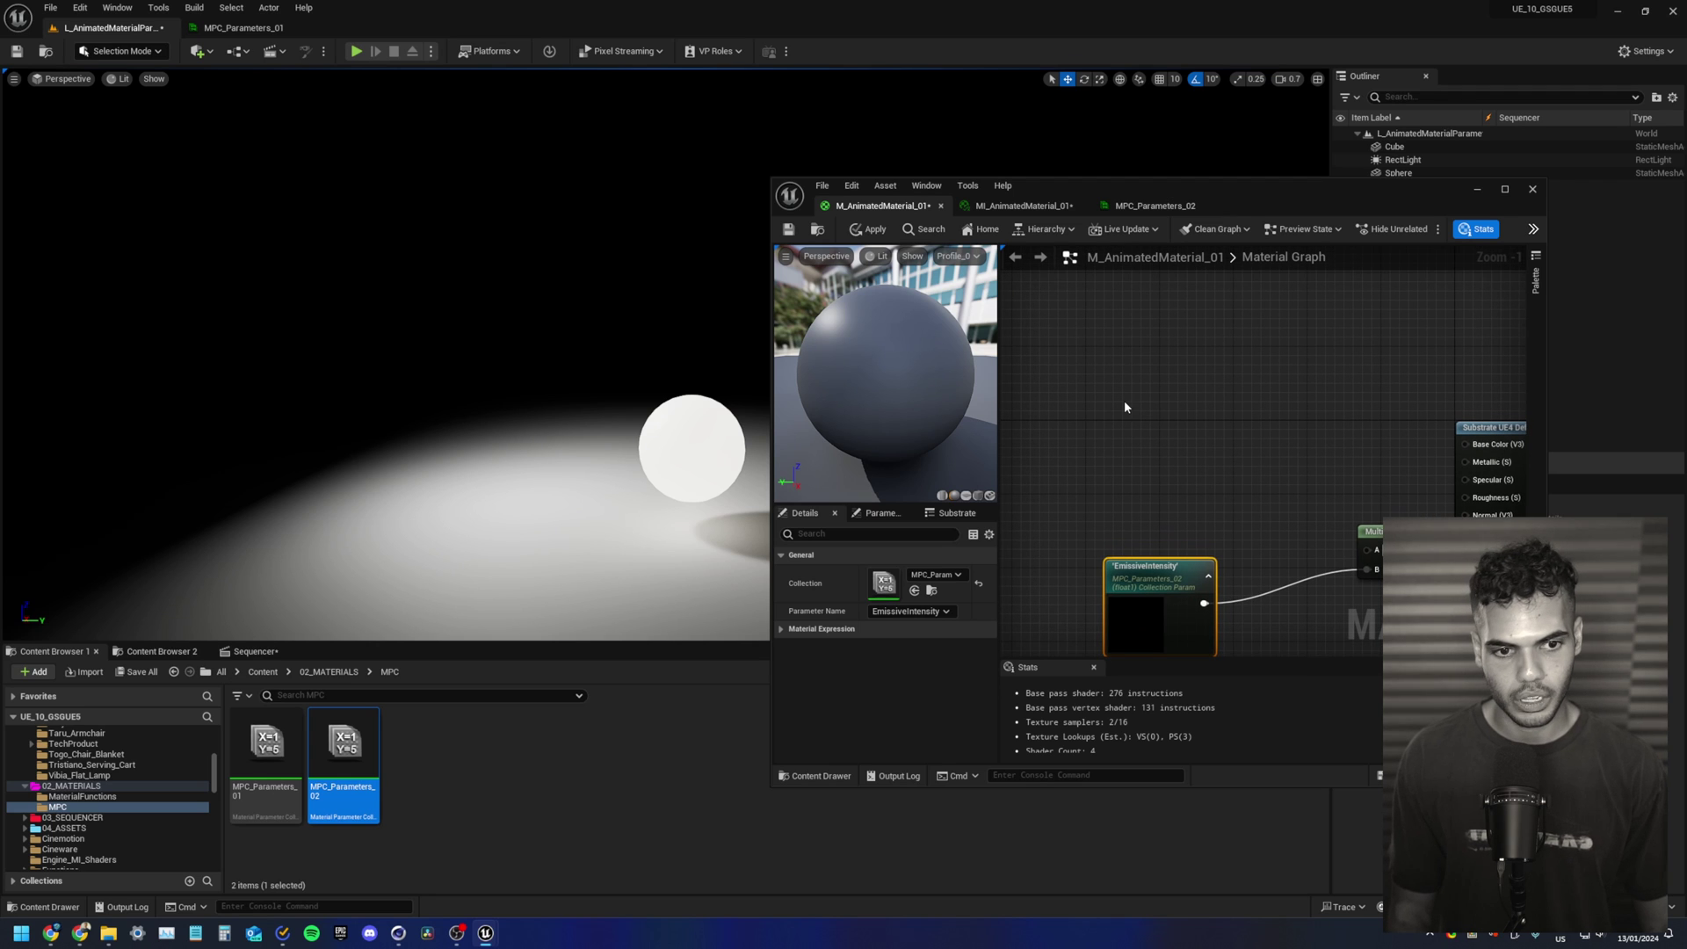
key(ctrl+d)
drag(1152, 405, 1134, 405)
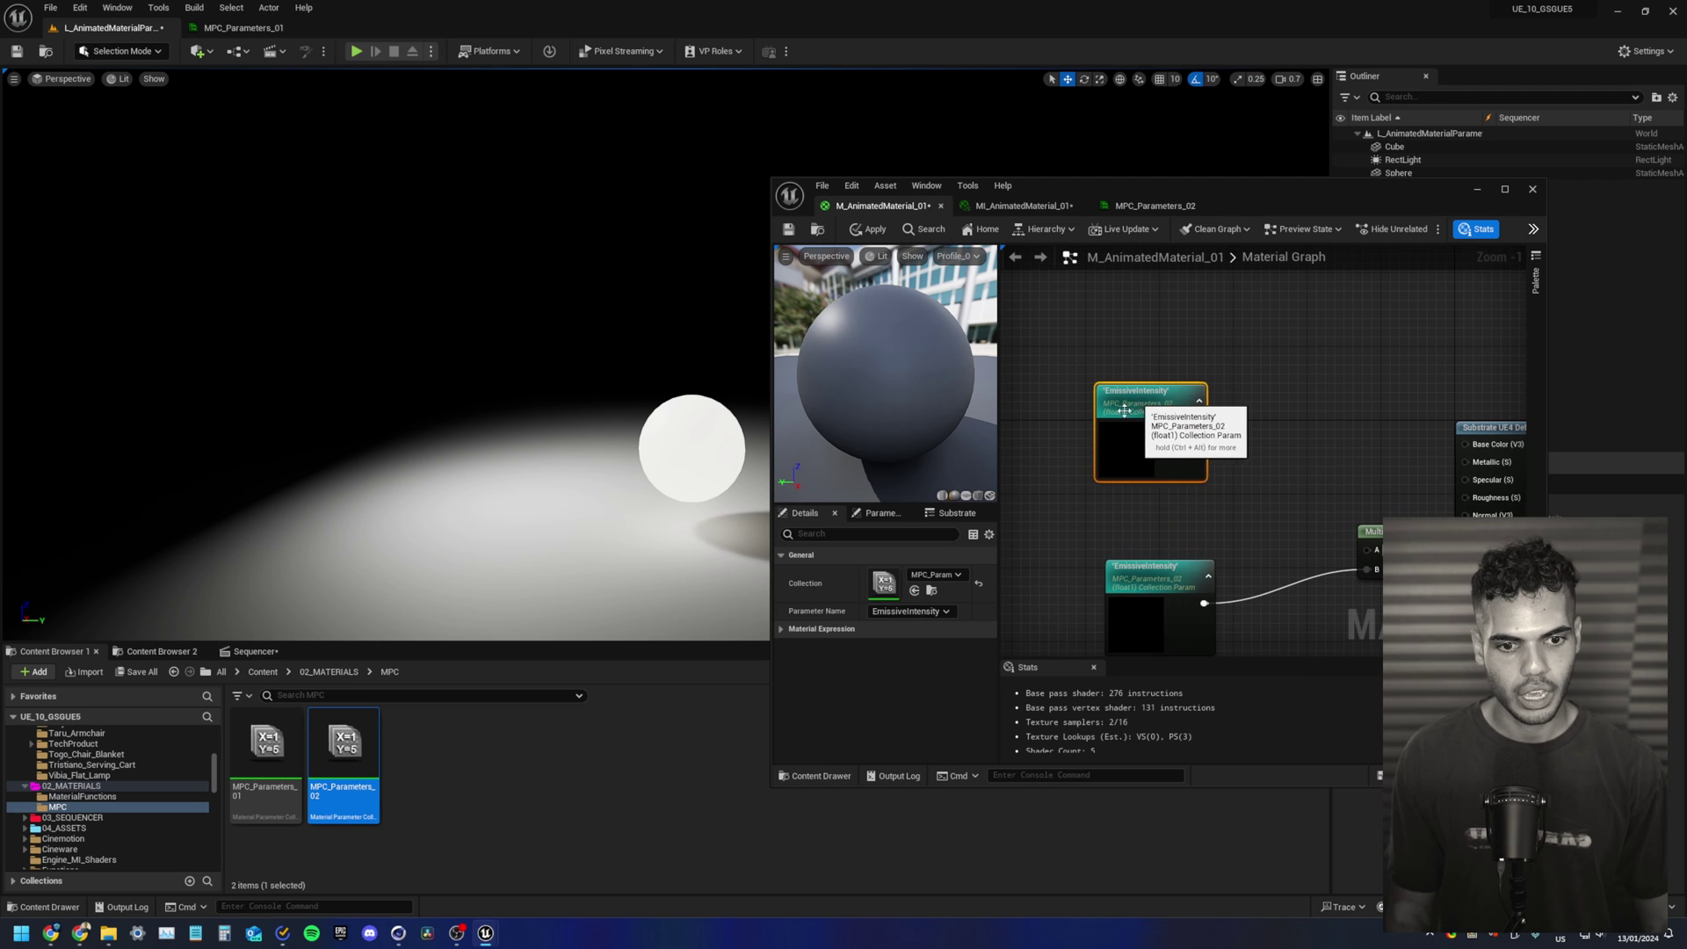
click(933, 613)
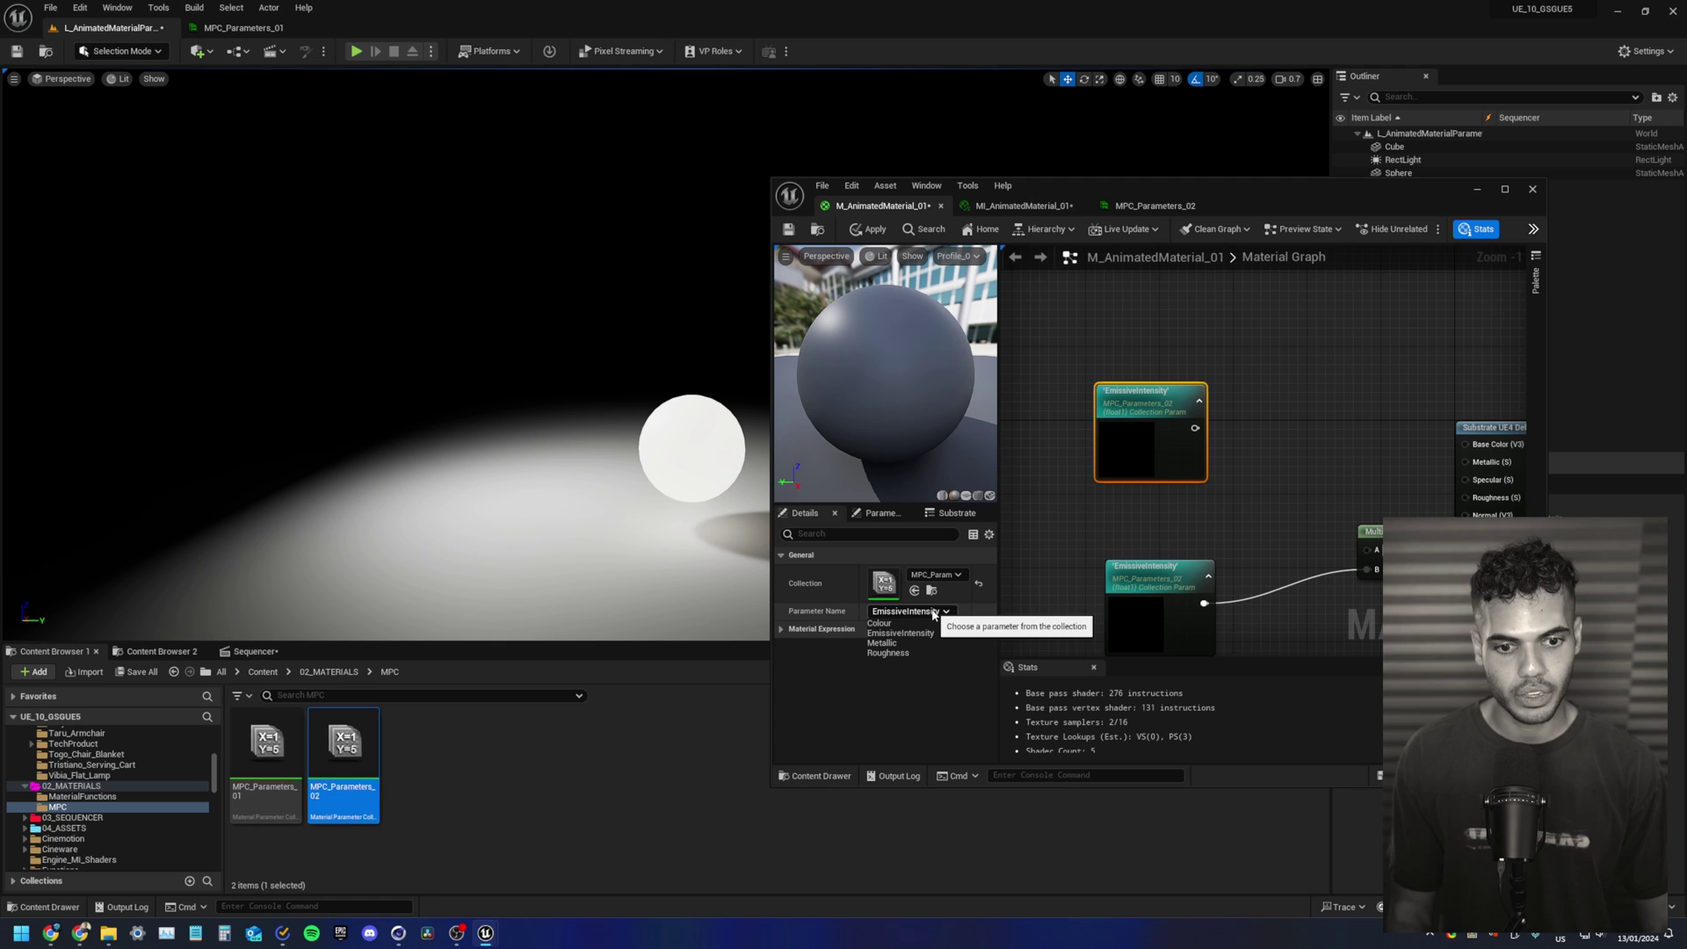
click(882, 642)
drag(1157, 414, 1466, 462)
drag(1154, 482, 1152, 344)
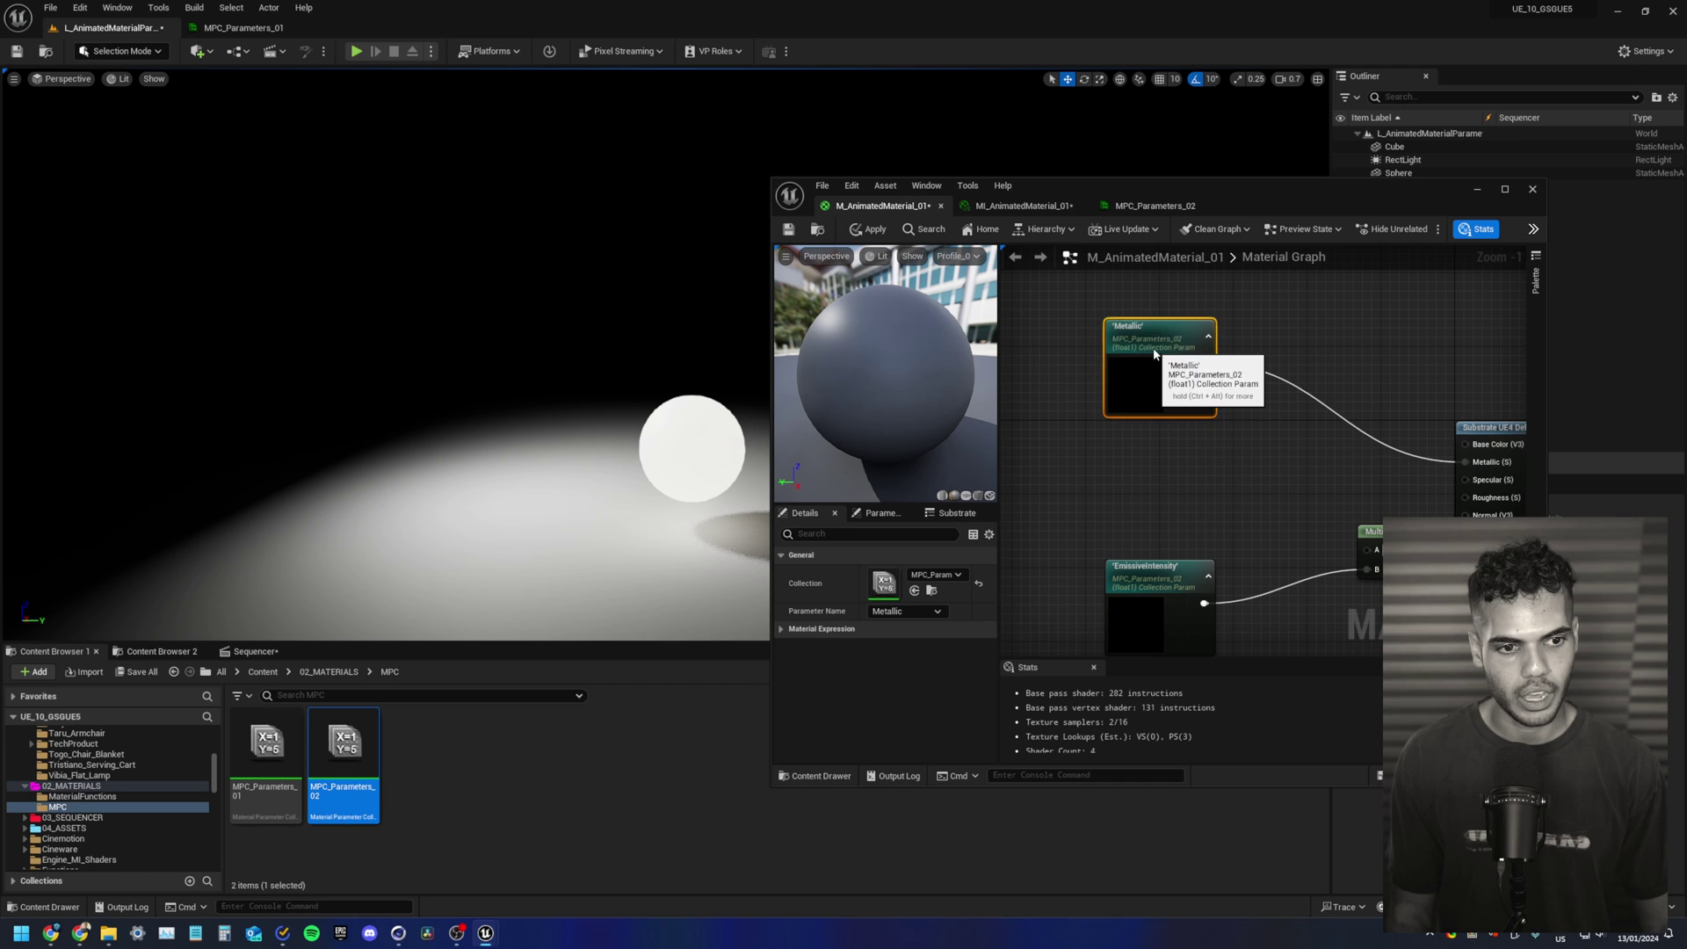
Step: Duplicate the Metallic collection parameter node, set the copy to Roughness and connect it to the shading node's Roughness input
ctrl+click(1156, 367)
click(1156, 369)
key(ctrl+d)
drag(1188, 488, 1312, 495)
click(906, 611)
click(907, 653)
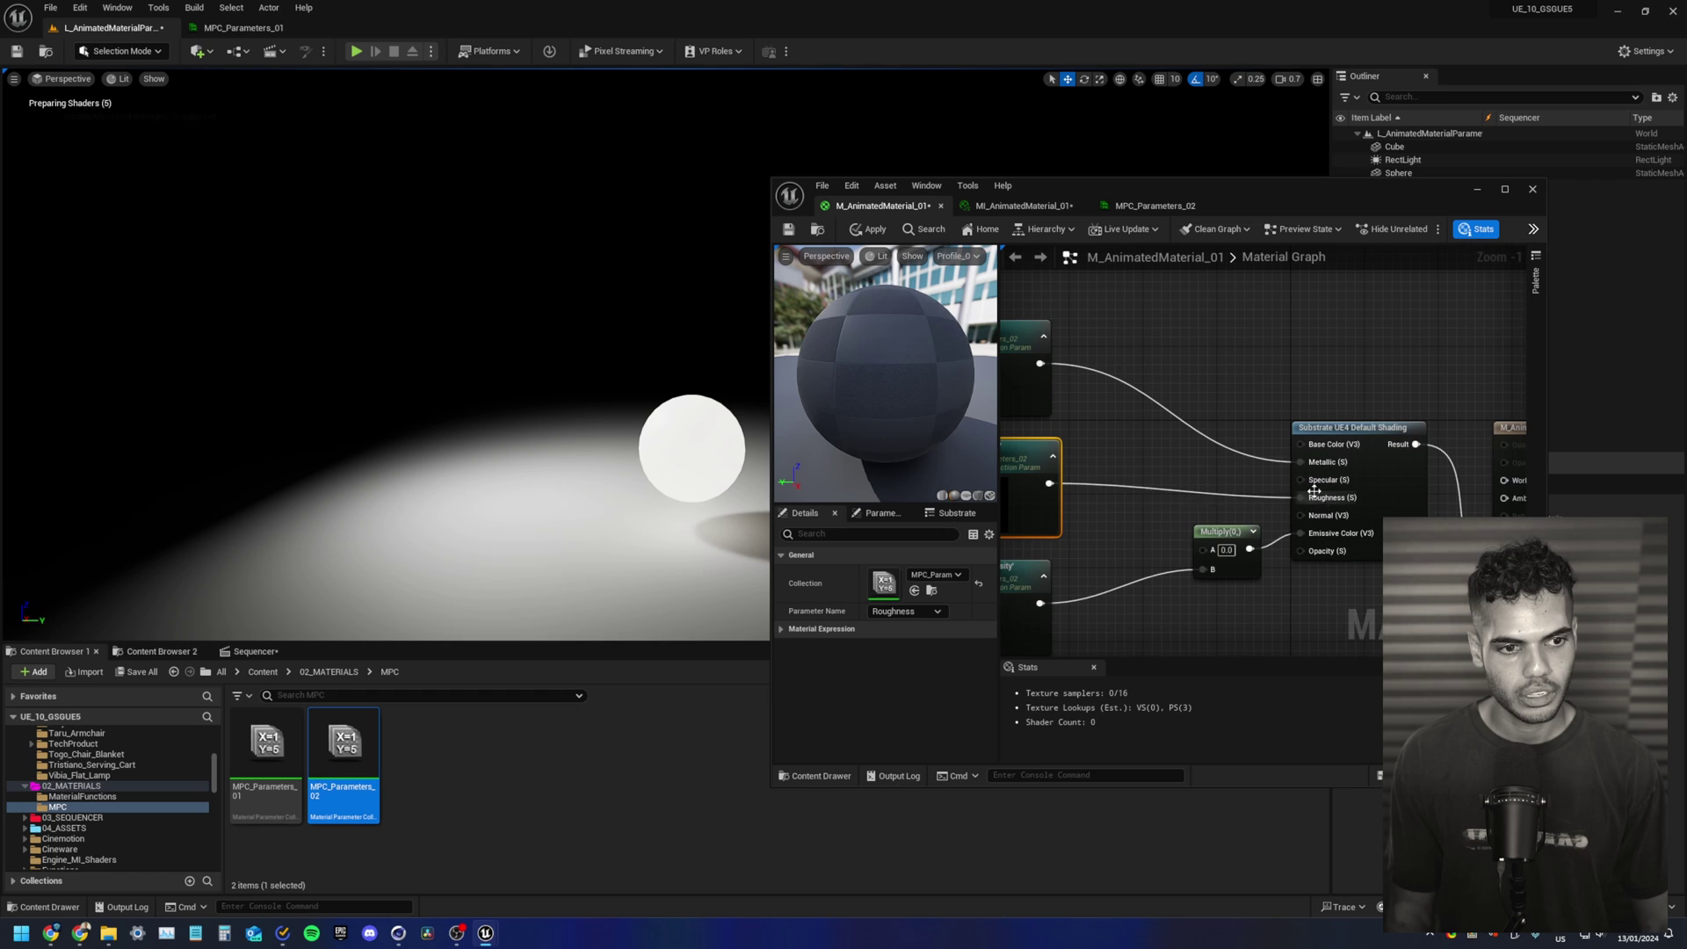
Step: Duplicate the Metallic node, set the copy to Colour, connect it to Base Color, and apply the material changes
right_drag(1144, 293, 1251, 451)
click(1070, 493)
key(ctrl+d)
drag(1104, 369, 1049, 360)
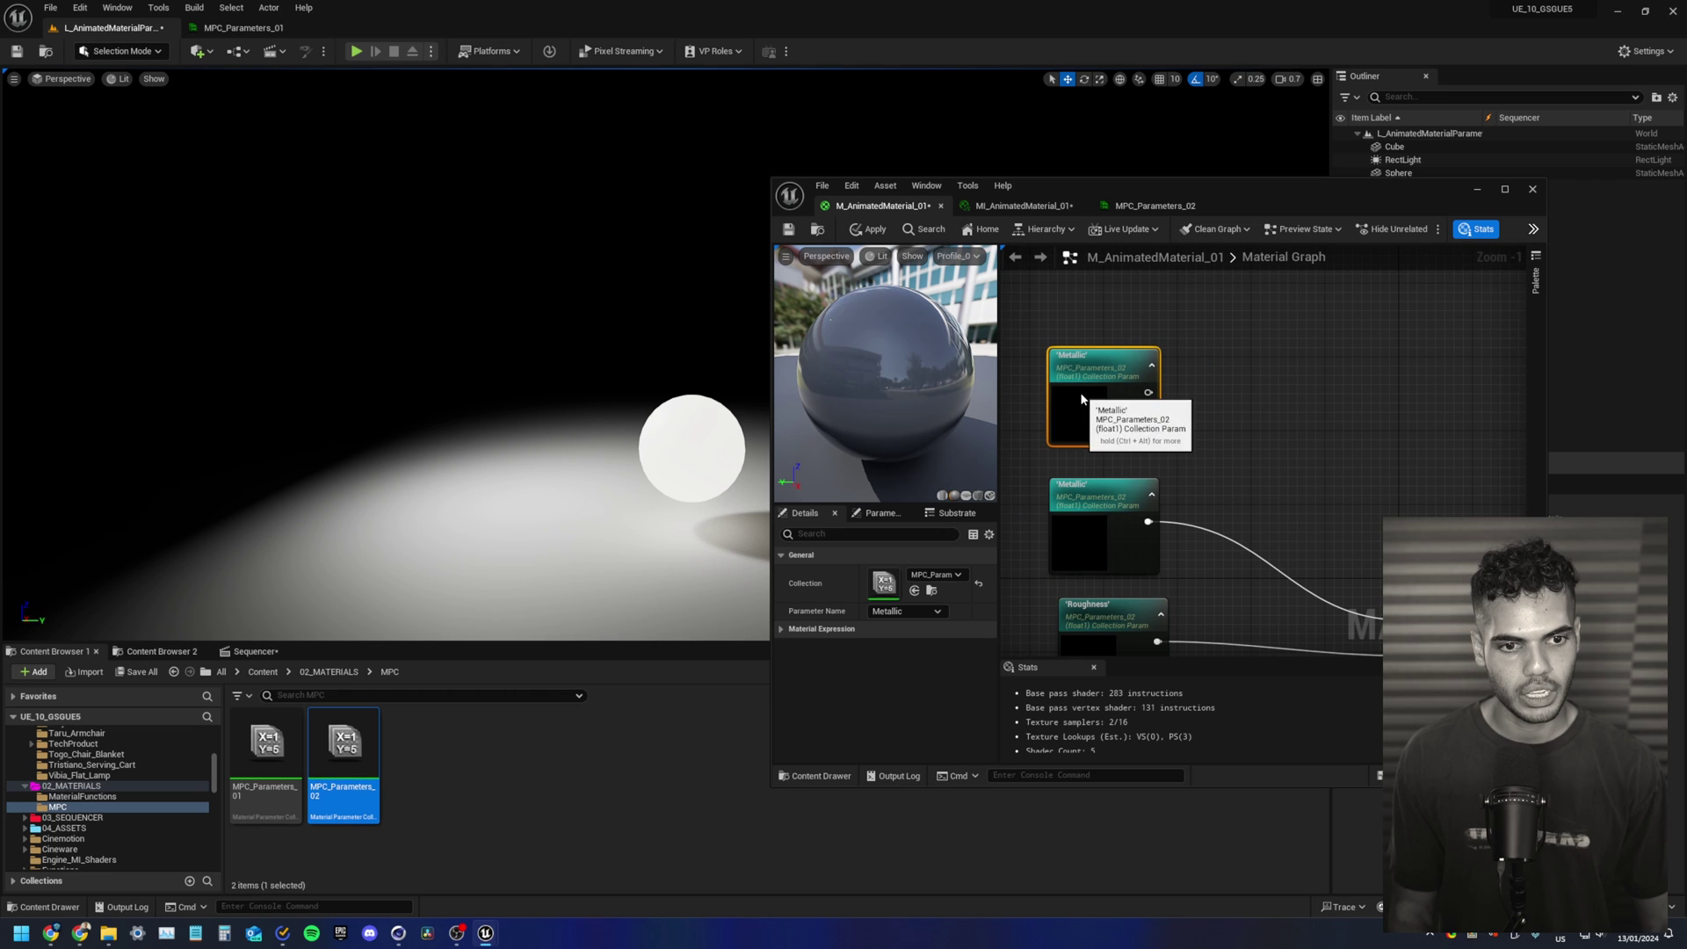
click(905, 611)
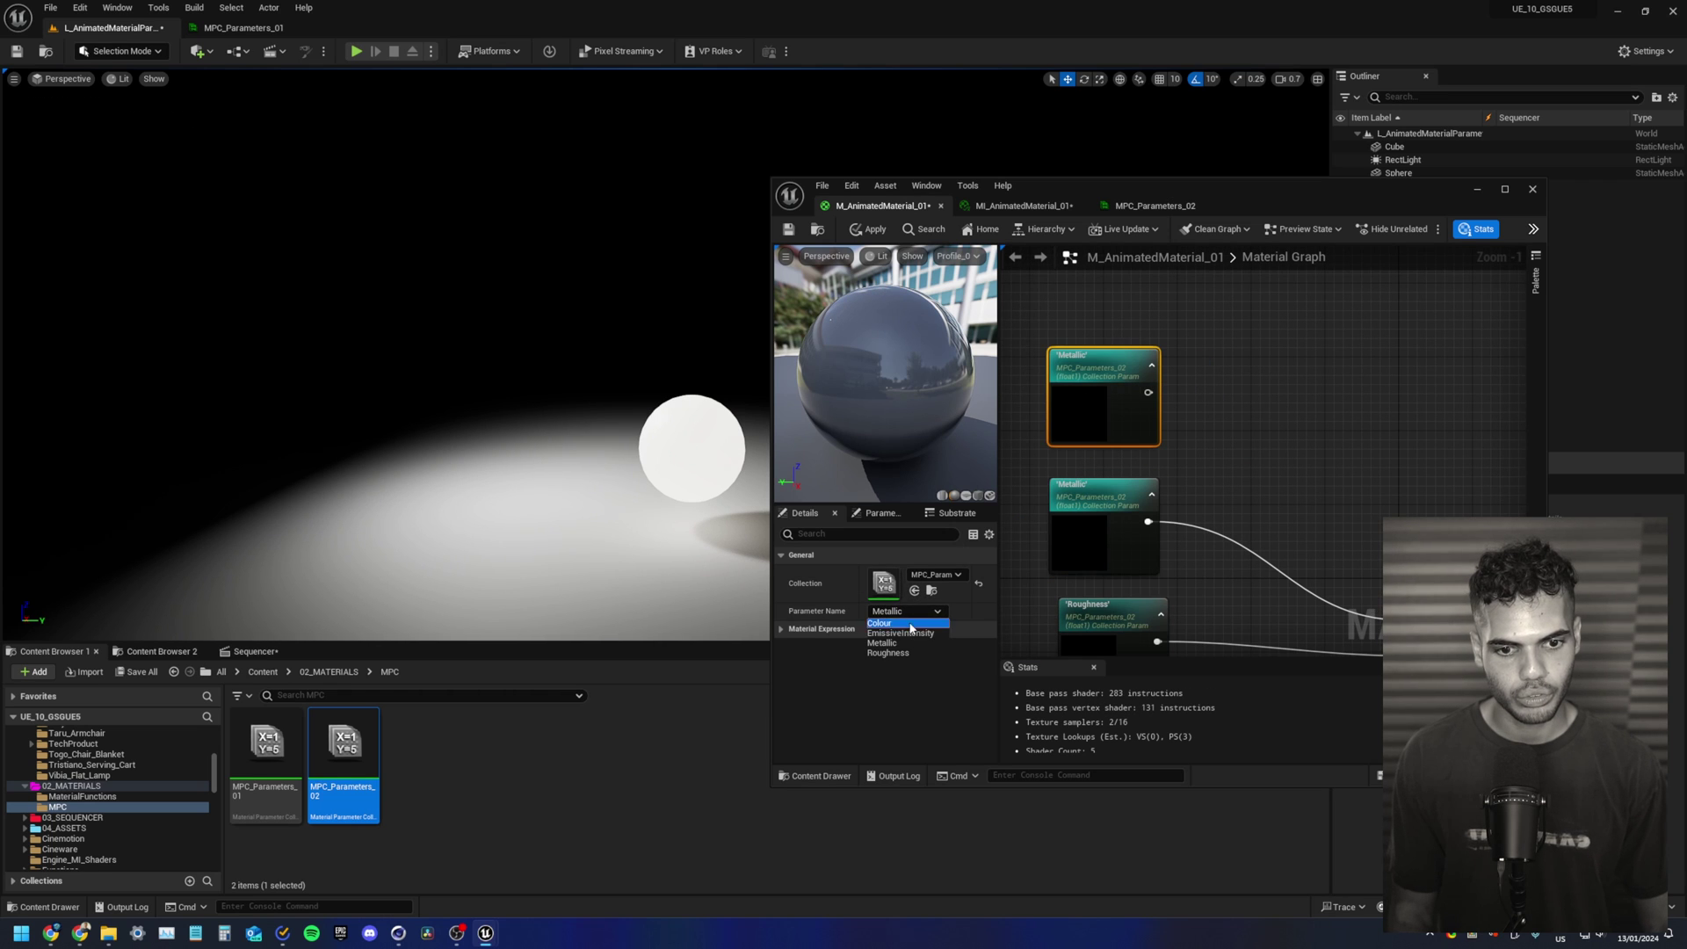
click(879, 623)
drag(1149, 393, 1393, 589)
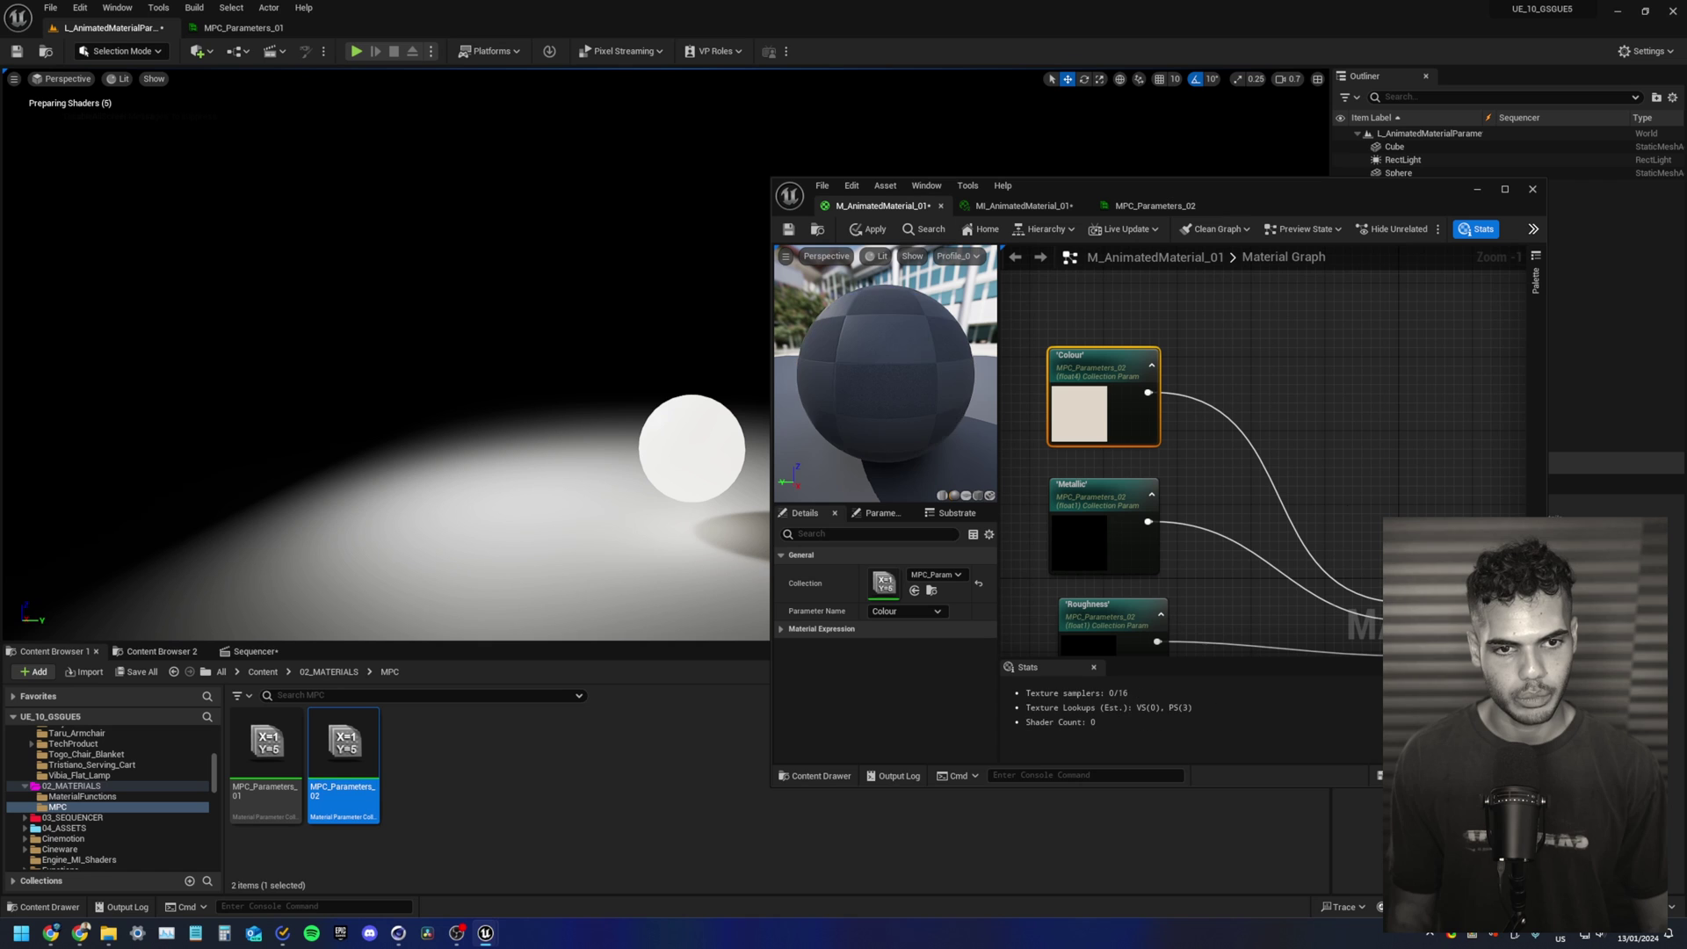
click(868, 230)
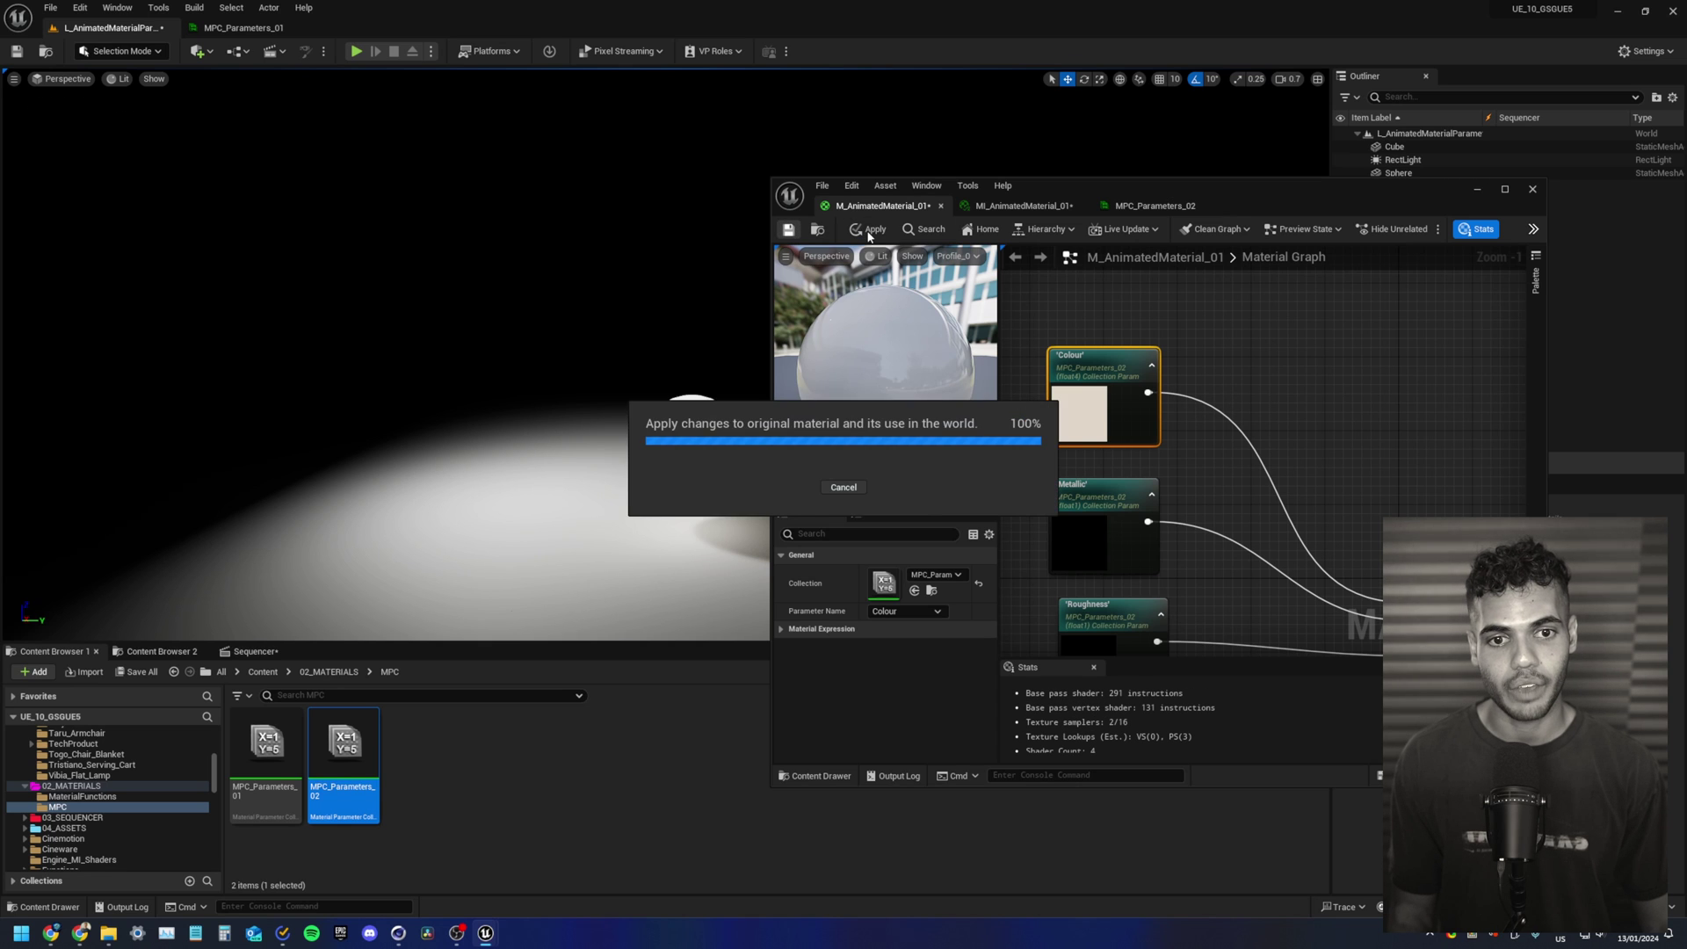
Step: Set the Roughness default value in MPC_Parameters_02 to 0.3 and save the collection
click(1135, 208)
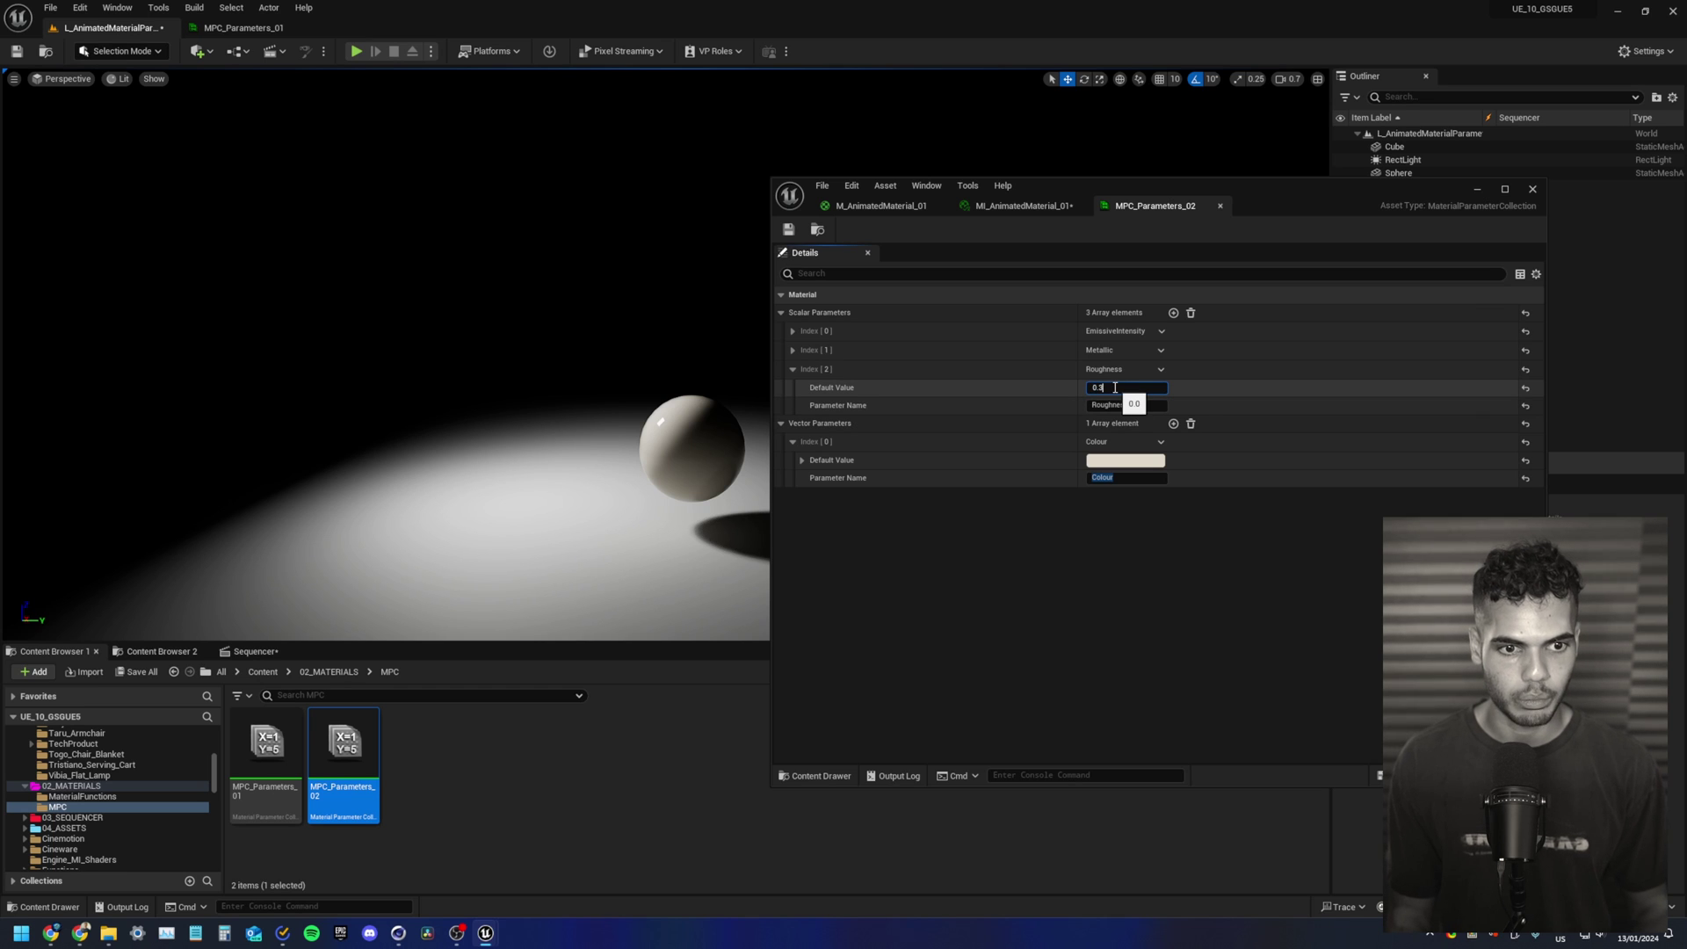
click(779, 243)
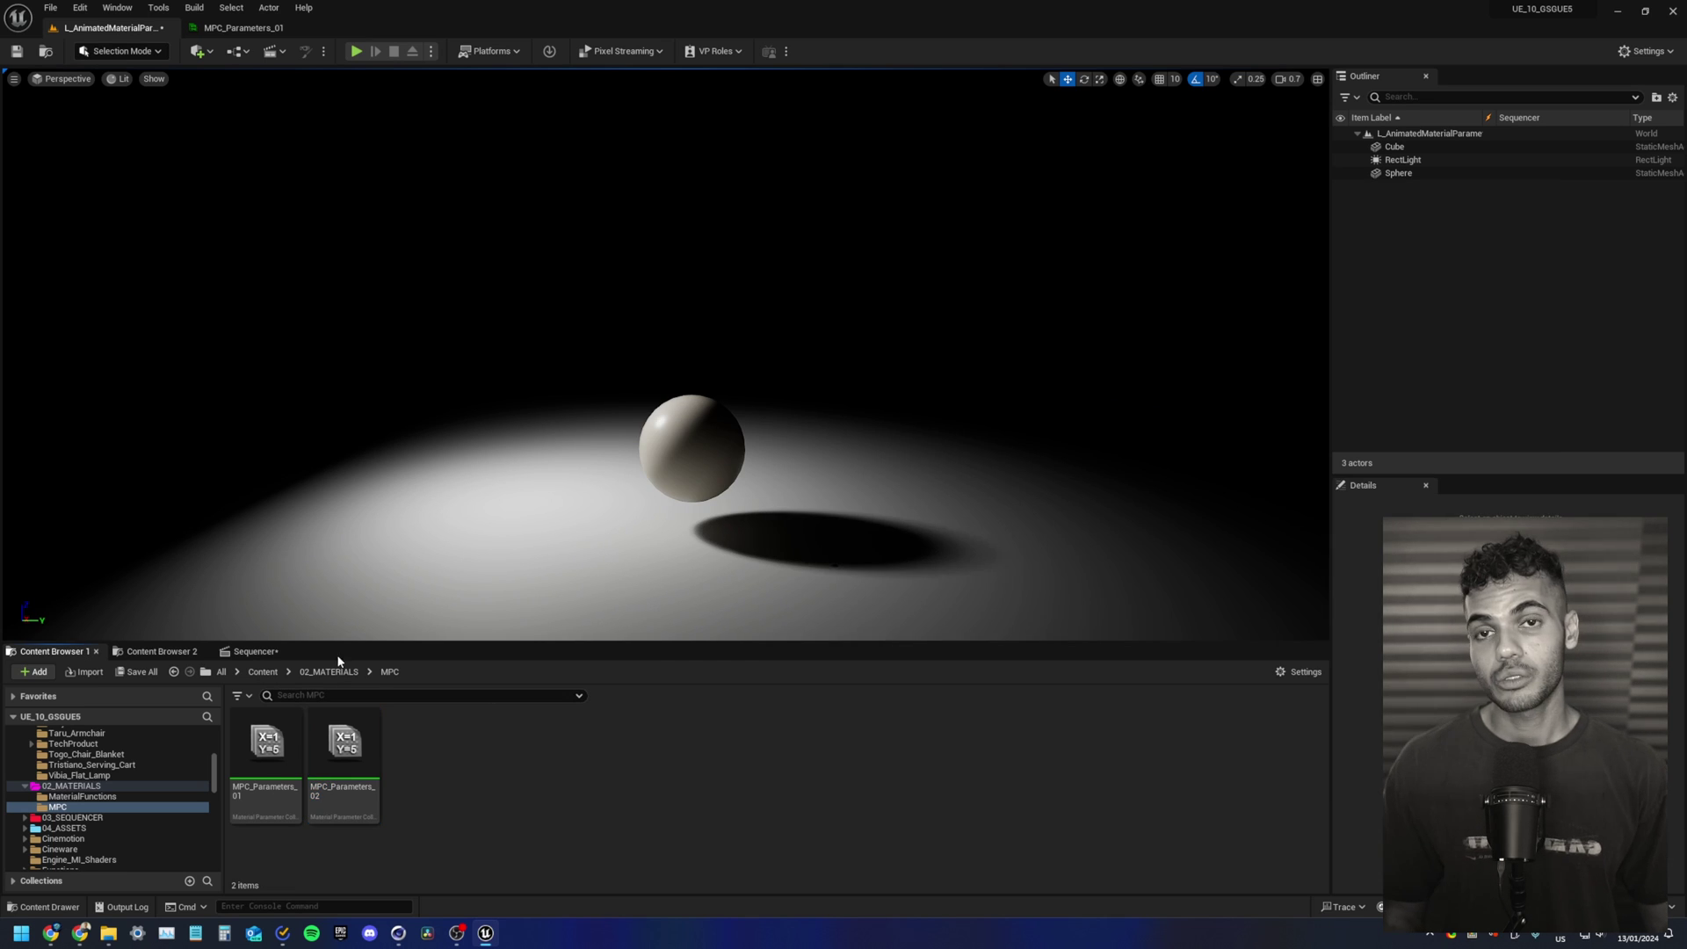
Step: Add the Metallic, Roughness and Colour parameters to the MPC_Parameters_02 track in Sequencer
click(264, 654)
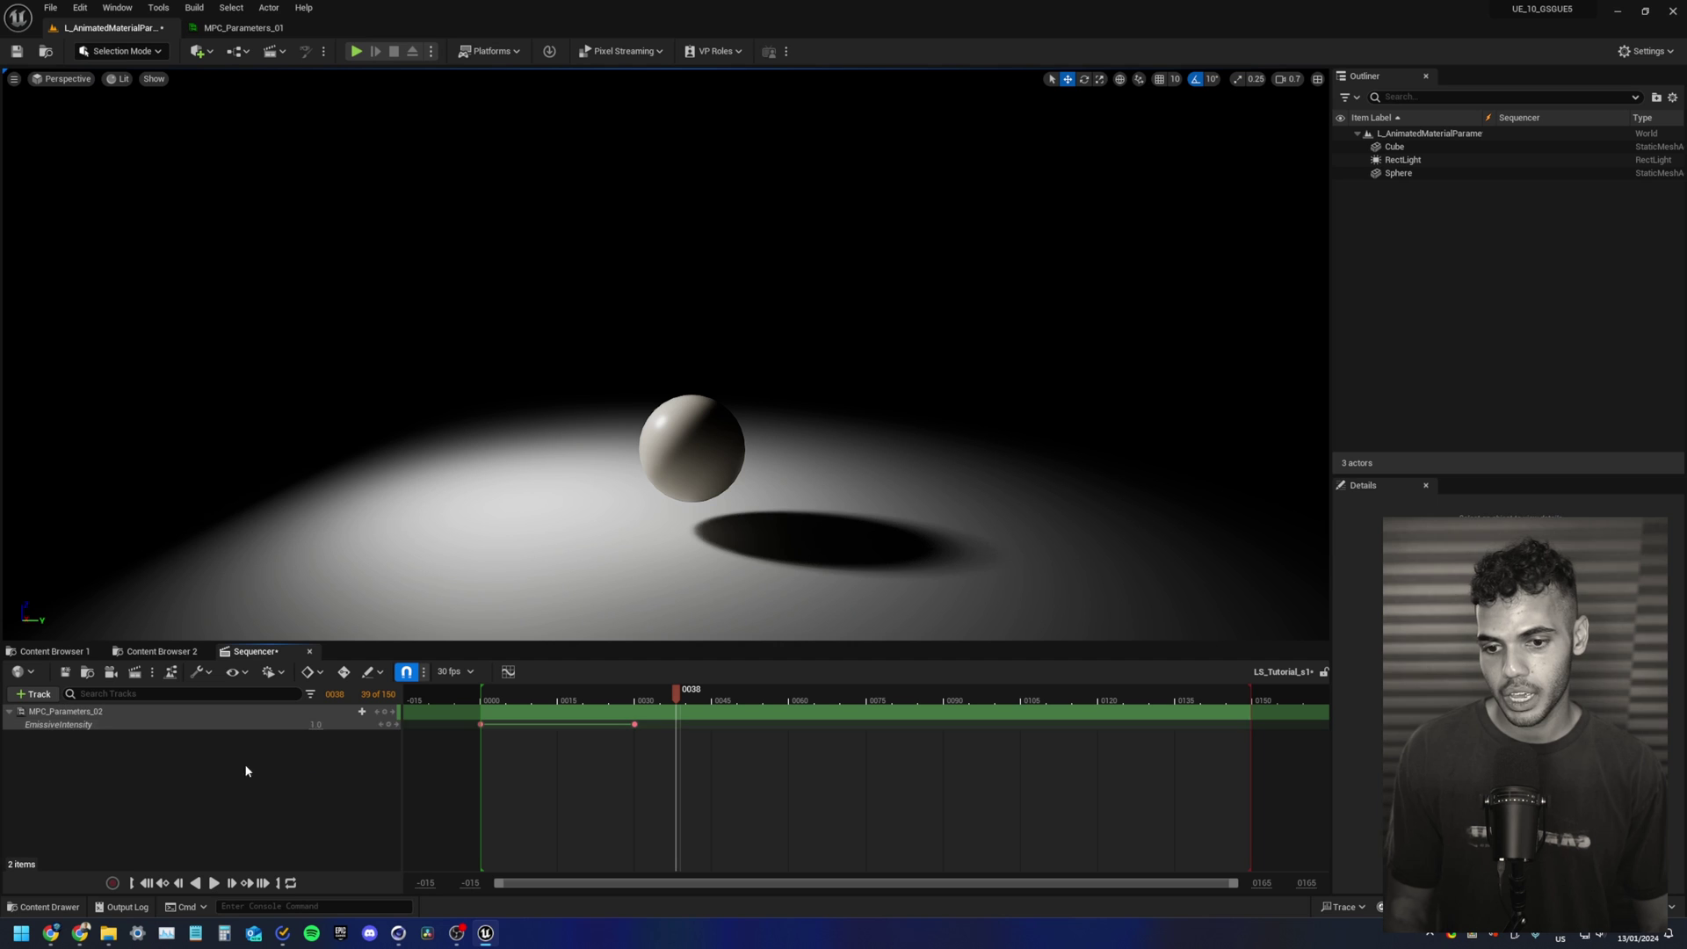
click(362, 712)
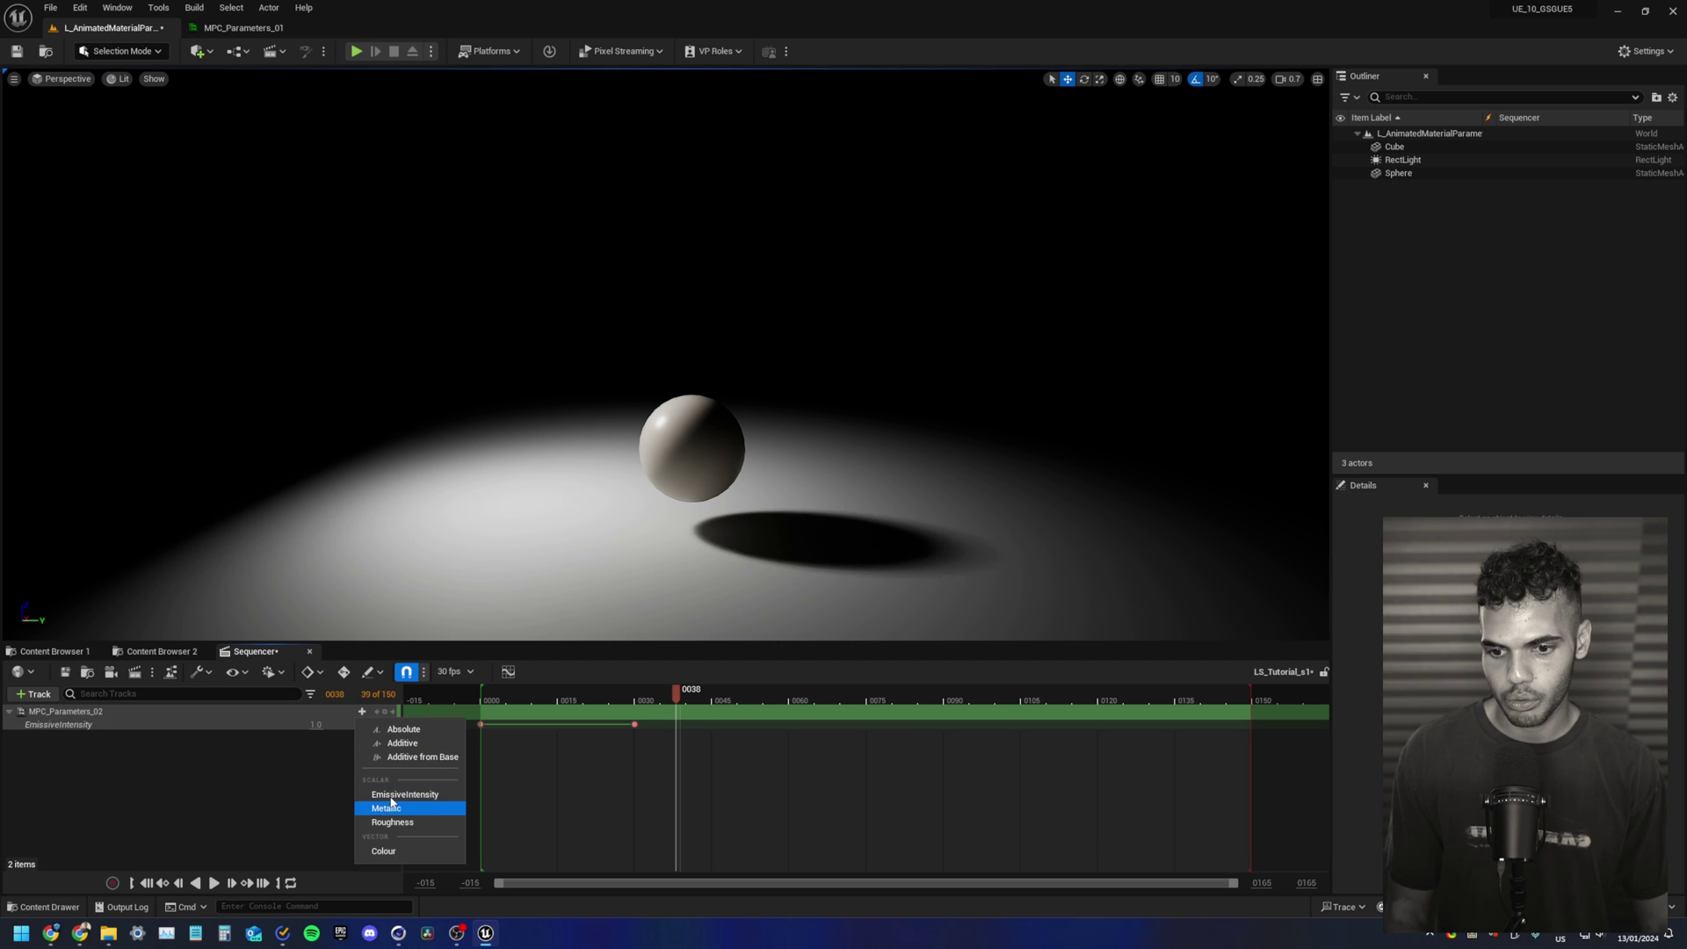
click(391, 807)
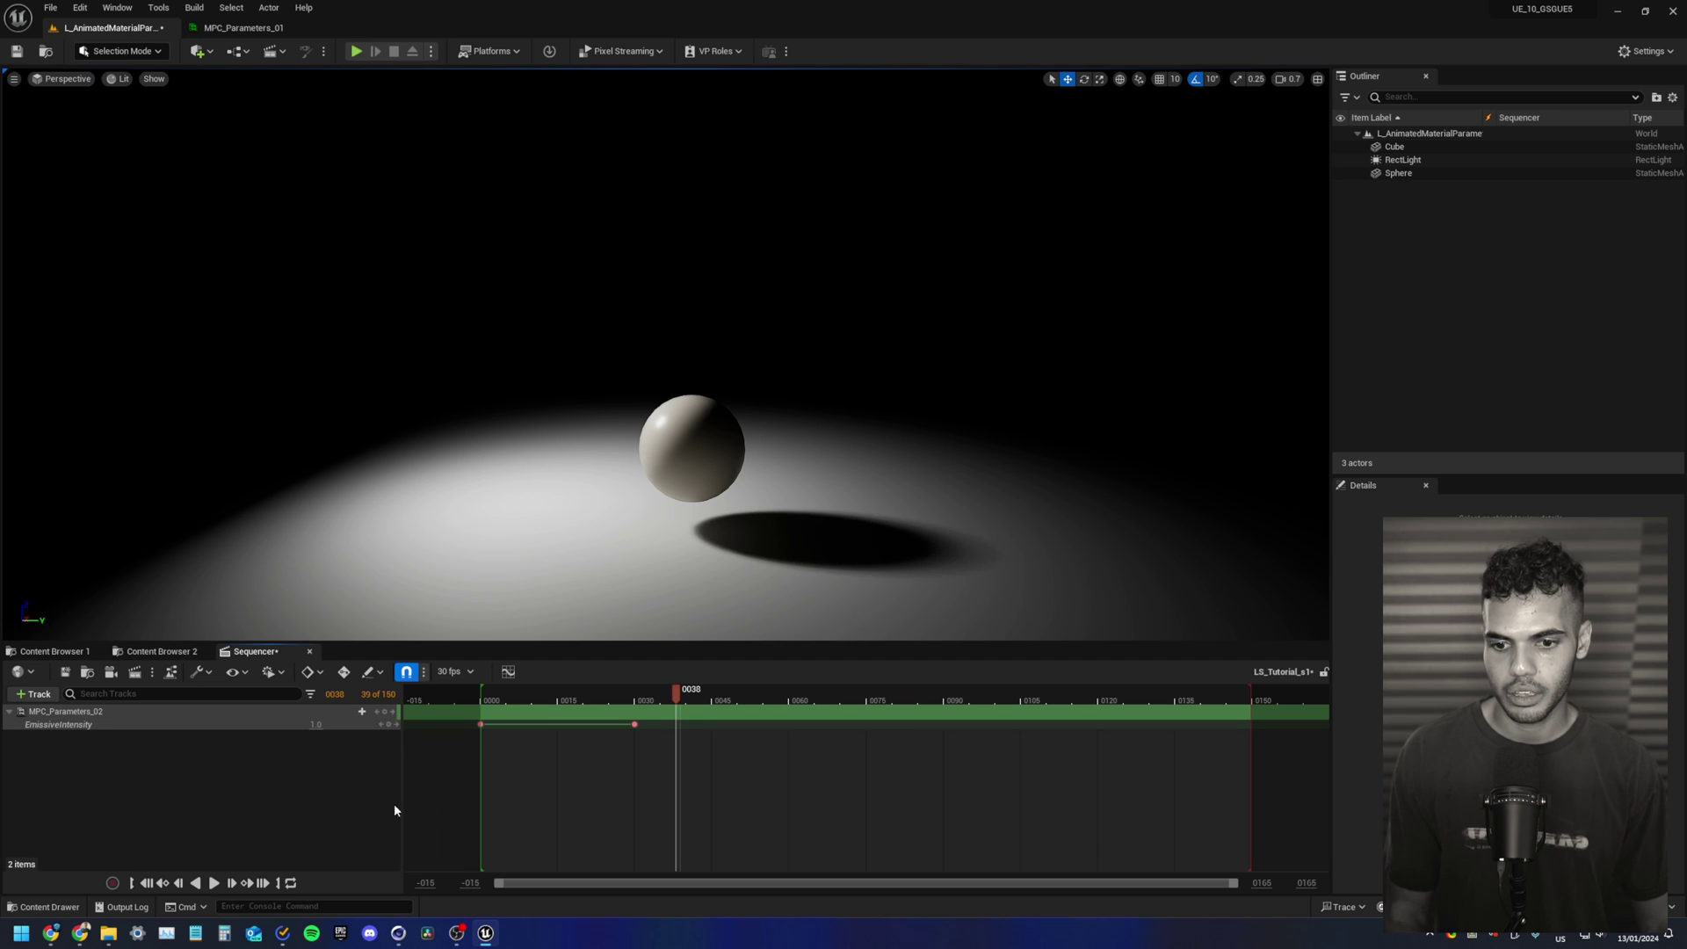
click(361, 712)
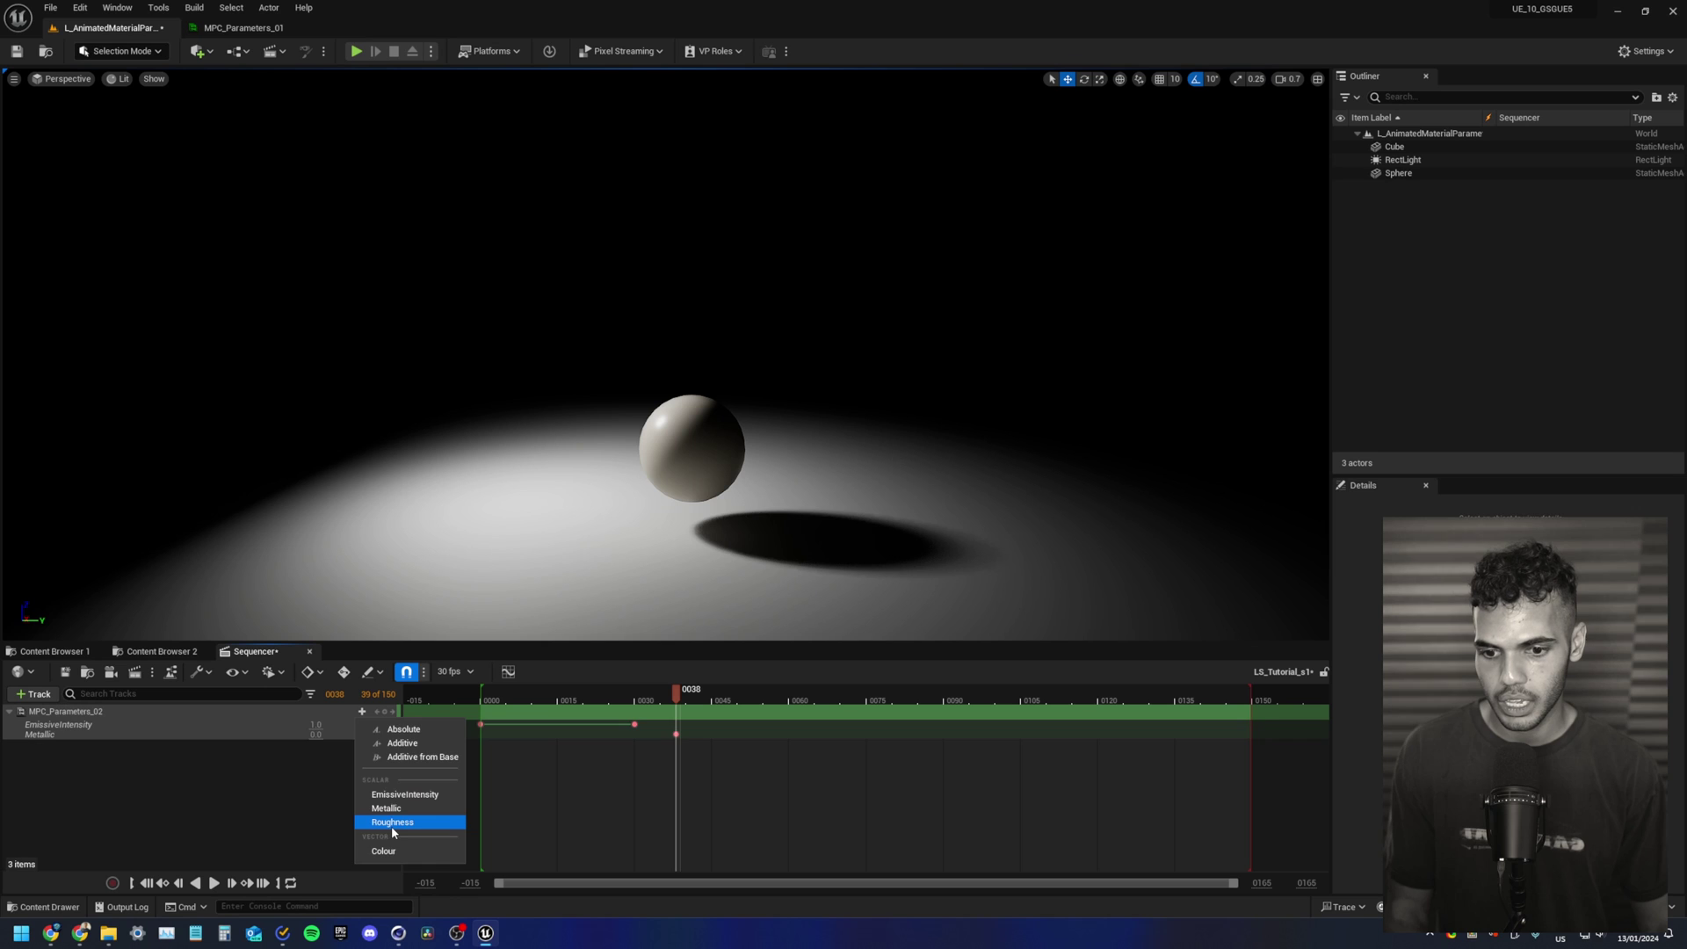
click(392, 826)
click(361, 712)
click(391, 851)
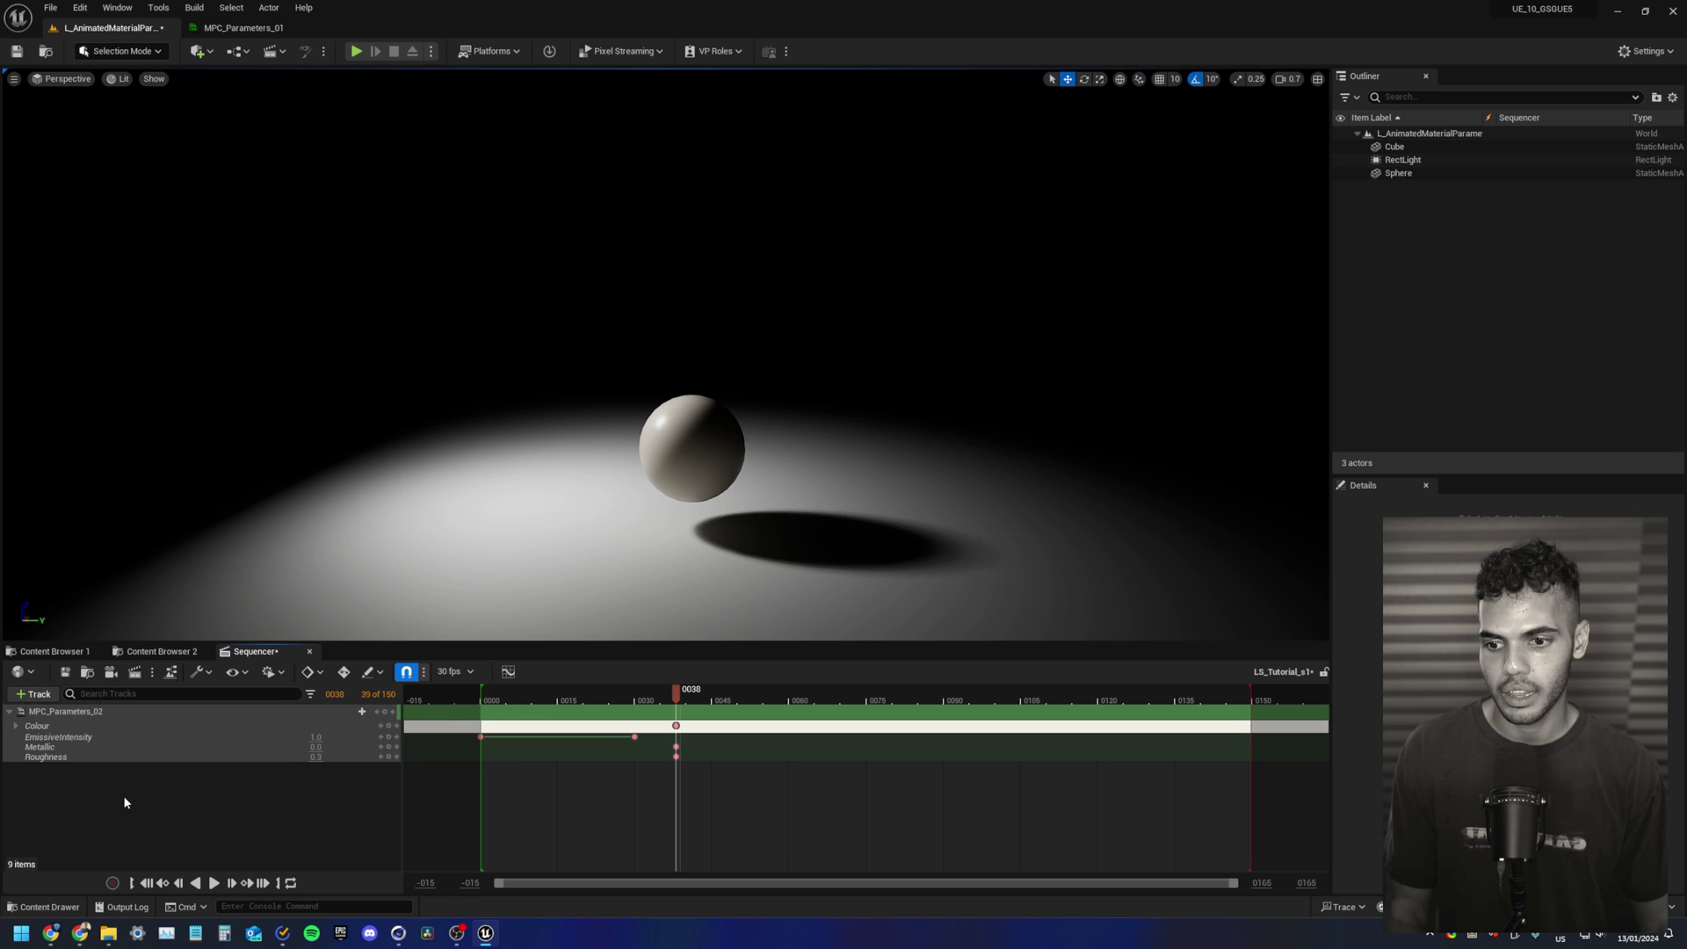
Step: Move the Colour key to frame 0 and add Roughness and Metallic keys at that frame
key(Up)
click(317, 757)
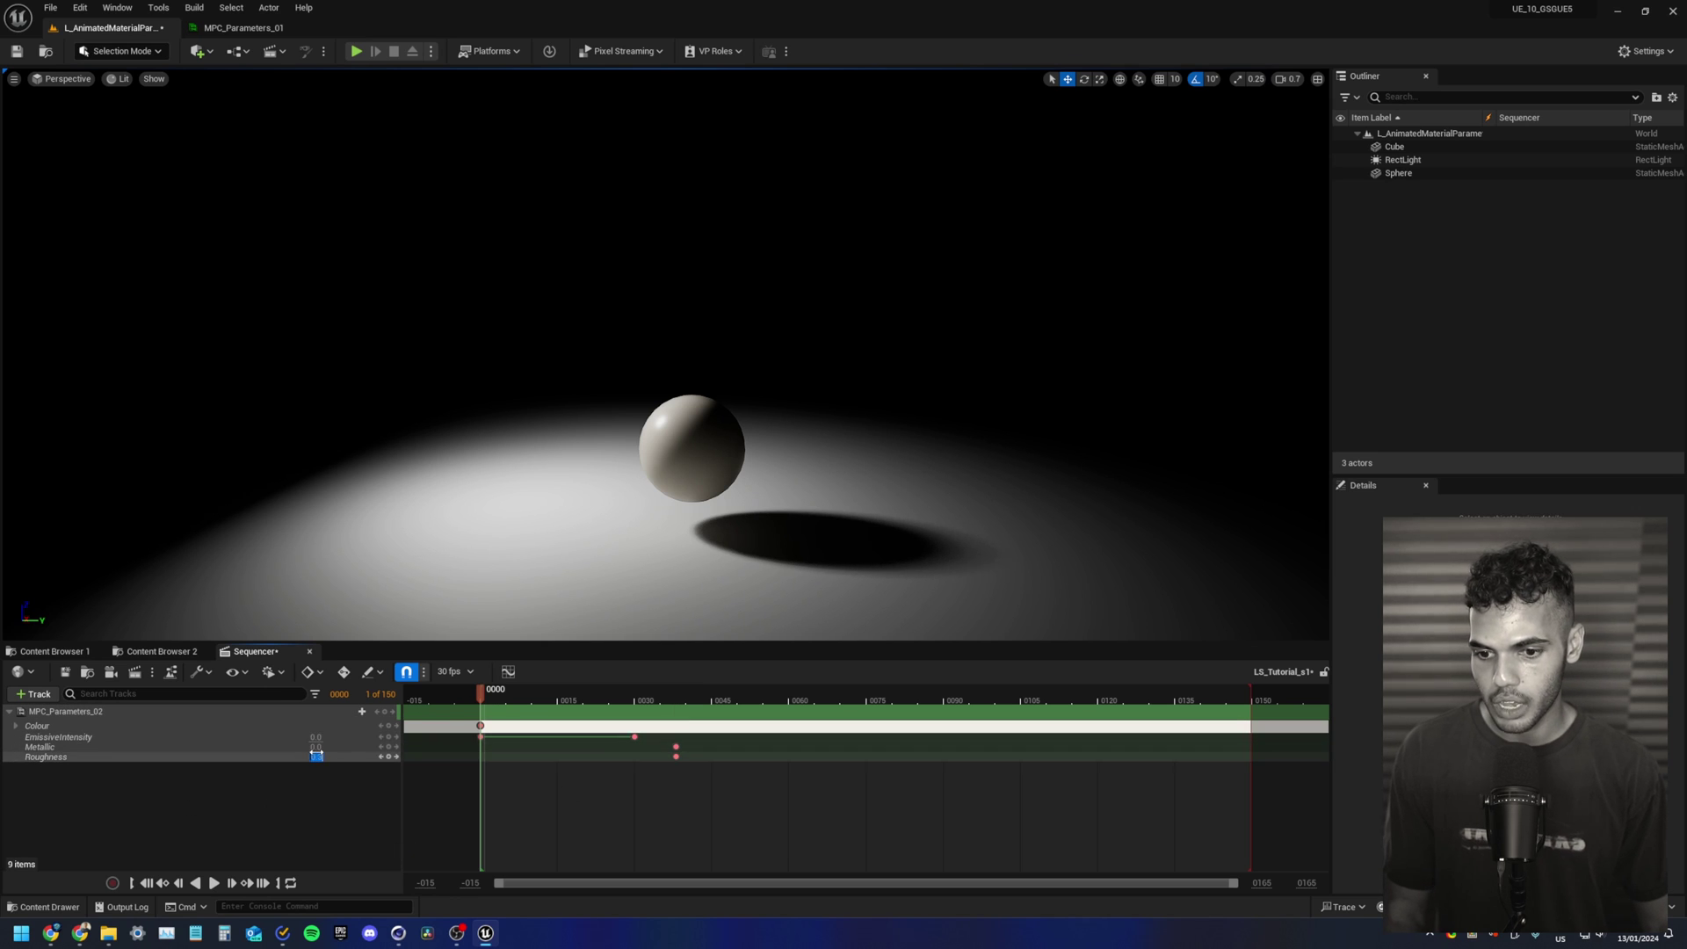
key(Return)
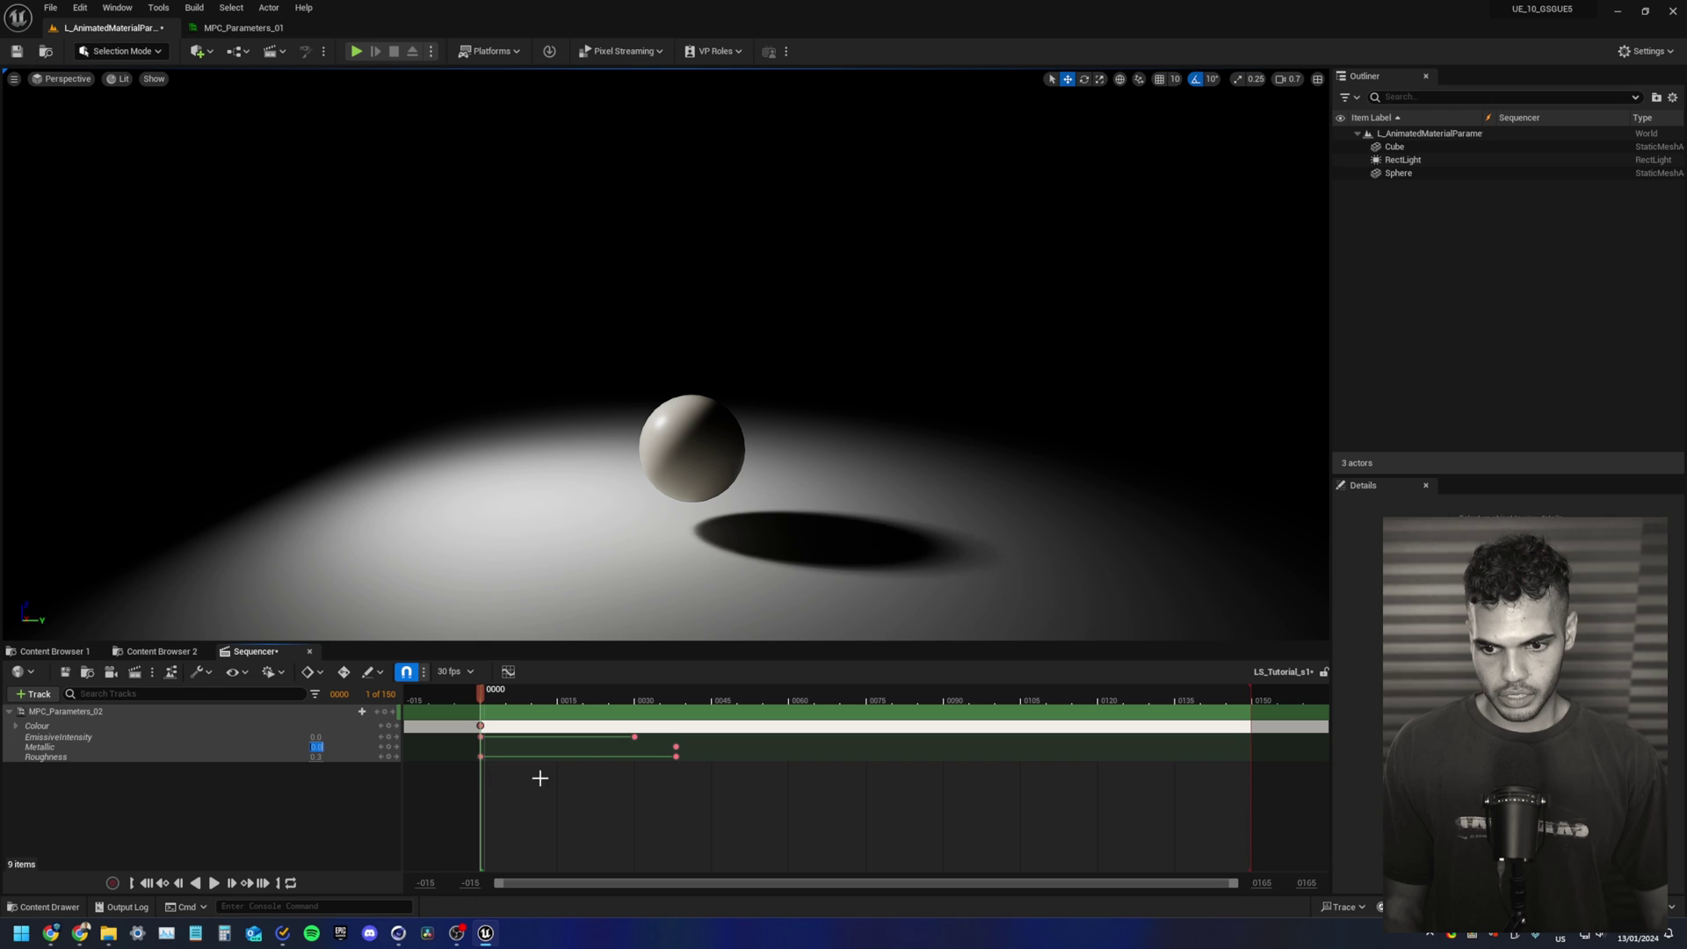
Step: Set the keys at frame 38 to a Metallic value of 1 and a Roughness value of 0
click(676, 747)
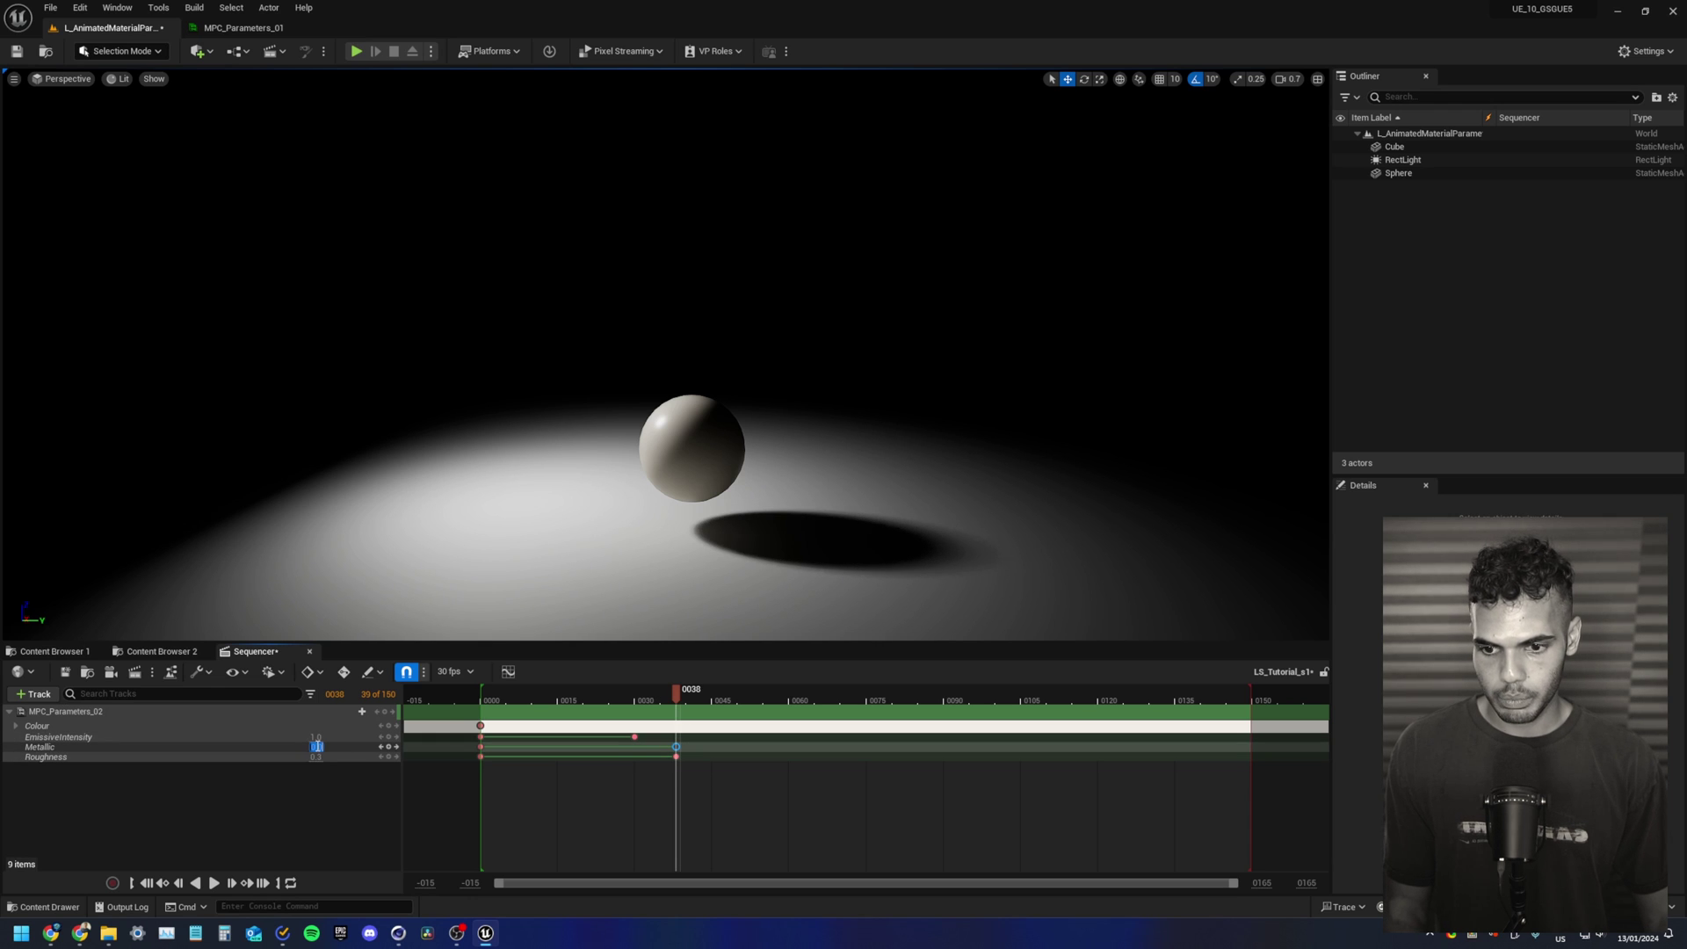
text(1)
key(Return)
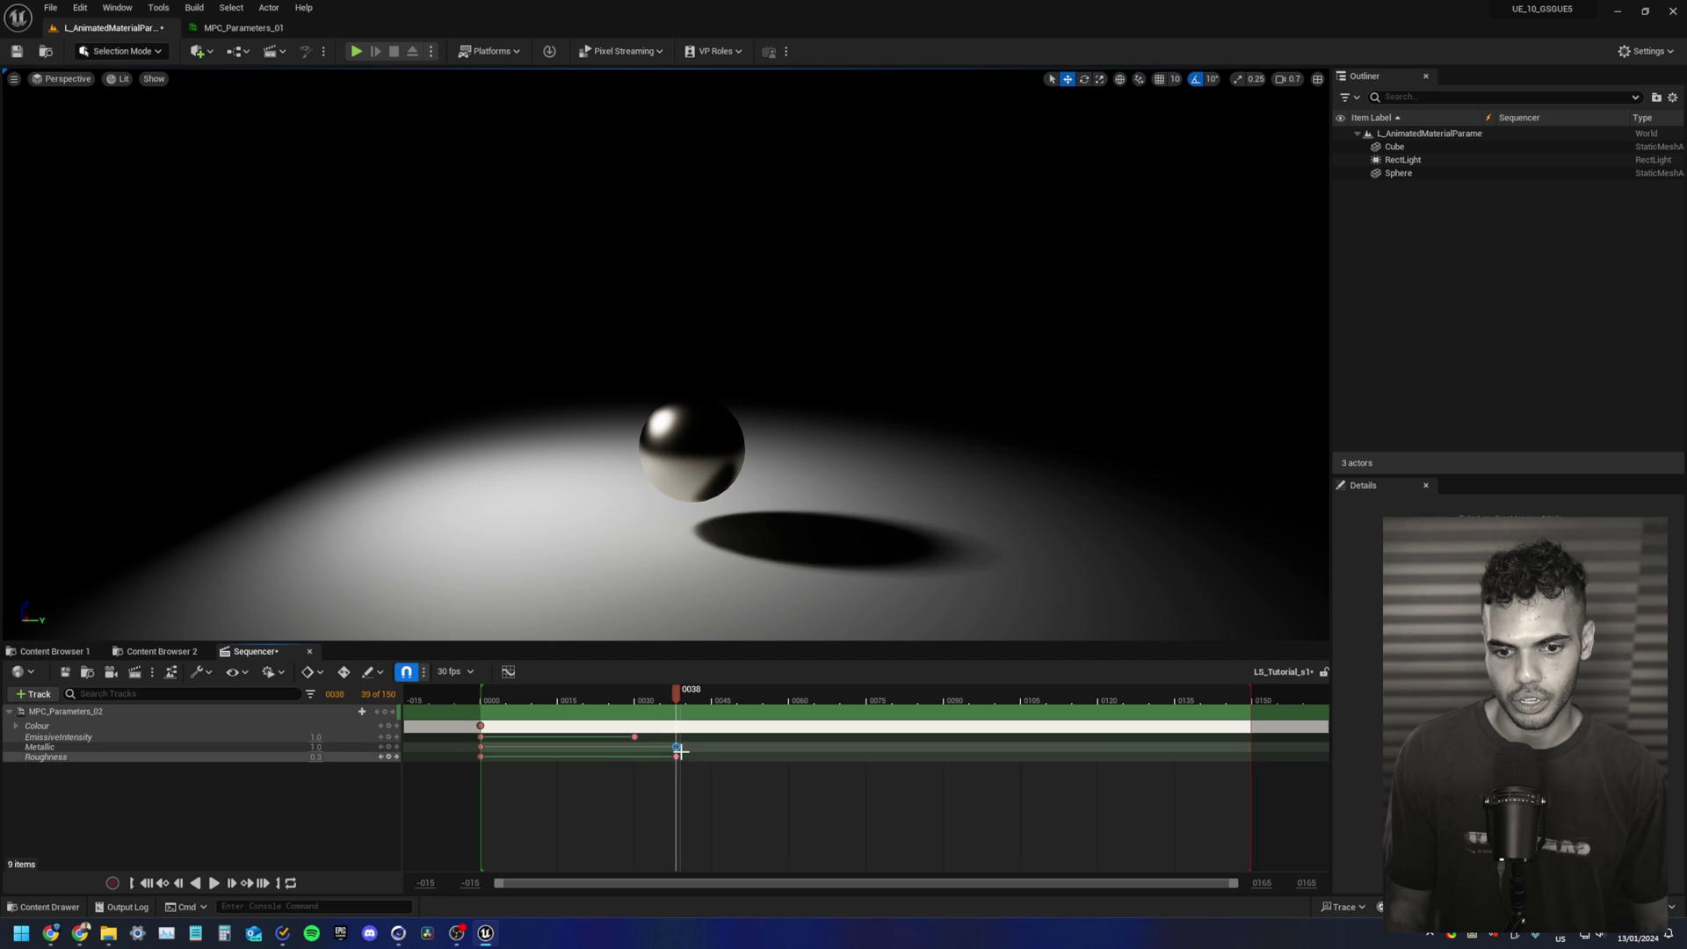
click(481, 756)
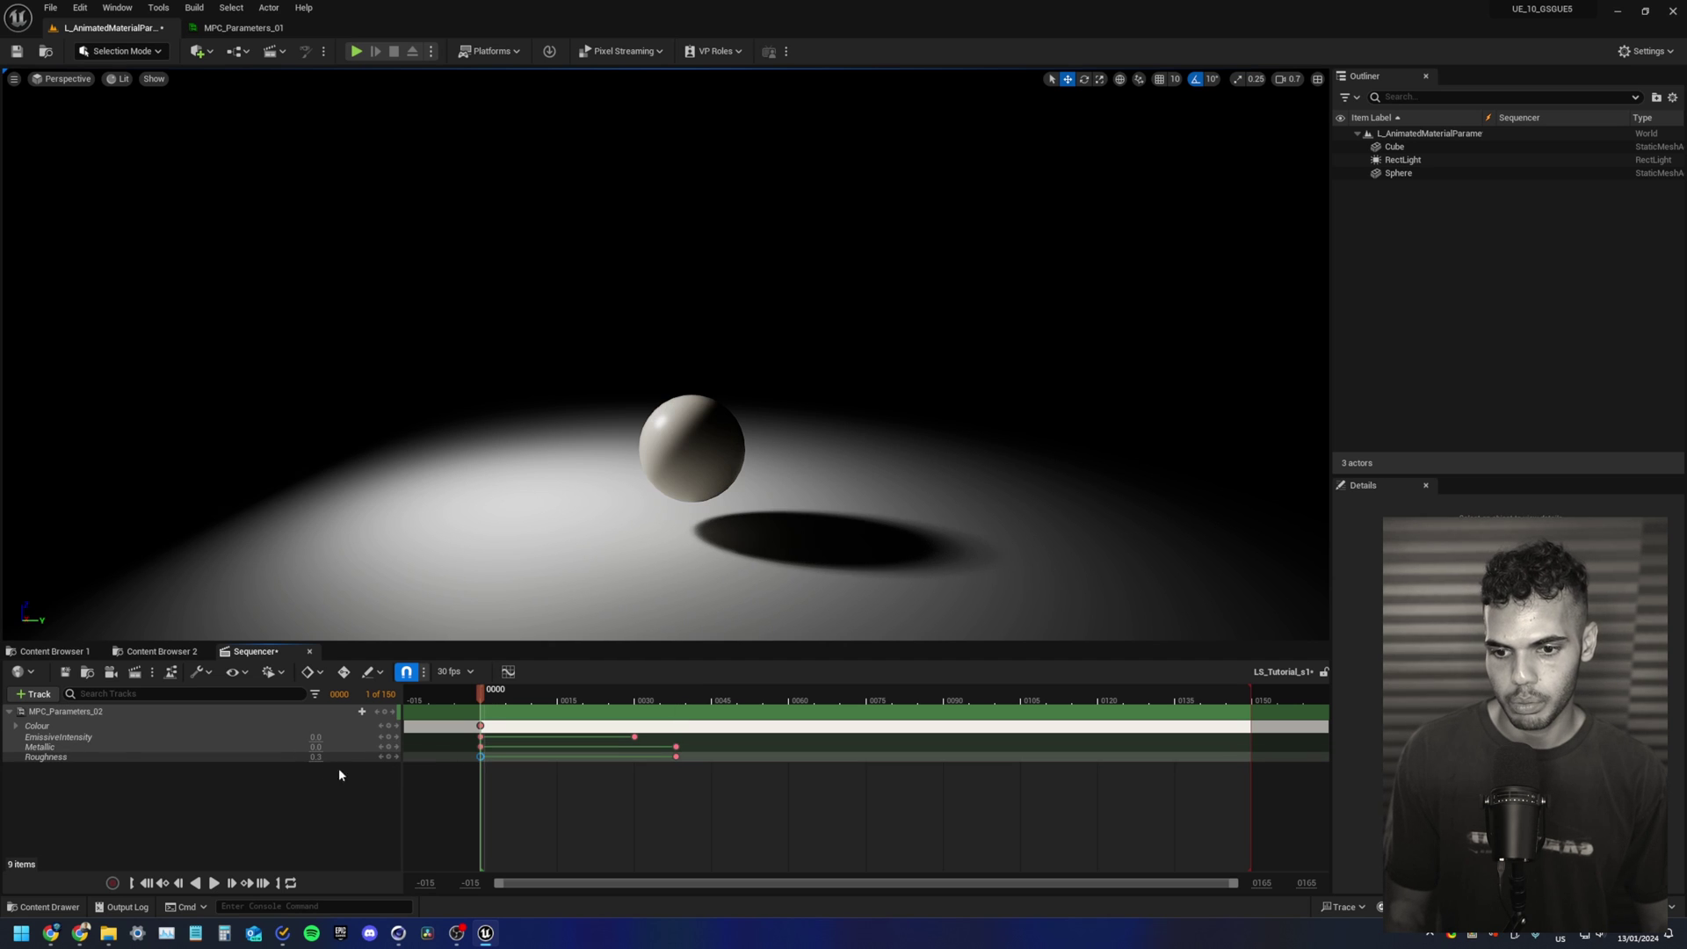
drag(317, 757, 338, 757)
click(676, 756)
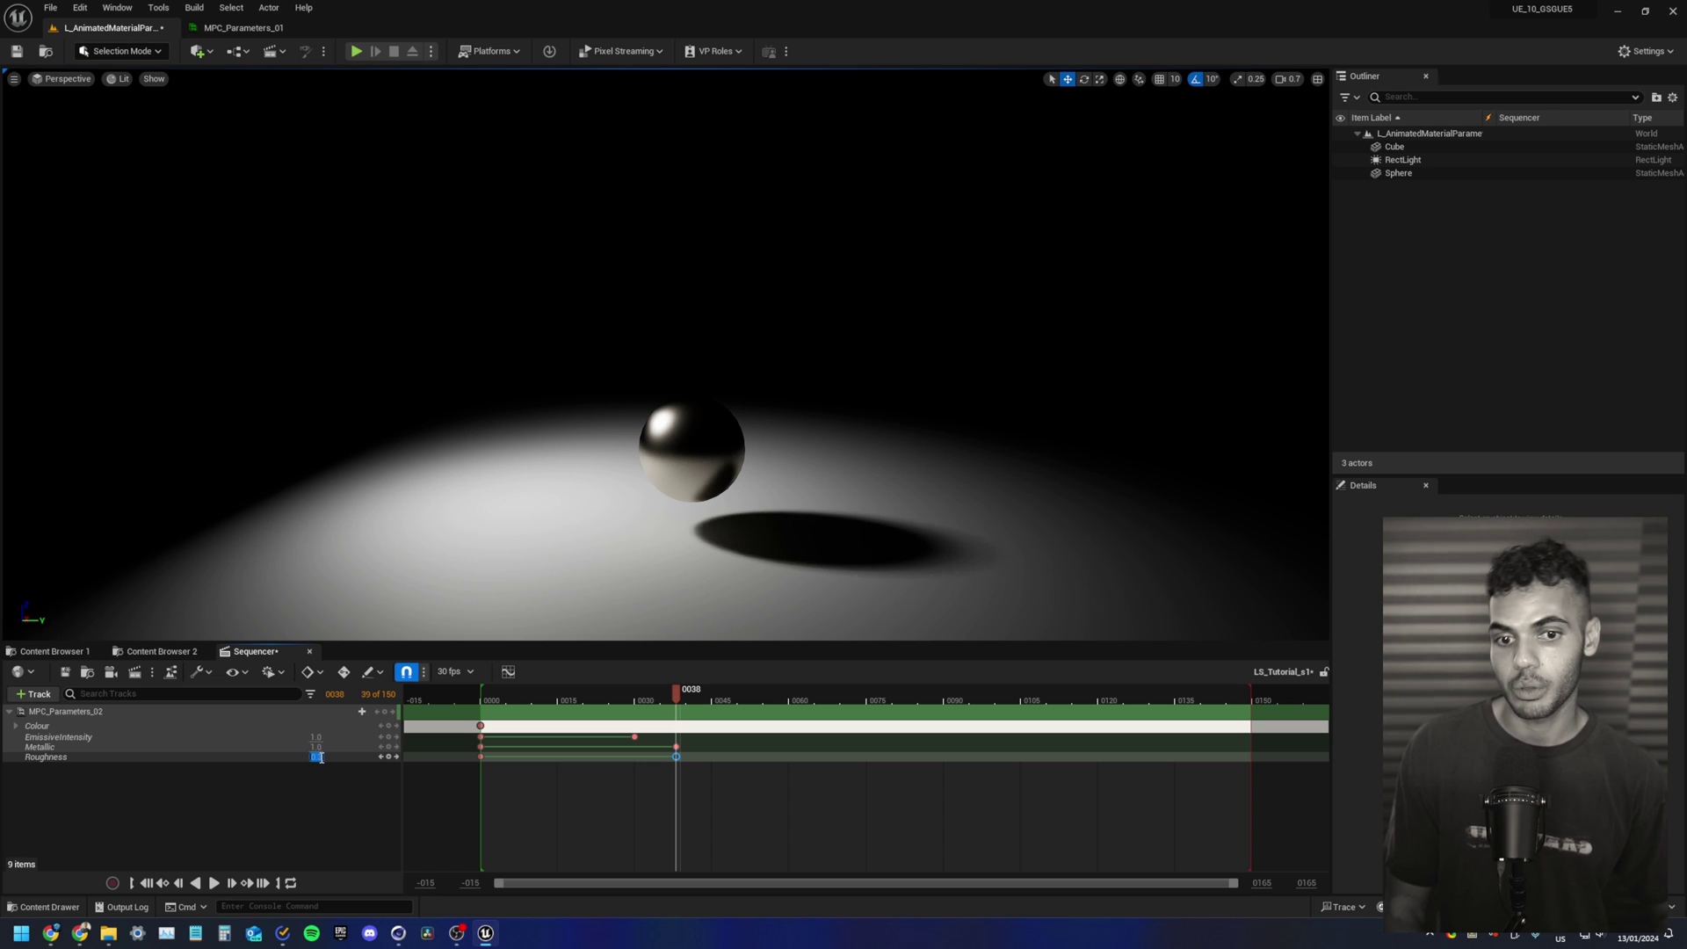
text(0)
key(Return)
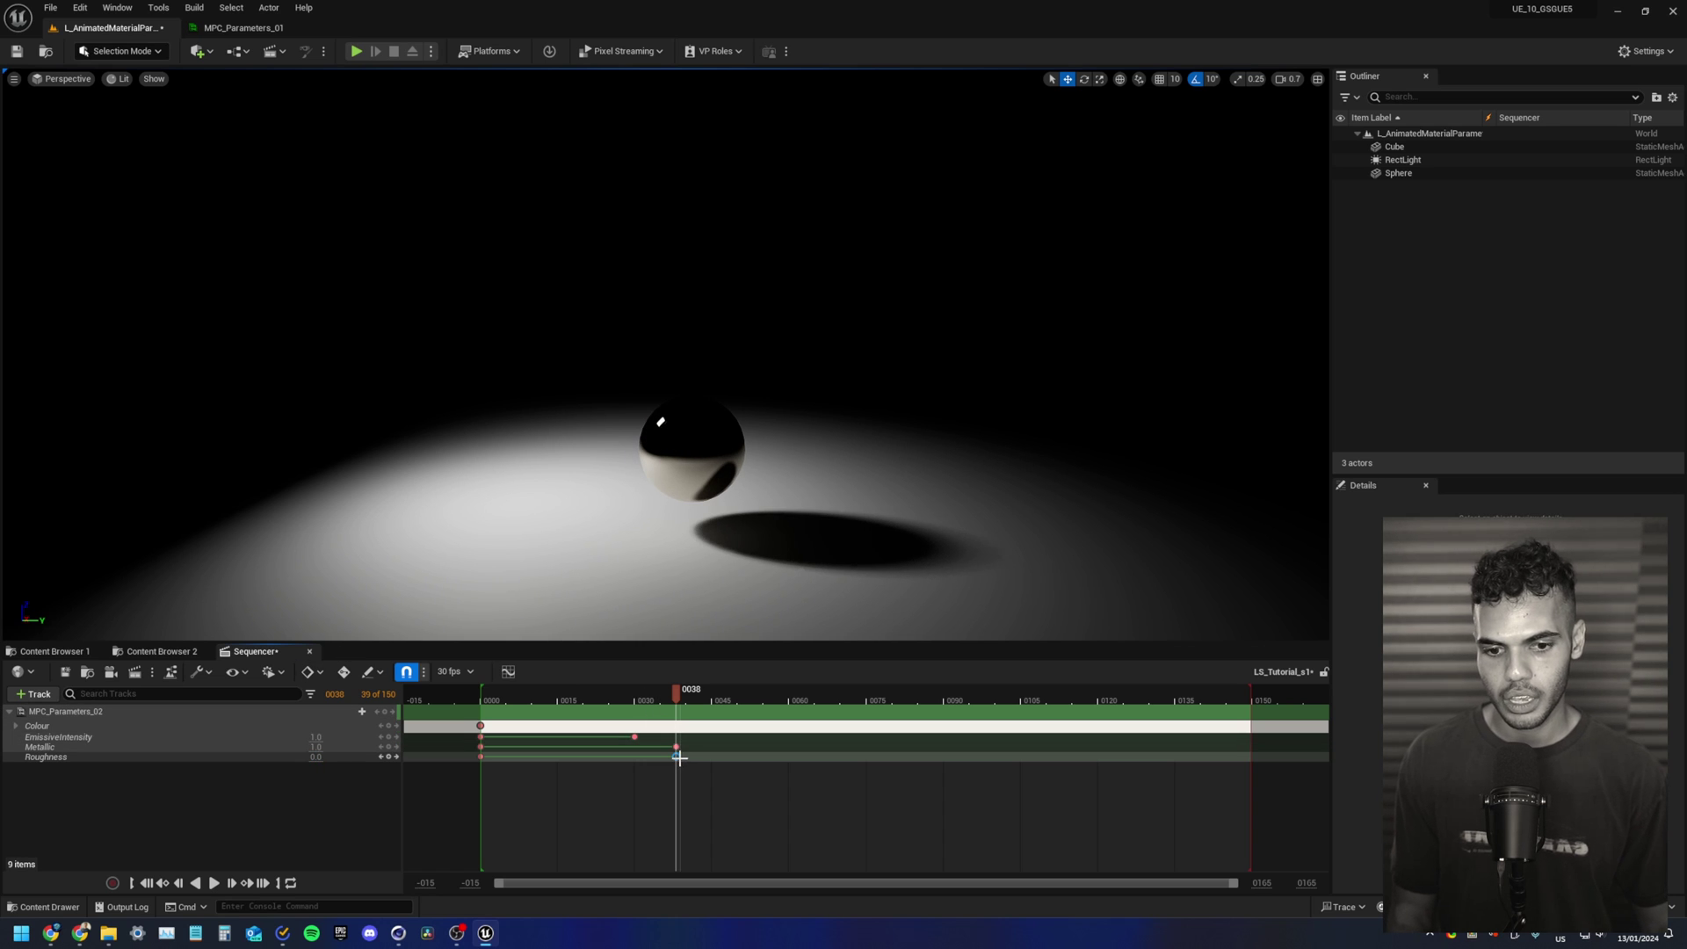
Step: Move the ending Roughness key to about frame 50 and play the sequence from the start
drag(677, 757, 737, 757)
drag(505, 697, 483, 698)
key(space)
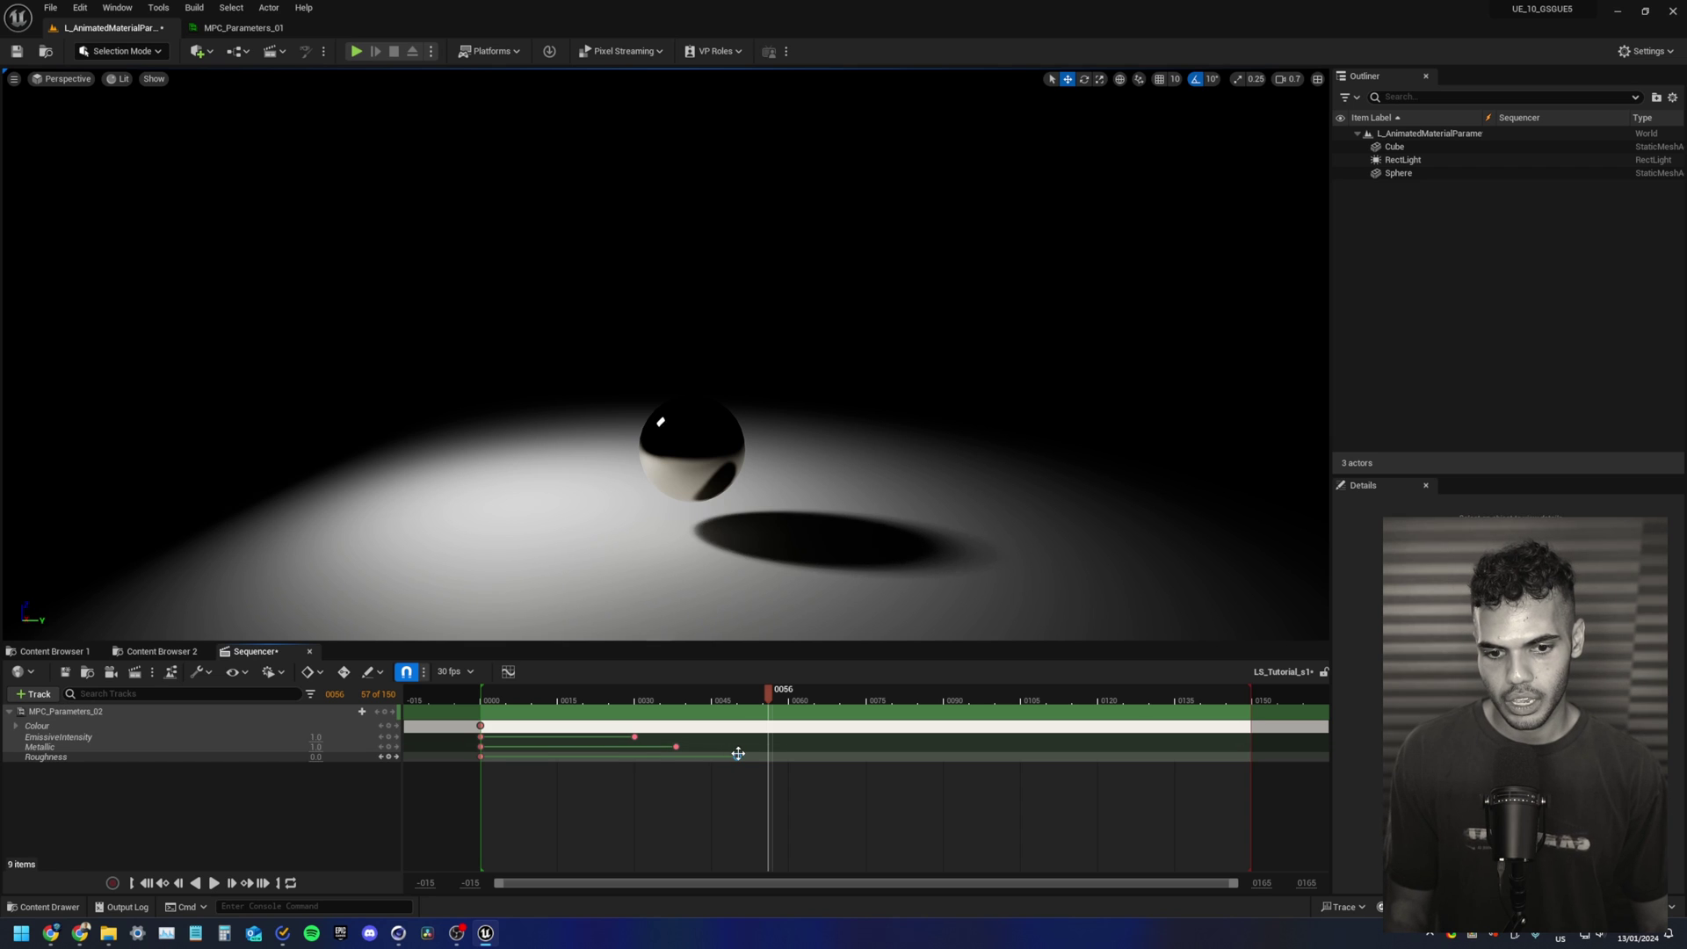
Step: Reverse the start and end keys of Roughness and Metallic, placing the Metallic end key near frame 55 and the Roughness one at frame 61
drag(738, 755, 594, 771)
drag(483, 758, 797, 762)
drag(592, 758, 483, 749)
mouse_move(486, 699)
mouse_down()
mouse_move(853, 716)
mouse_move(592, 710)
mouse_up()
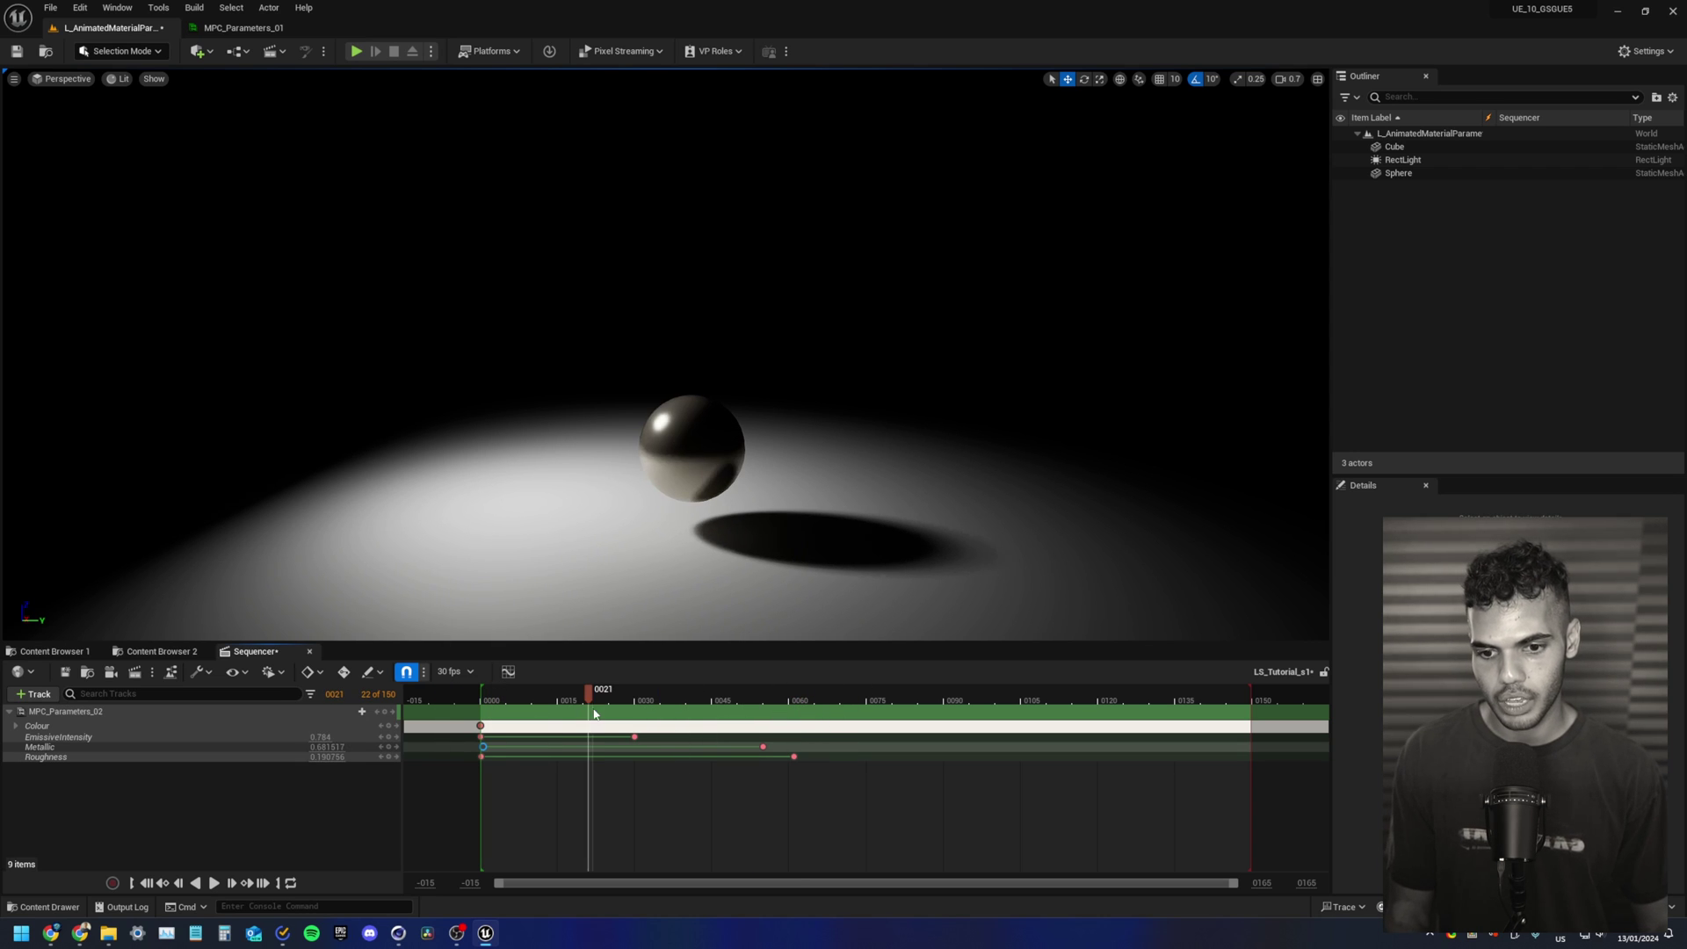
Step: Expand the Colour track and key a yellow-green at frame 61, about R 0.64, G 0.72, B 0.12
click(485, 725)
click(16, 726)
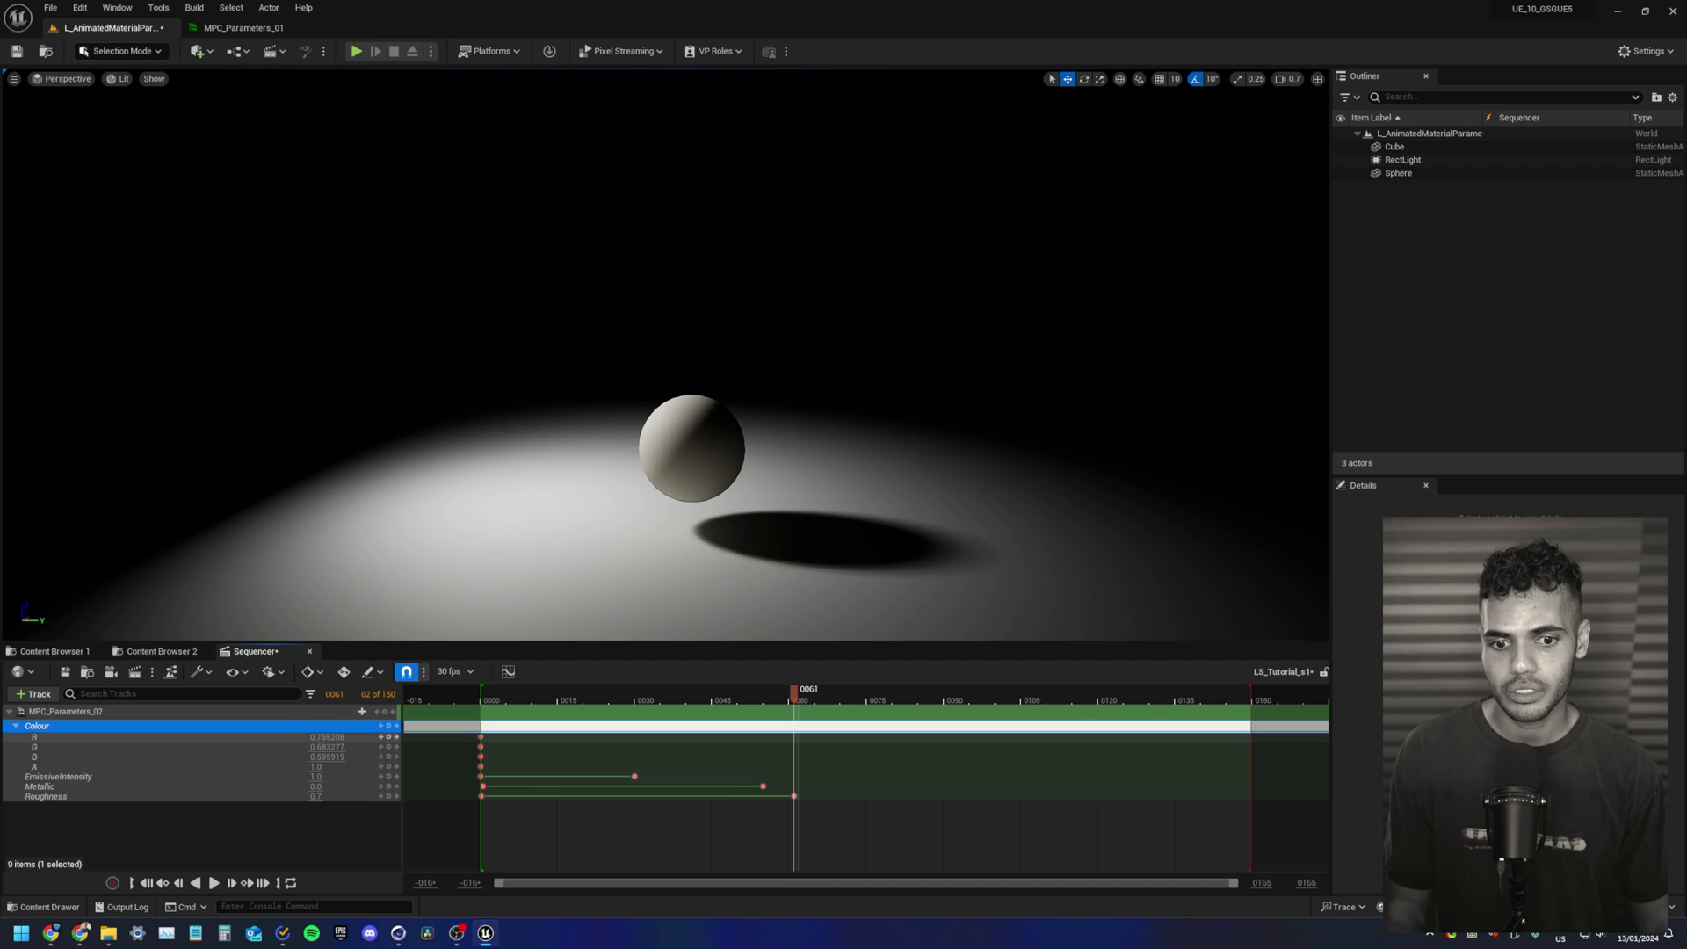
mouse_move(327, 738)
mouse_down()
mouse_move(264, 738)
mouse_move(285, 757)
mouse_move(343, 737)
mouse_up()
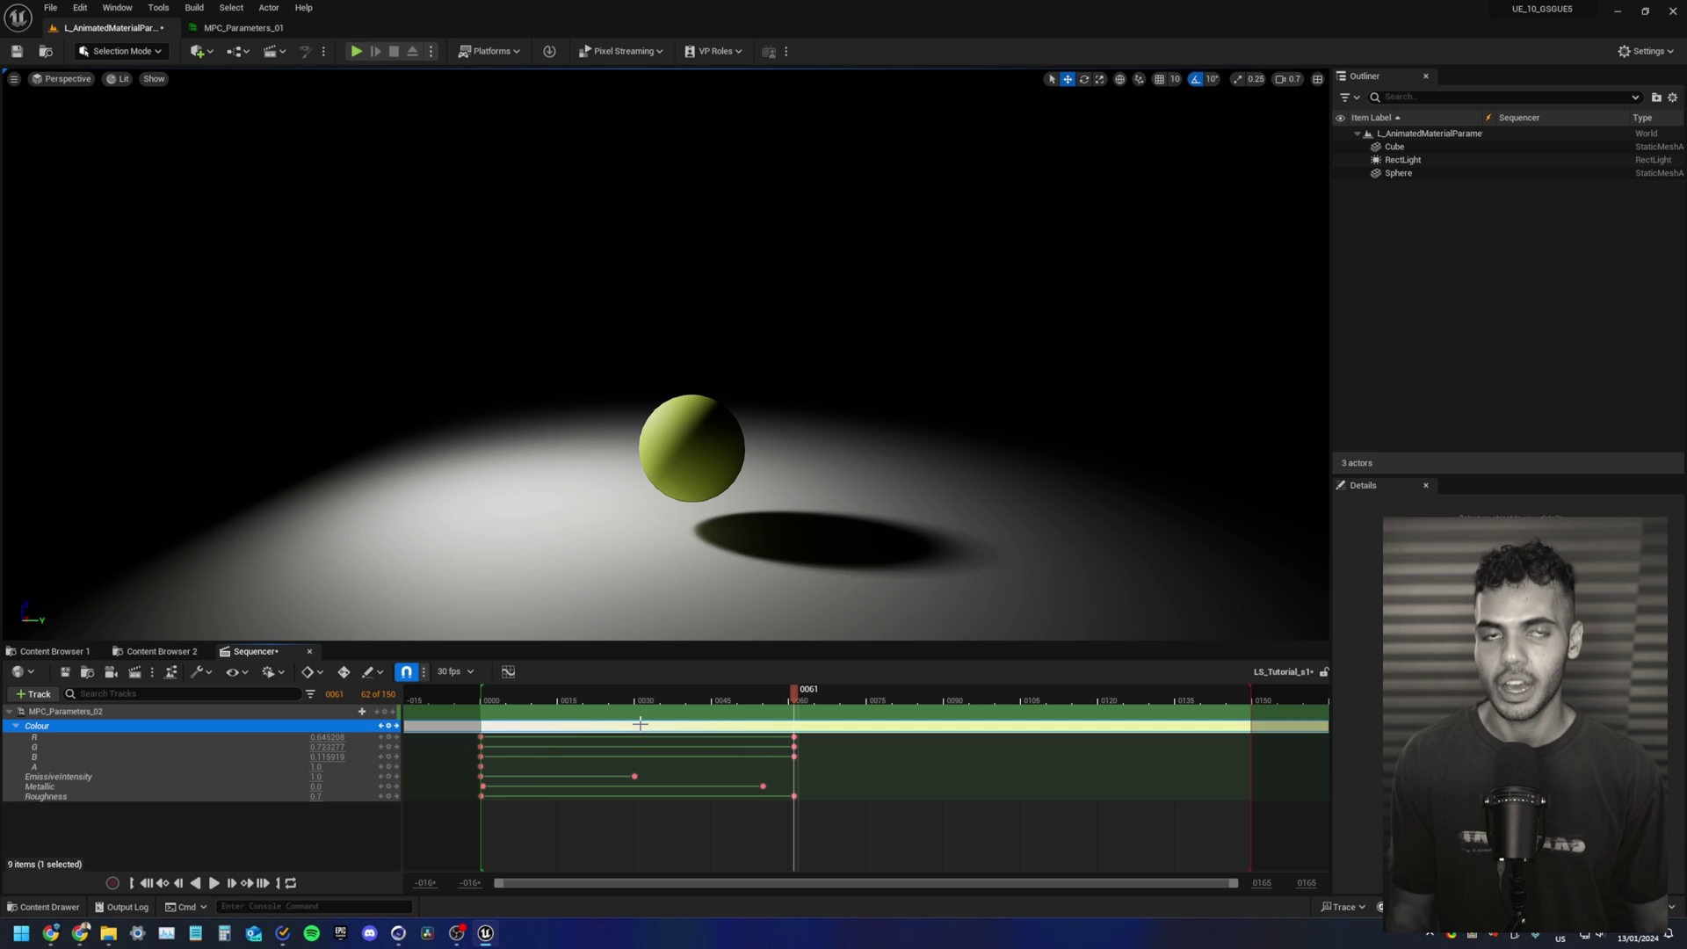
Step: Play the sequence from its first frame to preview the animated material parameters
ctrl+scroll(637, 723, down, 3)
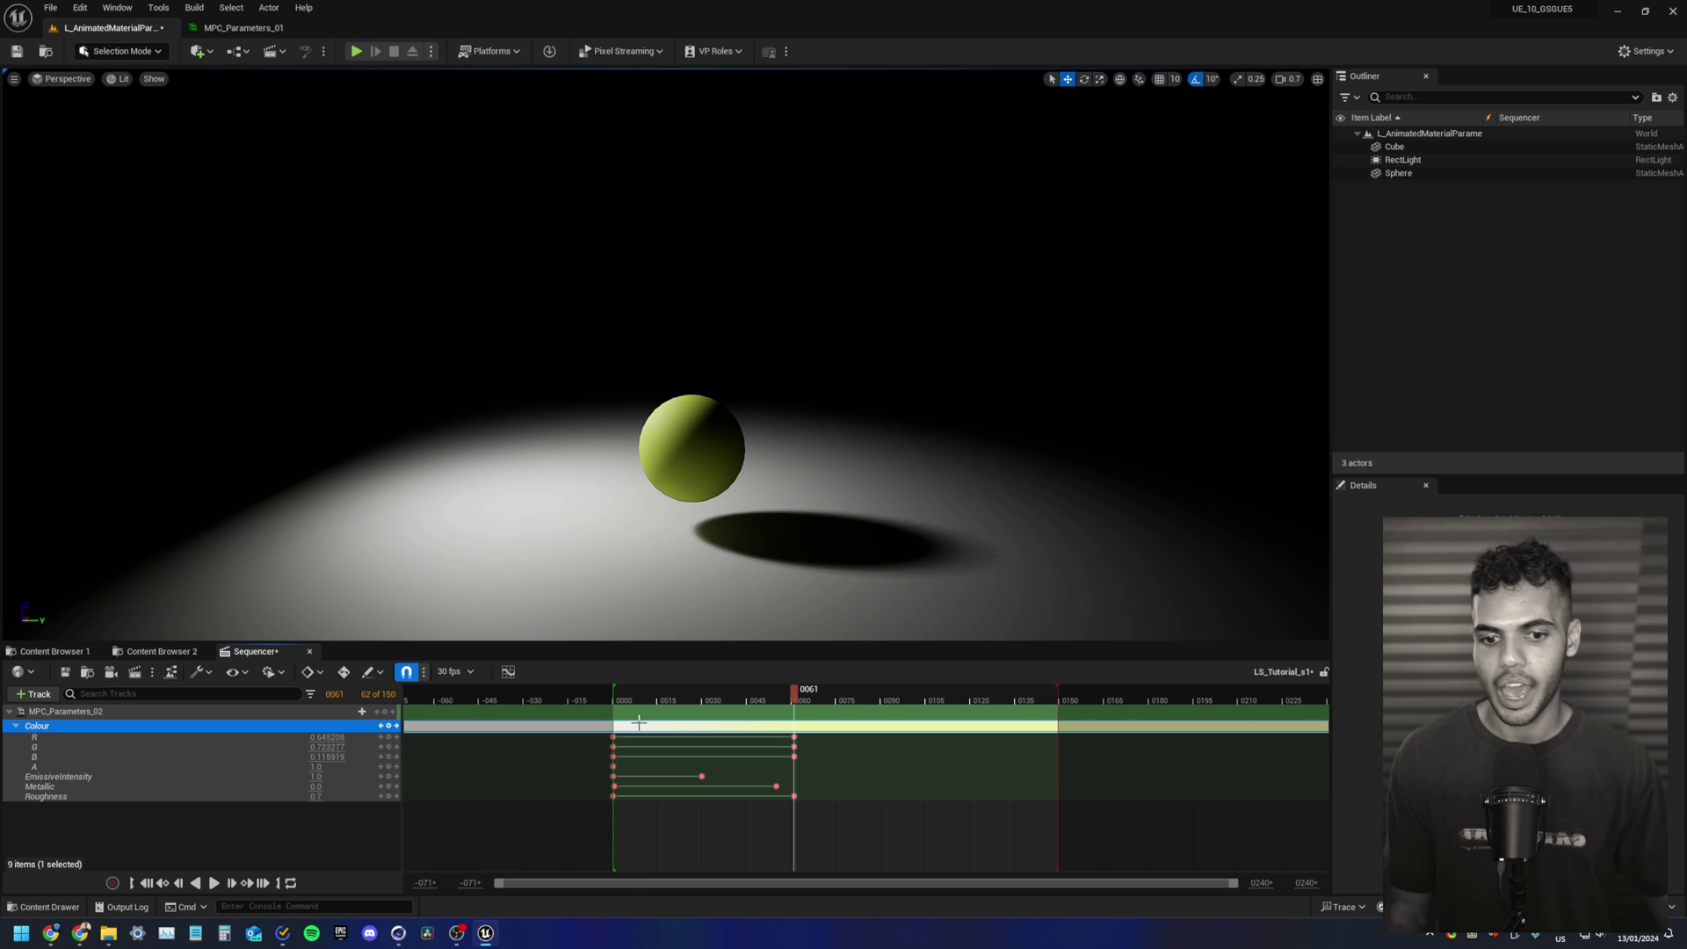
ctrl+scroll(638, 724, up, 3)
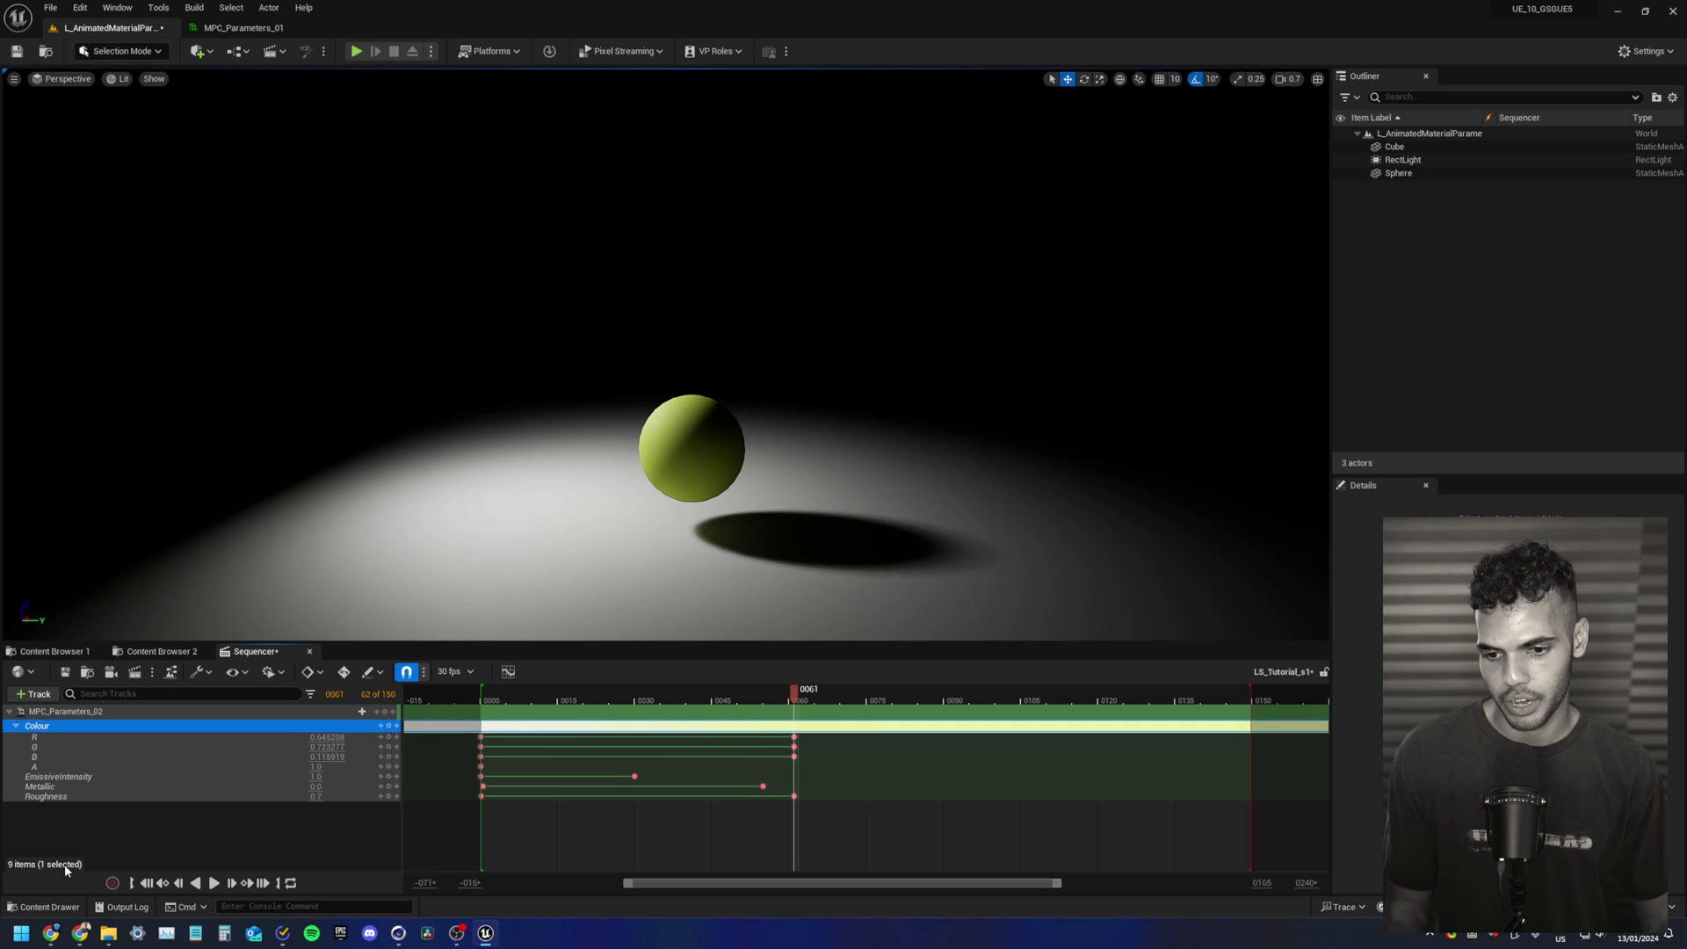
click(147, 884)
click(213, 883)
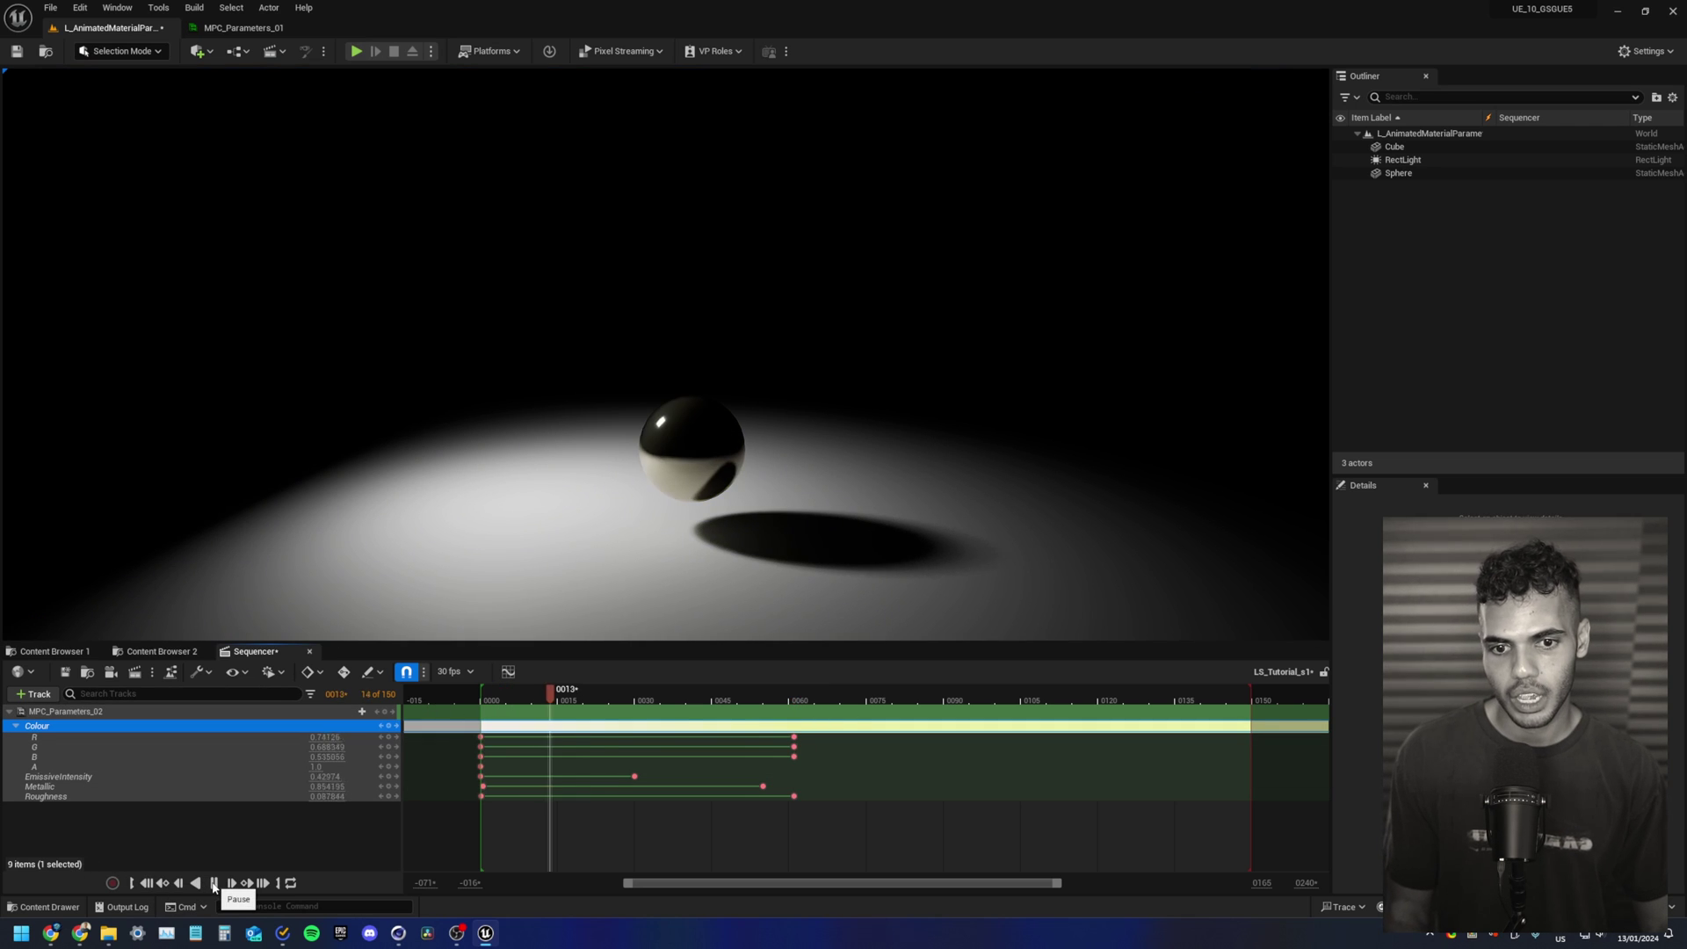